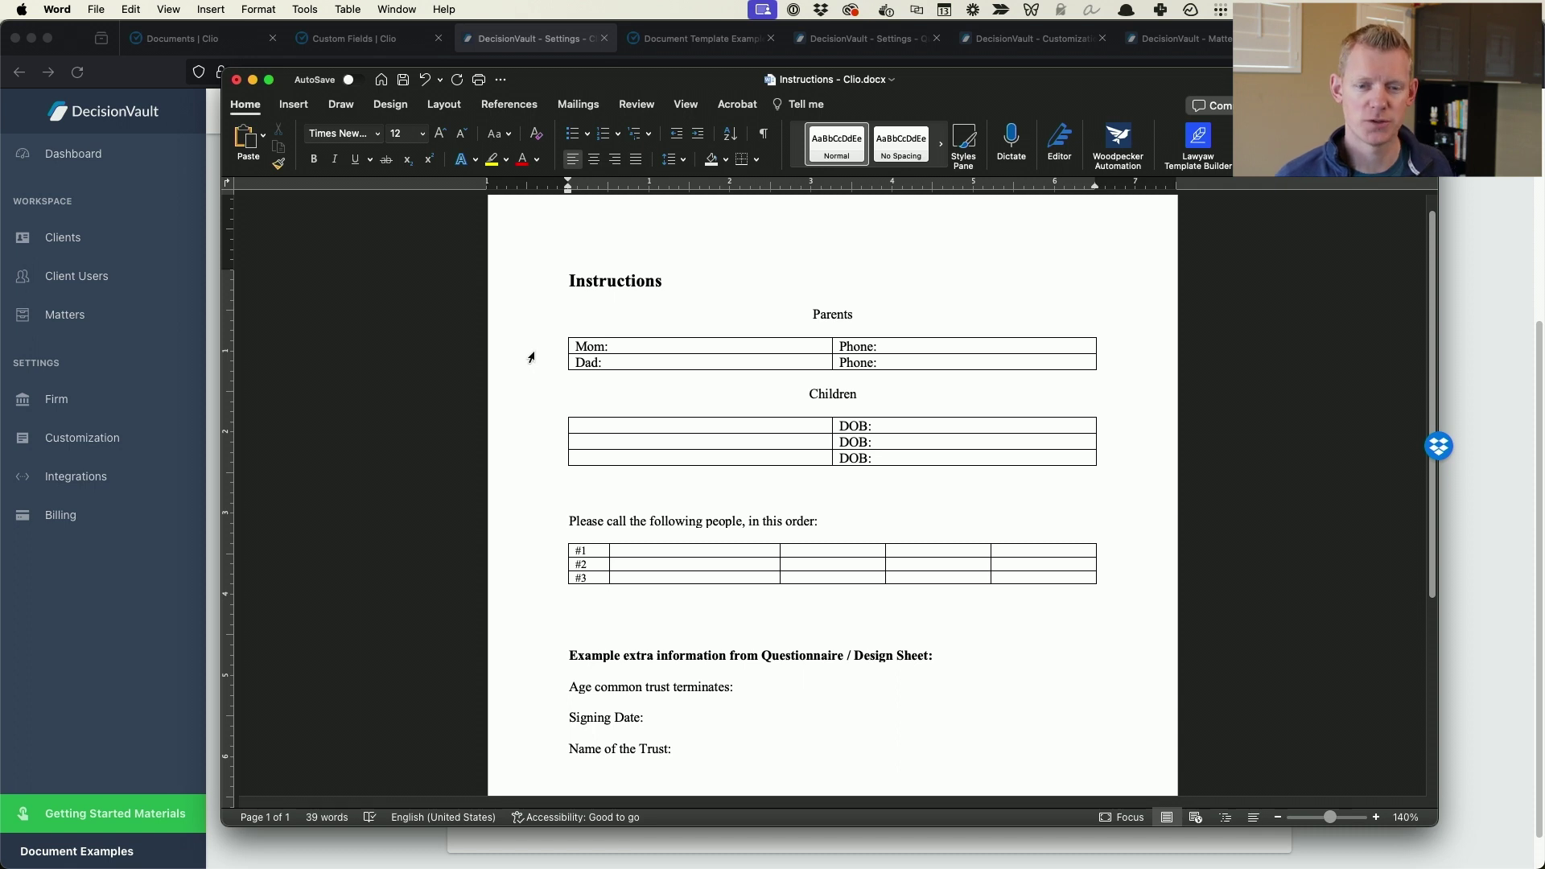
Review the parent rows and the extra-information lines of the Instructions template that need merge data.
left_click(668, 346)
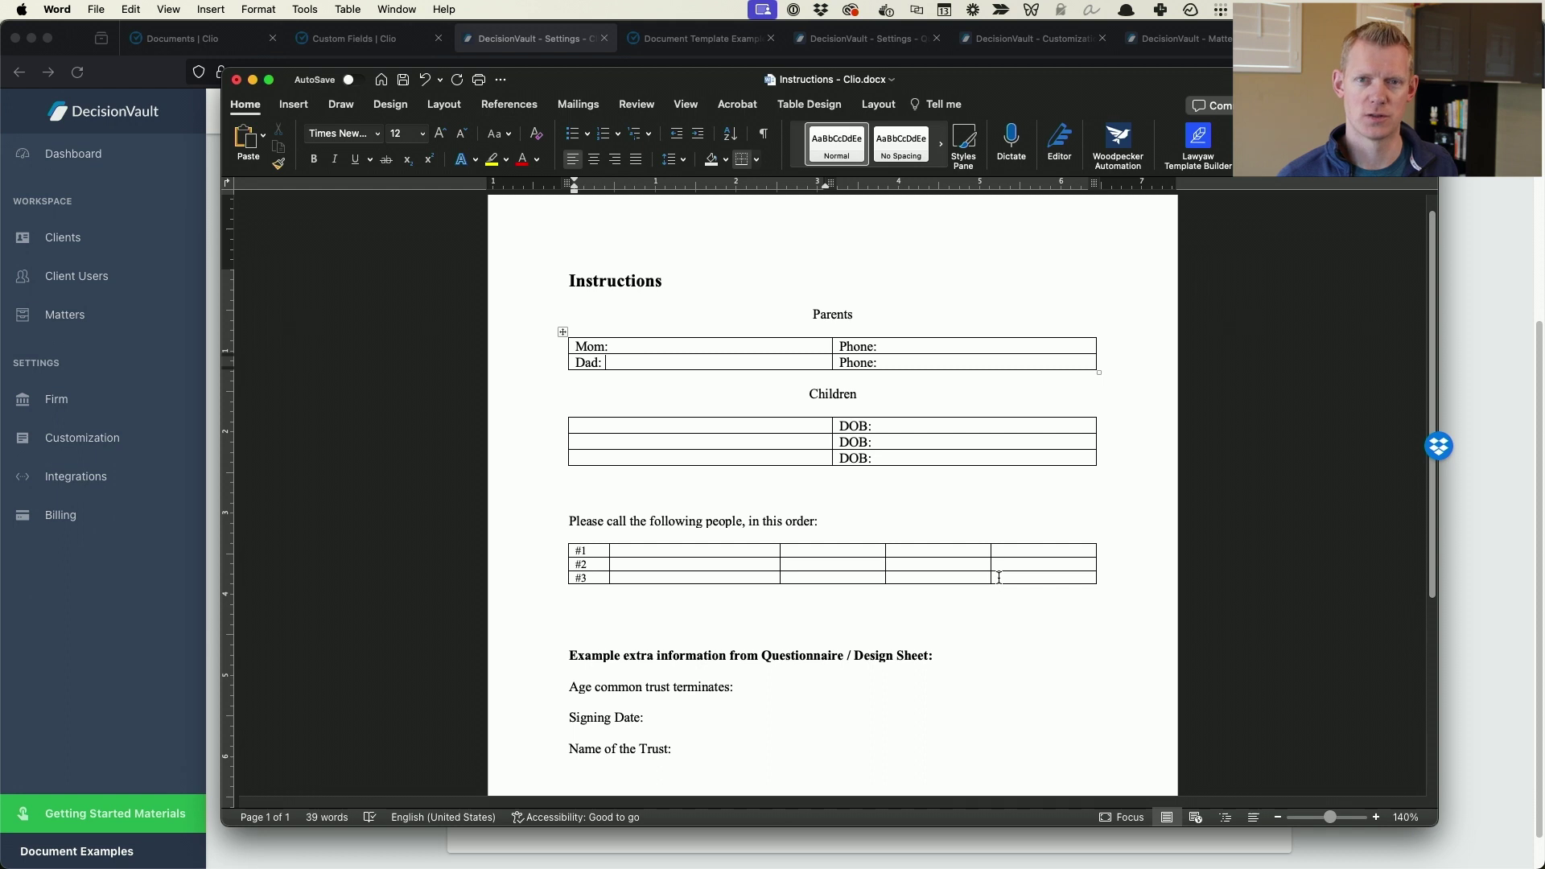
left_click(783, 688)
left_click(722, 754)
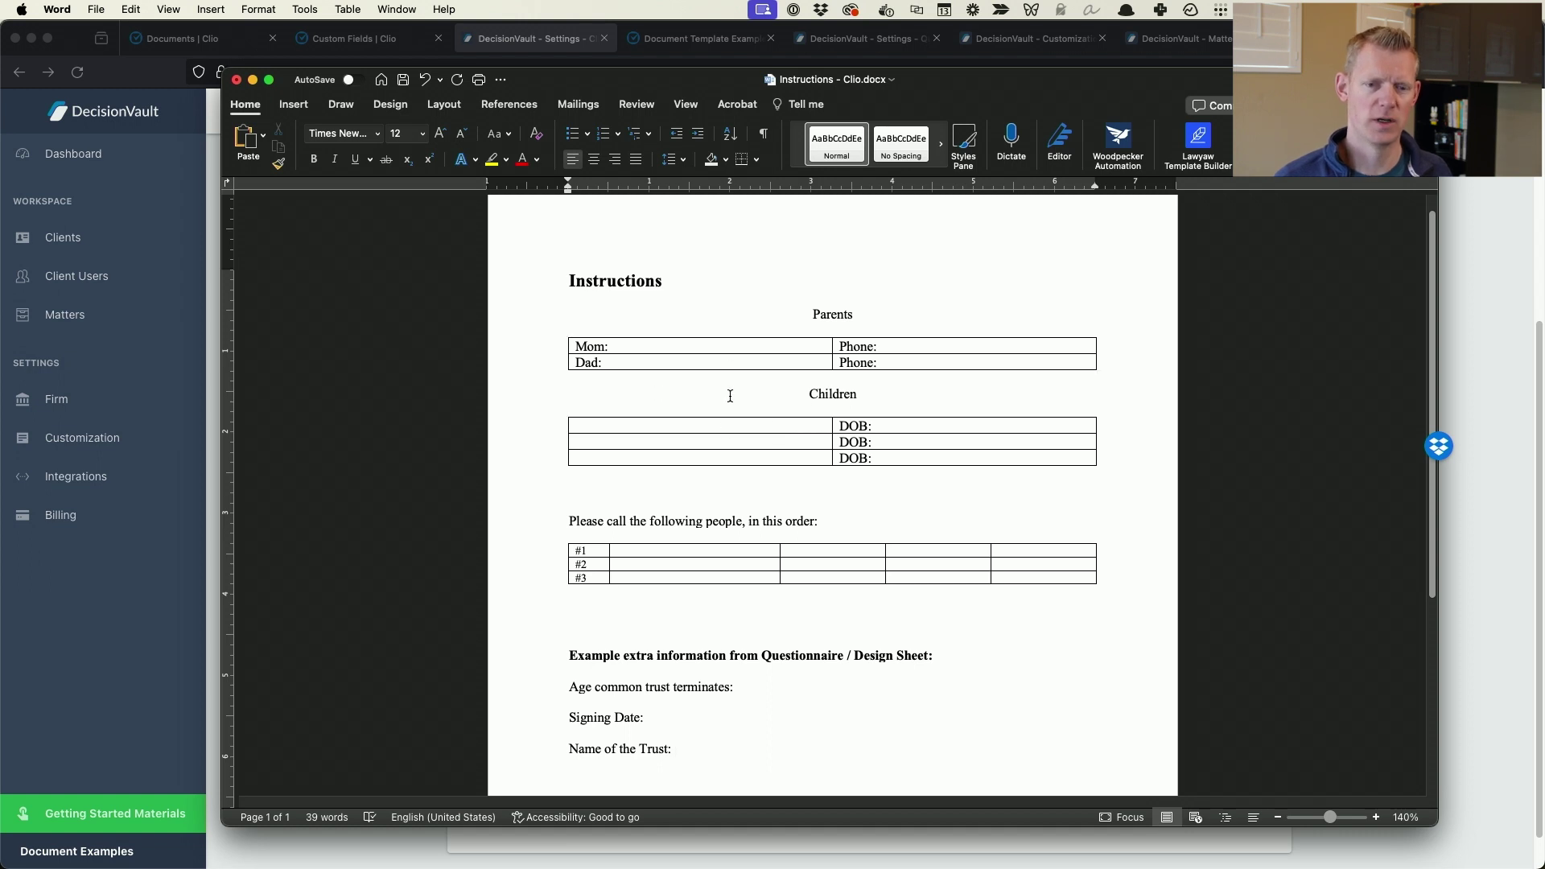
left_click(659, 346)
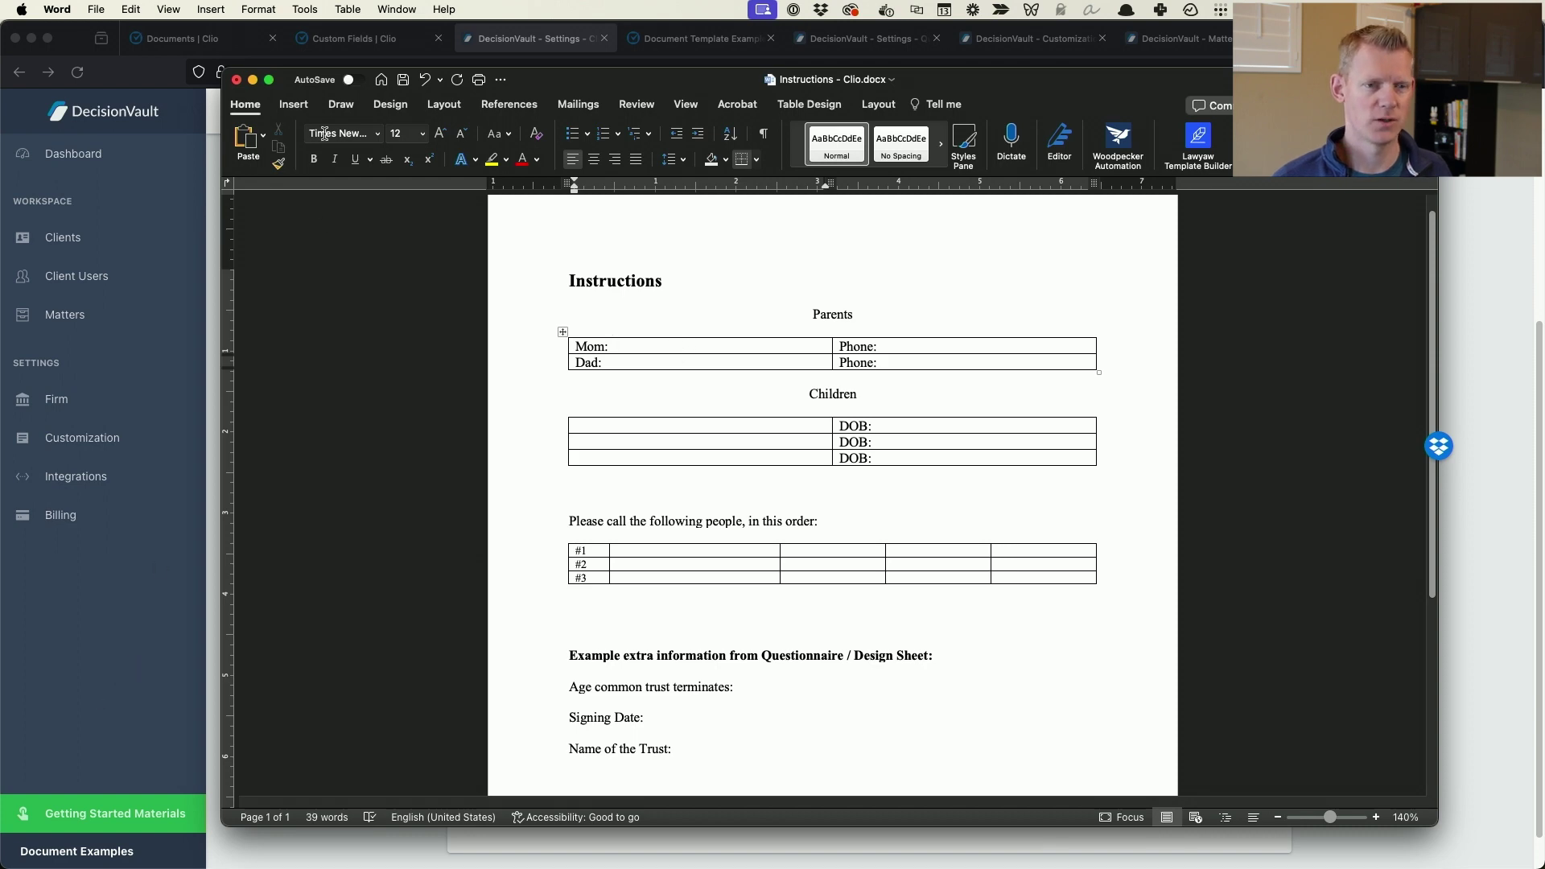
Switch to Clio's matter custom fields and match doc_father and doc_mother to the parent rows of the Word template.
left_click(348, 40)
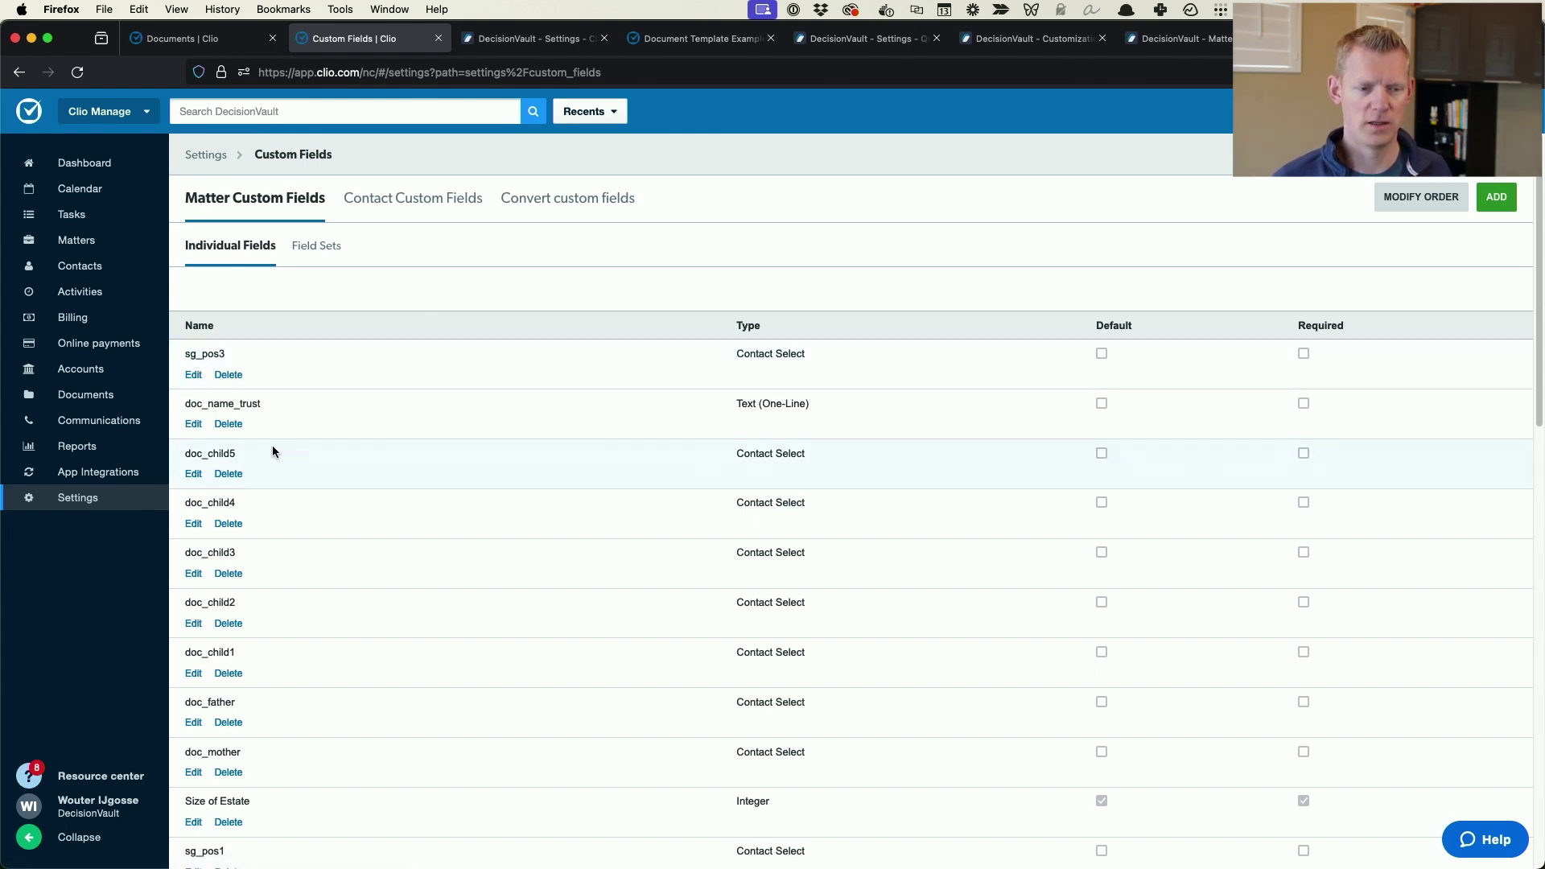
key("super+Tab")
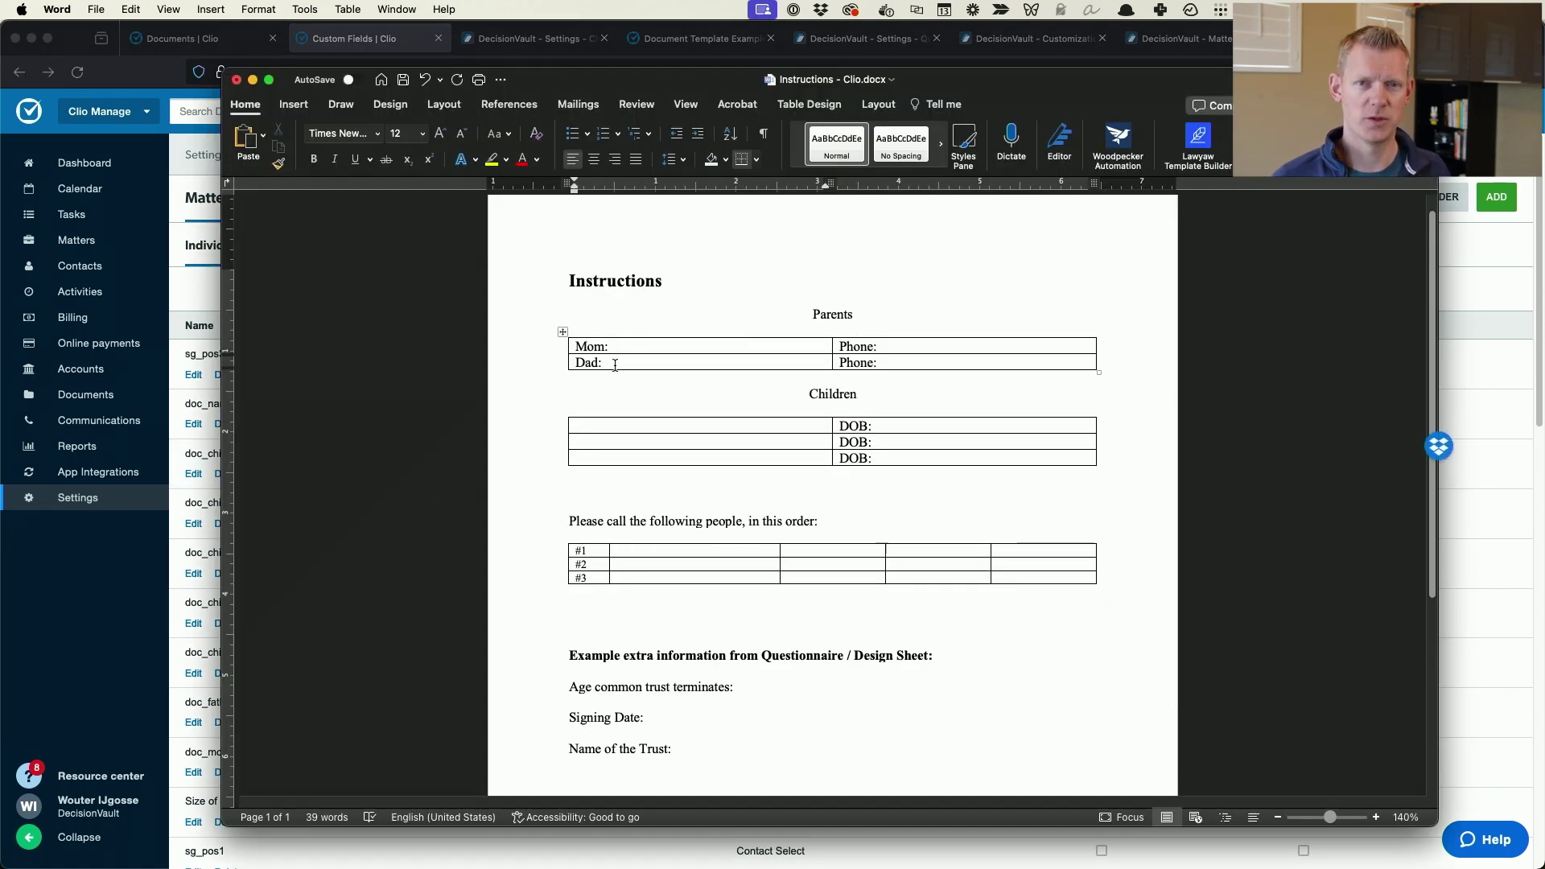
key("super+Tab")
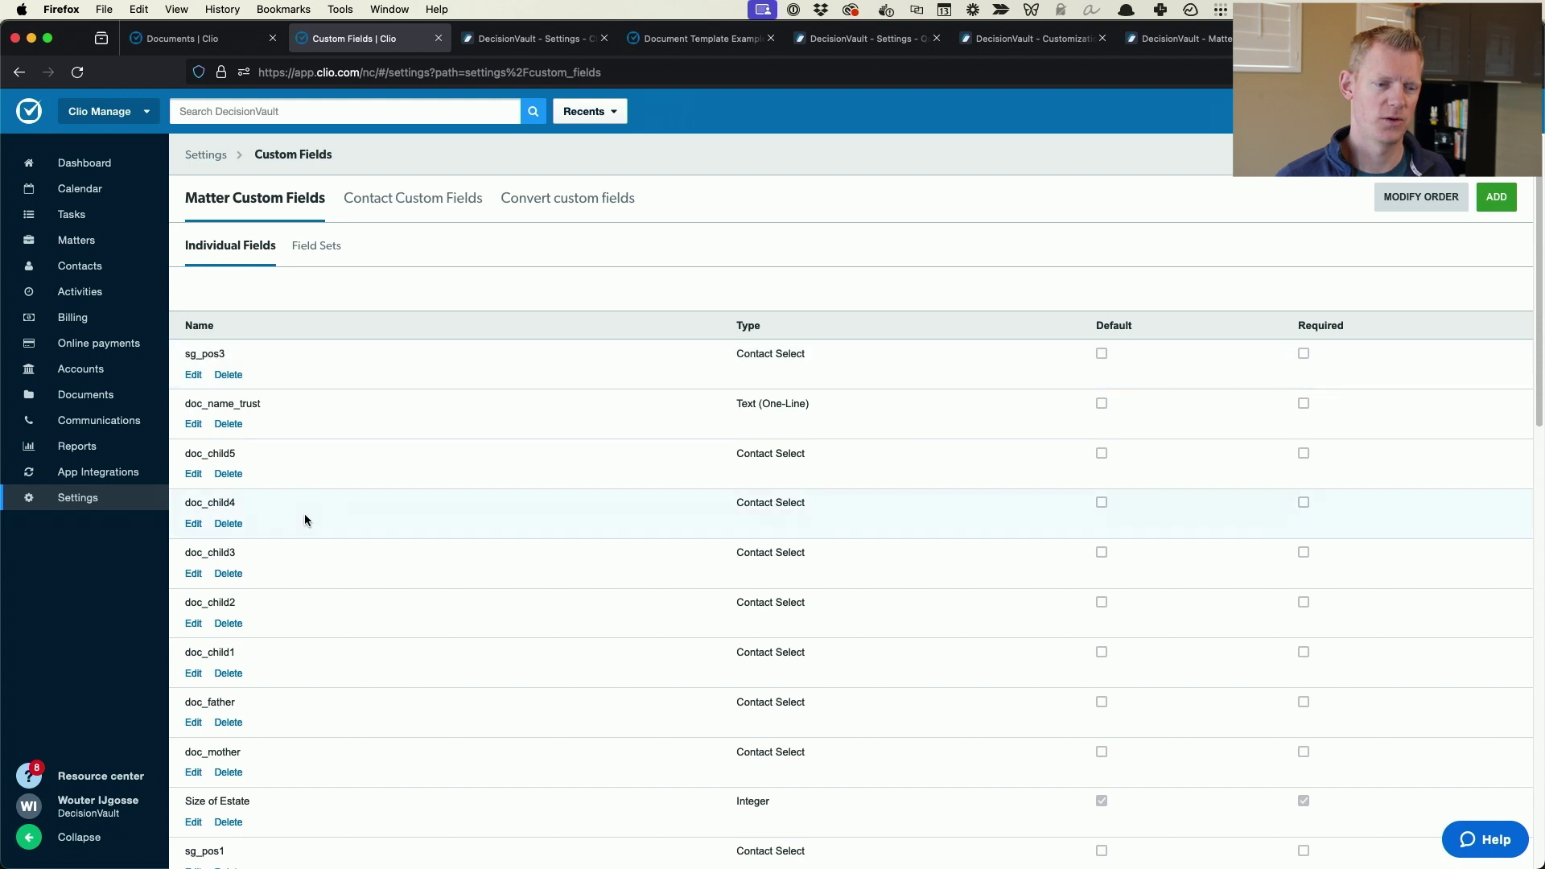
scroll(205, 398, "down", 2)
left_click_drag(187, 602, 240, 604)
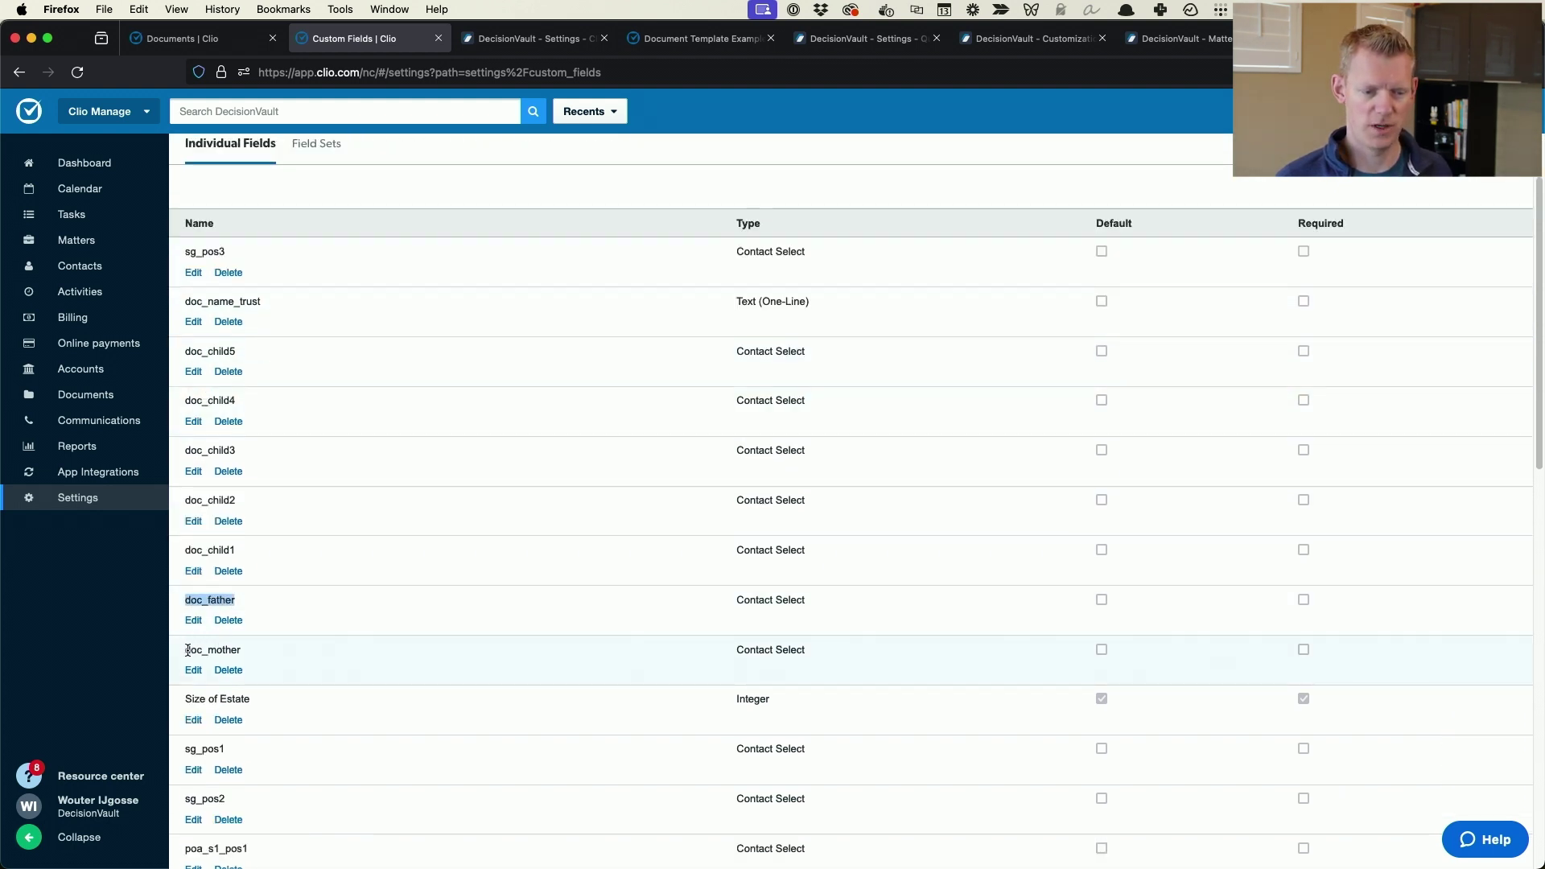
left_click_drag(188, 650, 241, 650)
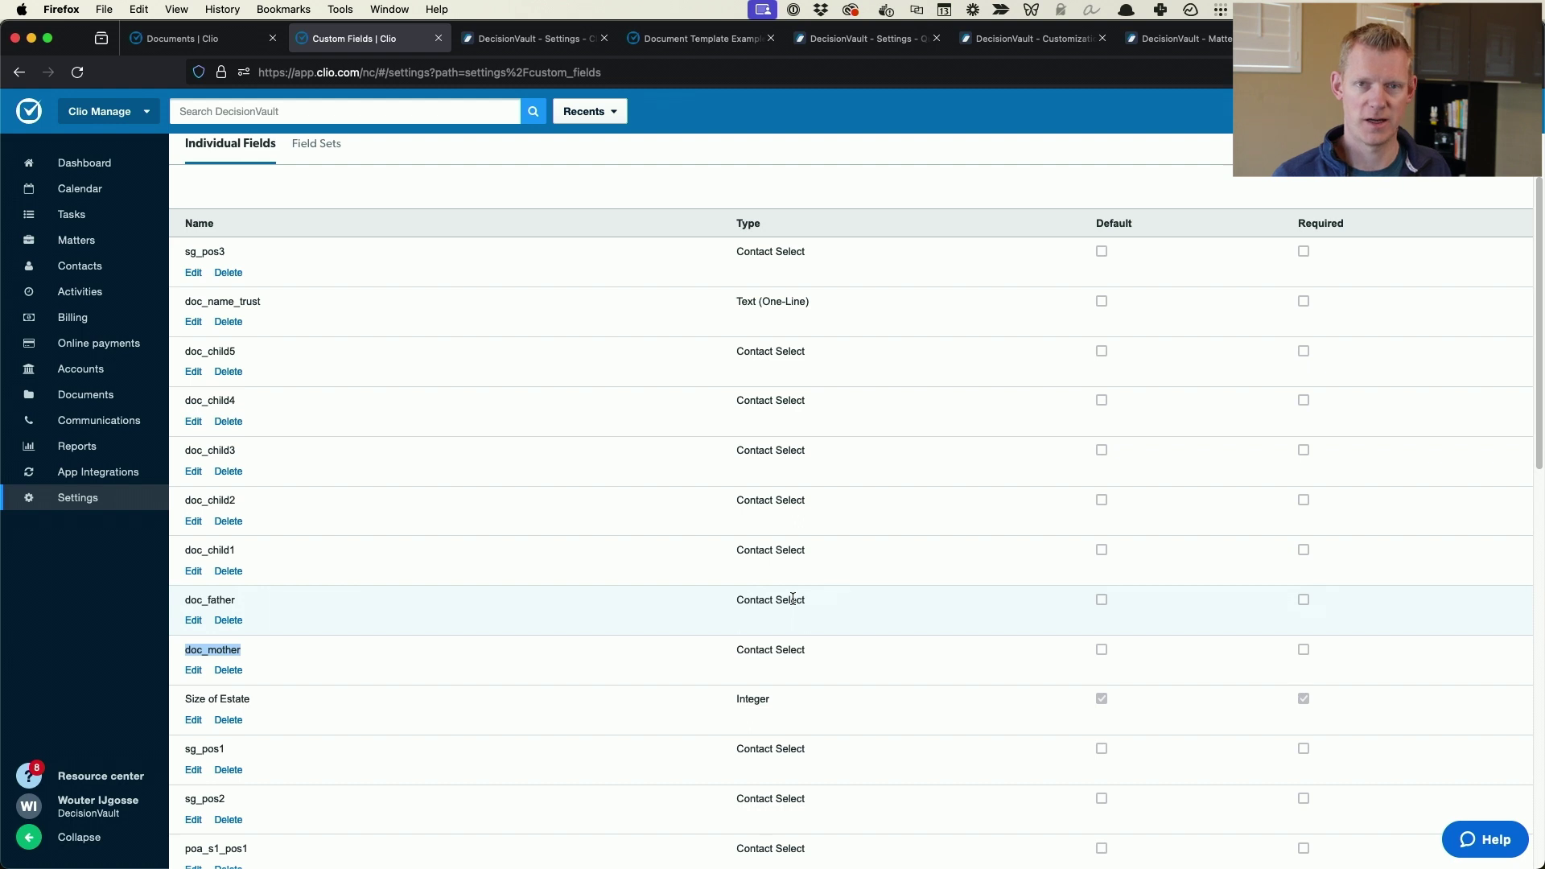
Compare the three children rows of the Word template with the doc_child custom fields in Clio.
key("super+Tab")
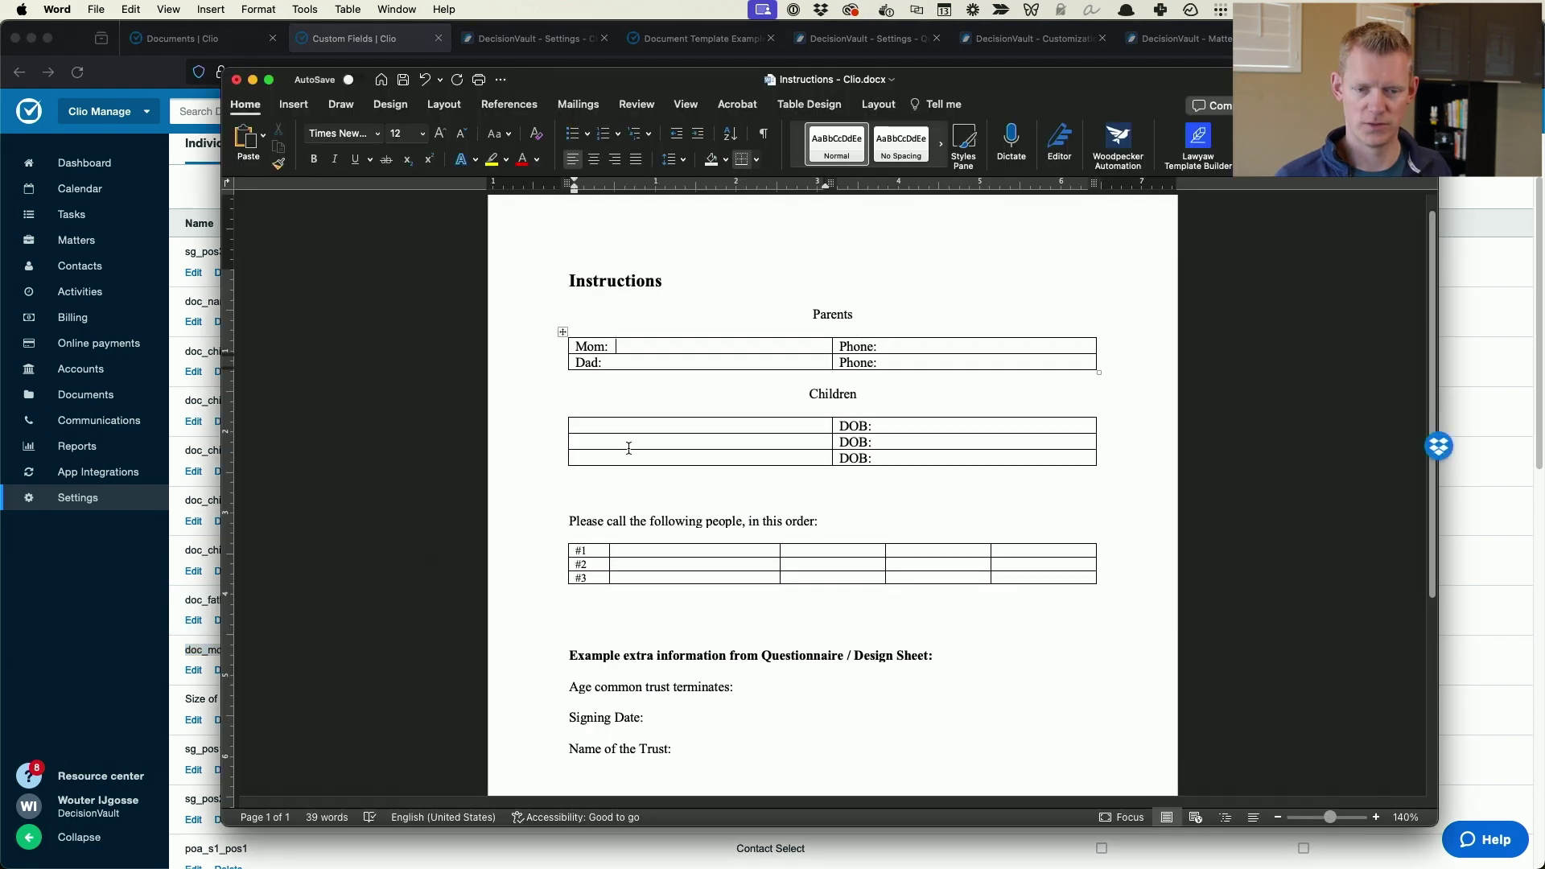
left_click_drag(751, 424, 753, 460)
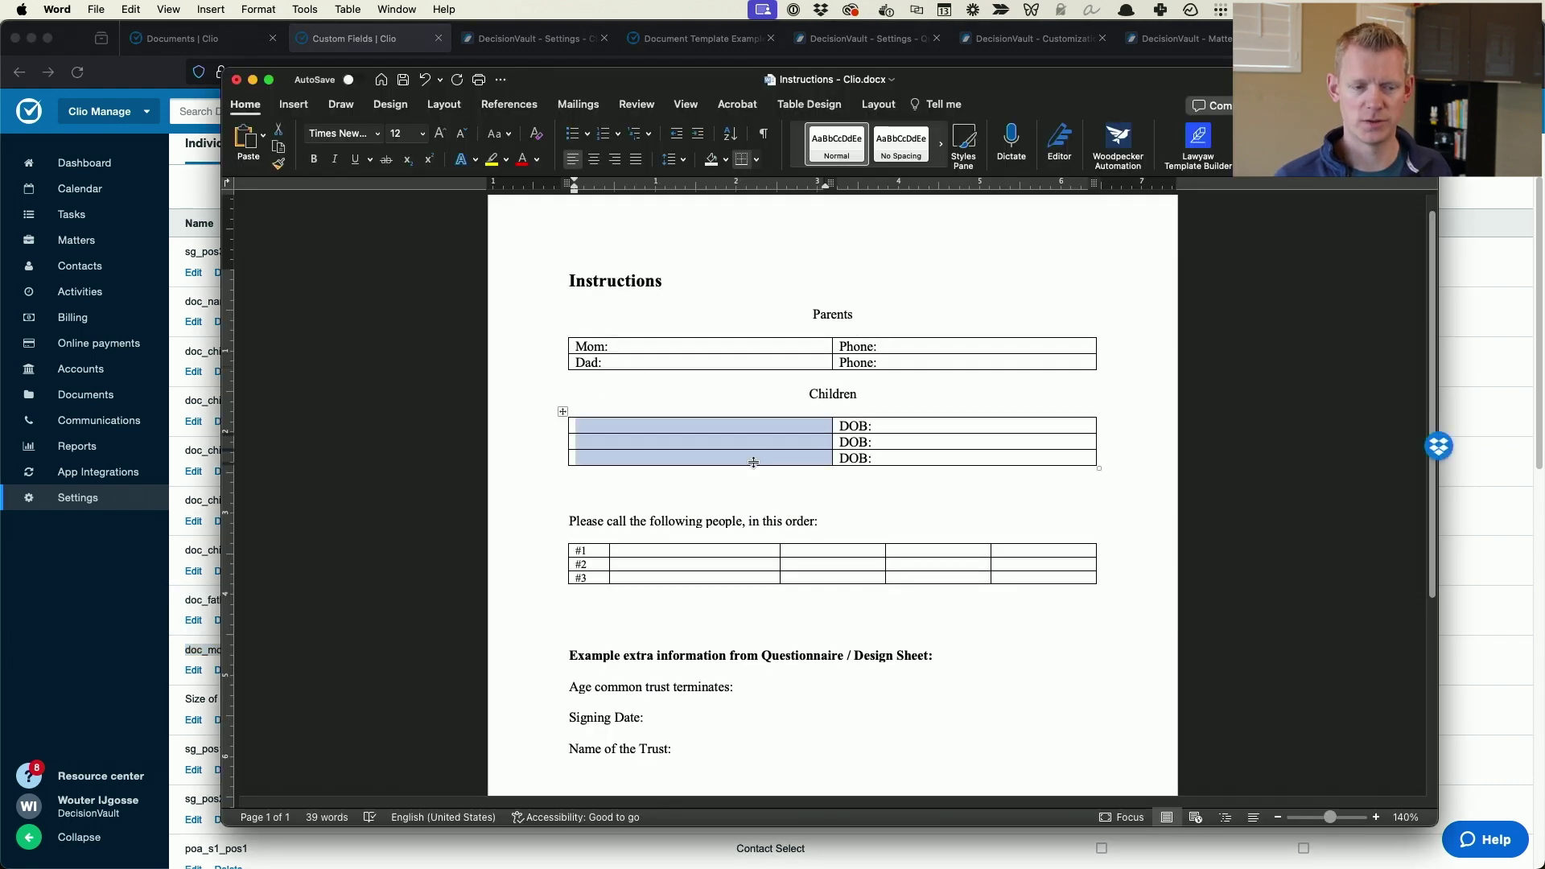
key("super+Tab")
left_click_drag(238, 551, 169, 544)
mouse_move(251, 500)
left_mouse_down()
mouse_move(235, 467)
mouse_move(254, 503)
left_mouse_up()
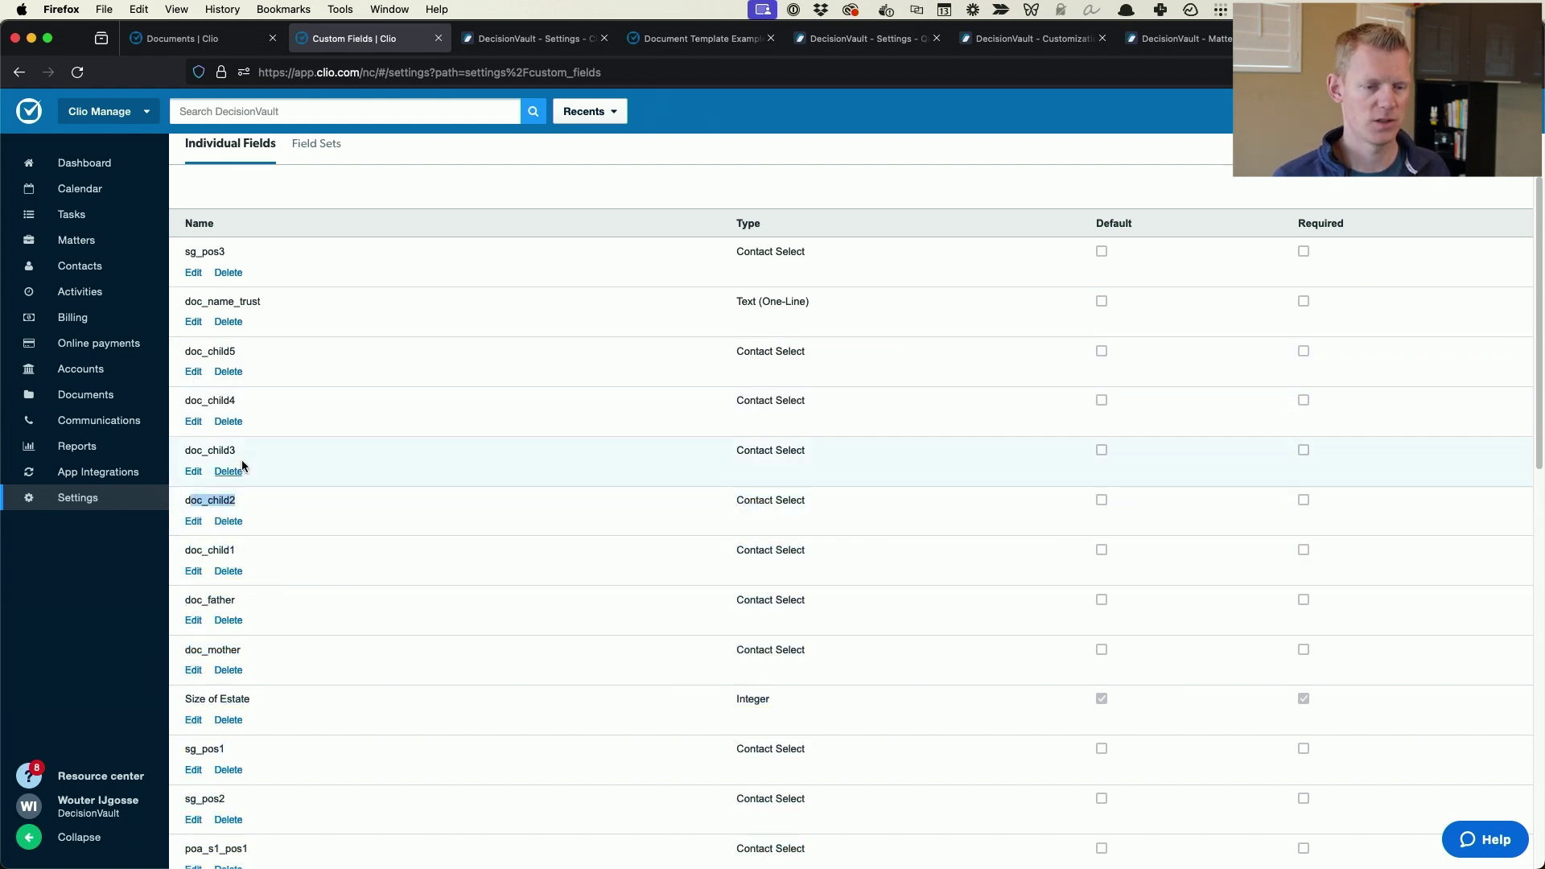
left_click_drag(238, 350, 256, 356)
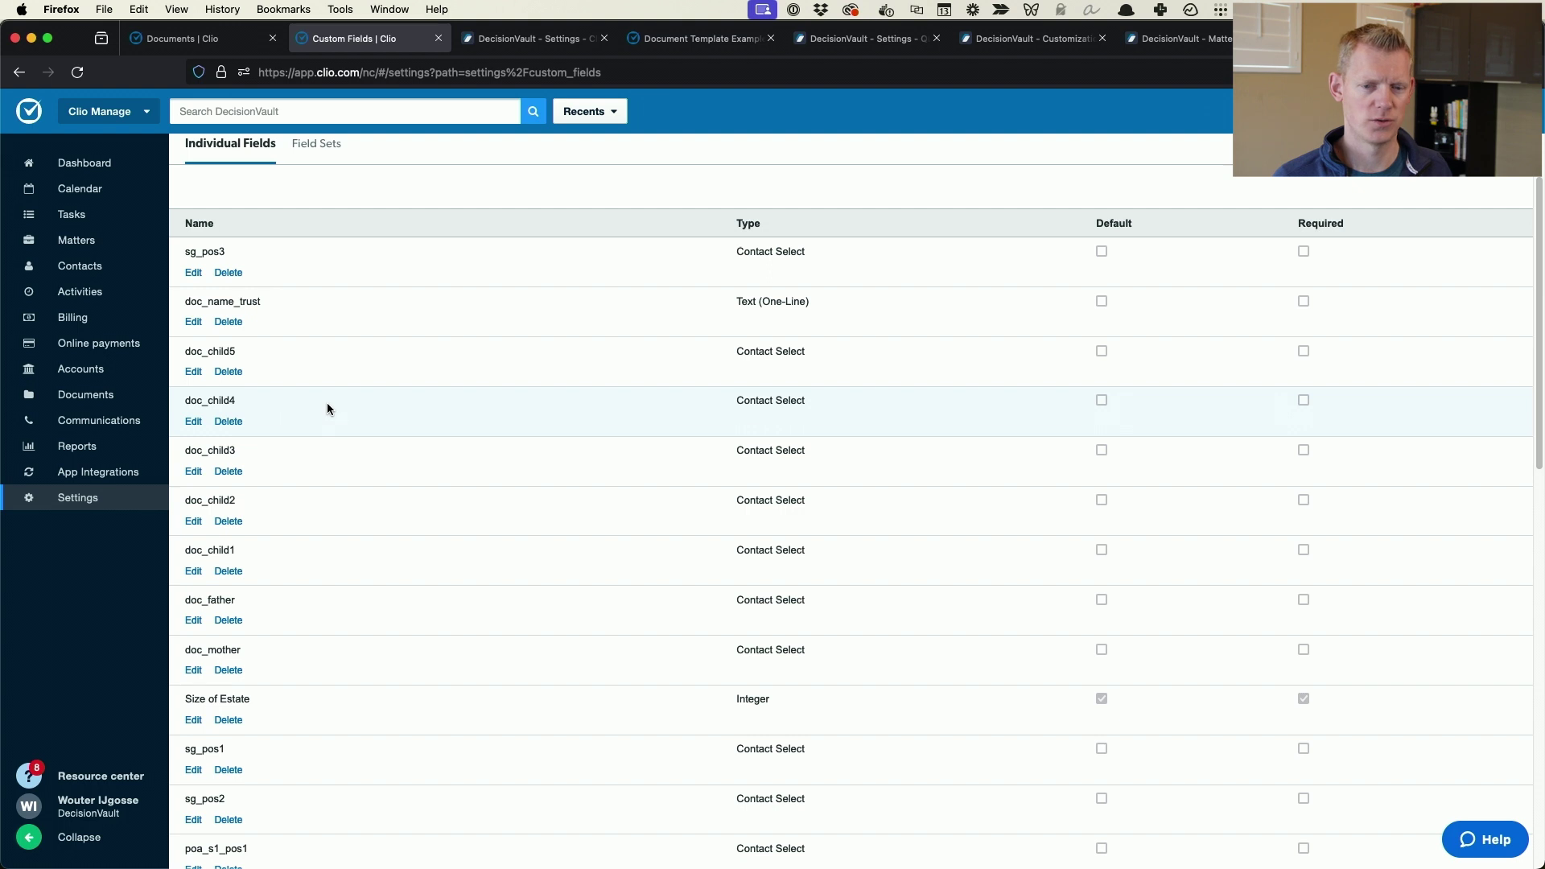
Compare the call-order table rows of the Word template with the sg_pos custom fields in Clio.
key("super+Tab")
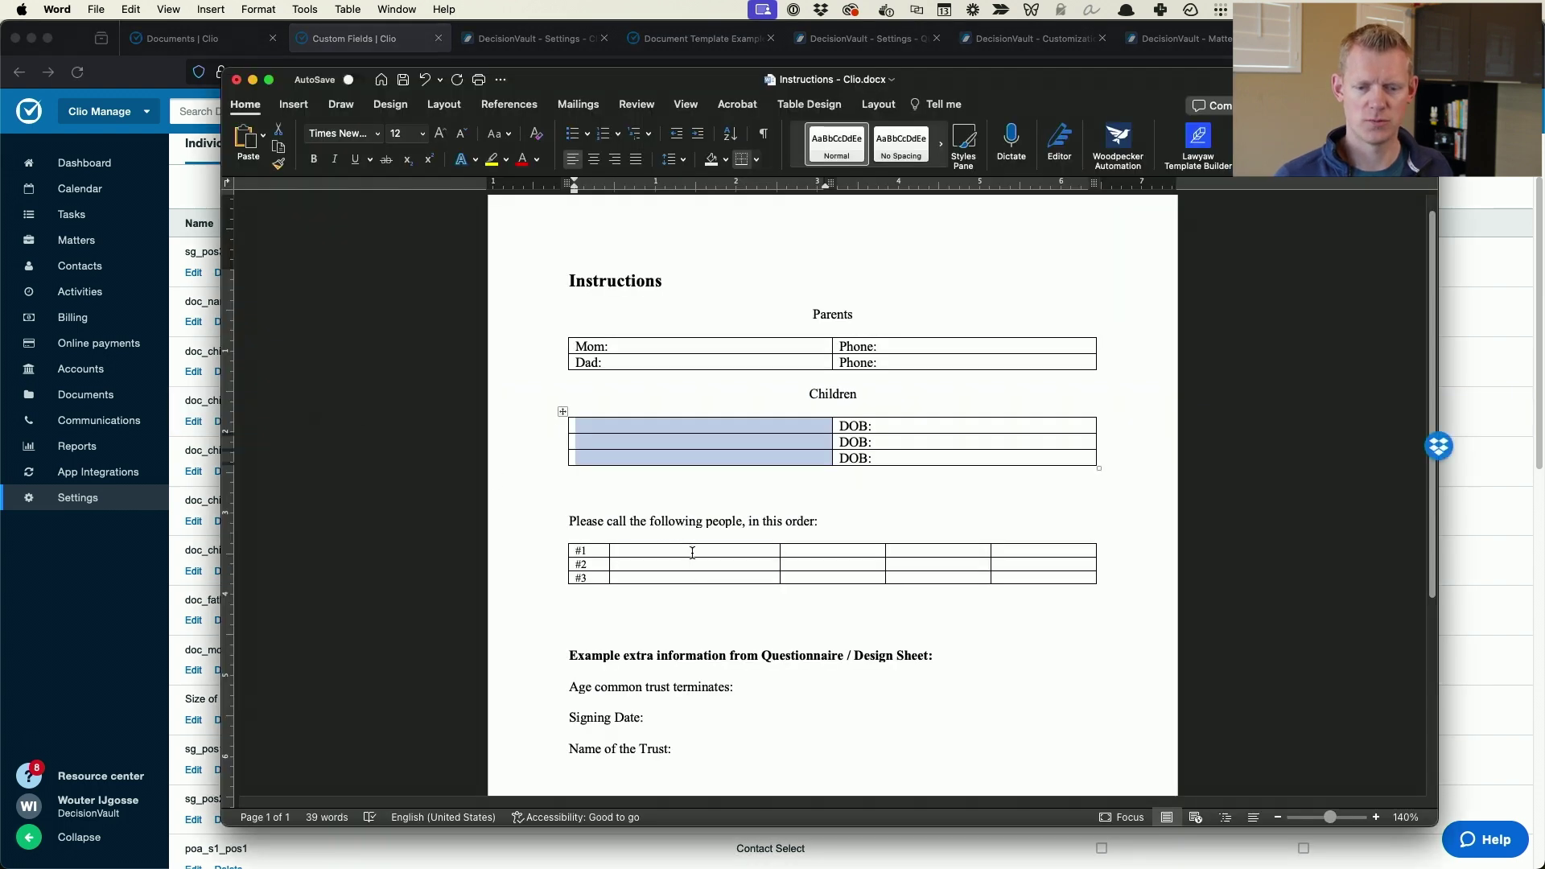
left_click_drag(690, 545, 697, 579)
key("super+Tab")
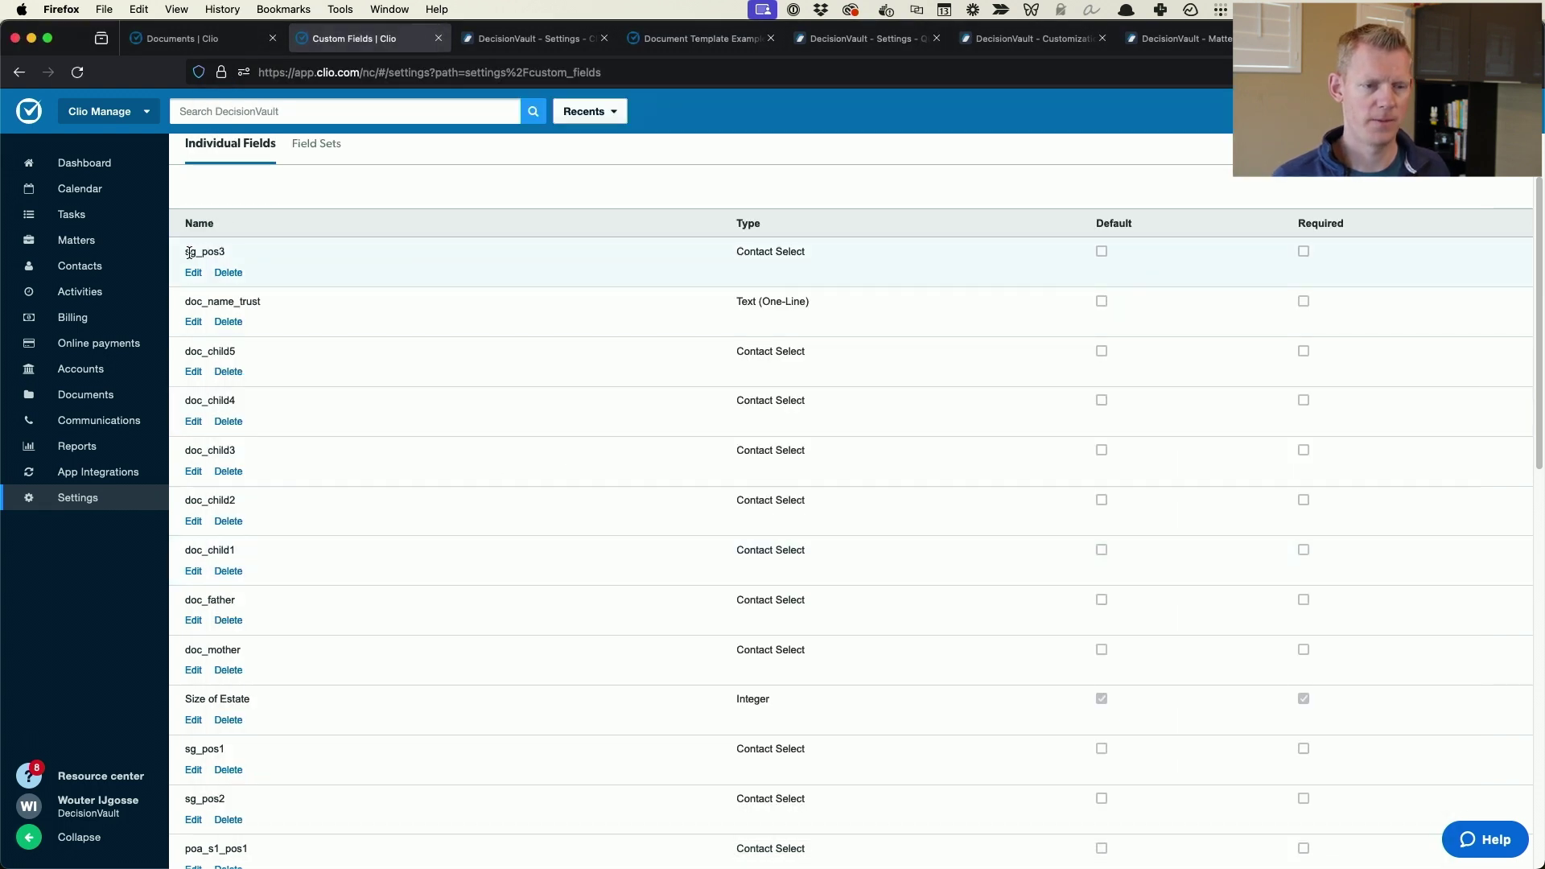
left_click_drag(185, 252, 226, 253)
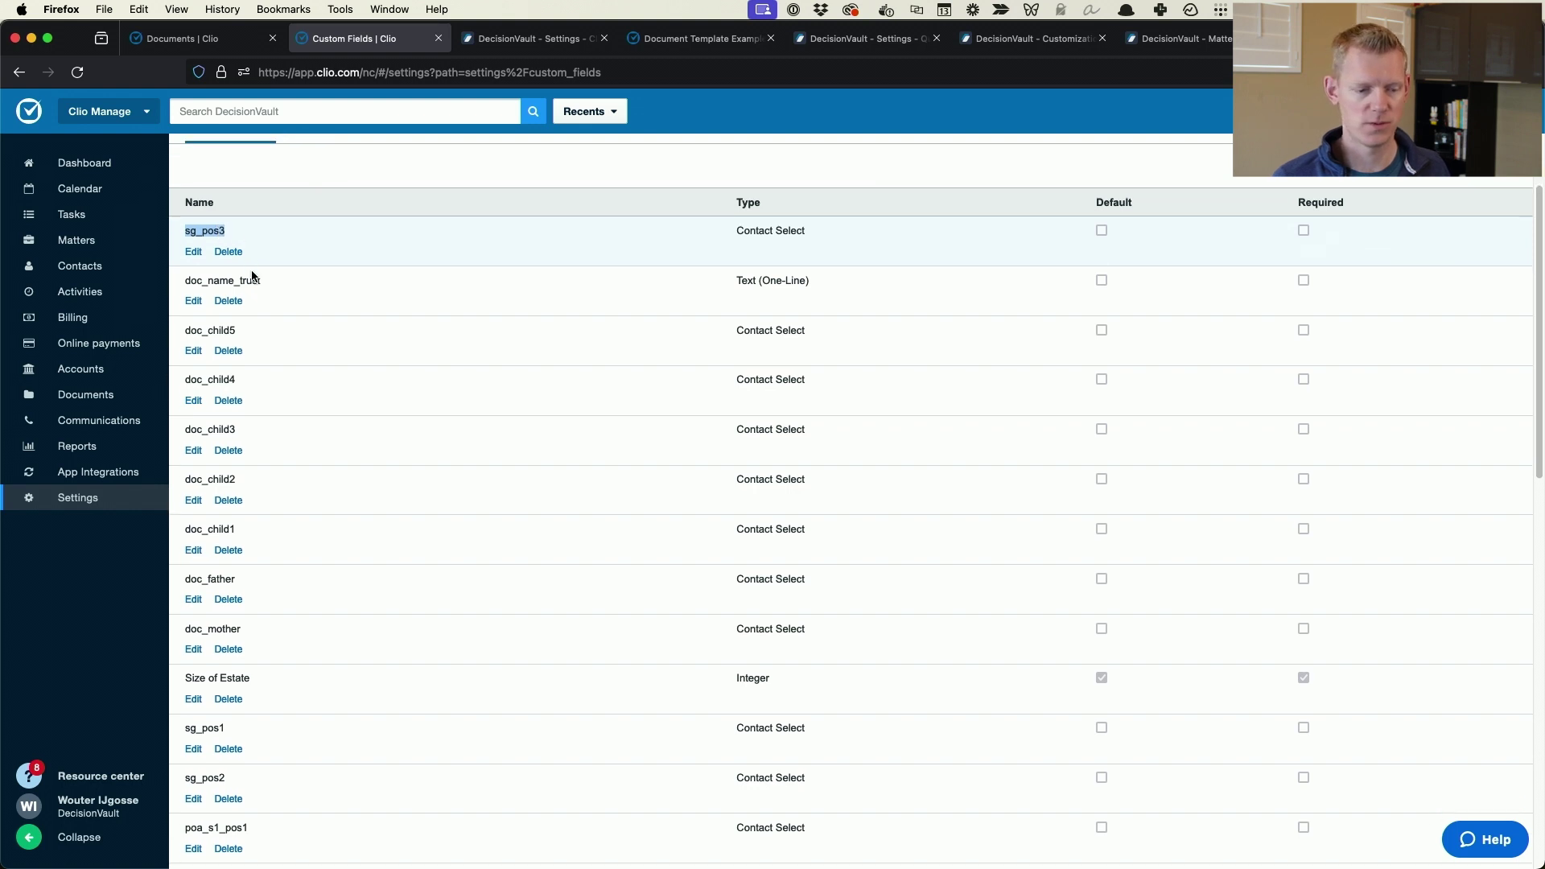
scroll(252, 276, "down", 2)
left_click_drag(239, 712, 226, 757)
scroll(823, 576, "up", 4)
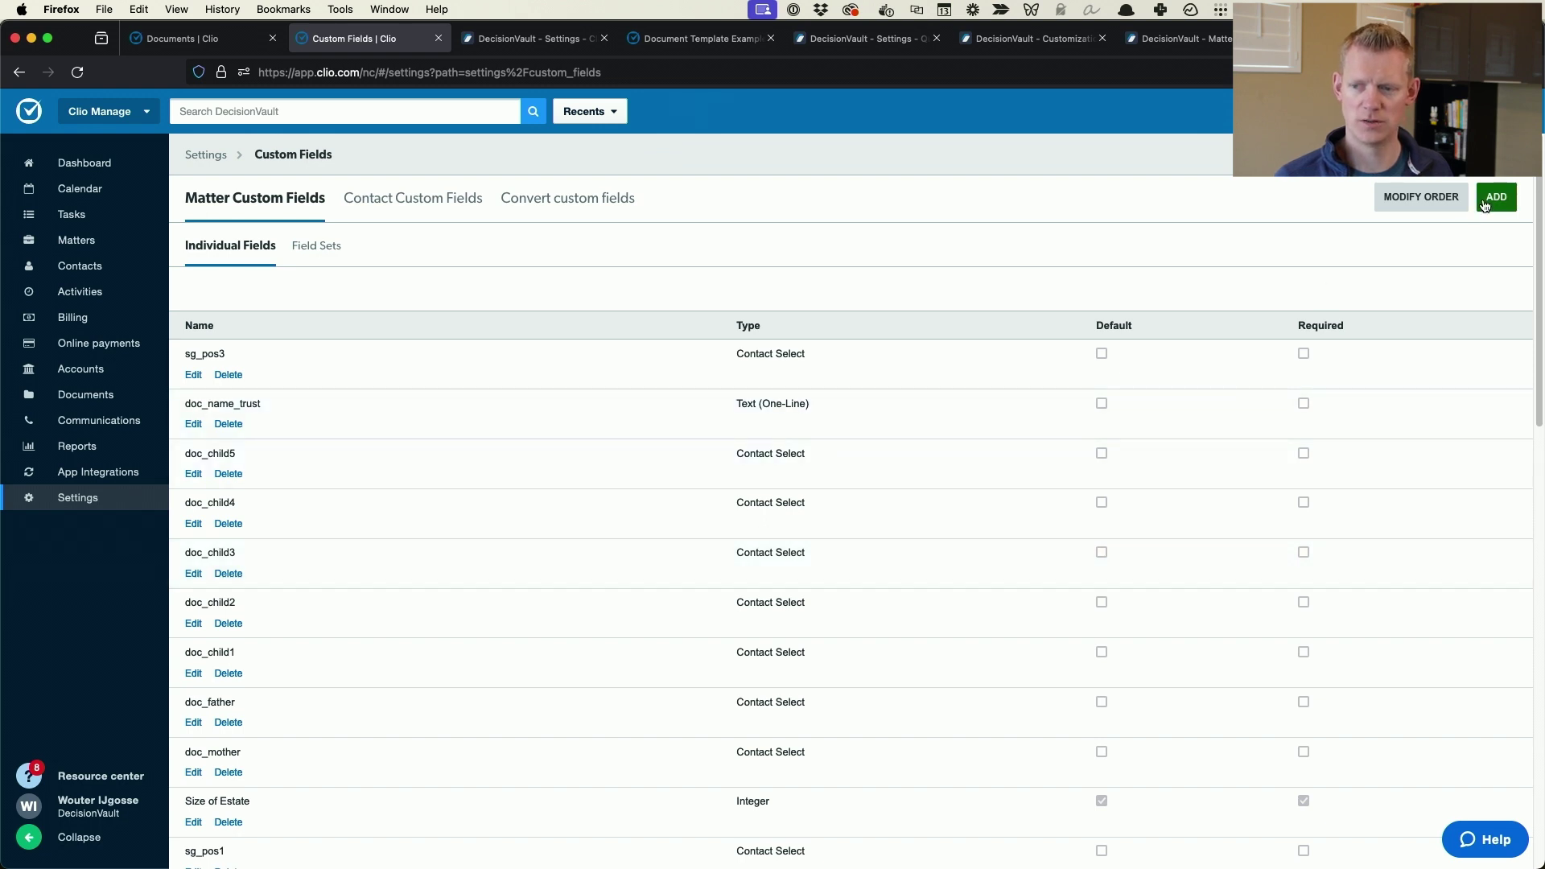
left_click(1496, 197)
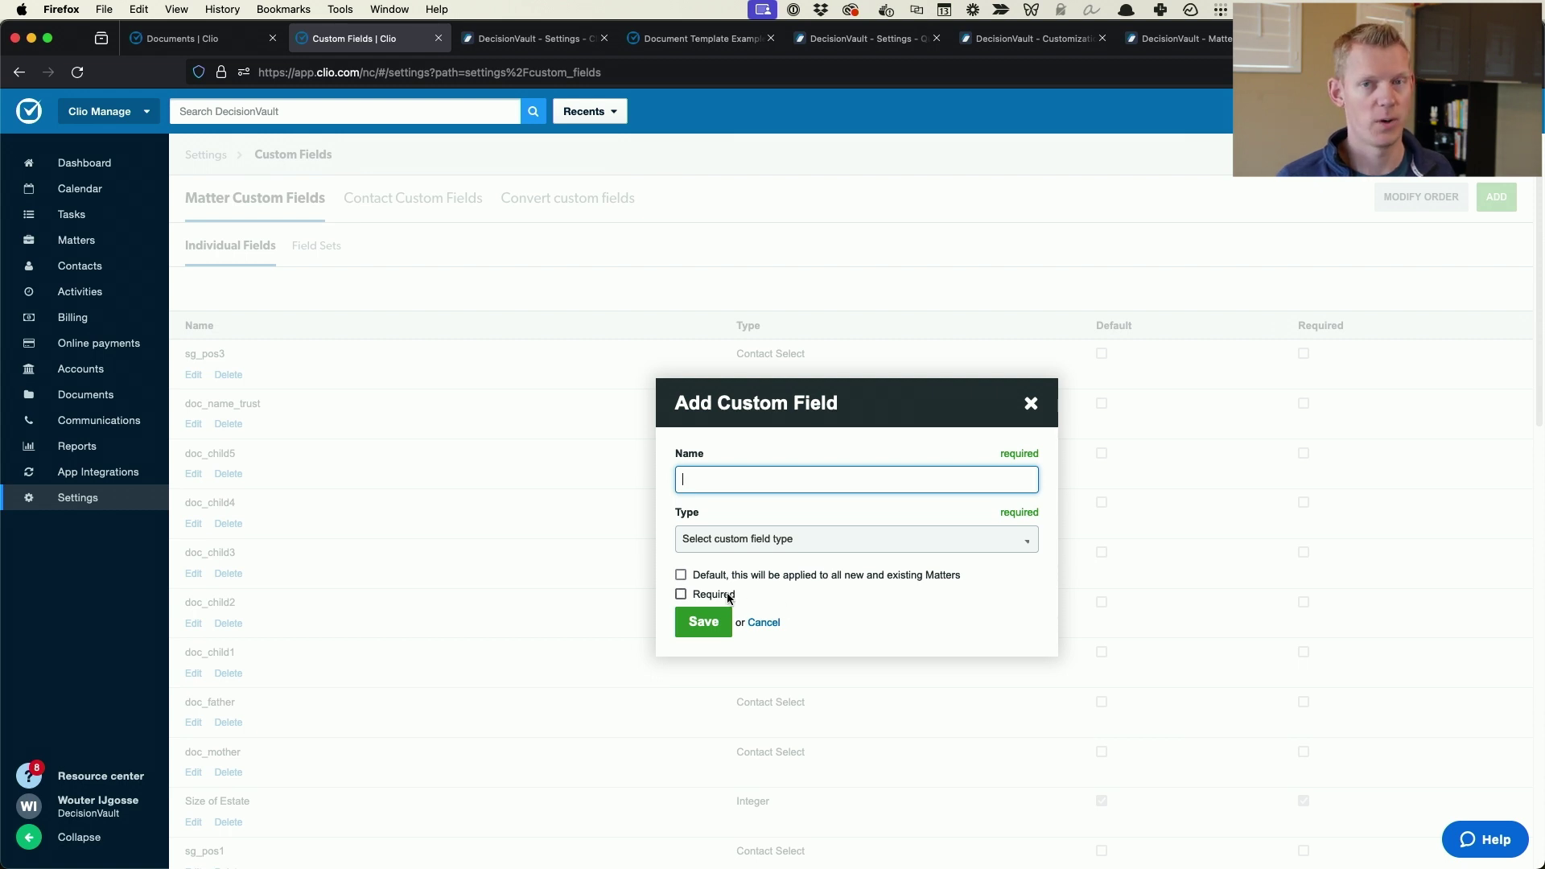
left_click(1031, 403)
scroll(404, 317, "down", 2)
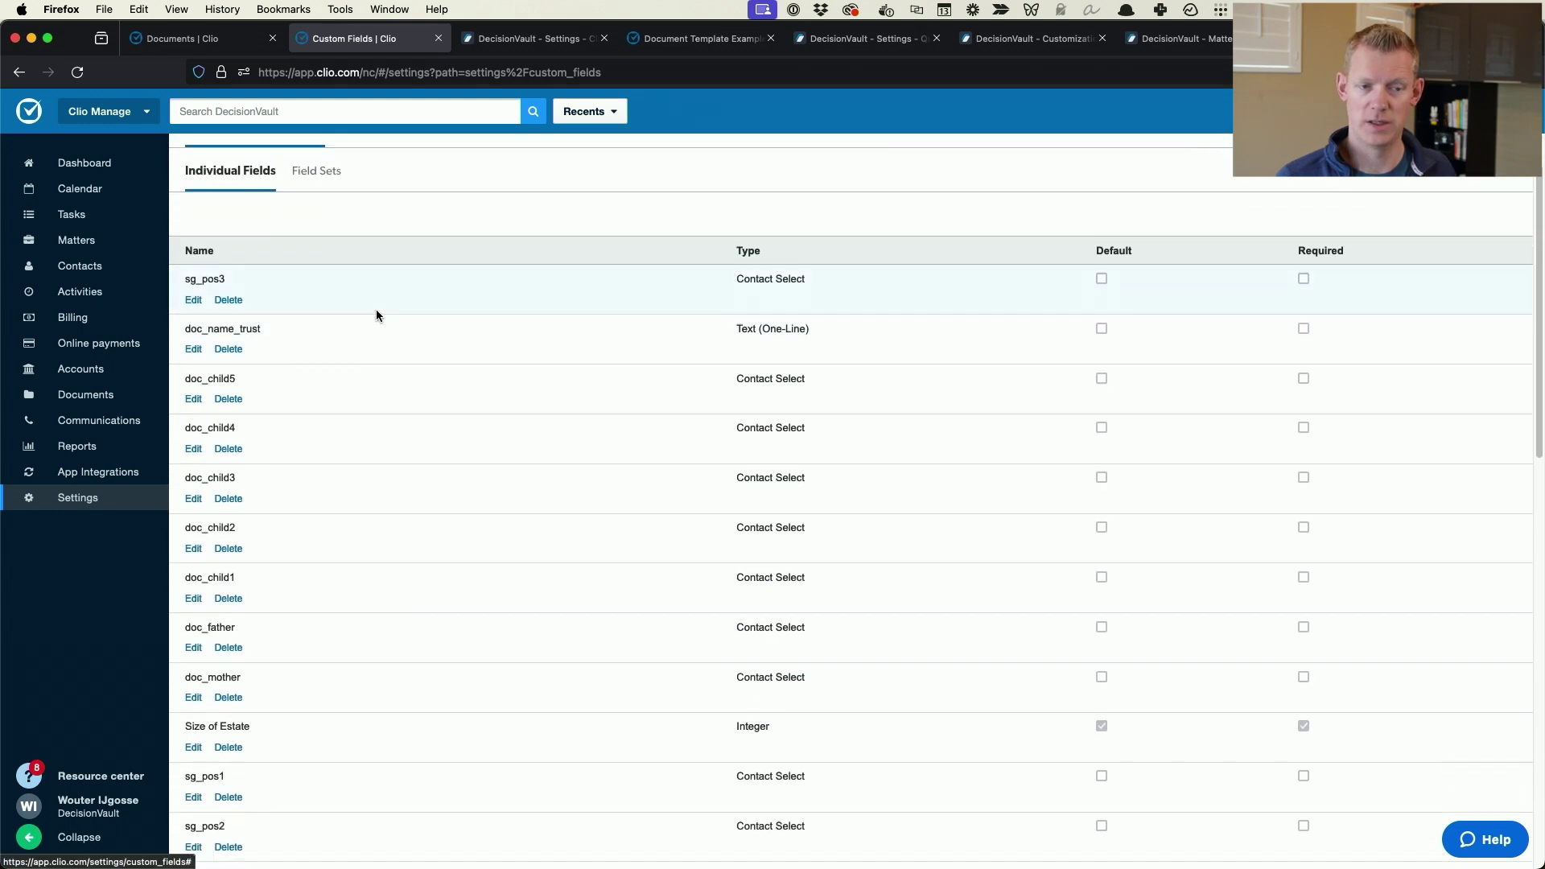
Check the Word template's trust termination age, signing date and trust name lines against the existing matter custom fields in Clio.
key("super+Tab")
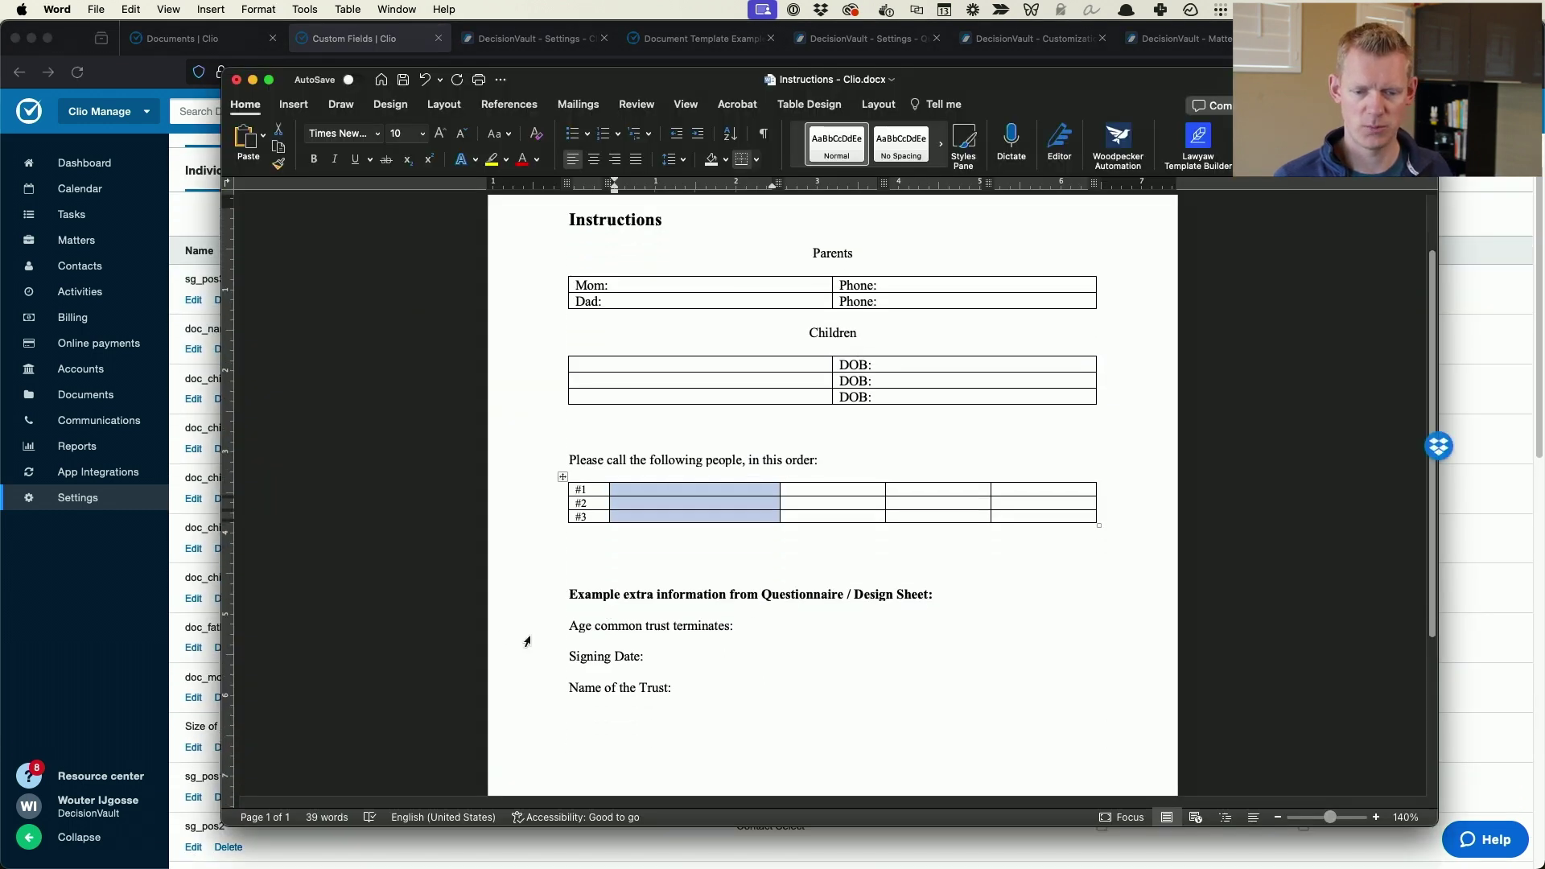
left_click_drag(524, 632, 525, 692)
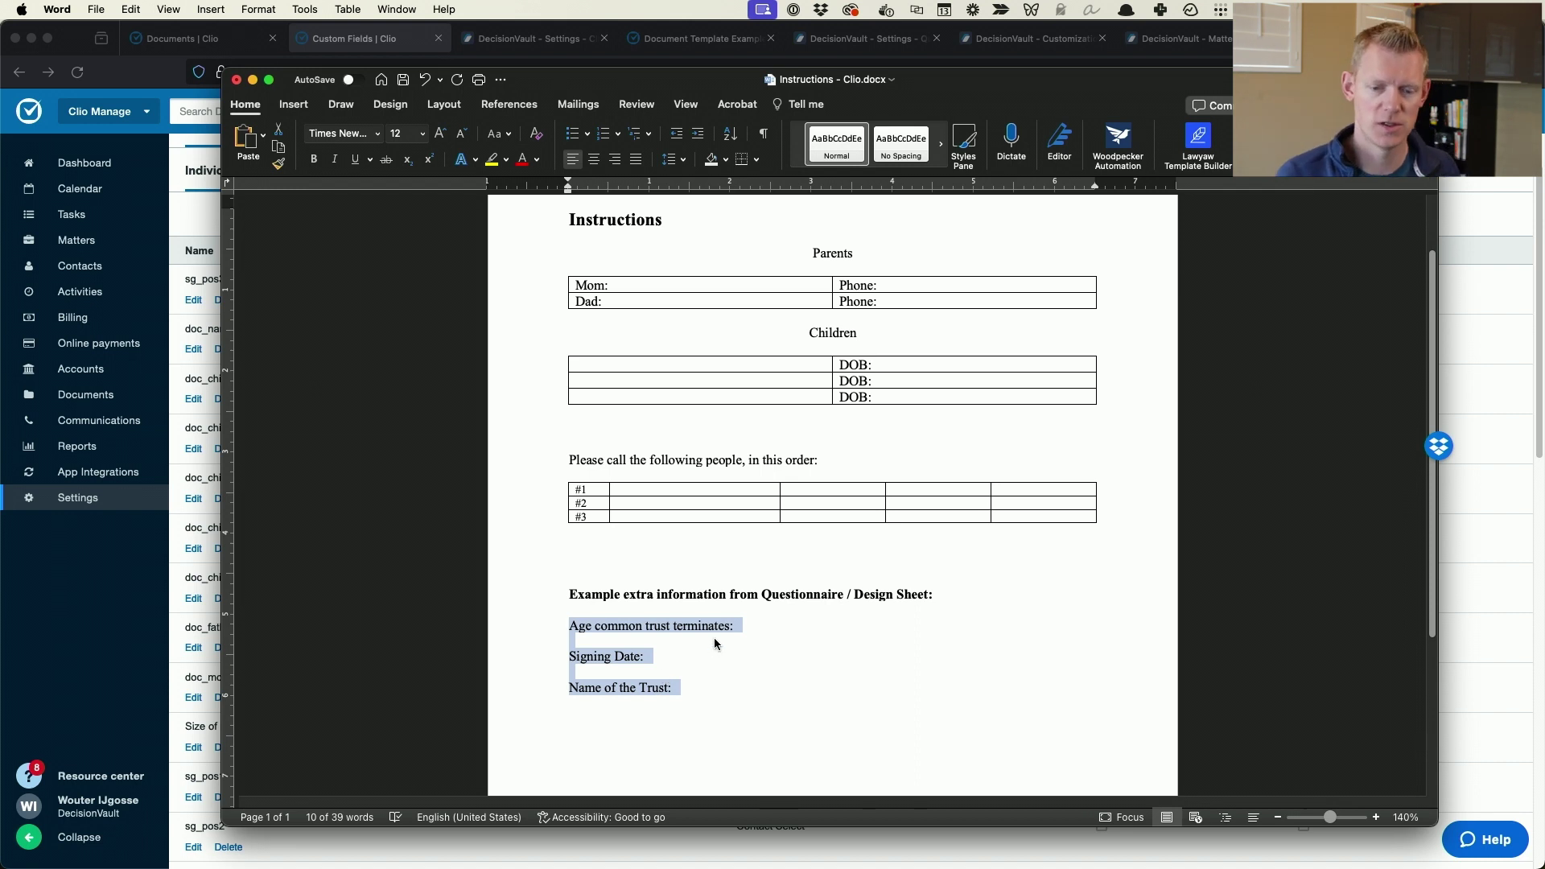
left_click(737, 633)
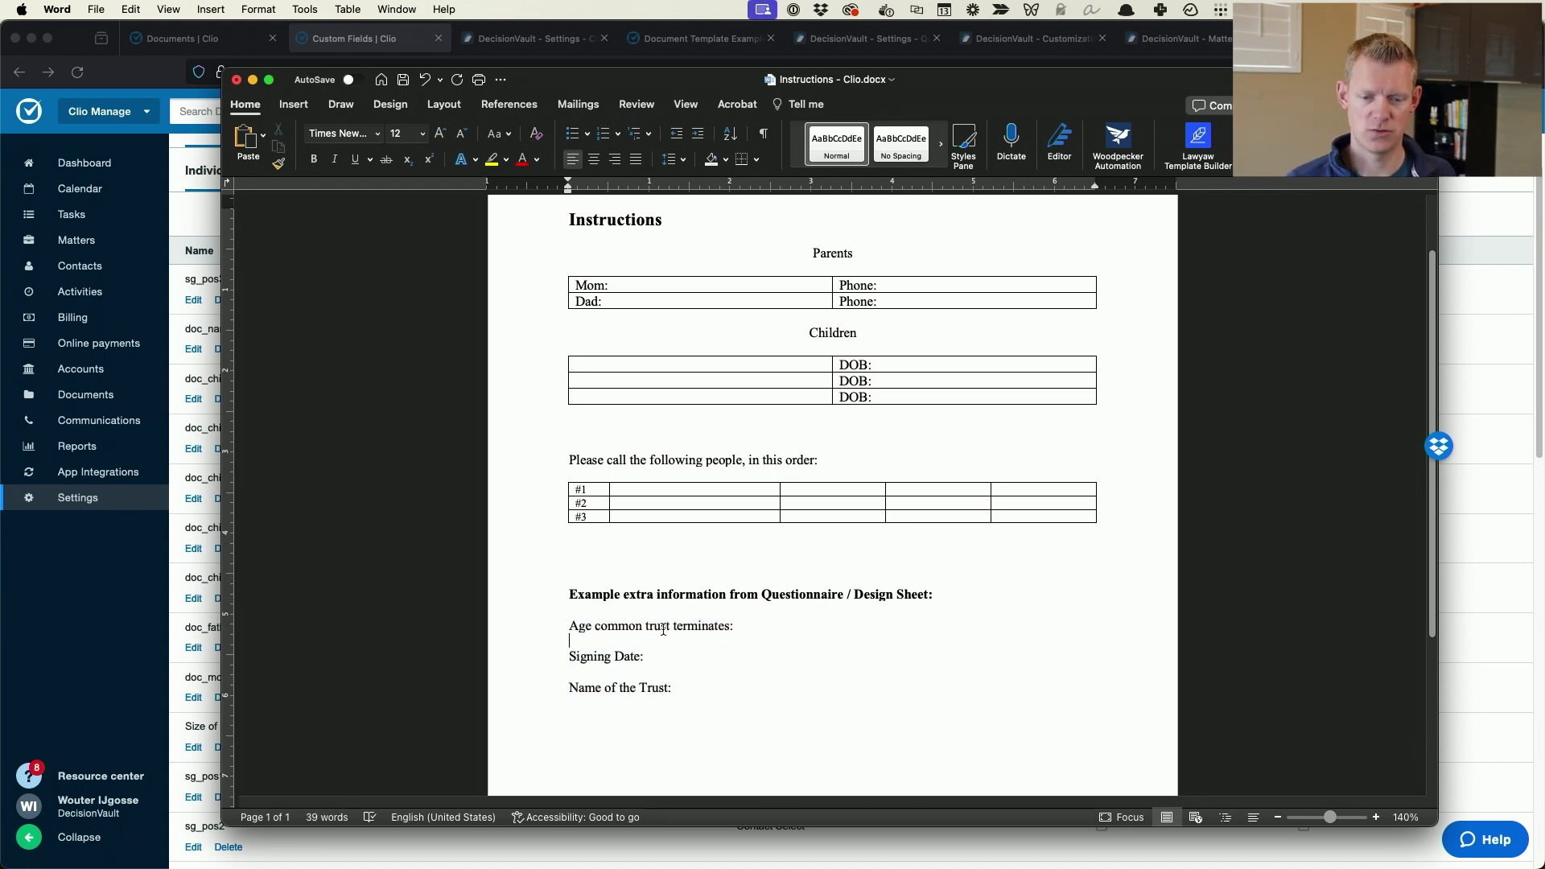
key("super+Tab")
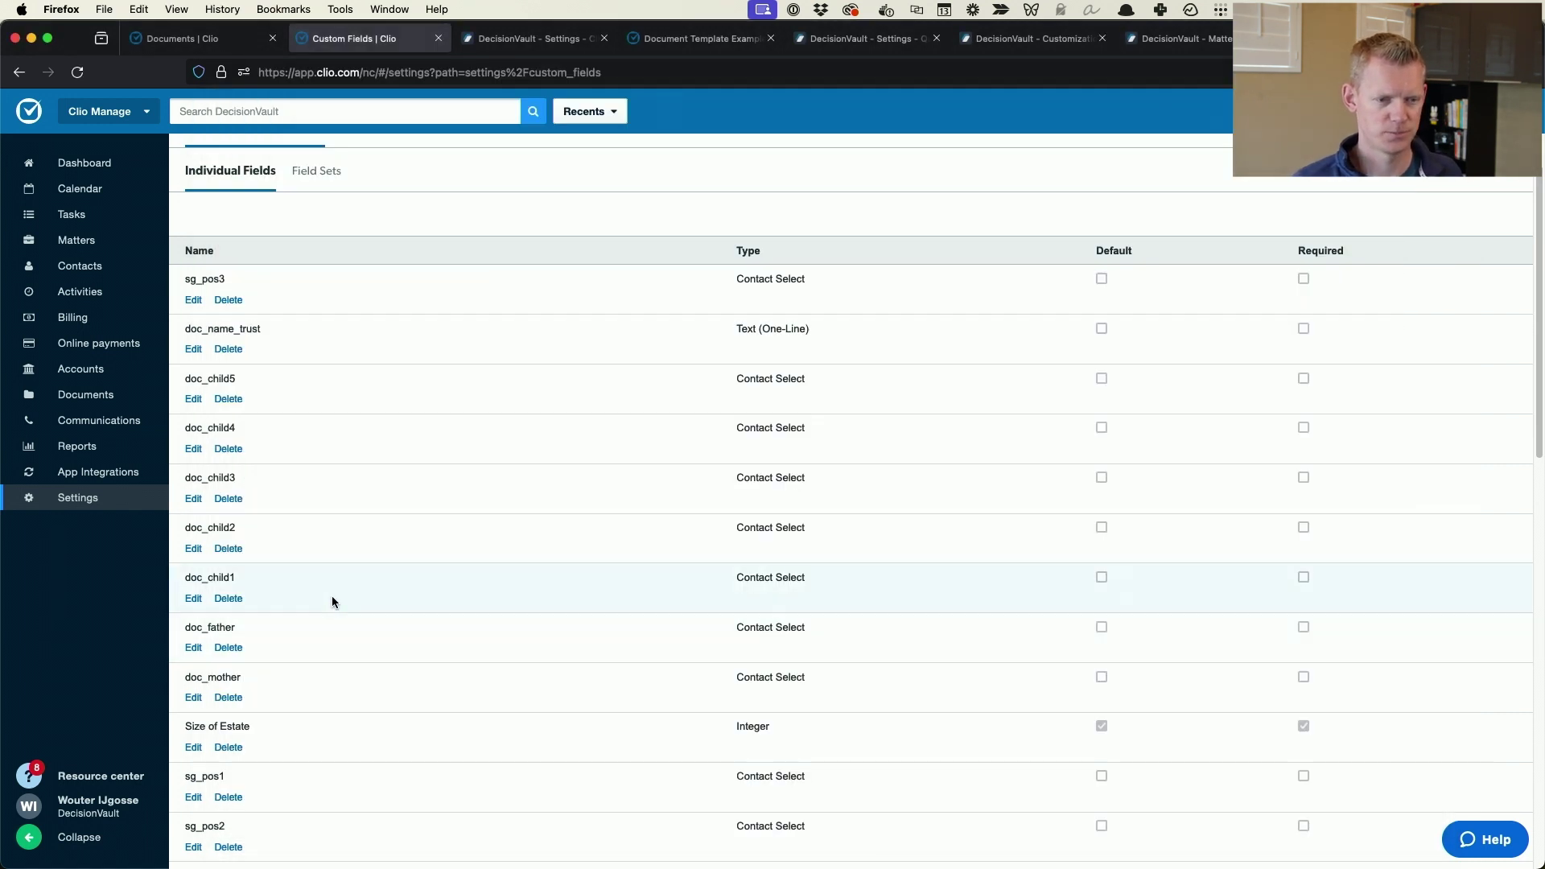
scroll(331, 595, "down", 1)
scroll(333, 600, "down", 10)
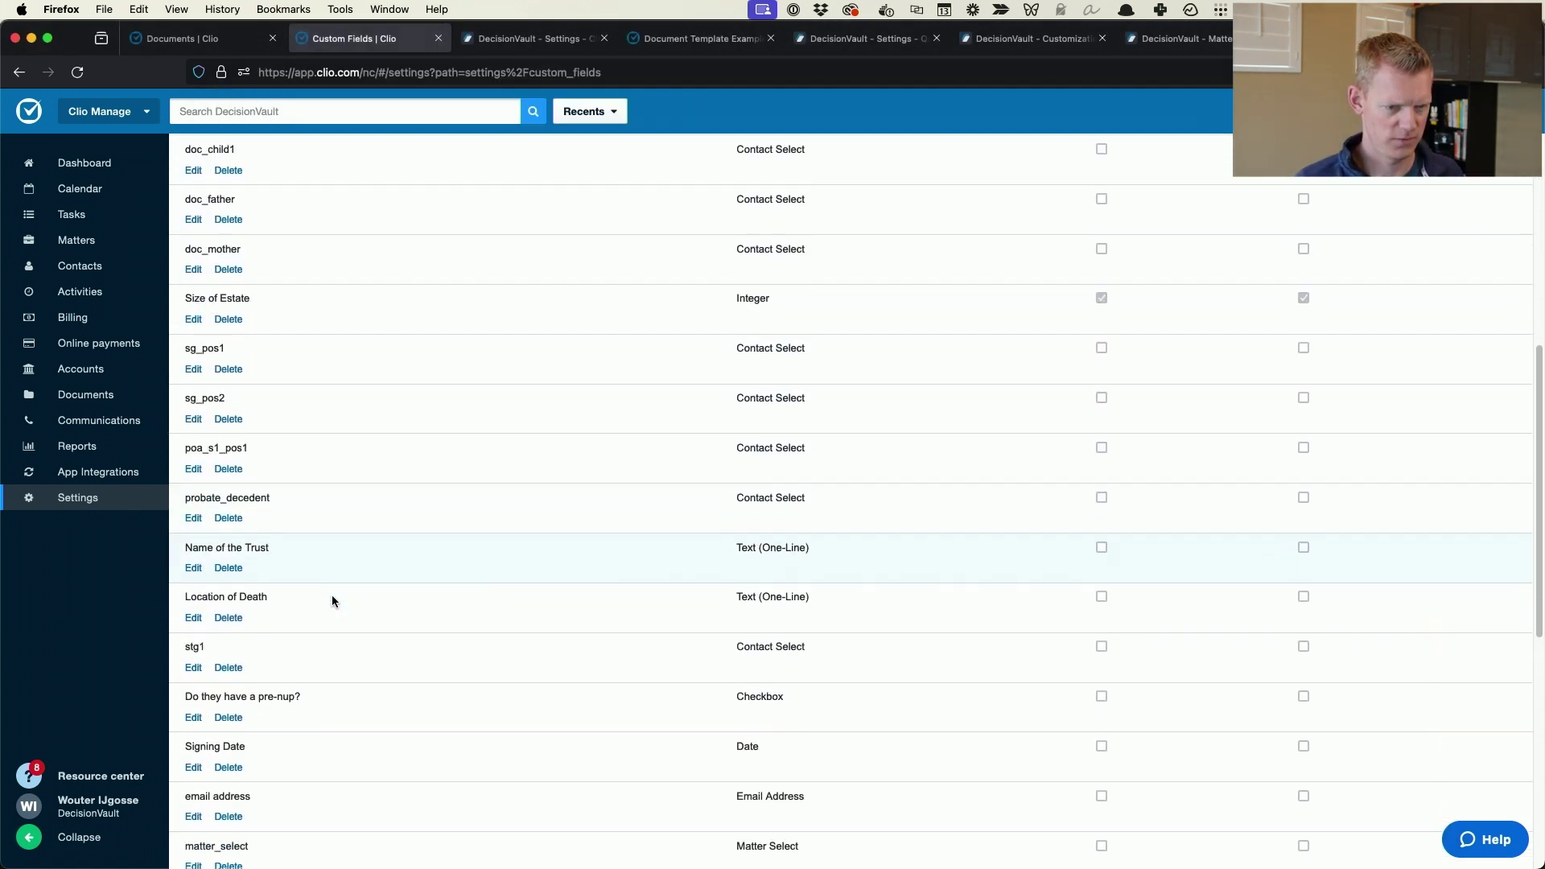
scroll(332, 601, "down", 10)
scroll(333, 603, "up", 15)
scroll(333, 604, "up", 10)
Add a matter custom field named common_trust_termination_age with the type Integer.
left_click(1496, 198)
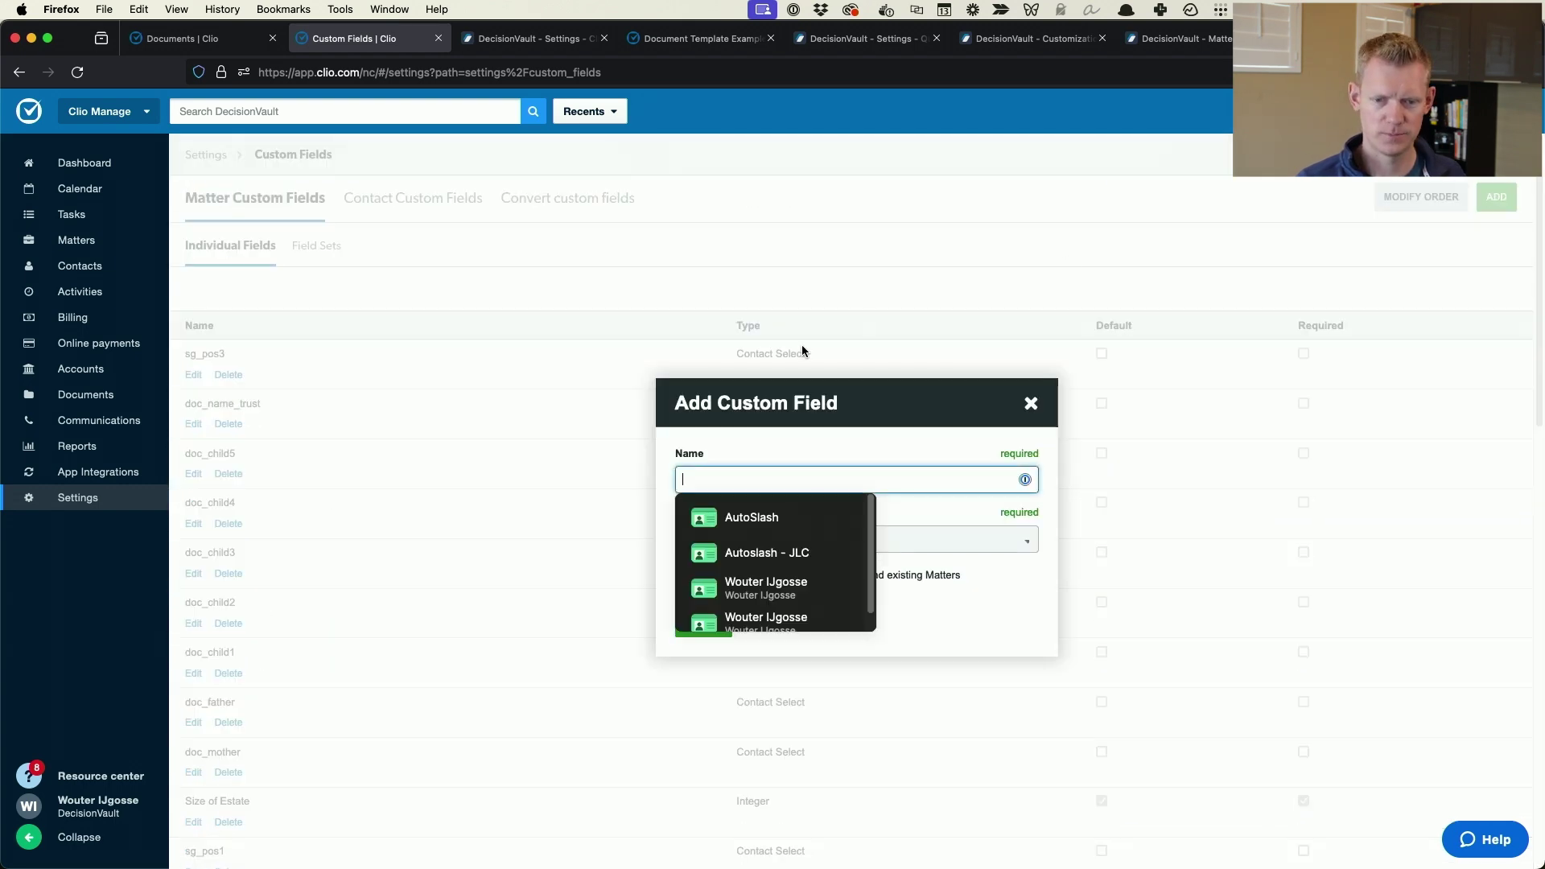
type("common")
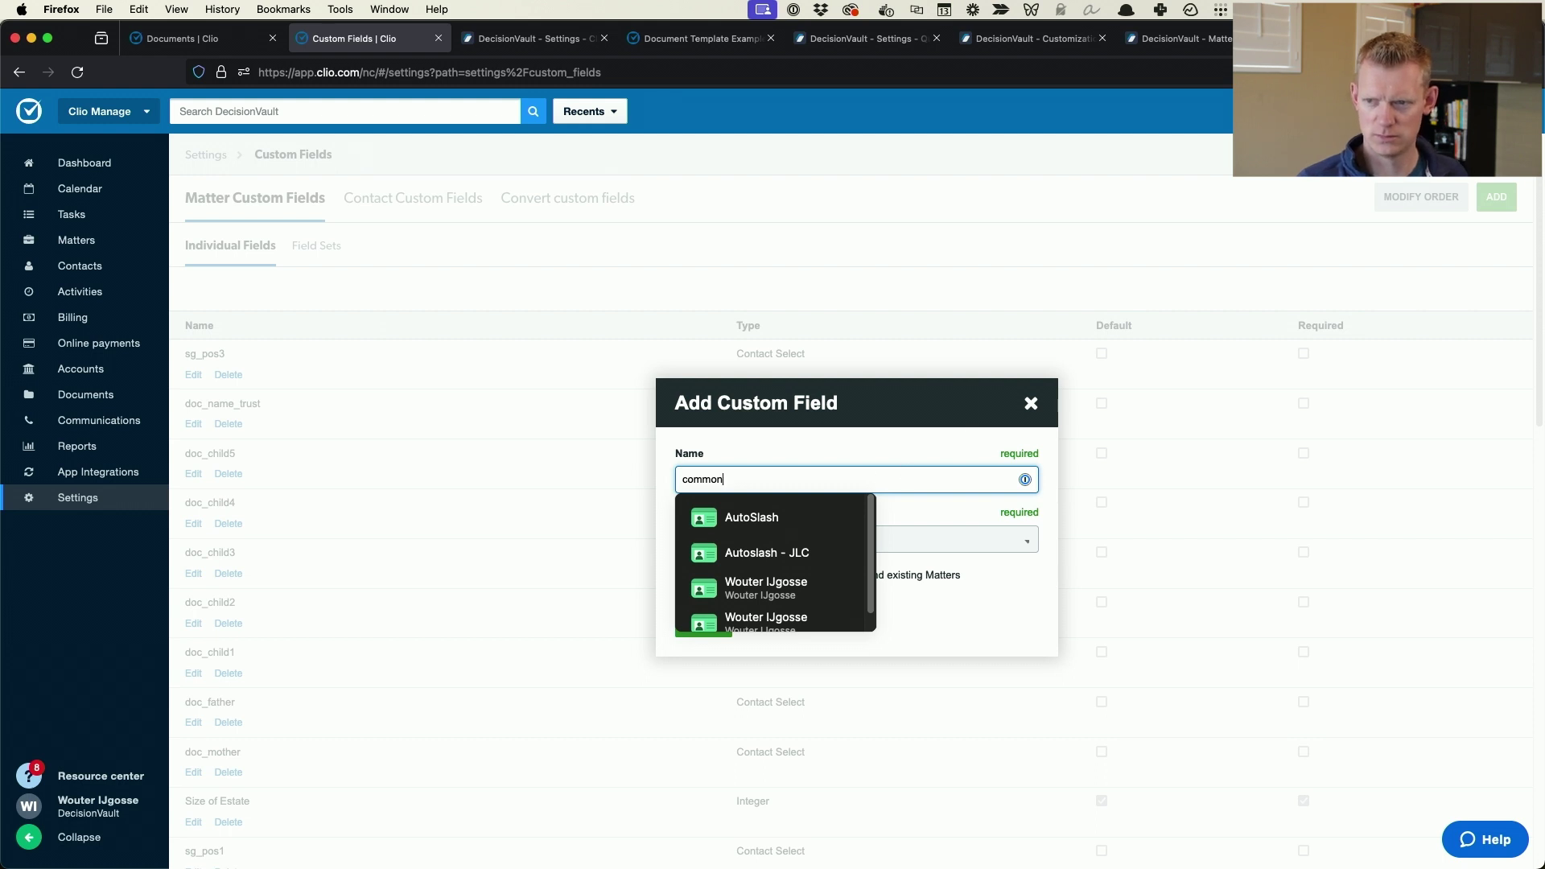
key("Escape")
type("_trust_termination_age")
key("Tab")
type("num")
key("BackSpace")
key("BackSpace")
key("BackSpace")
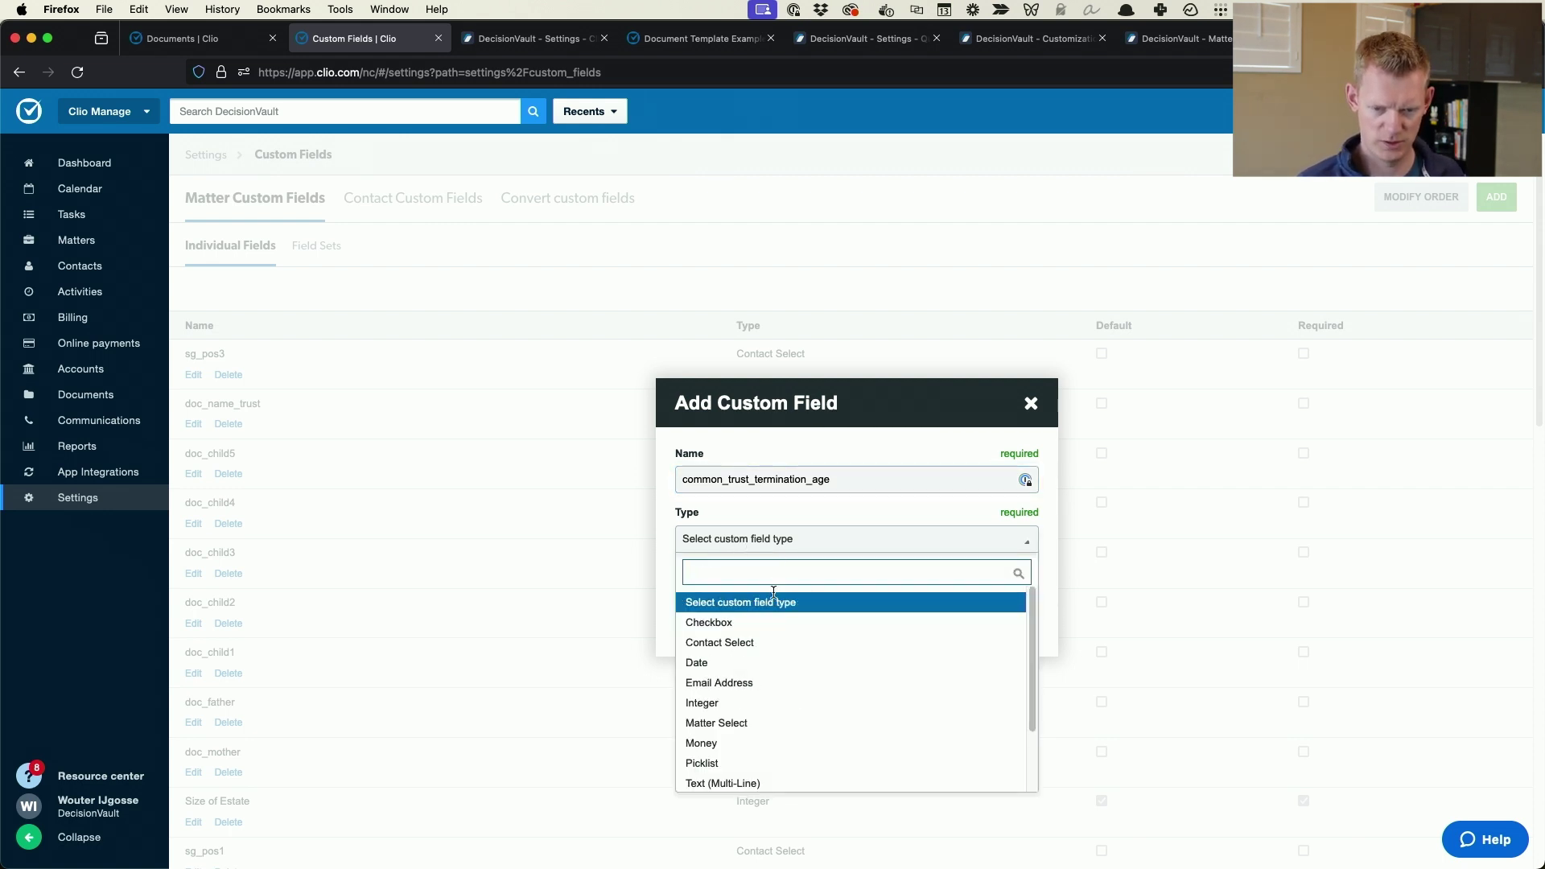
left_click(751, 703)
left_click(713, 621)
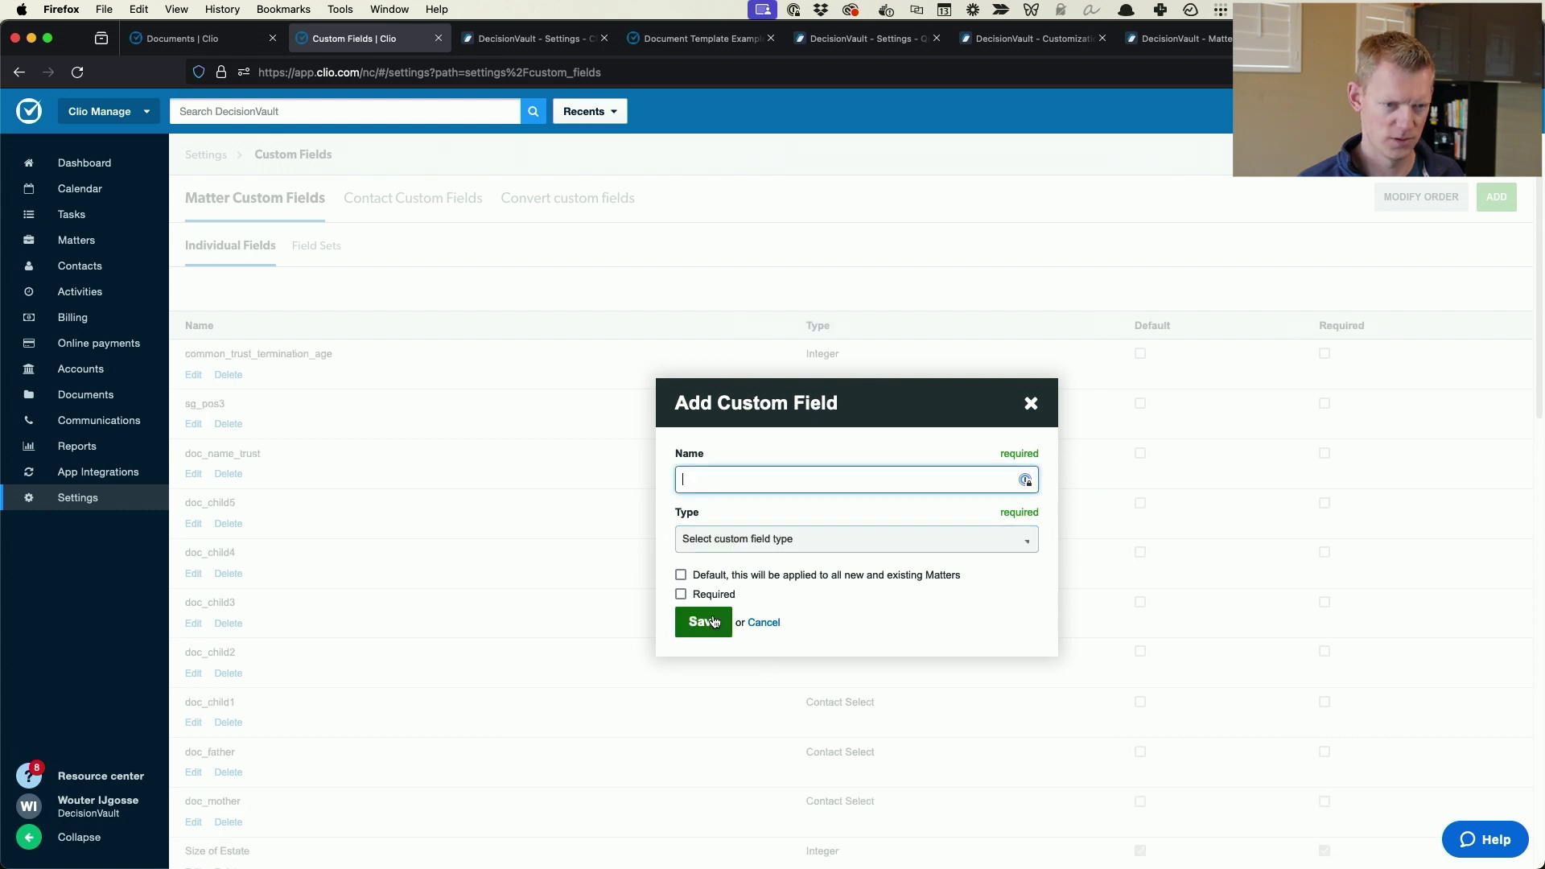
left_click(765, 624)
Check the matter custom fields list for the trust name and signing date fields.
left_click_drag(209, 446, 600, 487)
scroll(575, 523, "down", 5)
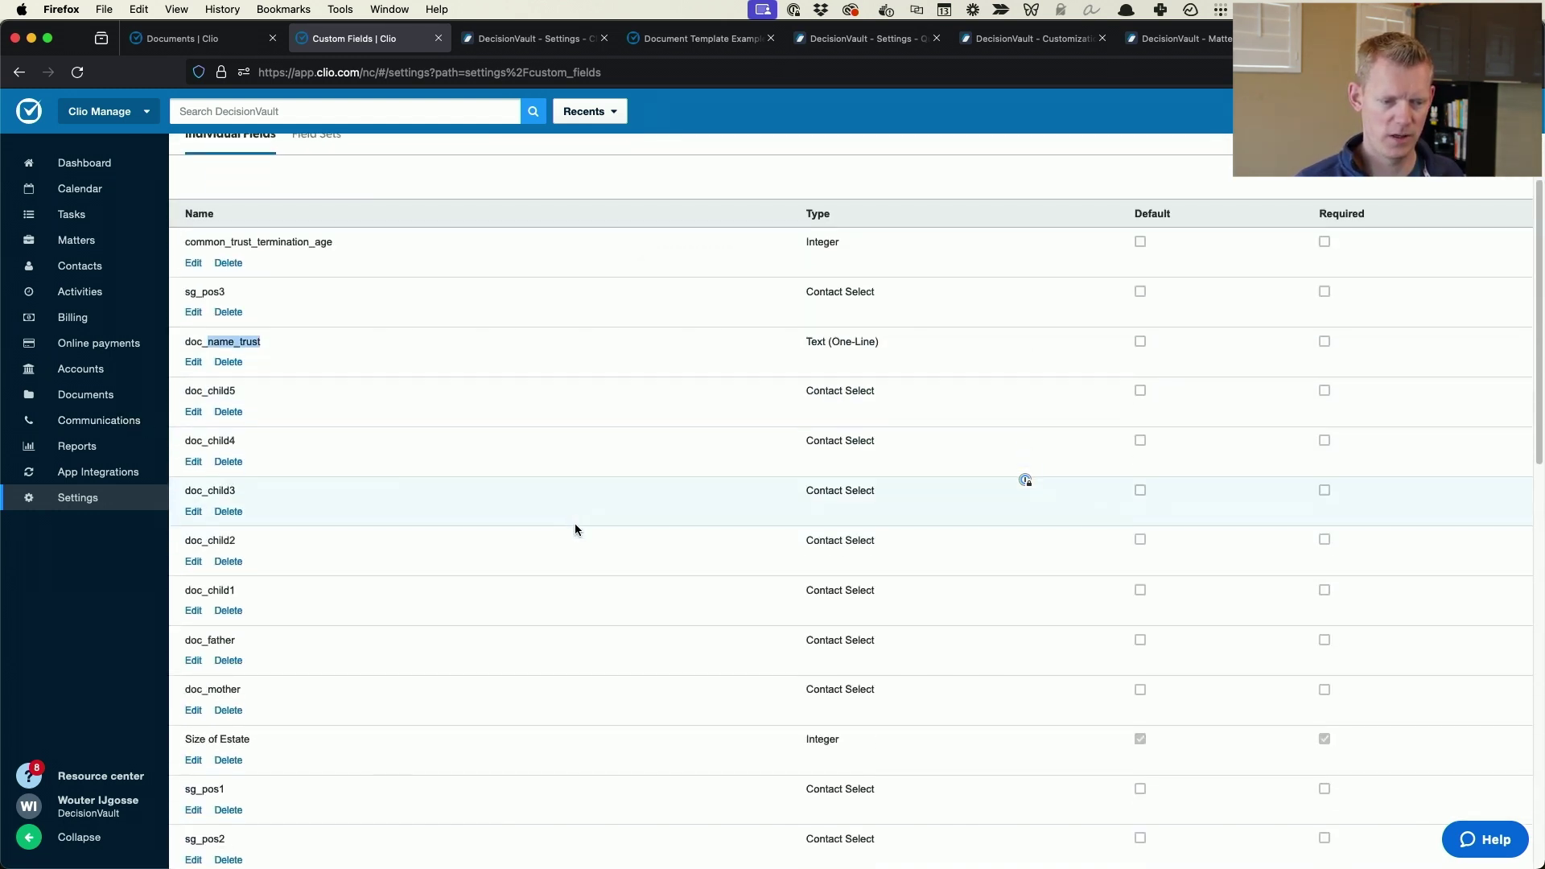
scroll(323, 722, "down", 3)
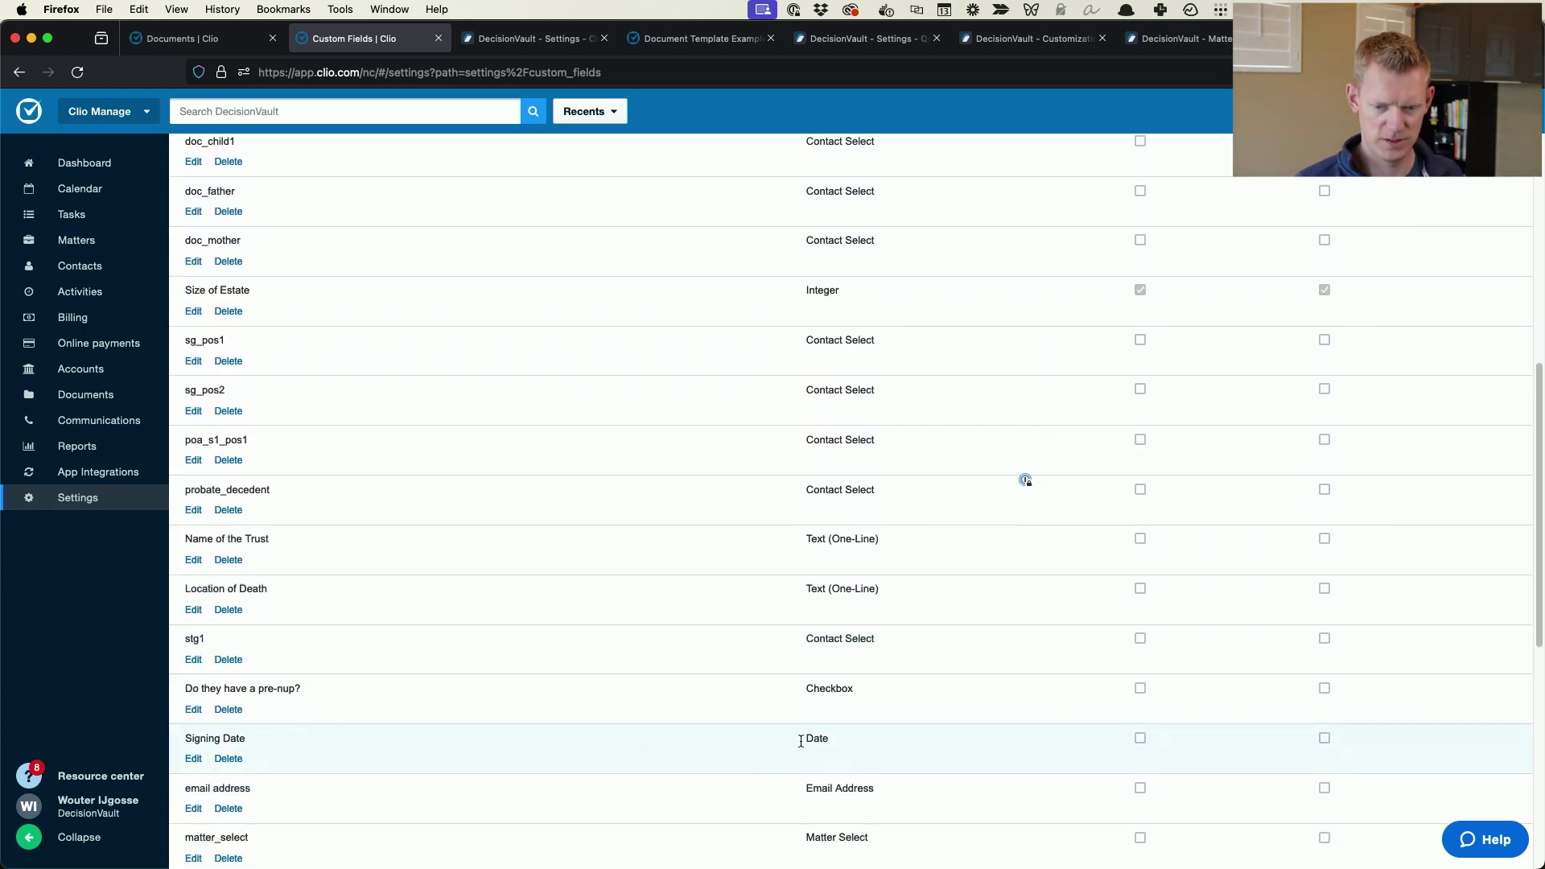
scroll(880, 610, "up", 10)
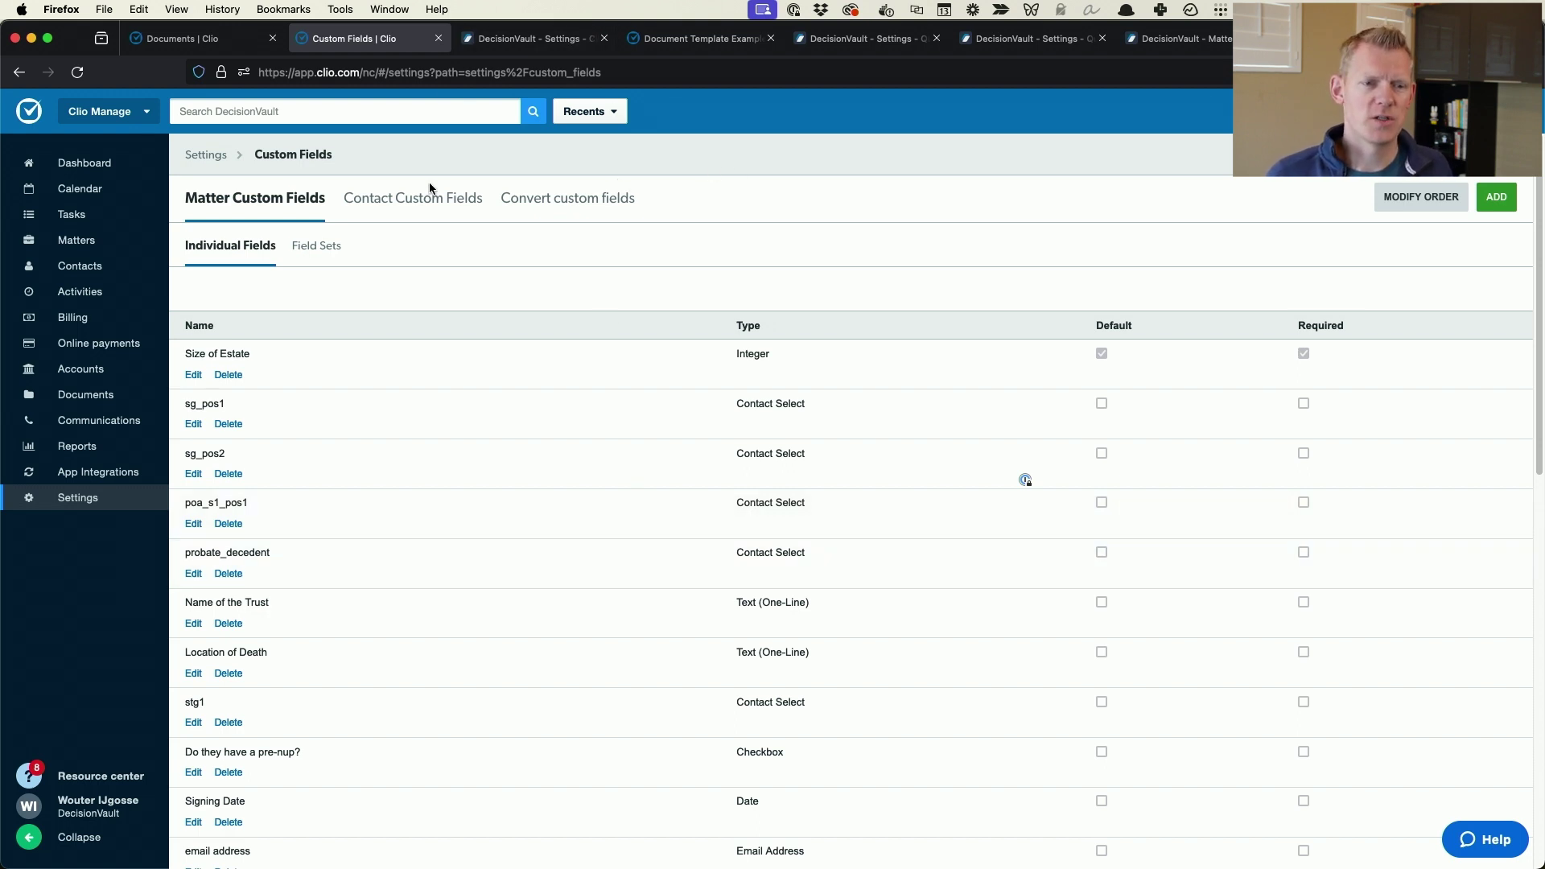
Open the filled-in demo matter's dashboard and review its client and related contacts.
key("super+9")
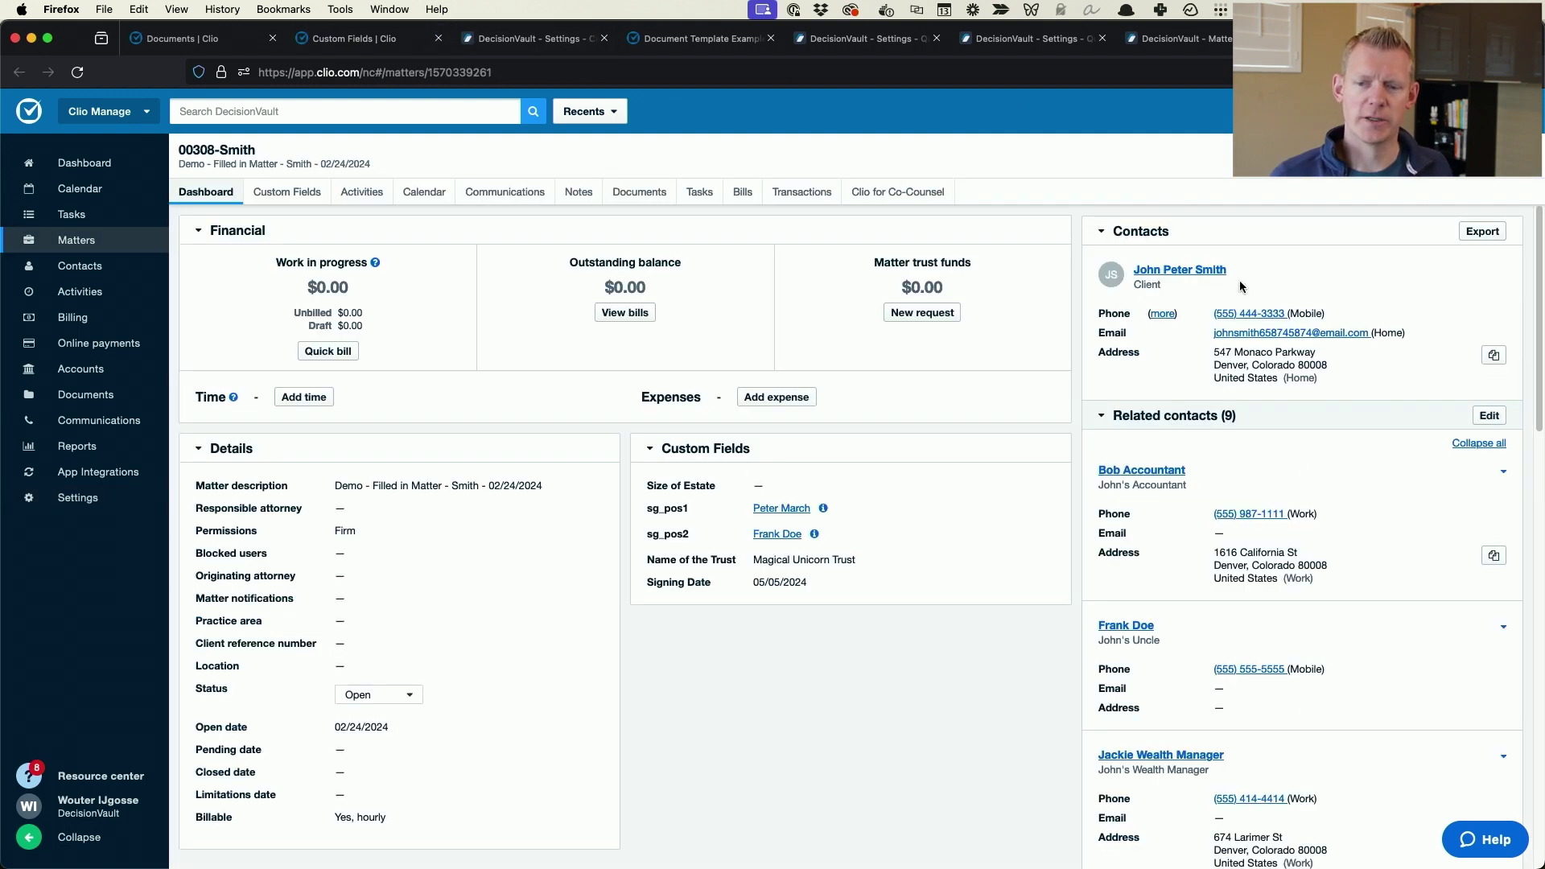
left_click_drag(1087, 261, 1201, 293)
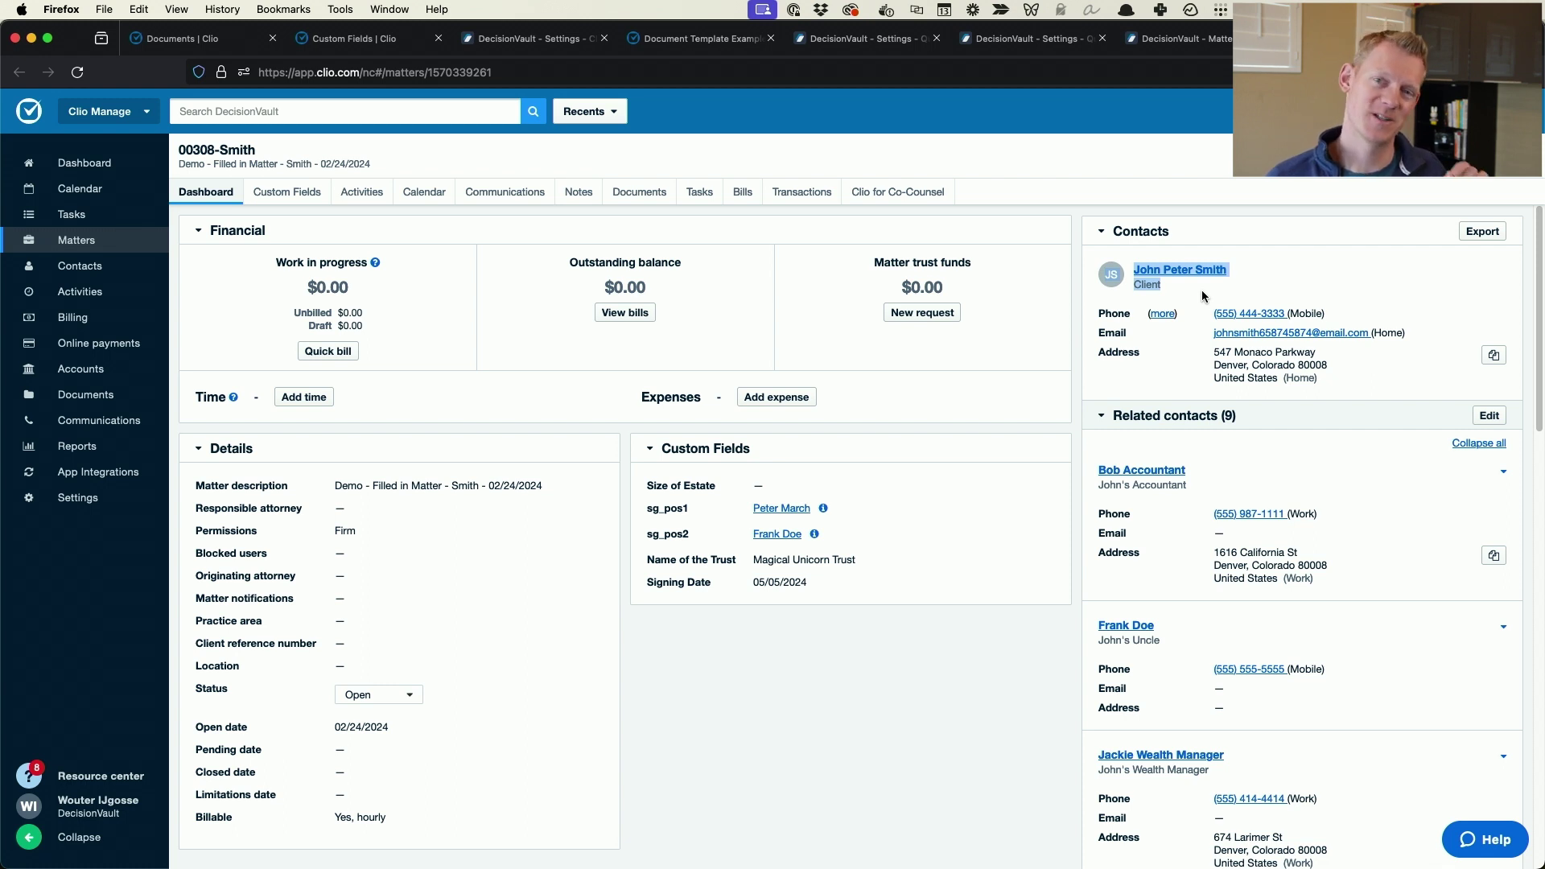
scroll(1200, 291, "down", 2)
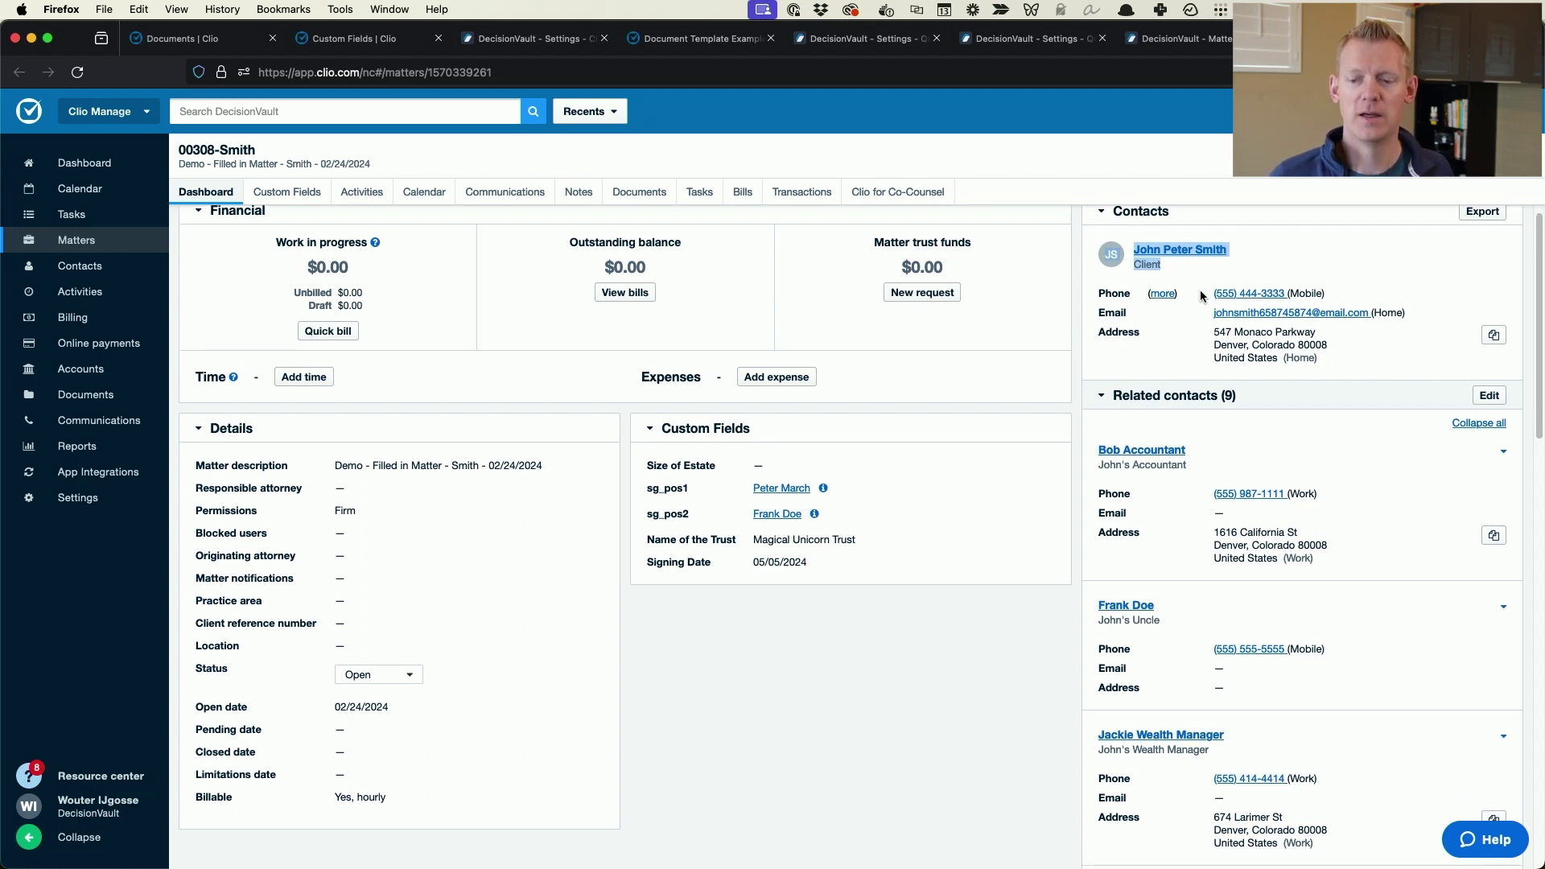
scroll(1203, 295, "down", 1)
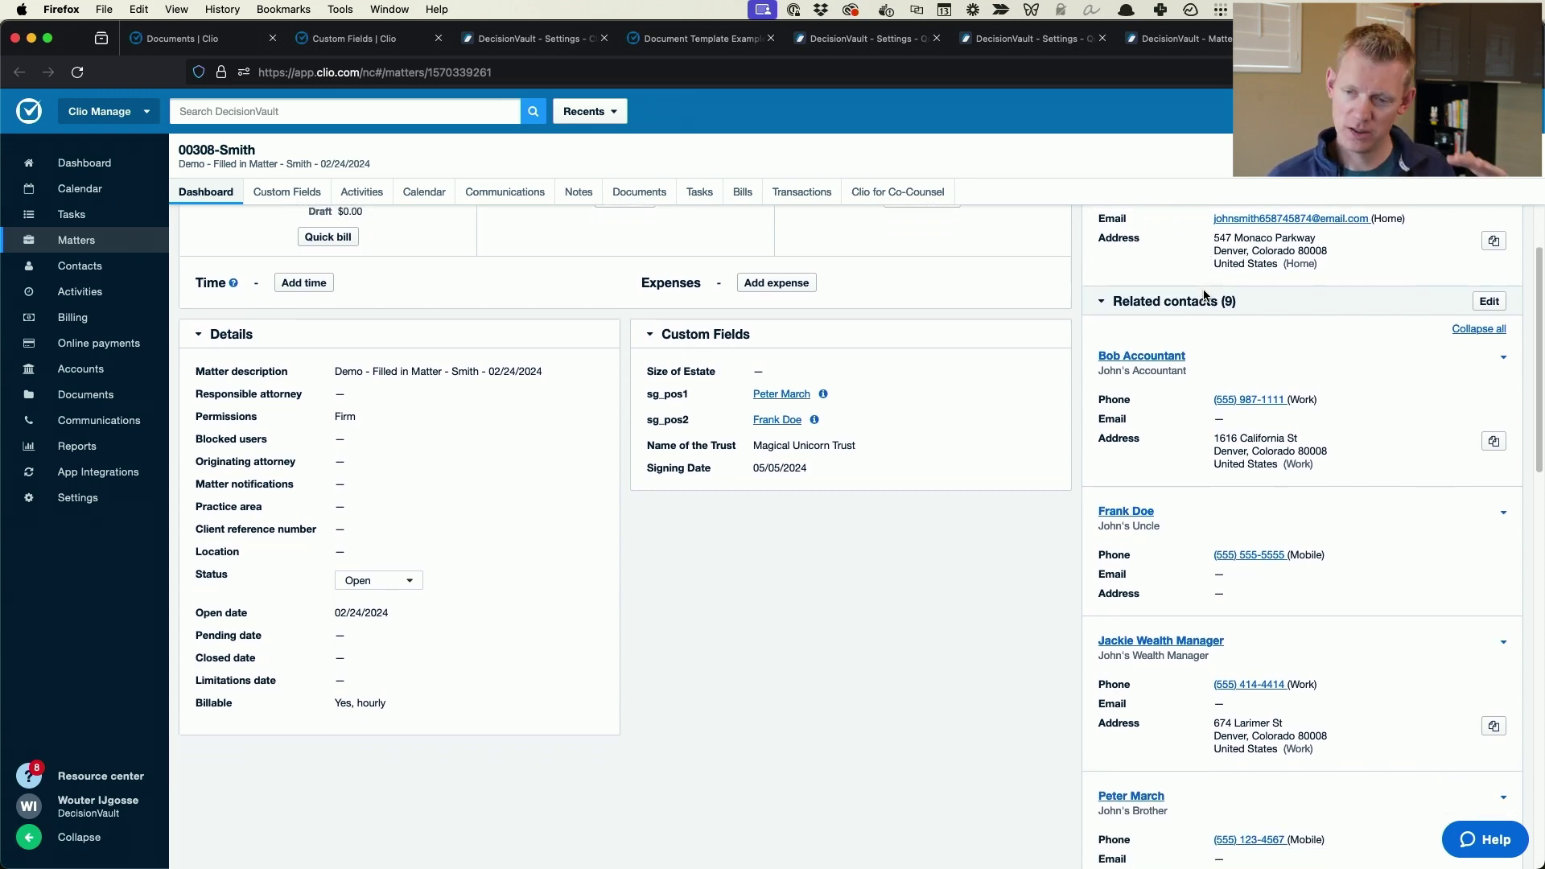
scroll(1207, 294, "up", 3)
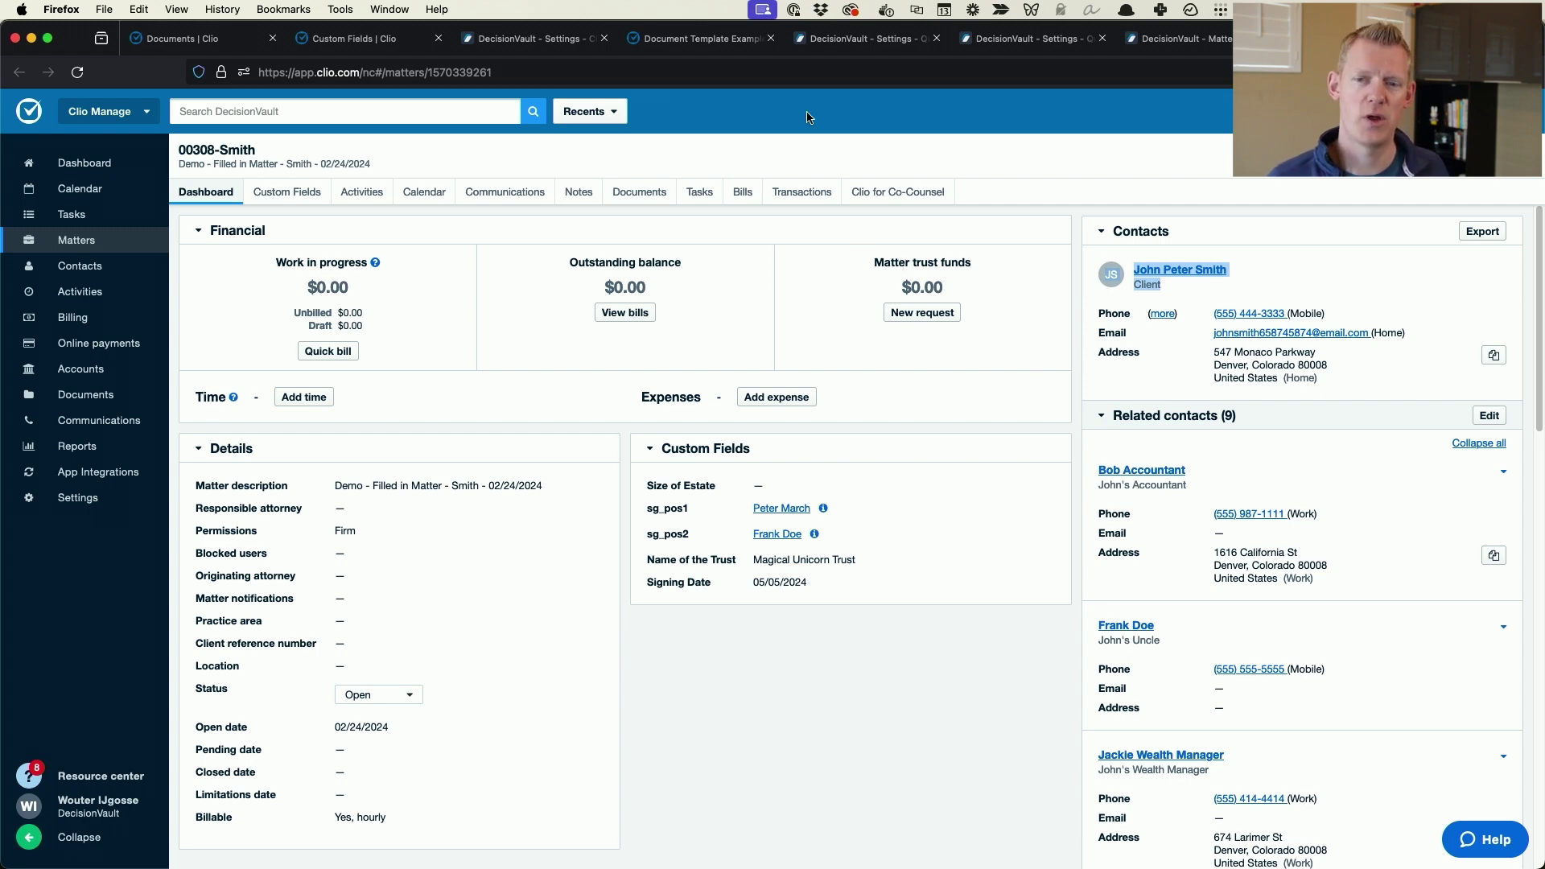
Switch to DecisionVault and open the role types of the Planning questionnaire.
left_click(1180, 40)
left_click(1056, 44)
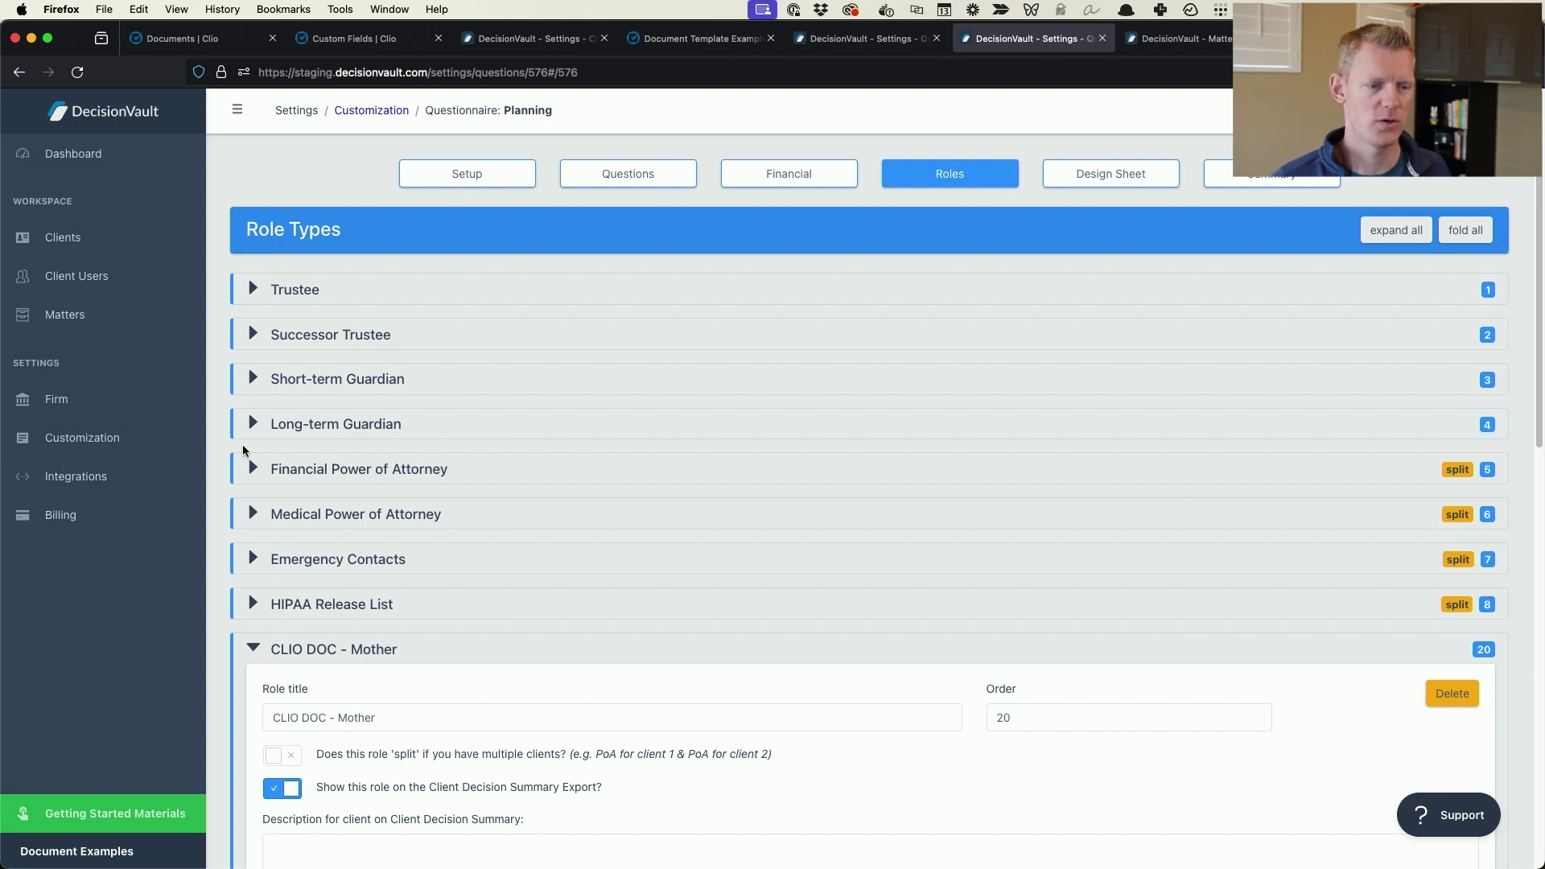
left_click(84, 443)
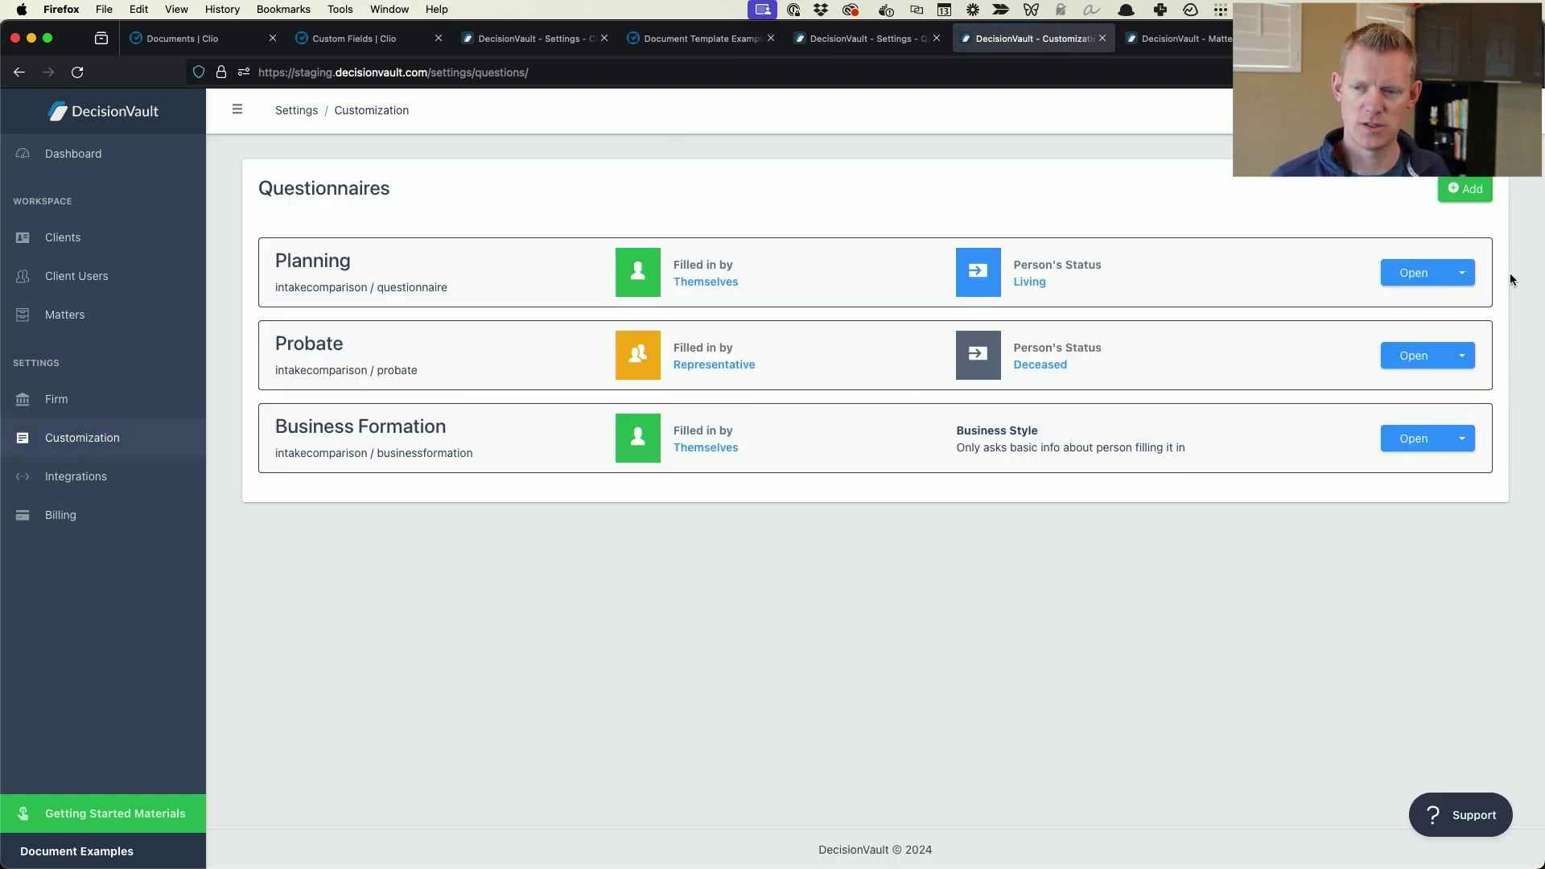
left_click(1413, 273)
left_click(980, 176)
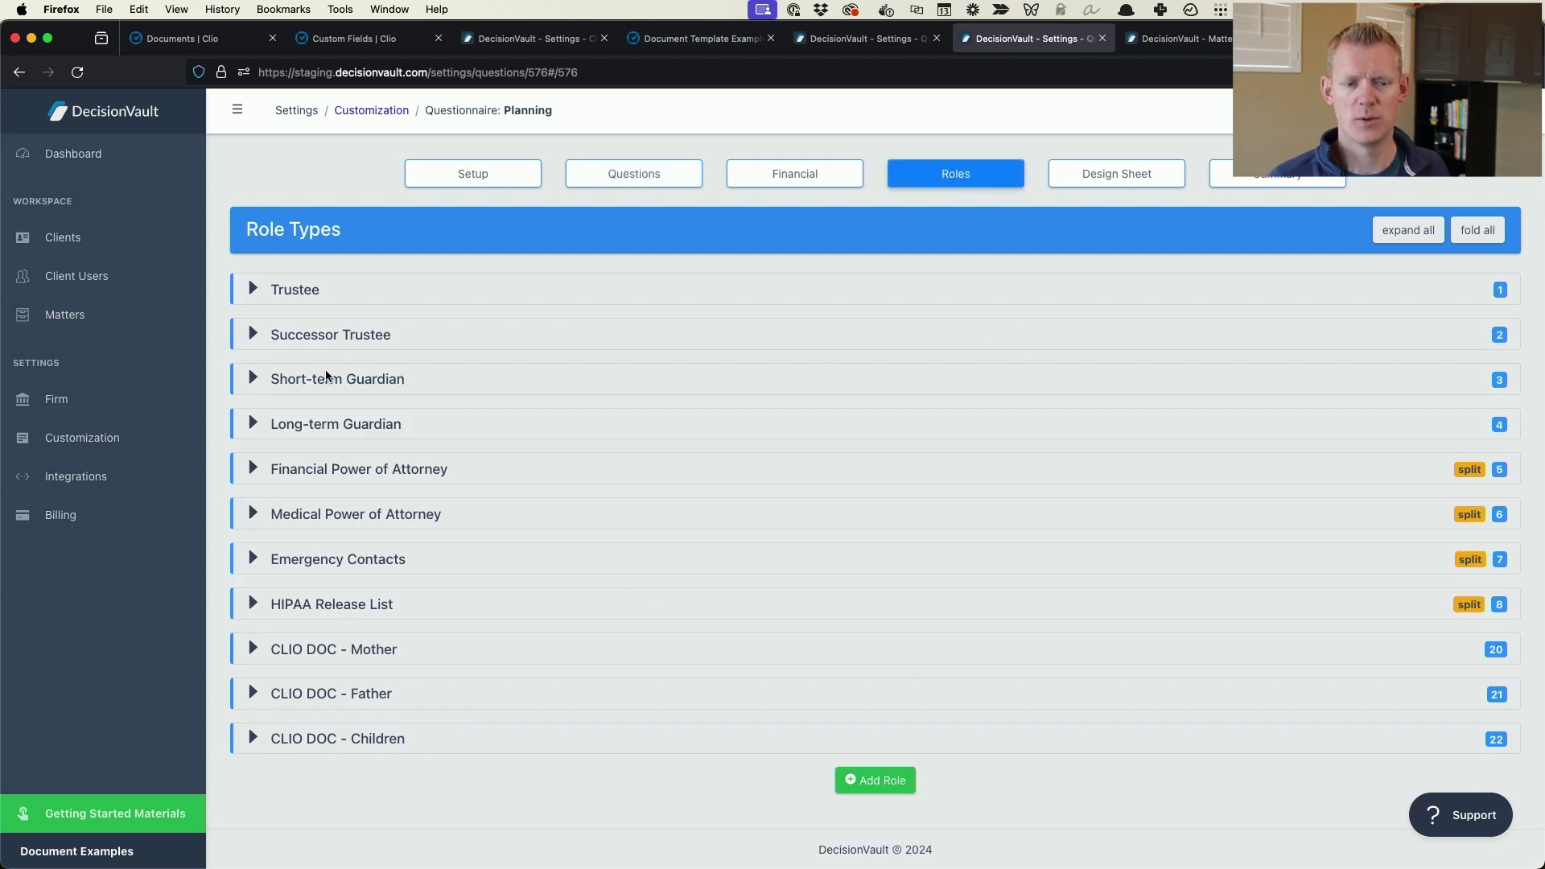
Review the settings of the Short-term Guardian, Long-term Guardian and CLIO DOC Mother, Father and Children roles.
left_click(334, 423)
left_click(330, 379)
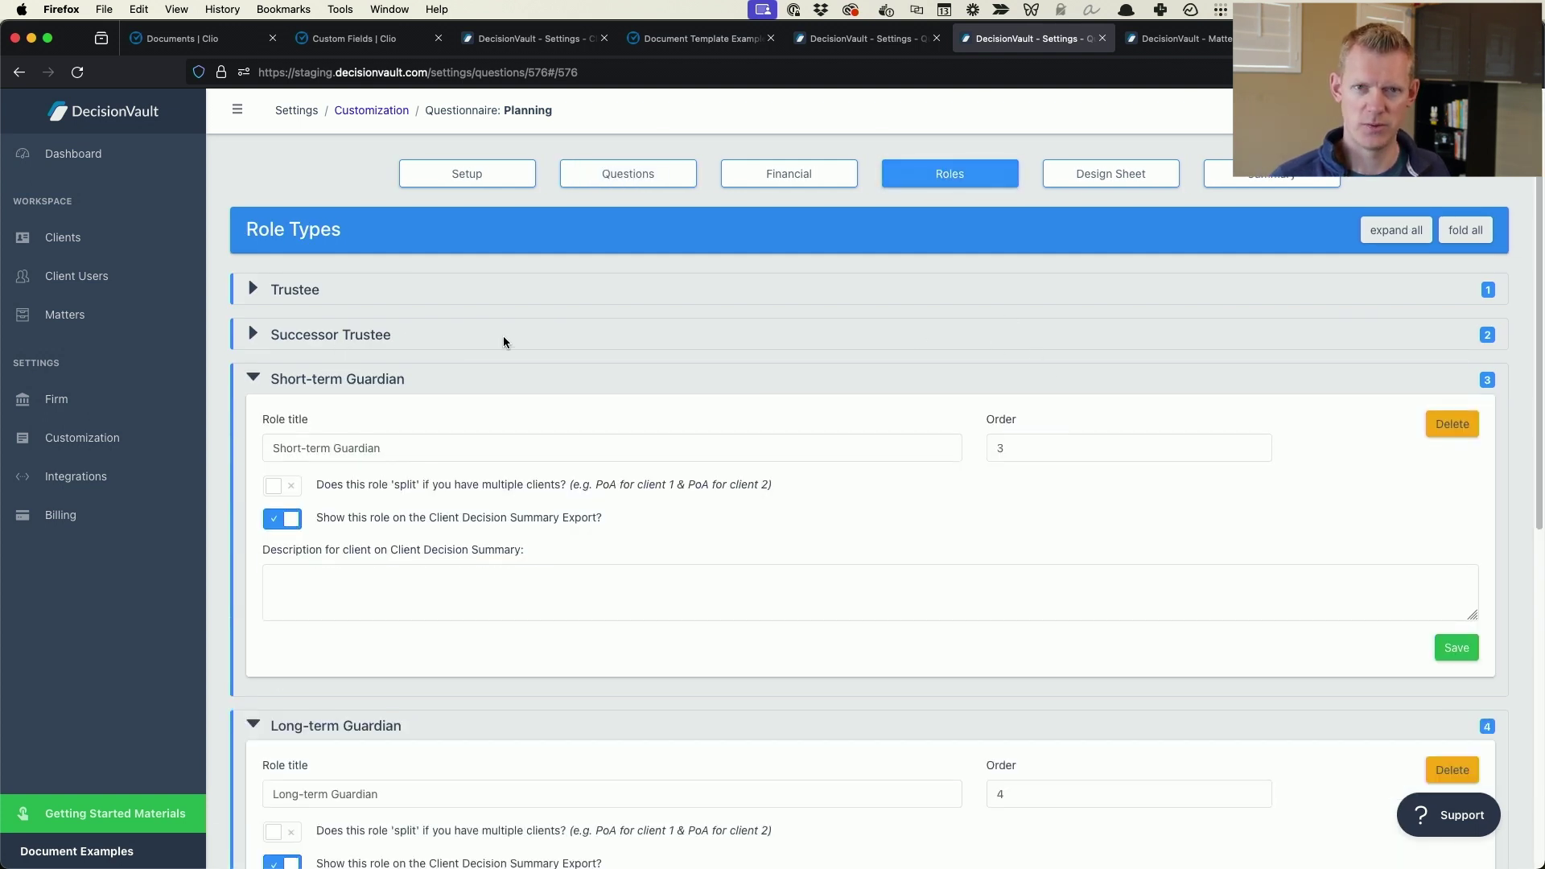
scroll(504, 335, "down", 7)
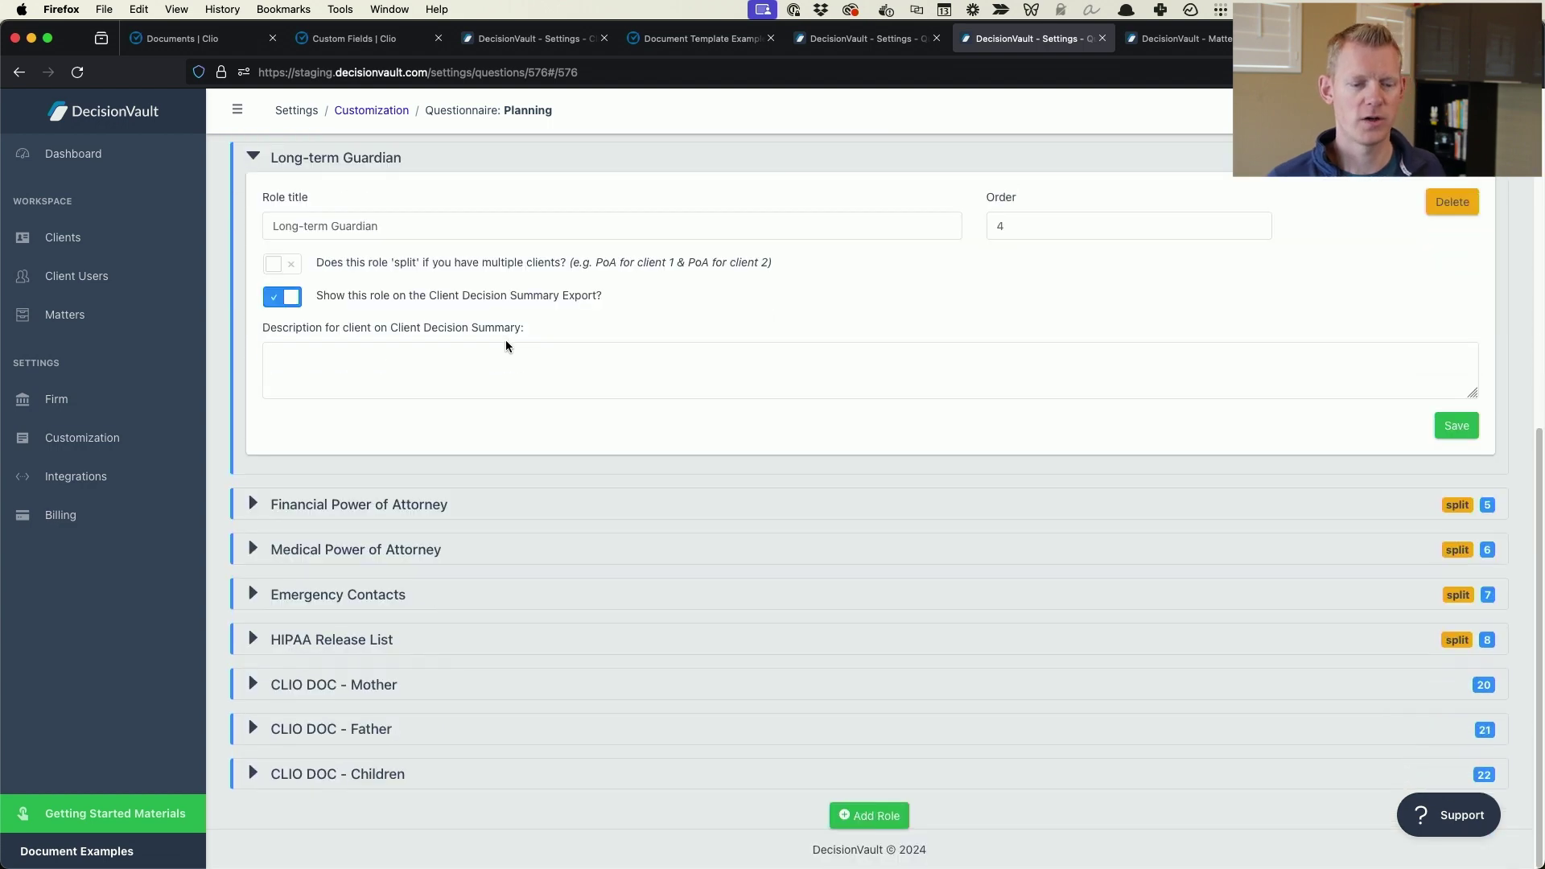
left_click(363, 775)
left_click(363, 728)
left_click(358, 684)
scroll(450, 594, "down", 3)
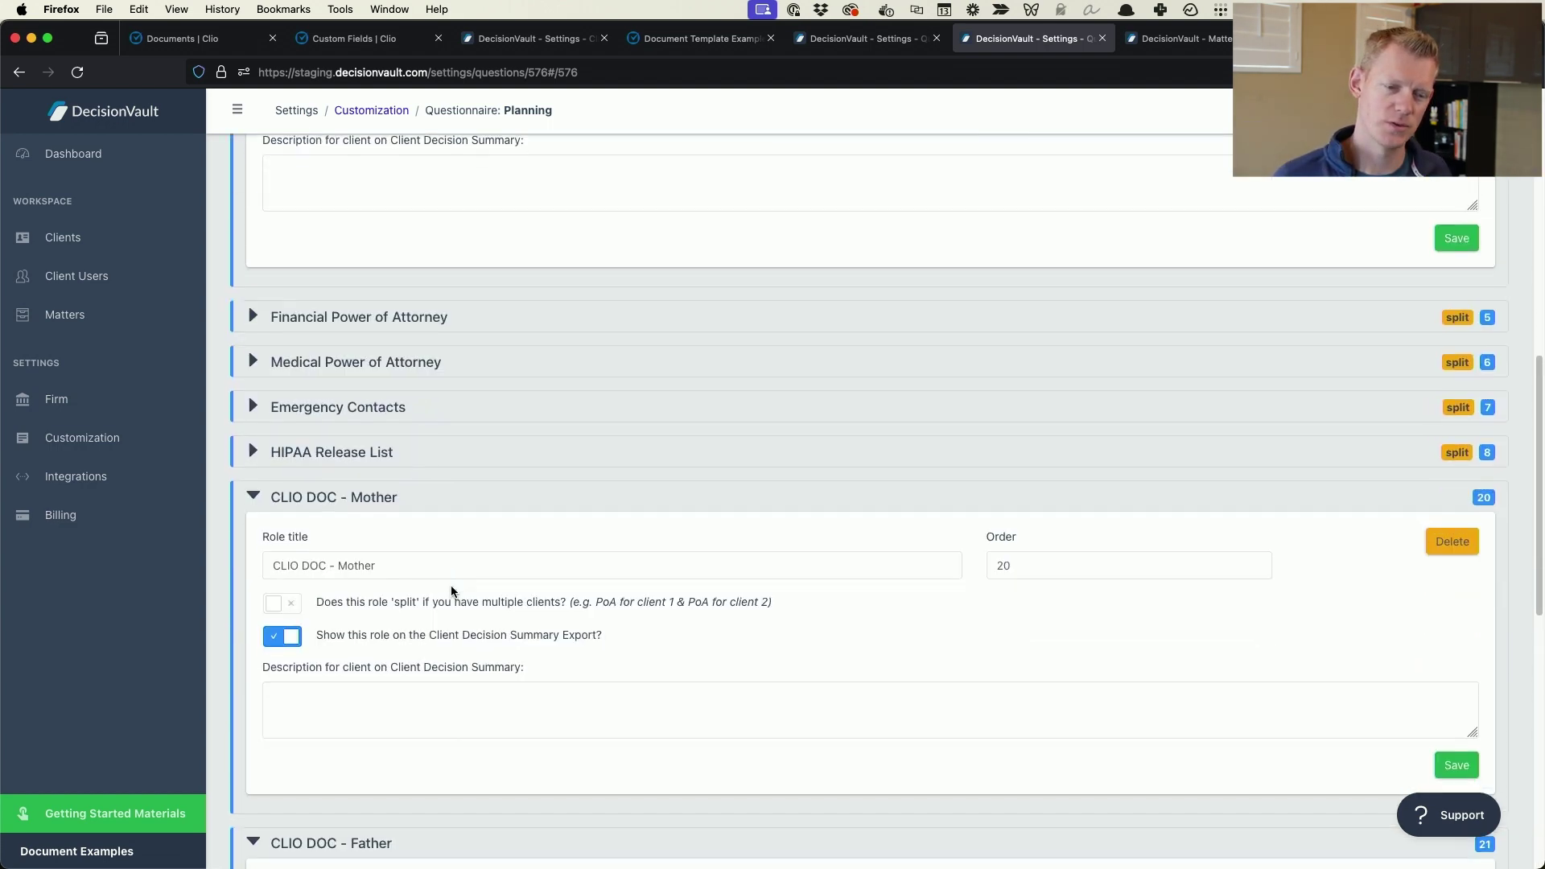
scroll(370, 507, "down", 4)
scroll(413, 513, "down", 1)
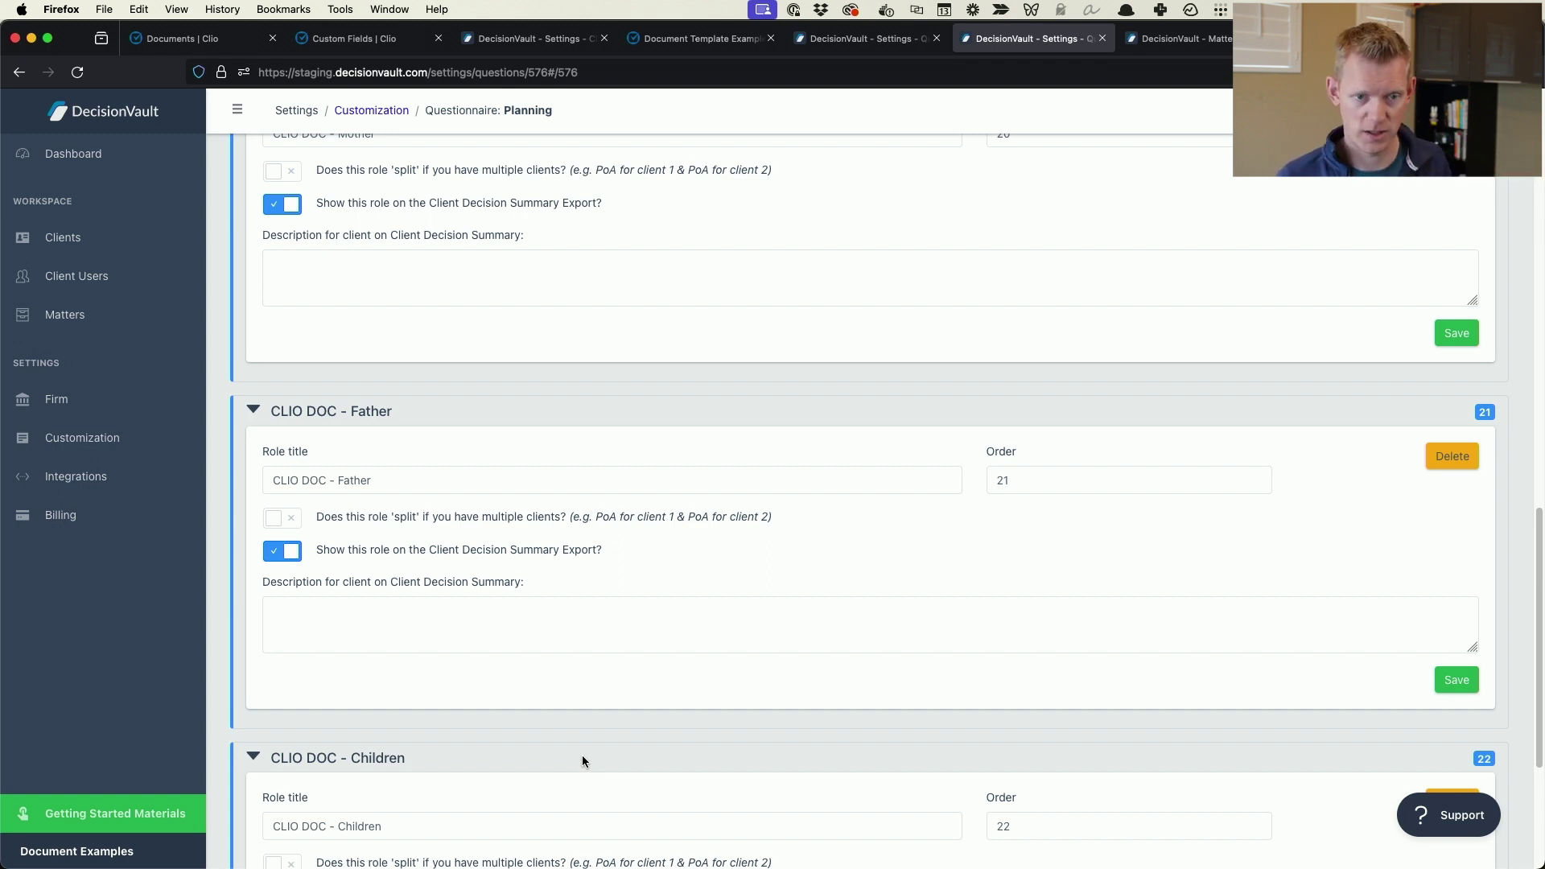
scroll(557, 722, "up", 1)
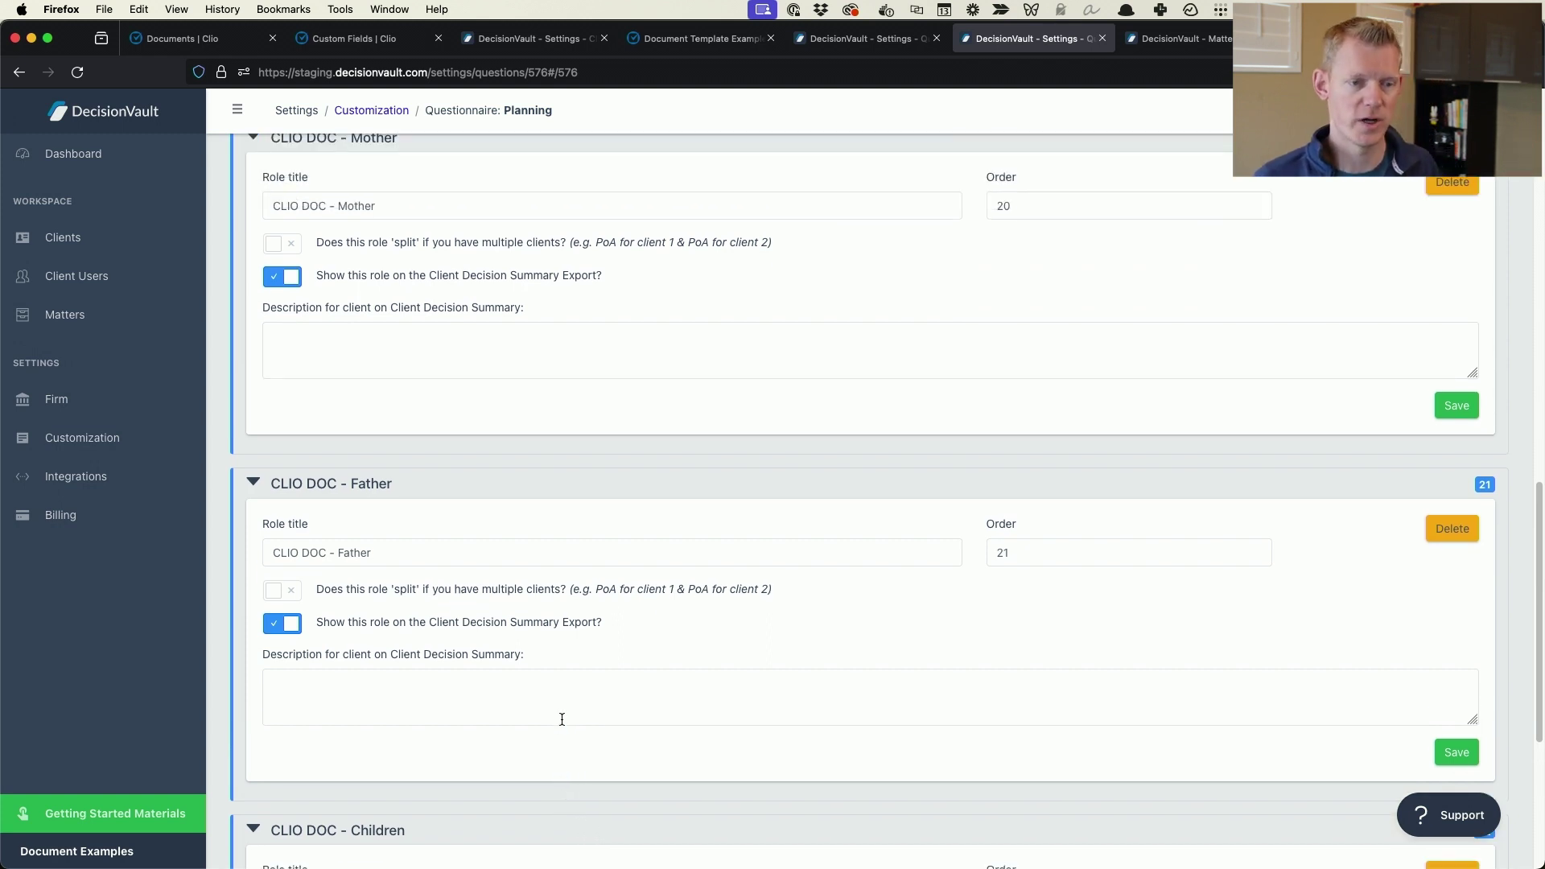
scroll(321, 218, "up", 5)
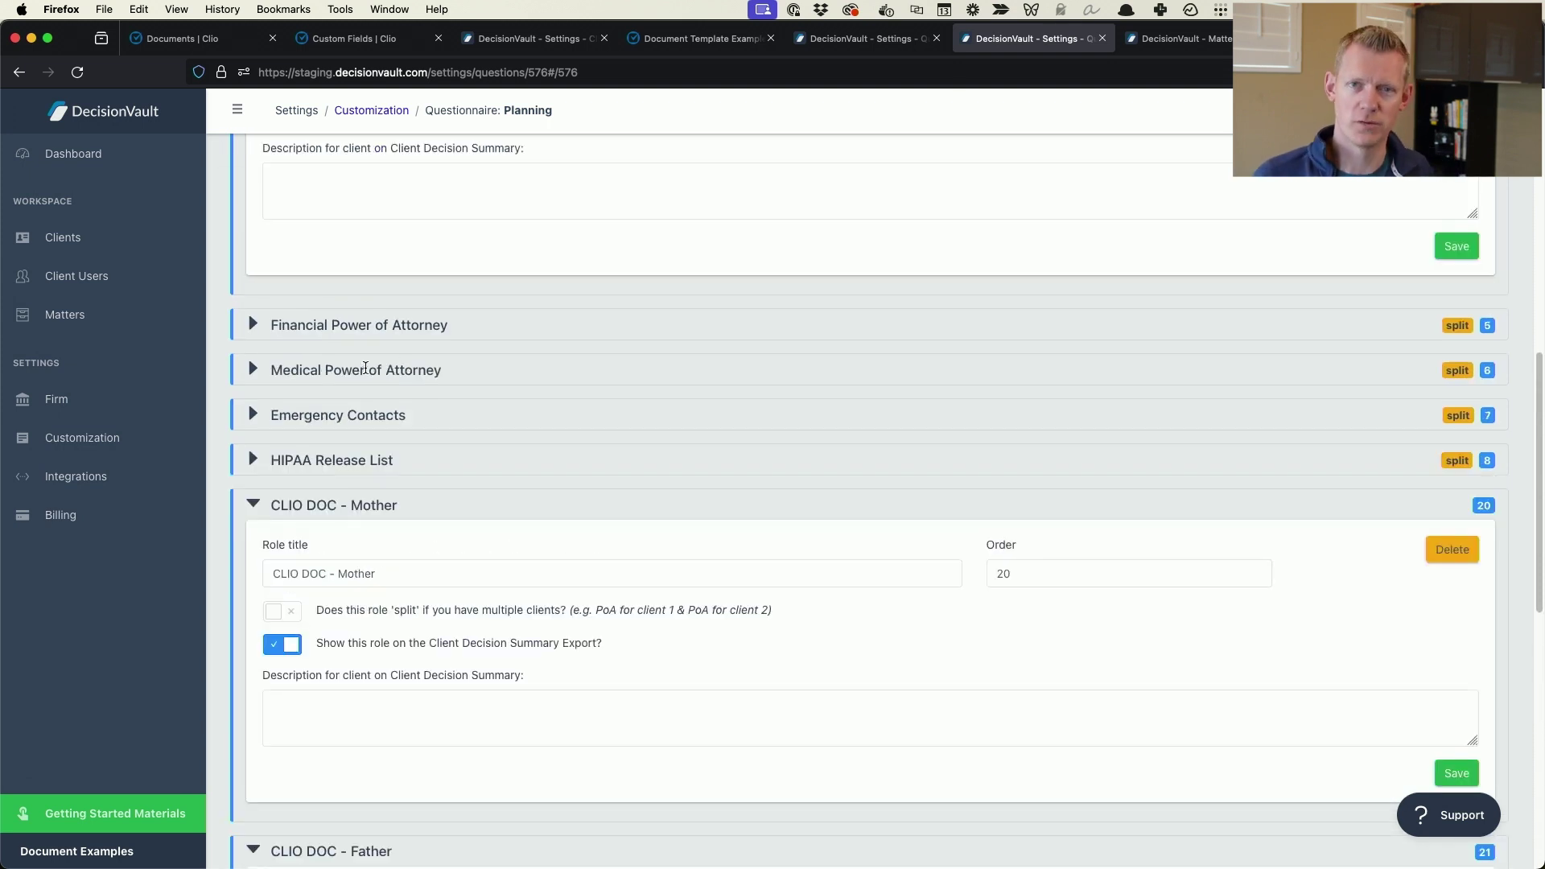
scroll(365, 368, "down", 3)
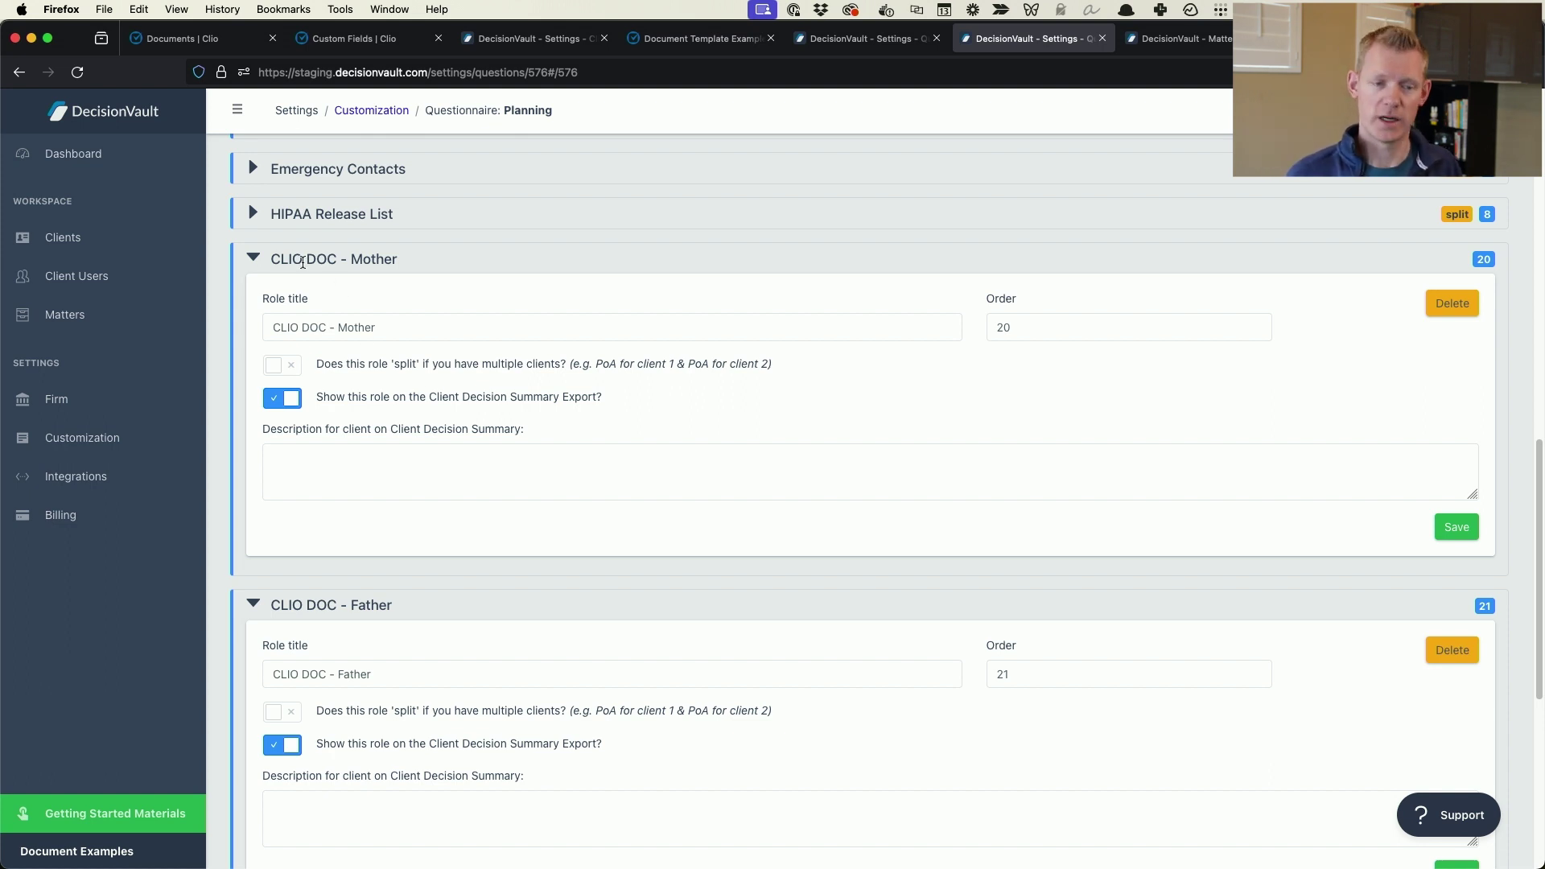
scroll(512, 322, "down", 1)
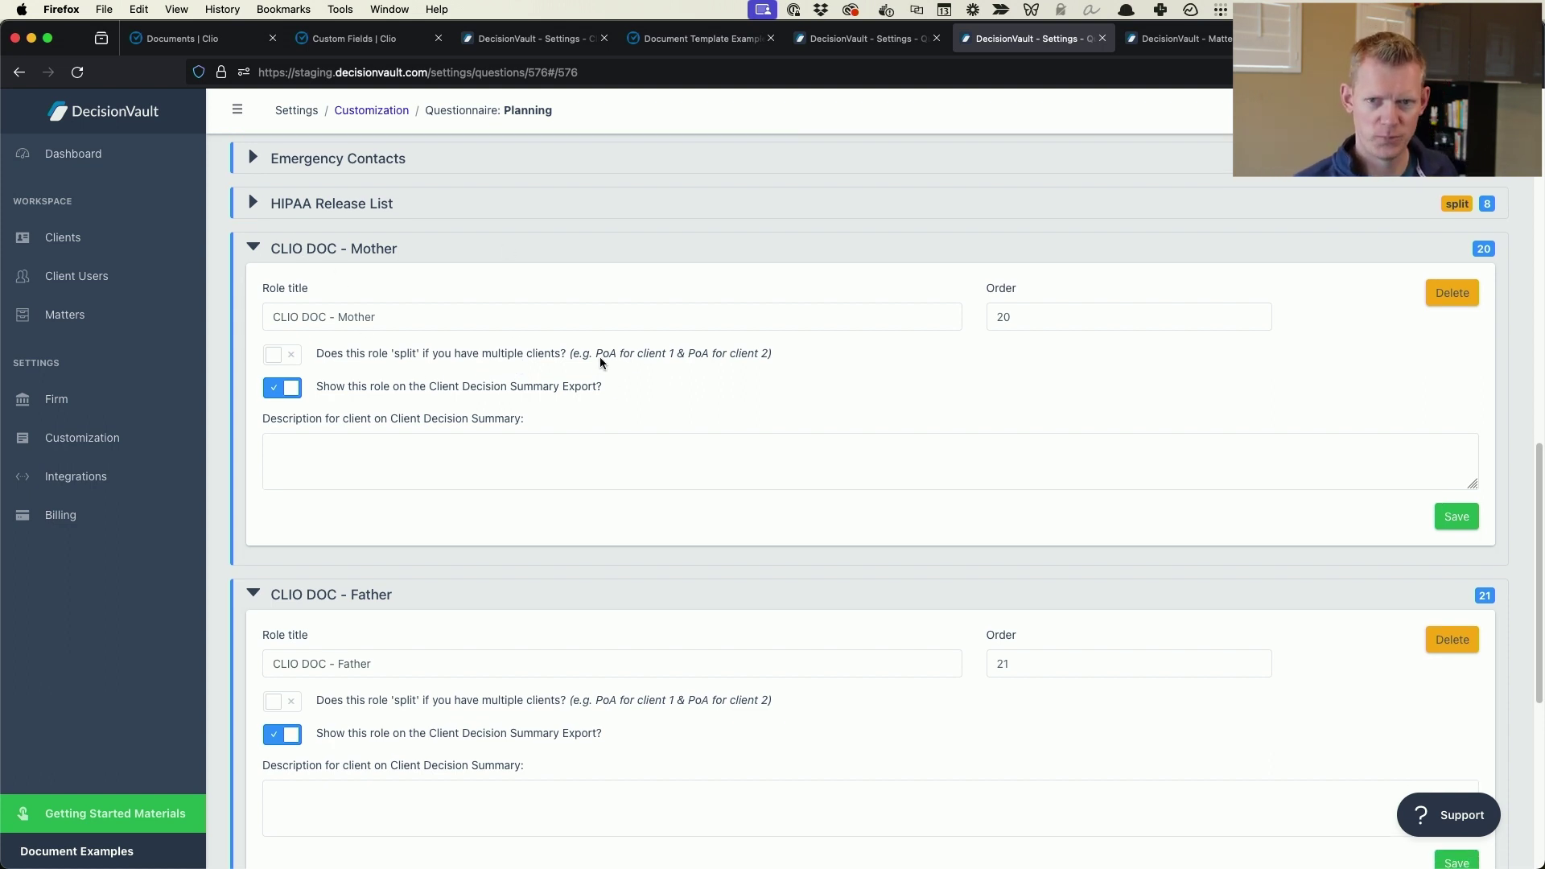
scroll(742, 365, "up", 3)
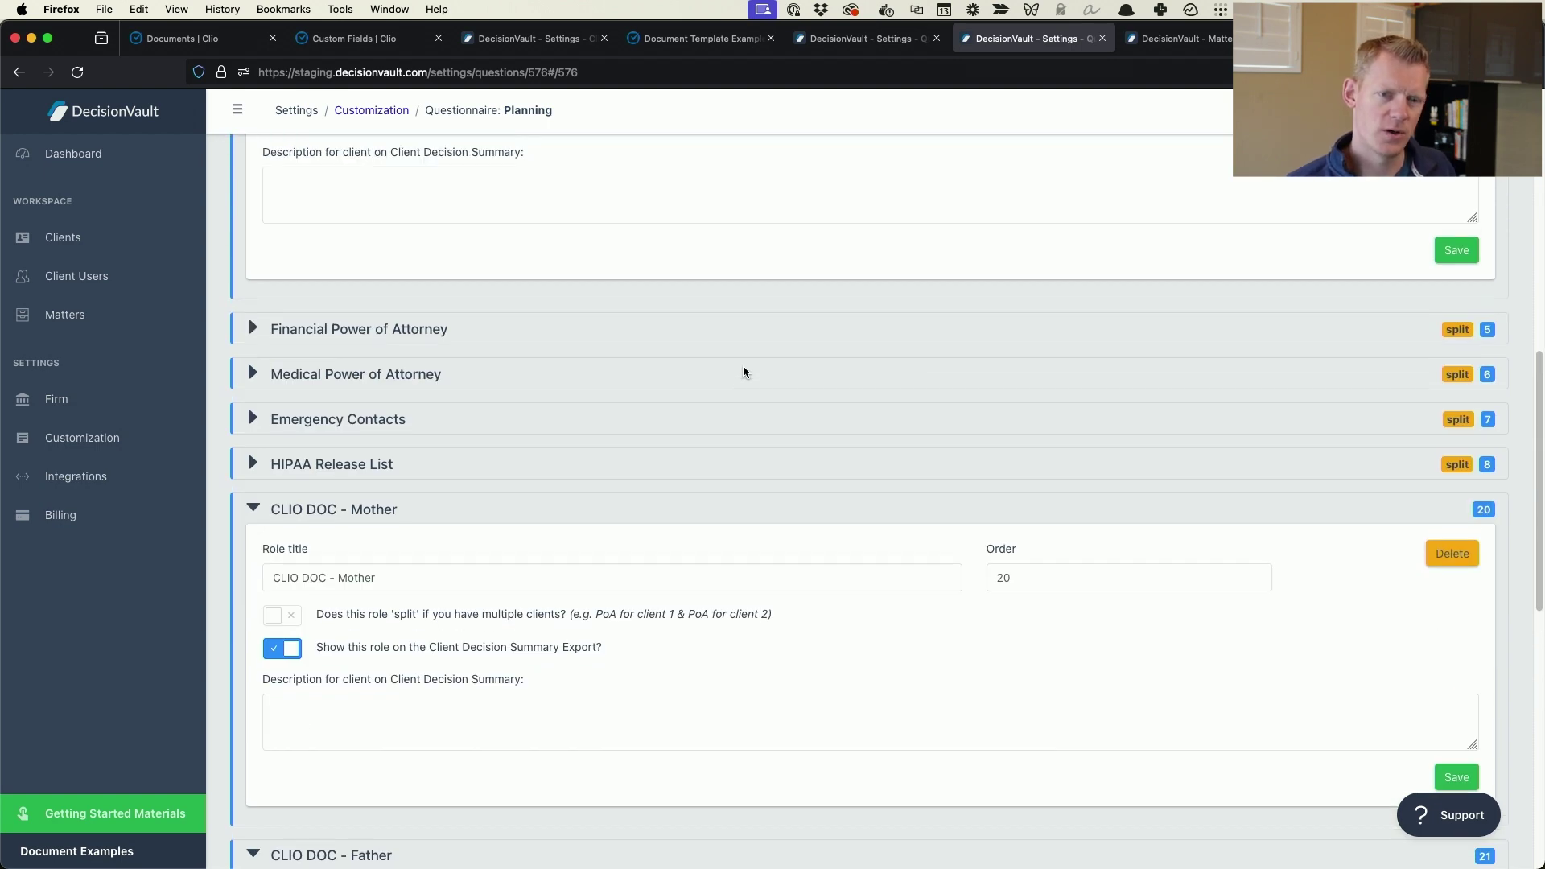
scroll(741, 366, "up", 10)
Open the Planning questionnaire's design sheet and look through it down to the CLIO DOC role blocks.
left_click(1111, 174)
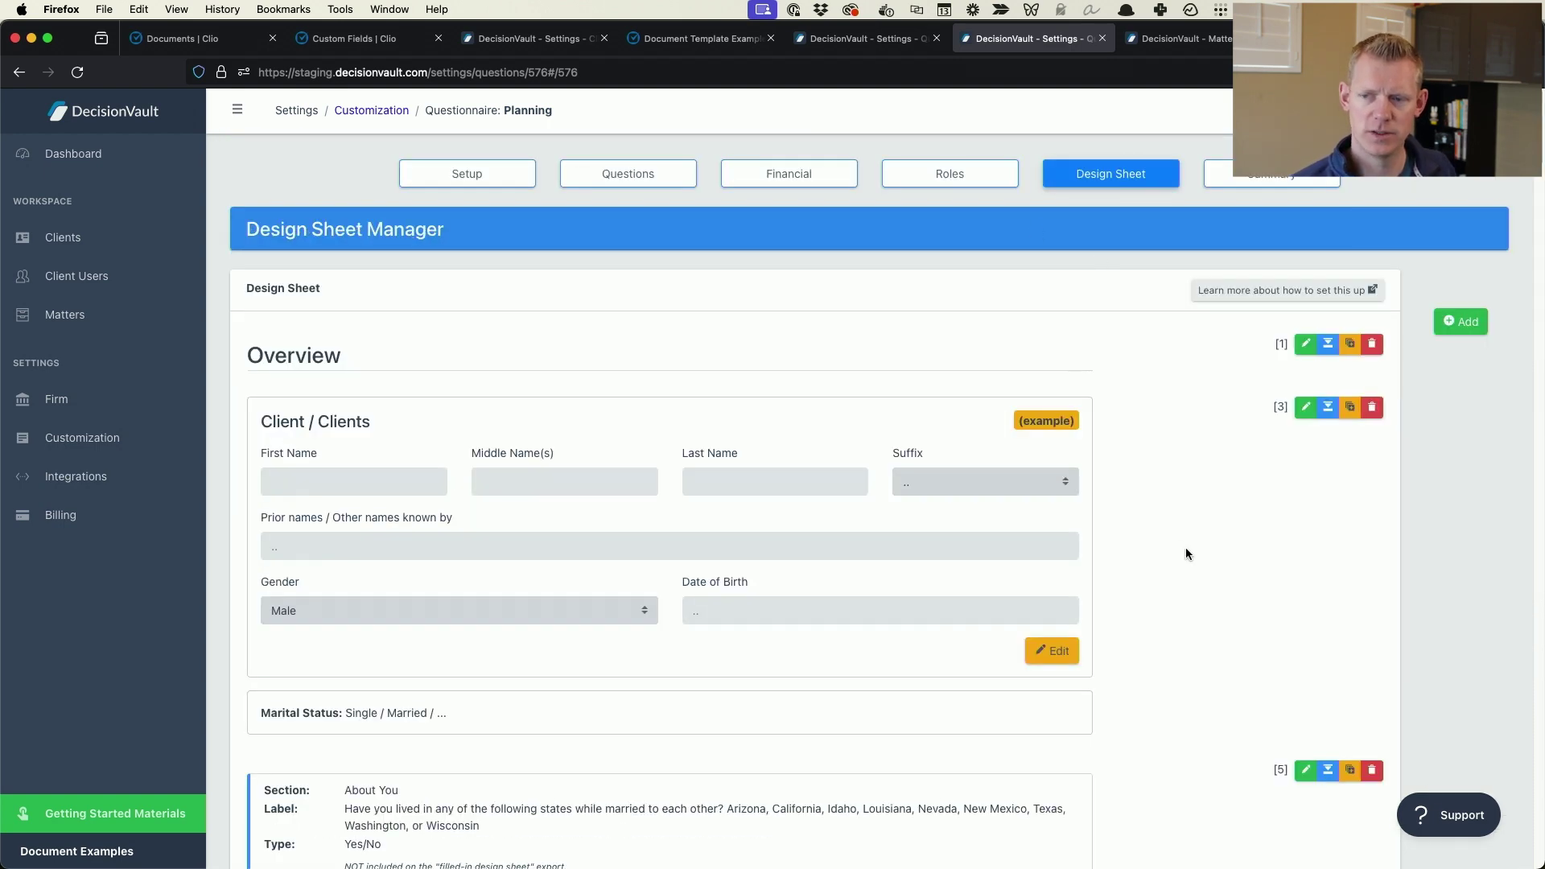
scroll(1186, 549, "down", 20)
scroll(1205, 515, "down", 5)
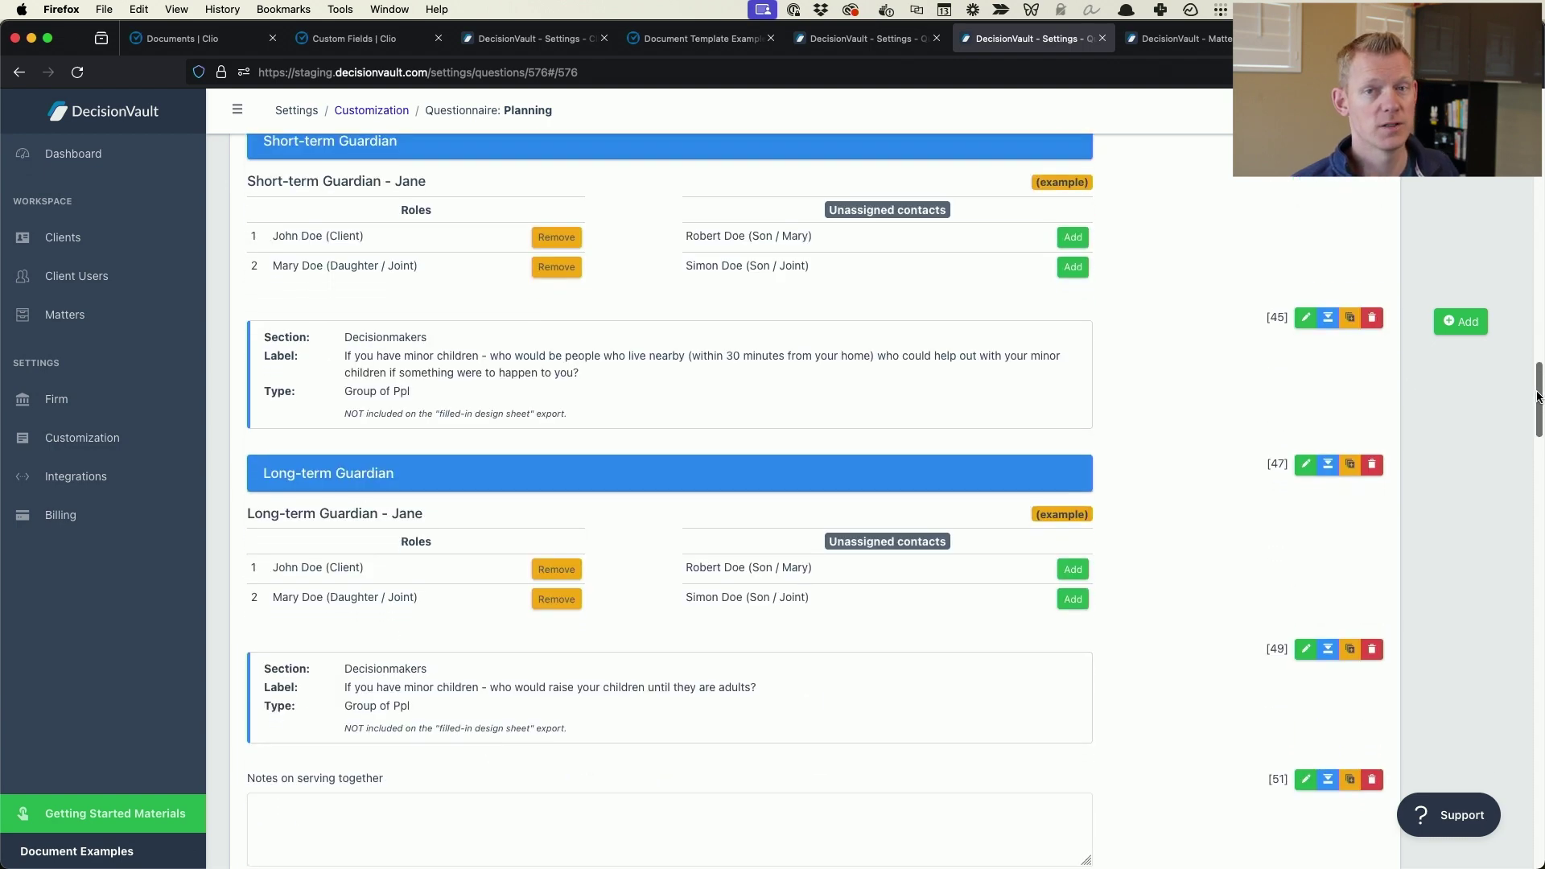
left_click_drag(1536, 396, 1535, 829)
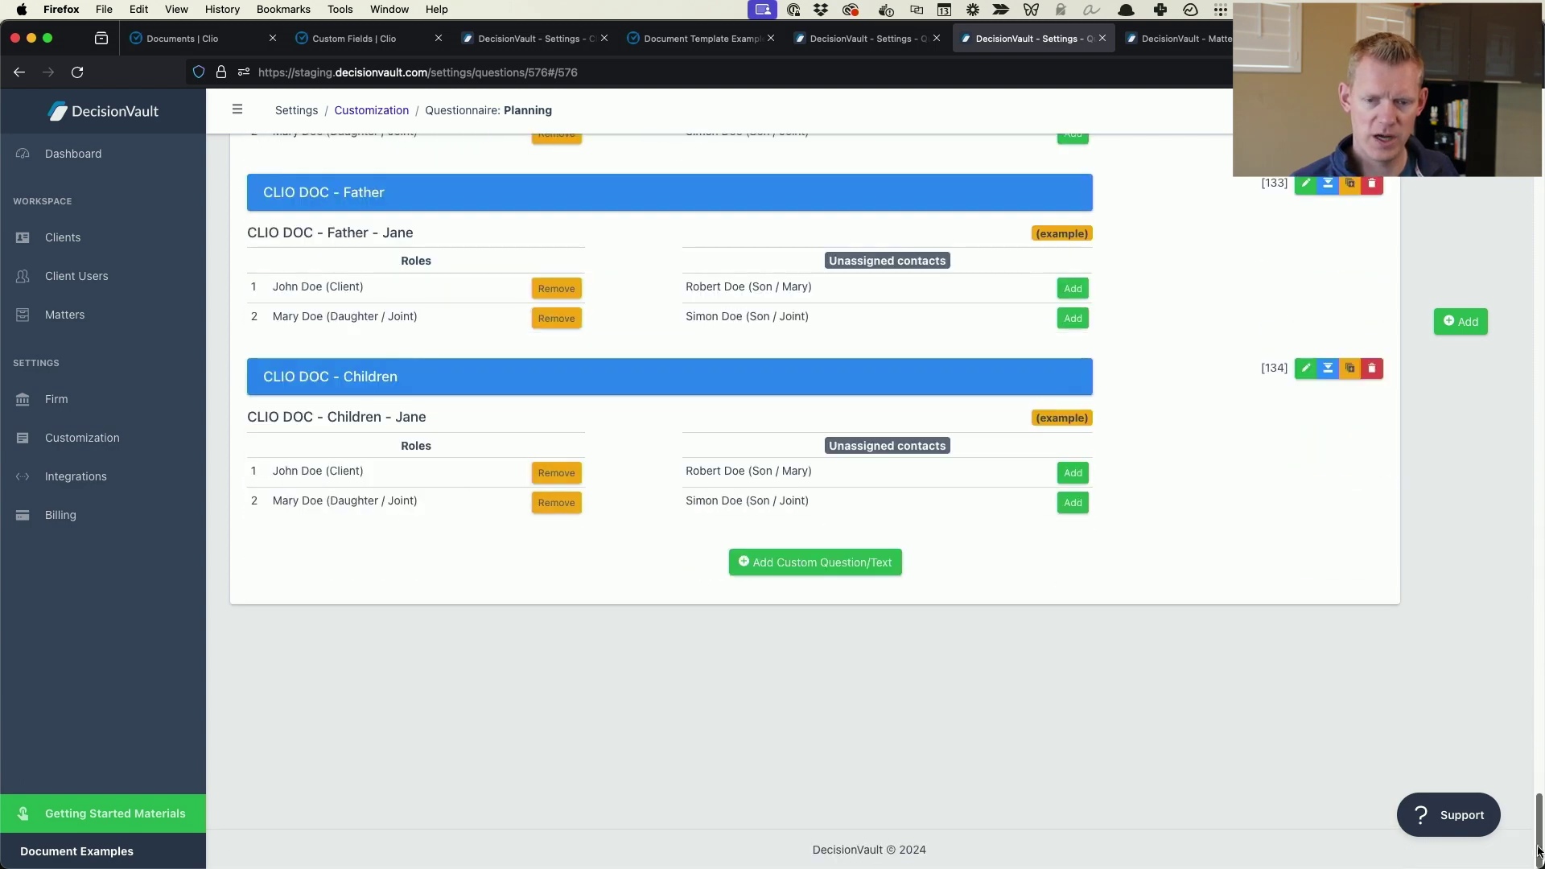
Delete the Next of Kin / Interested Party people group box from the design sheet's Document Automation Examples section.
scroll(1195, 550, "up", 10)
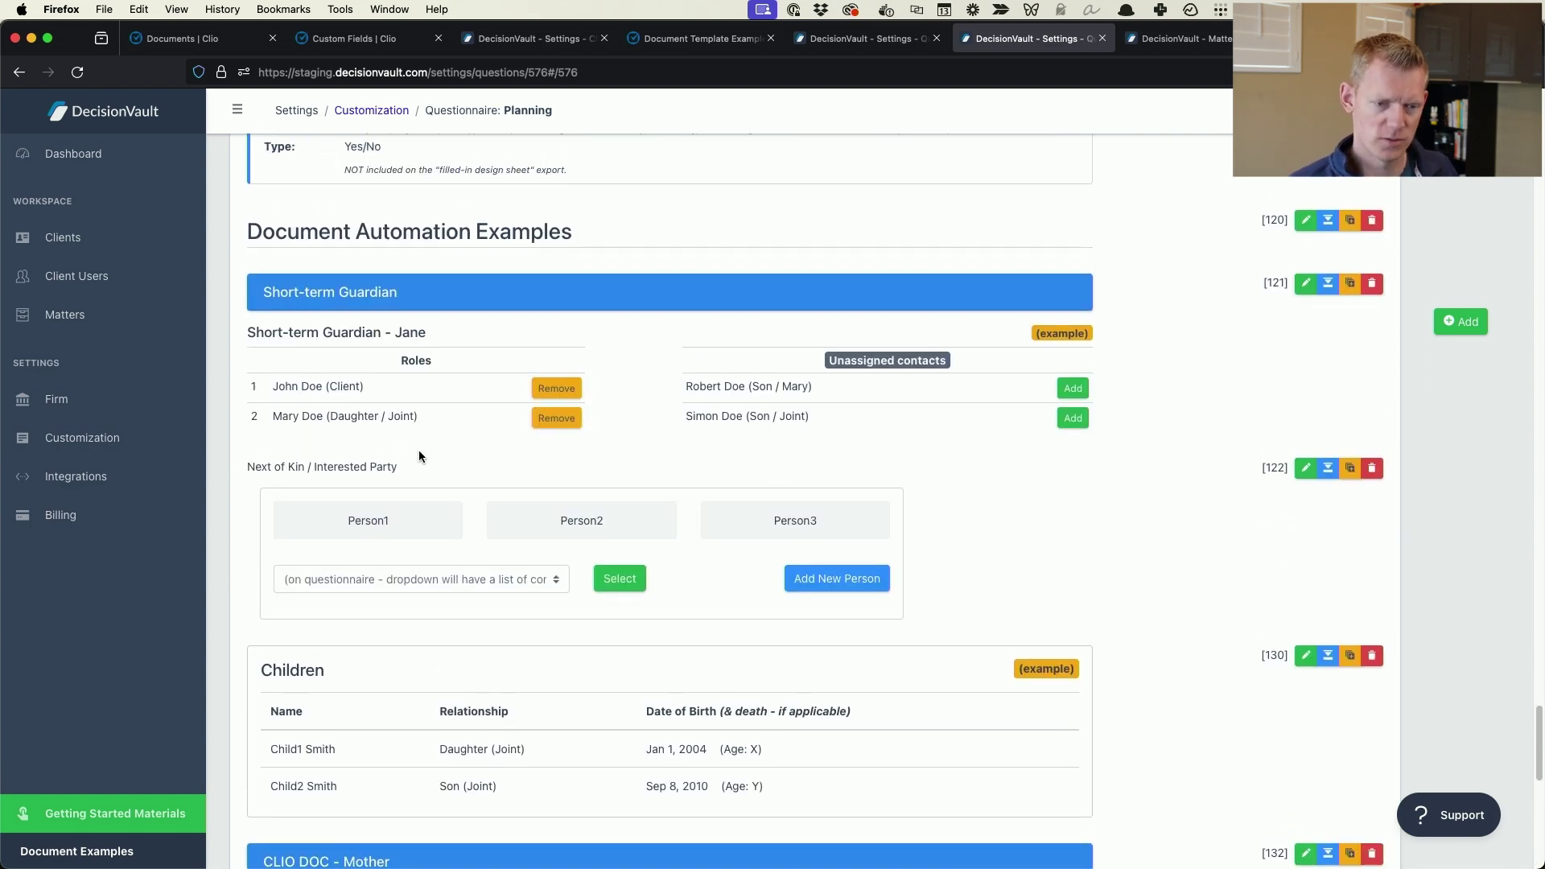
scroll(418, 455, "down", 1)
left_click(1372, 408)
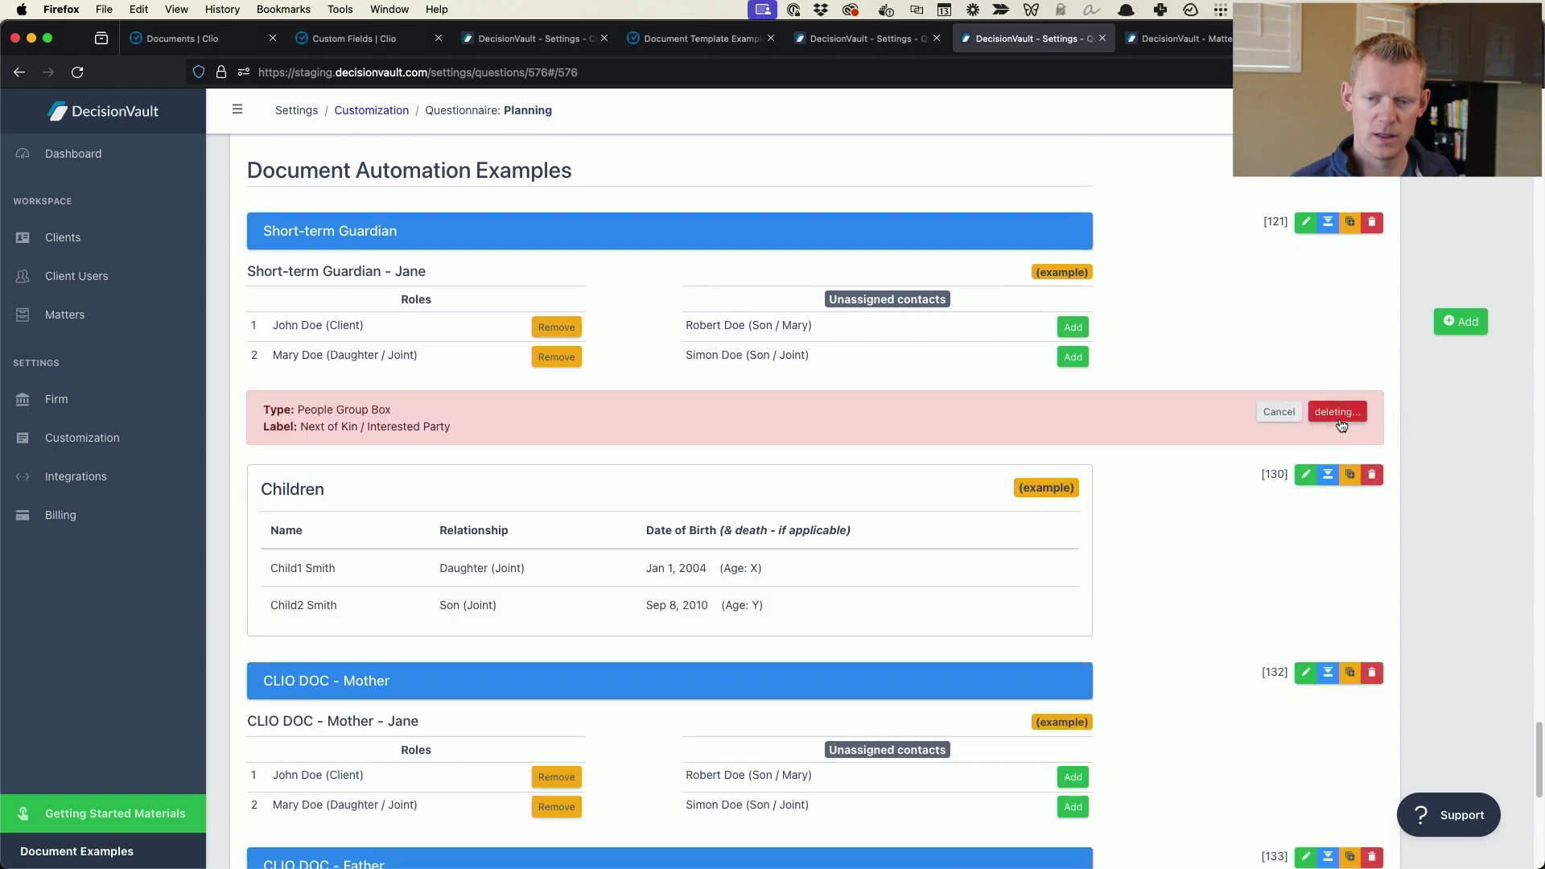
left_click(1336, 412)
Check the Children table and the CLIO DOC Mother, Father and Children role blocks in the design sheet.
scroll(501, 404, "down", 3)
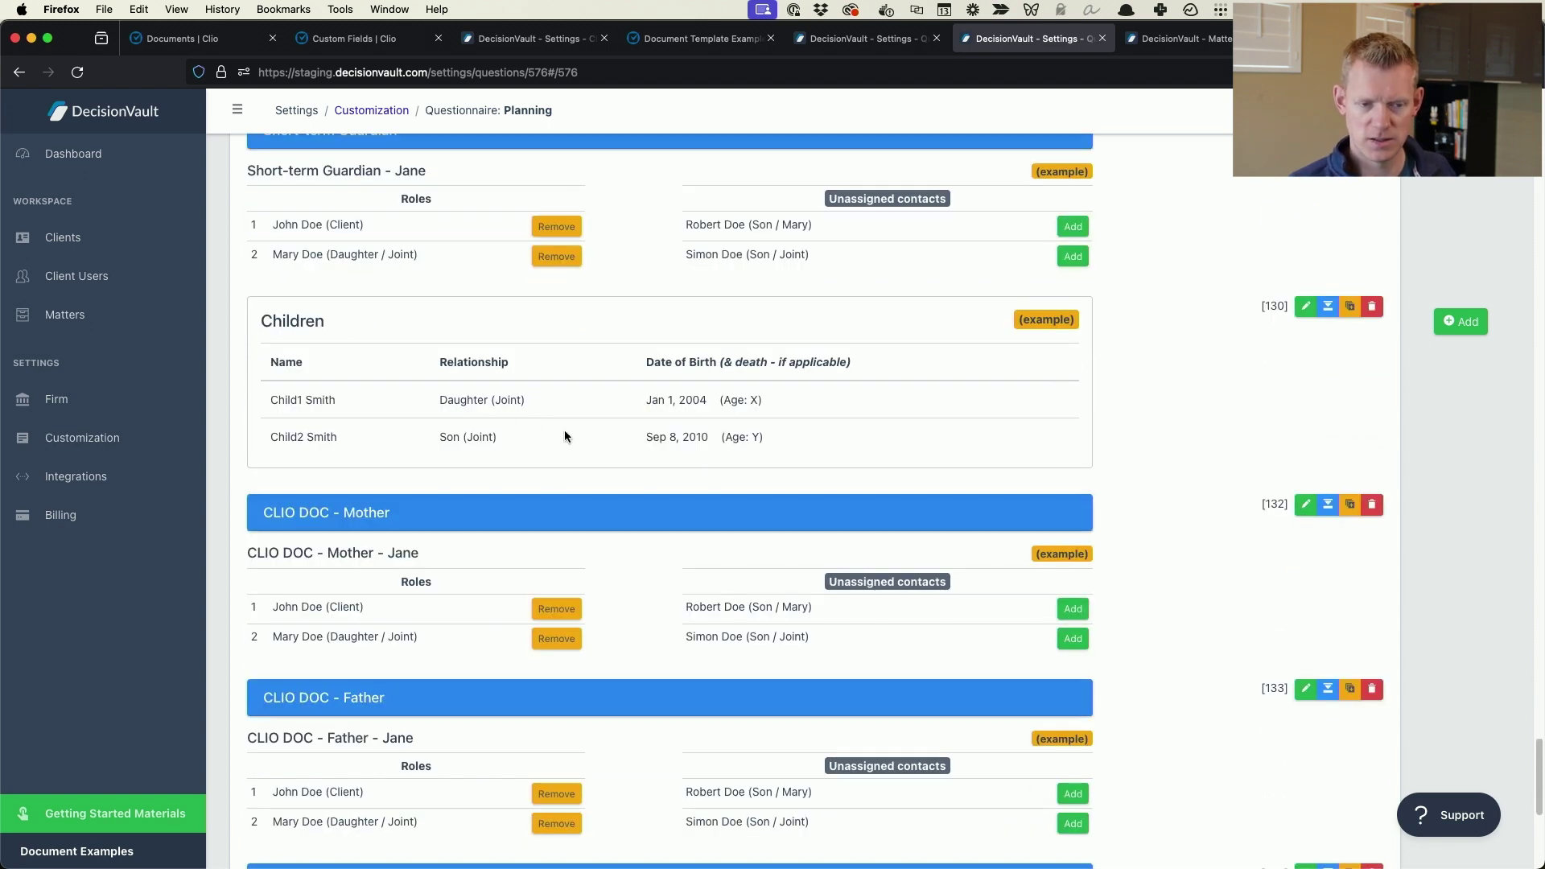
scroll(578, 435, "down", 3)
scroll(304, 403, "down", 2)
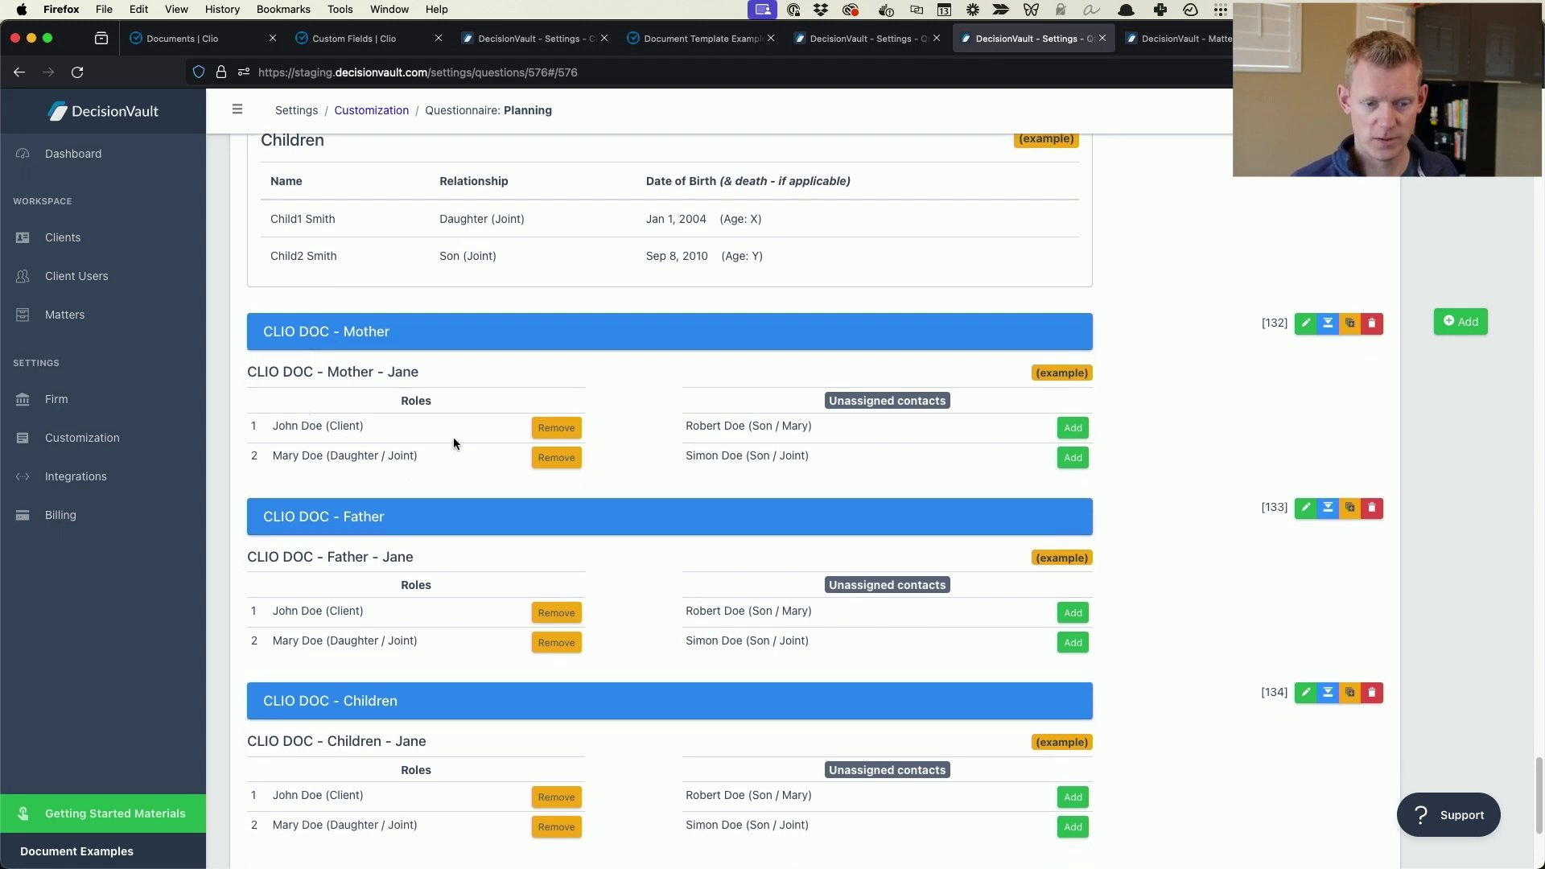
scroll(390, 602, "down", 1)
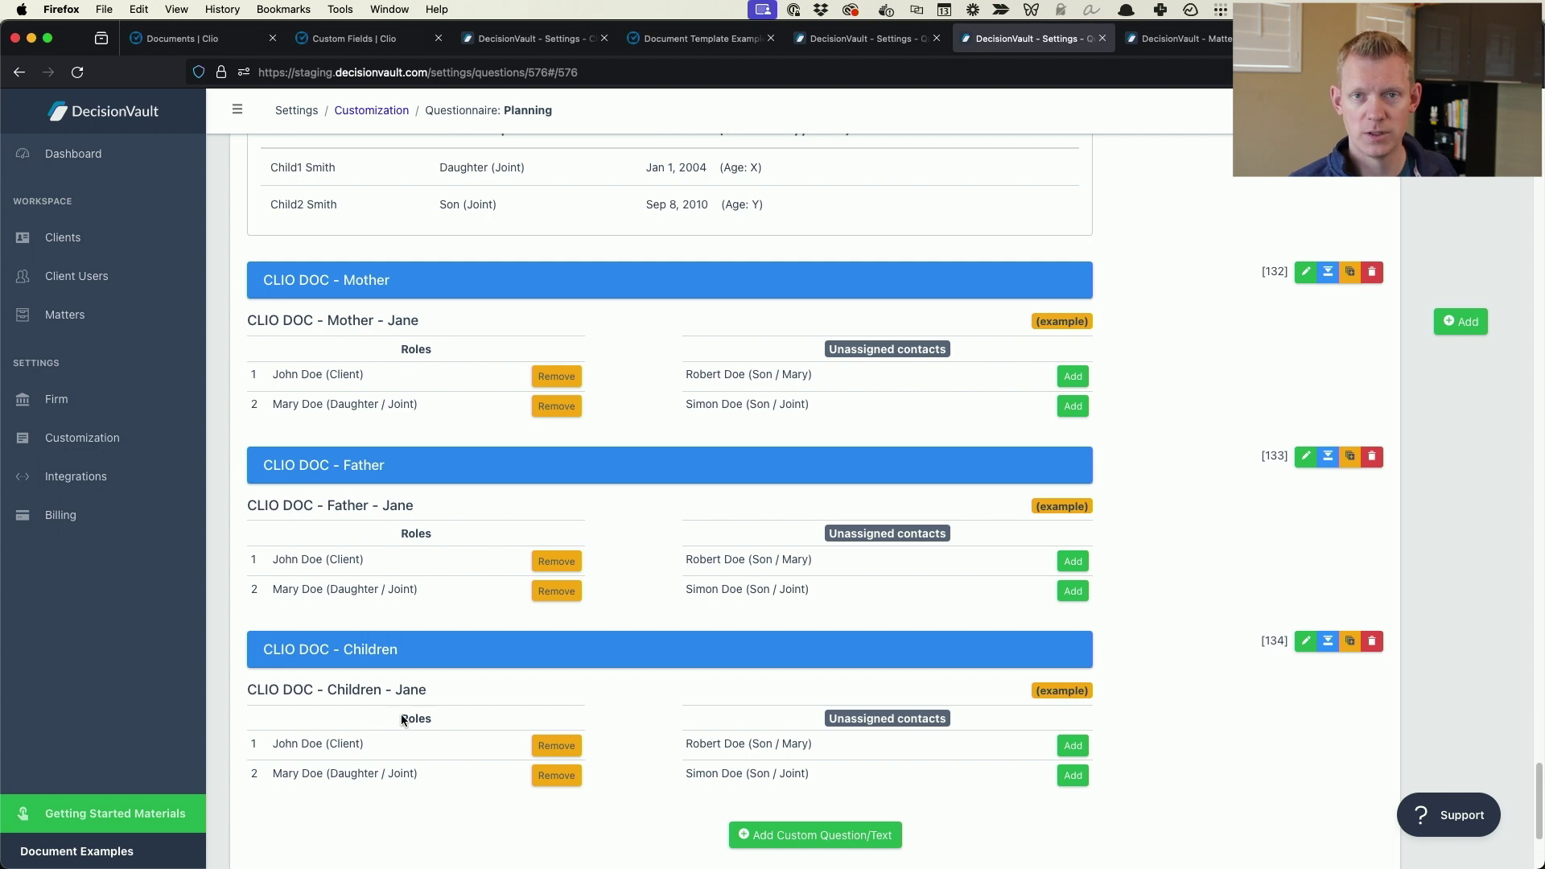
Compare the Word template's extra information lines with the design sheet and find the question about the age when the common trust splits.
scroll(394, 718, "up", 15)
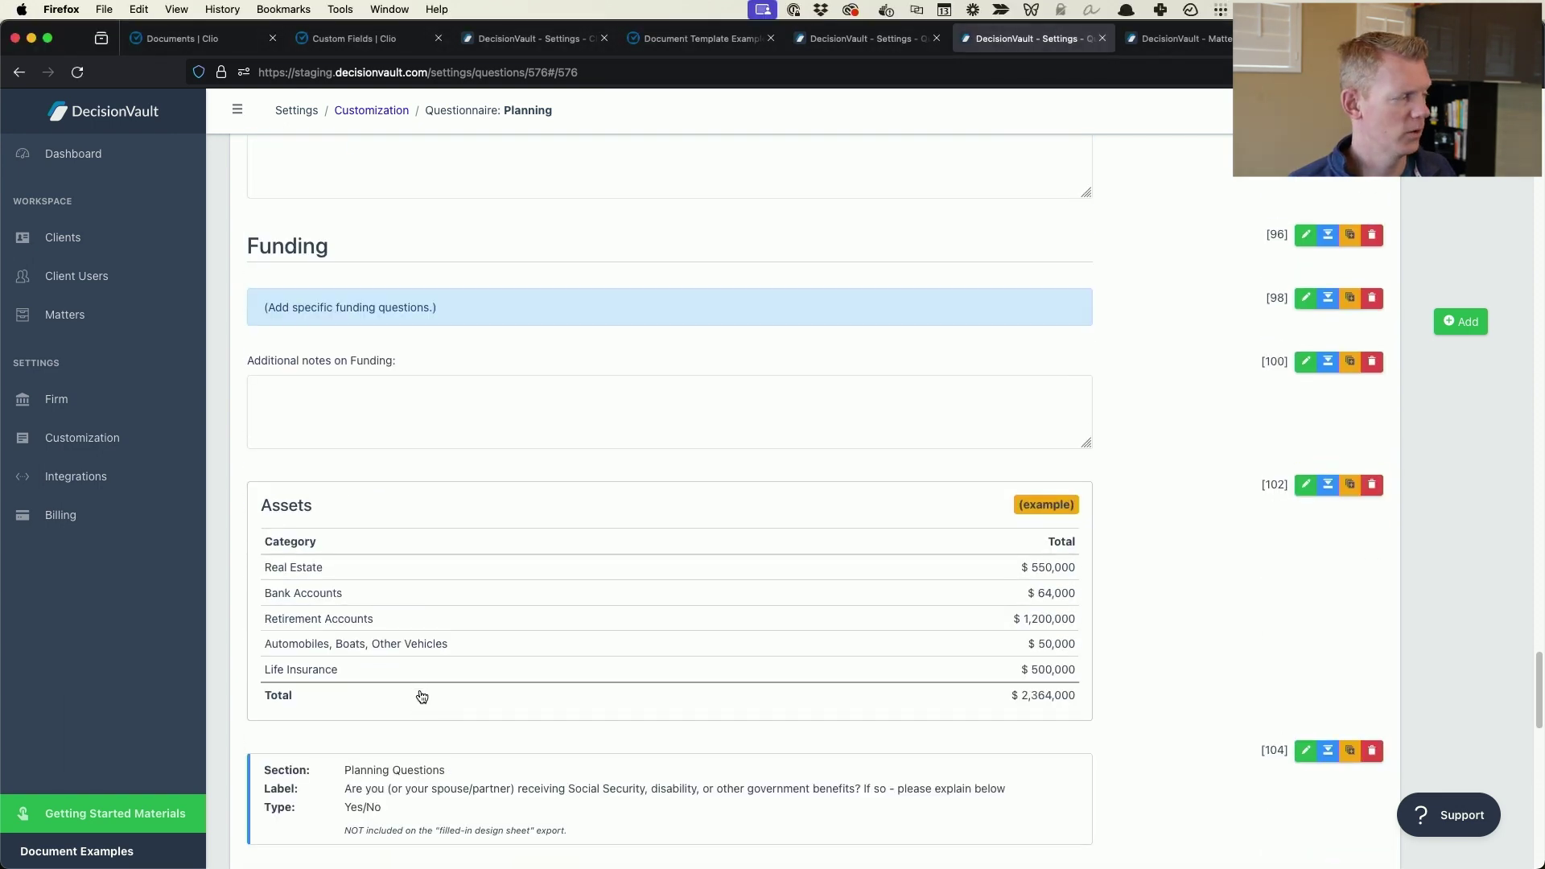
key("super+Tab")
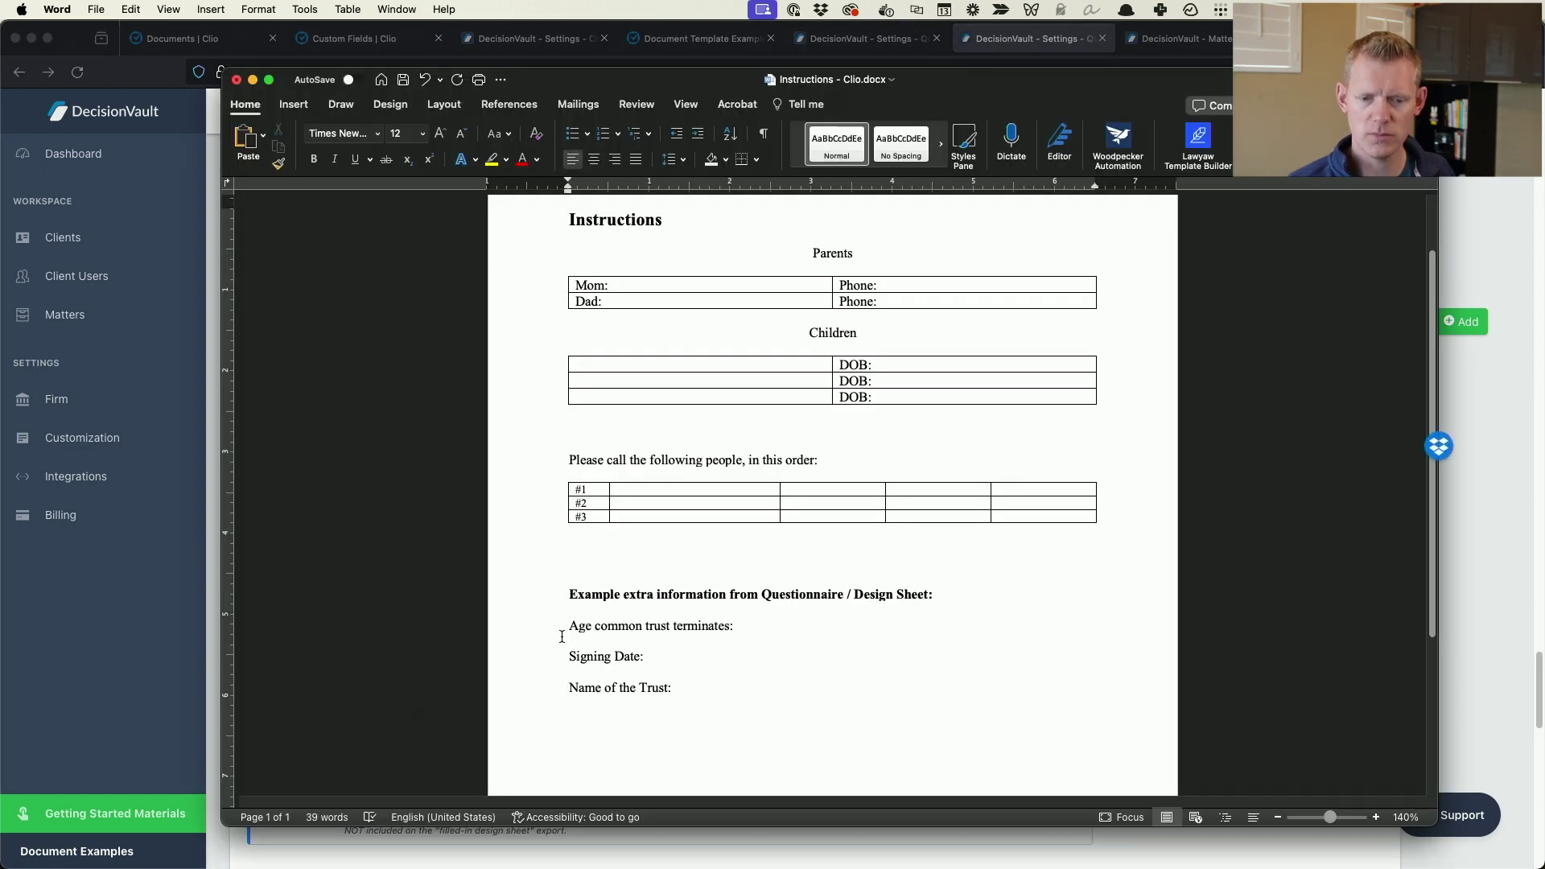
key("super+Tab")
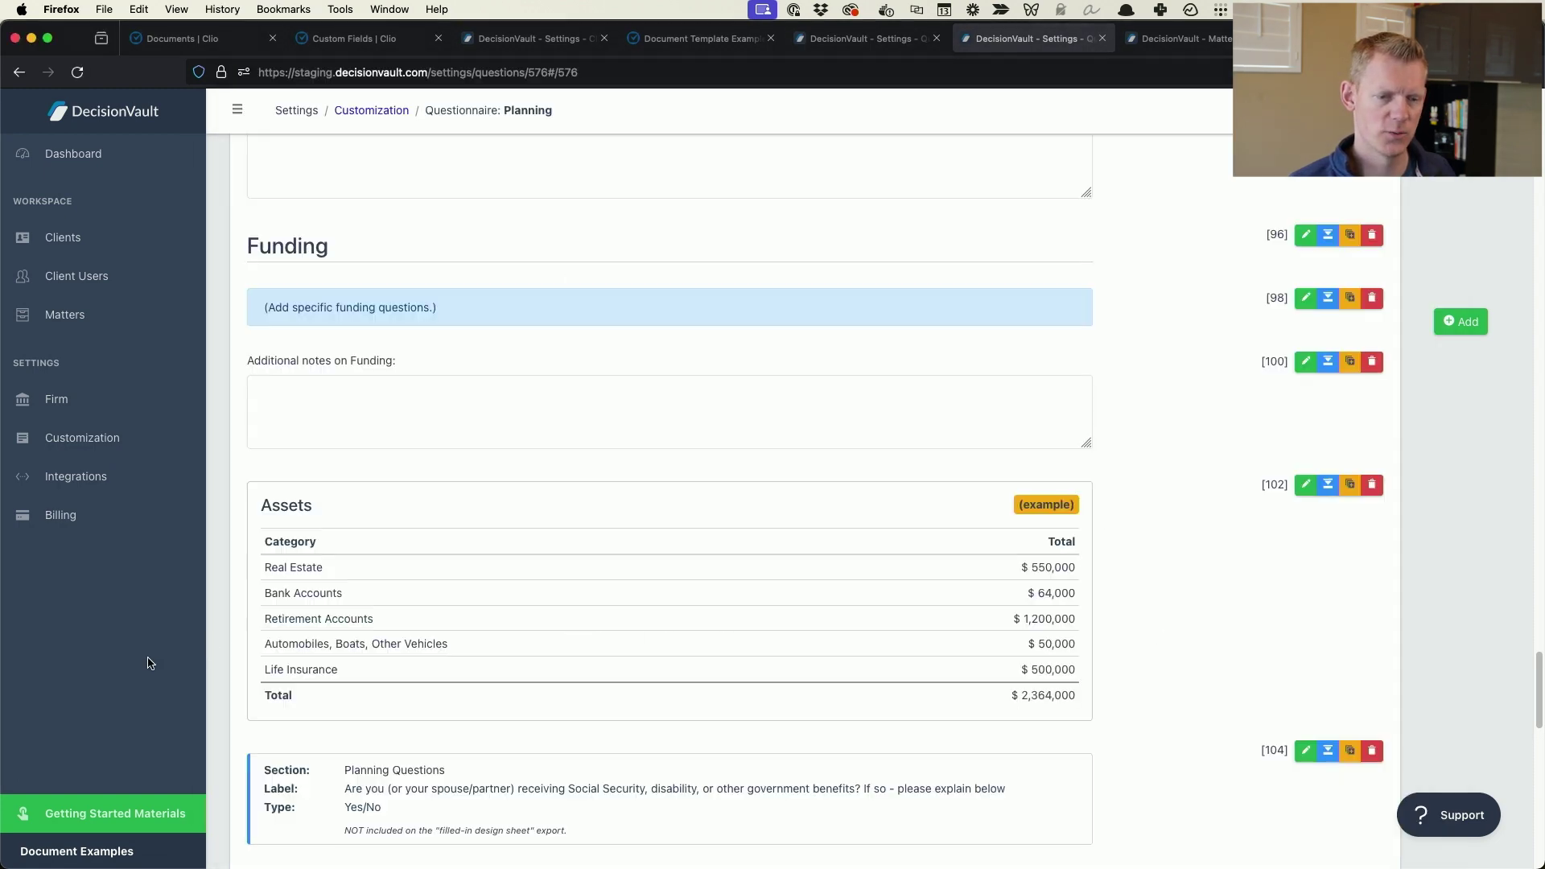
scroll(577, 497, "up", 5)
scroll(738, 490, "up", 10)
scroll(466, 611, "down", 5)
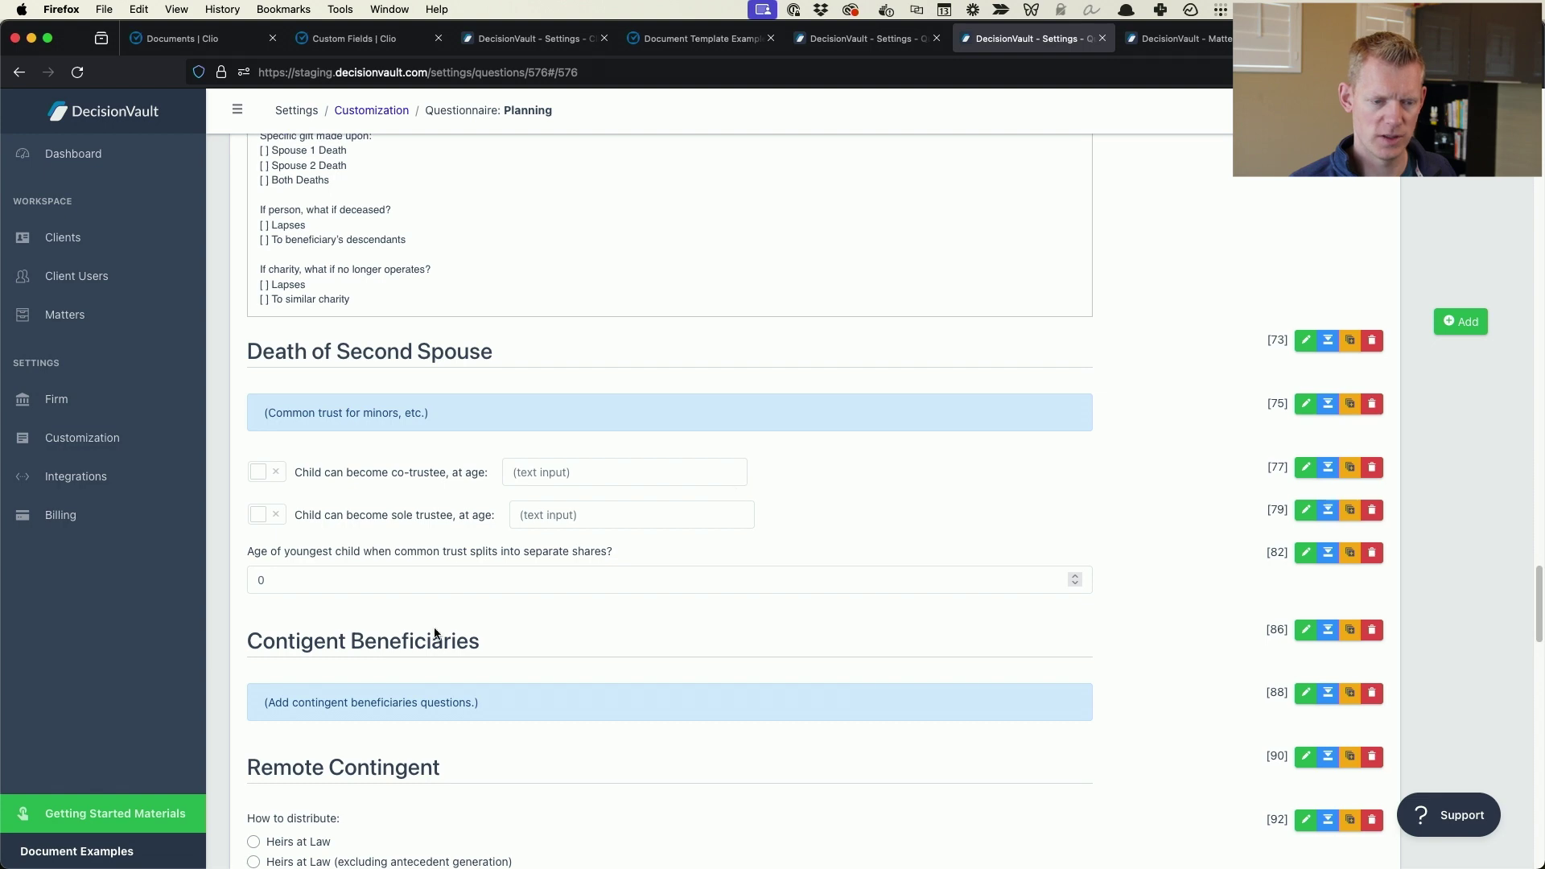
left_click_drag(258, 554, 546, 586)
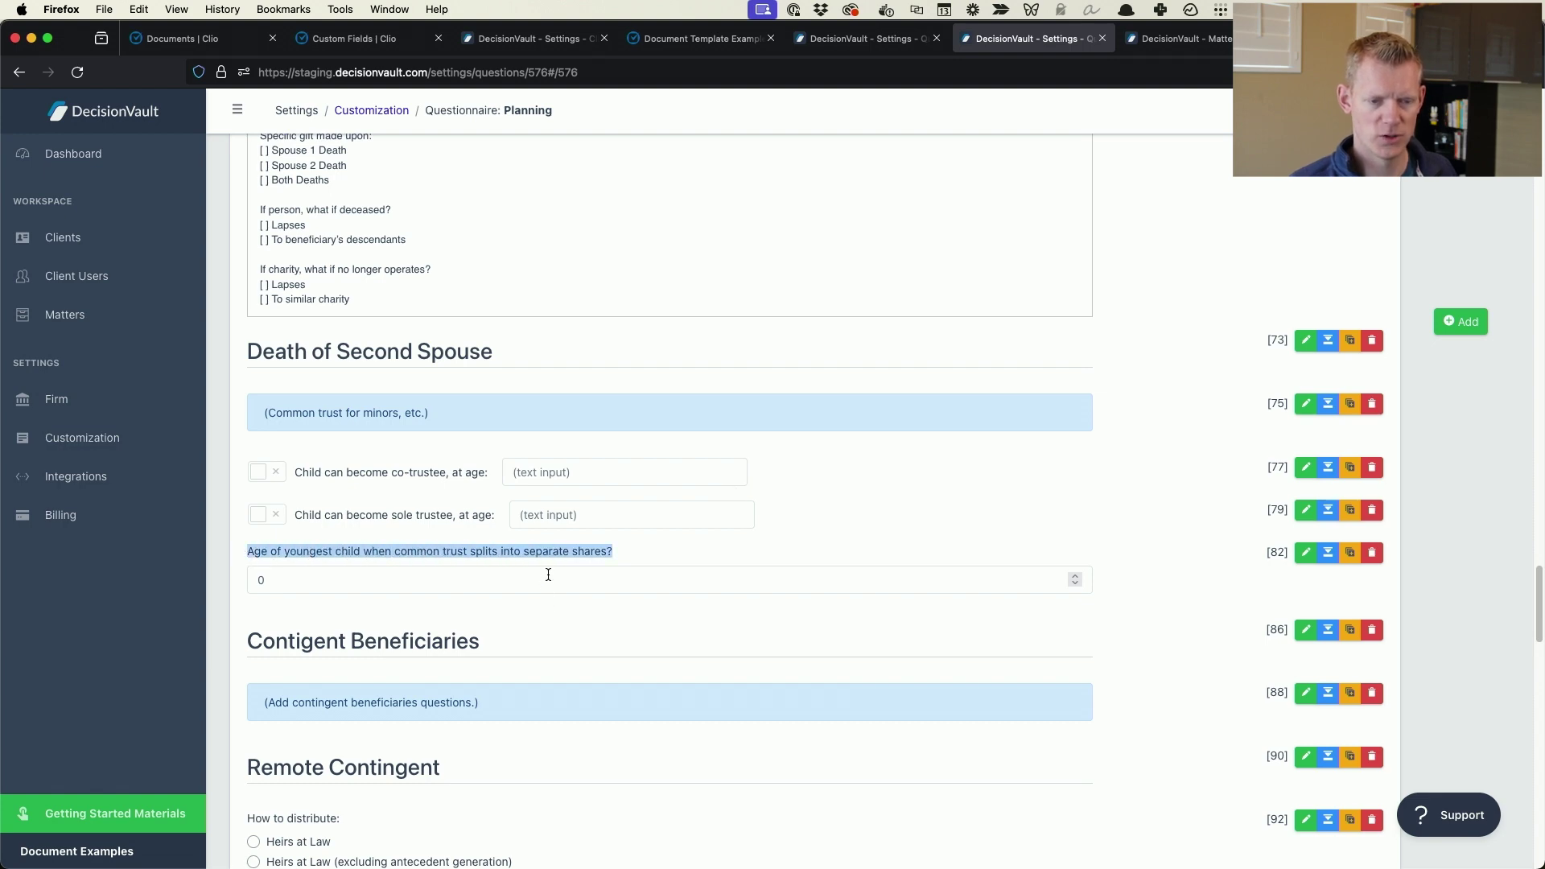
Find the Name of Trust and Signing Date questions in the design sheet's Trust Design section.
scroll(555, 572, "up", 3)
scroll(346, 672, "up", 6)
scroll(370, 659, "up", 20)
scroll(383, 636, "up", 6)
left_click_drag(256, 369, 441, 372)
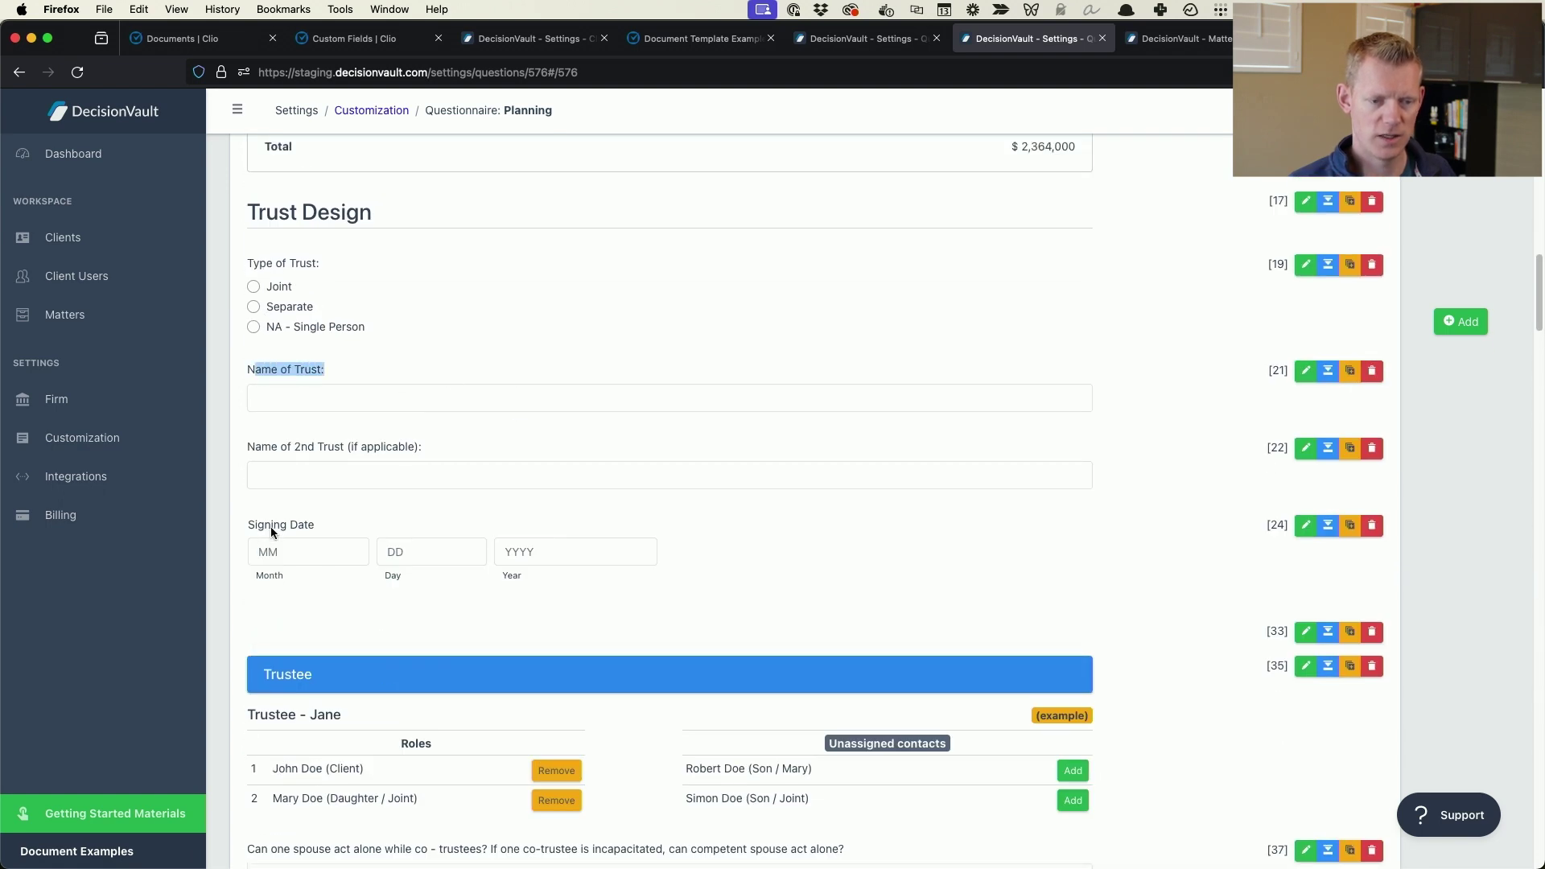
left_click_drag(267, 528, 413, 530)
left_click(436, 522)
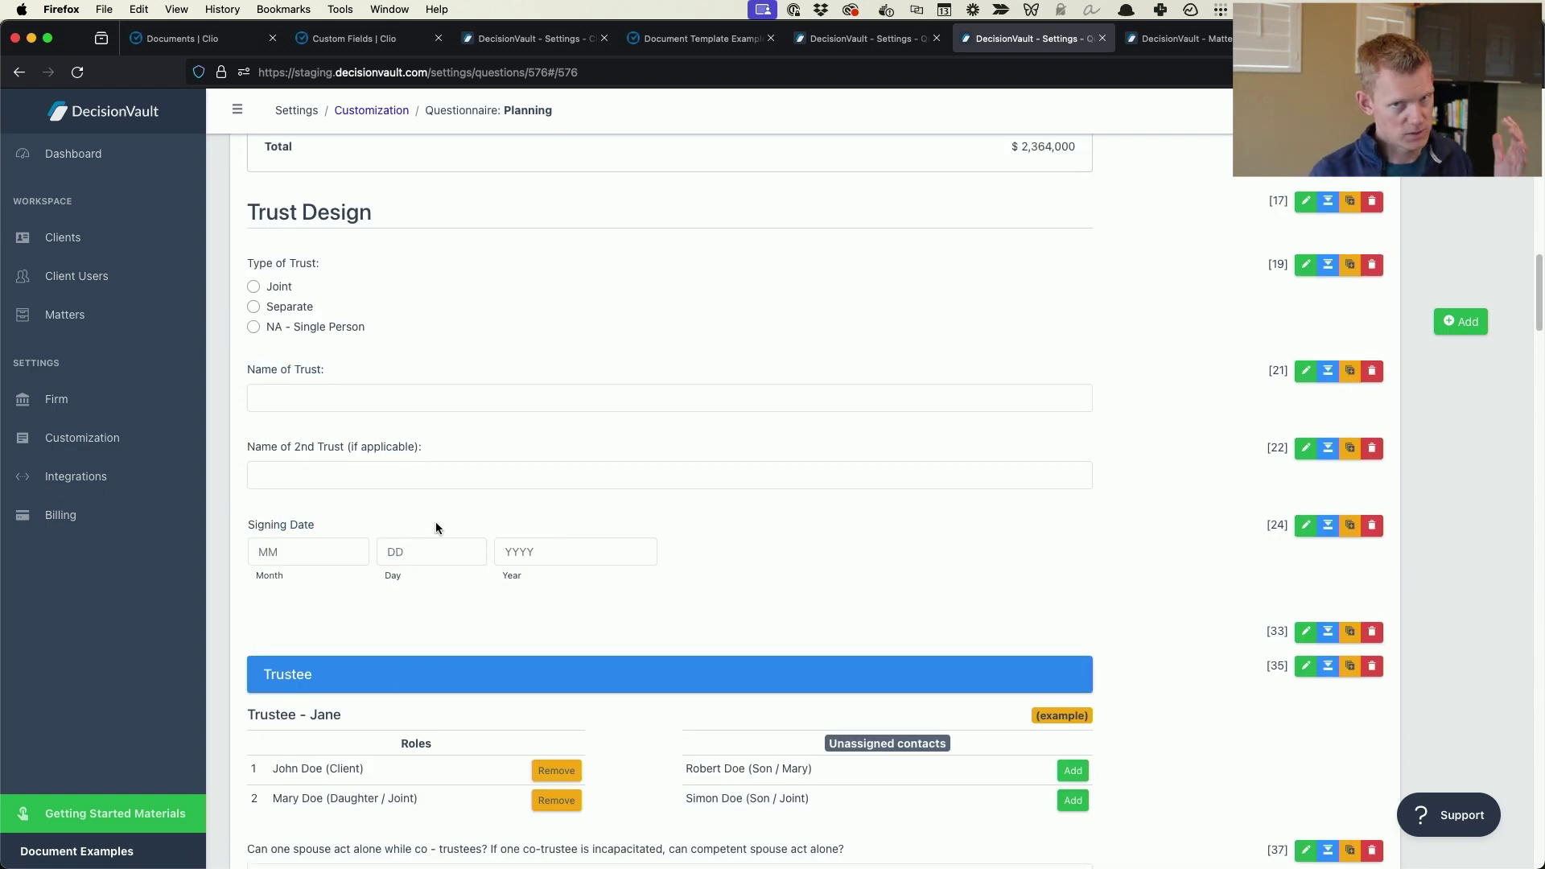
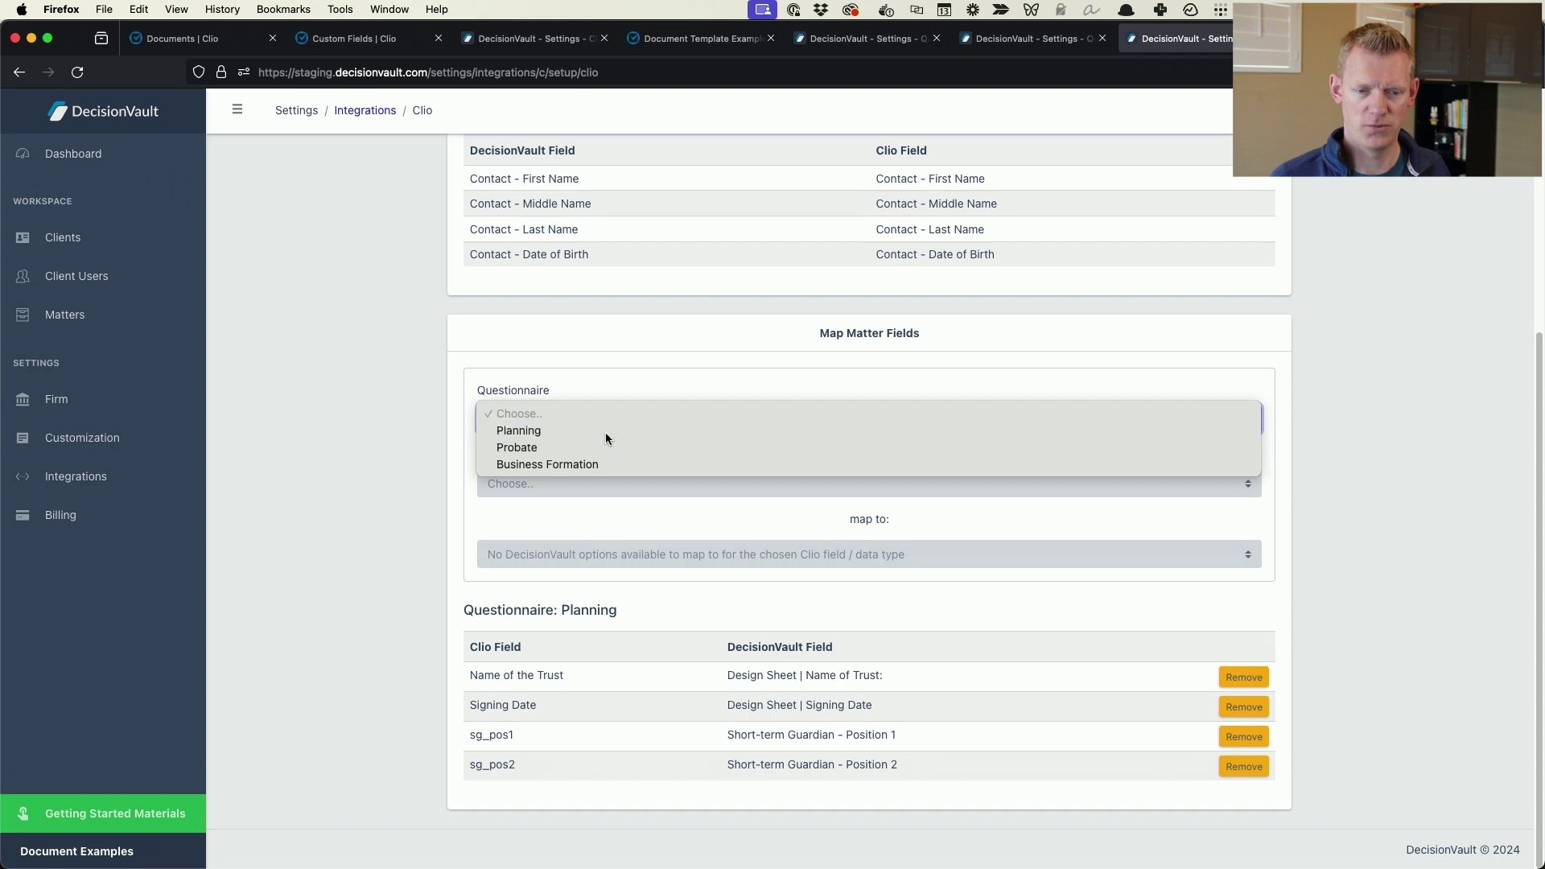
In the Clio integration settings, map the Planning questionnaire's doc_child1 field to CLIO DOC - Children - Position 1 and save it.
left_click(662, 481)
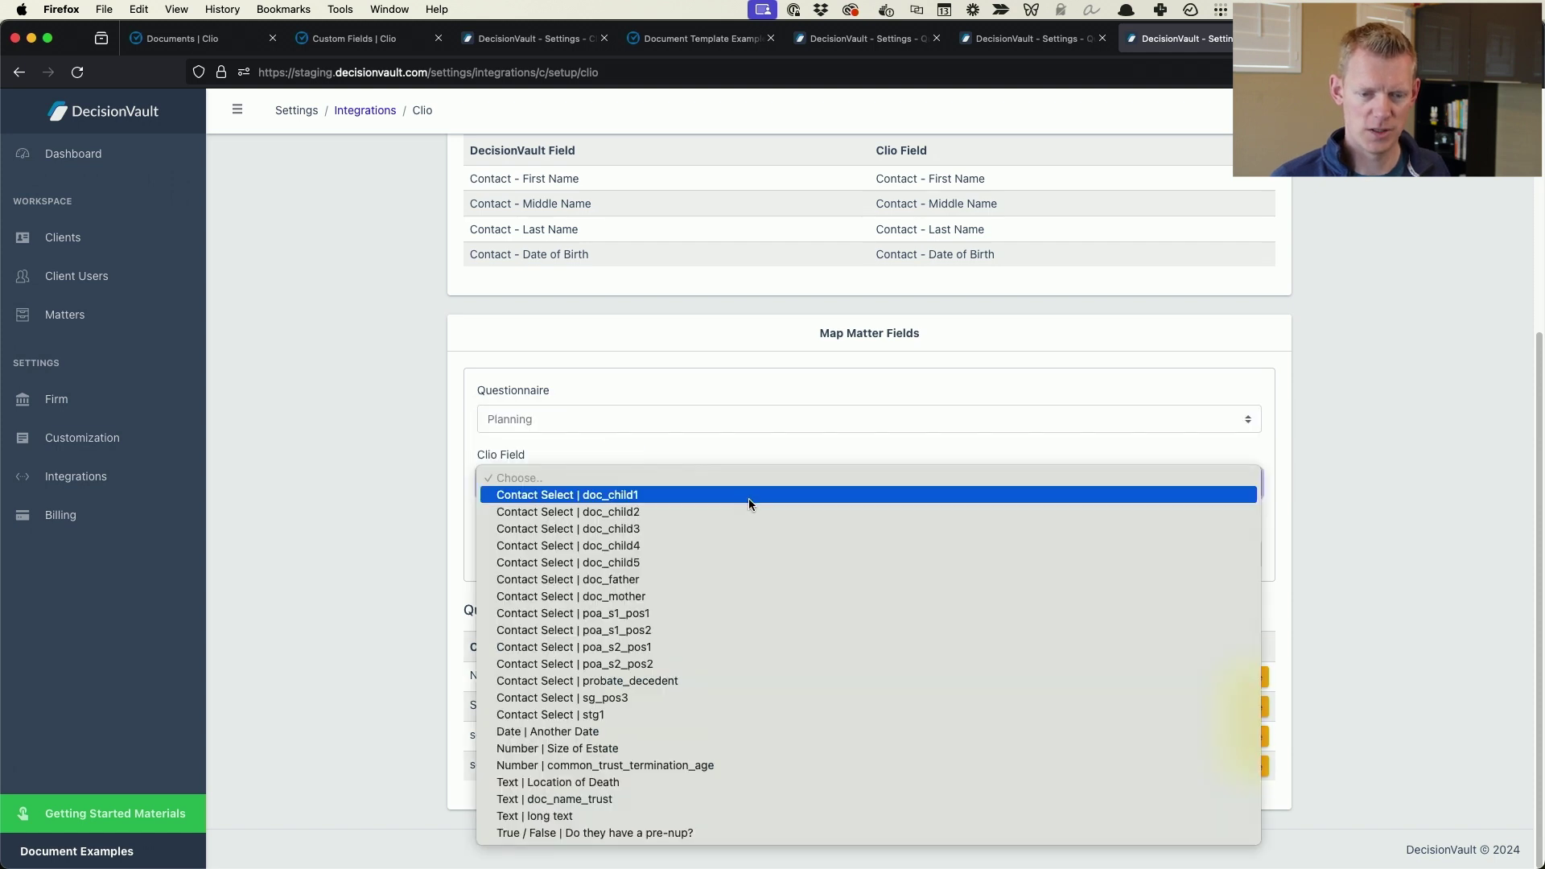
left_click(624, 495)
left_click(676, 553)
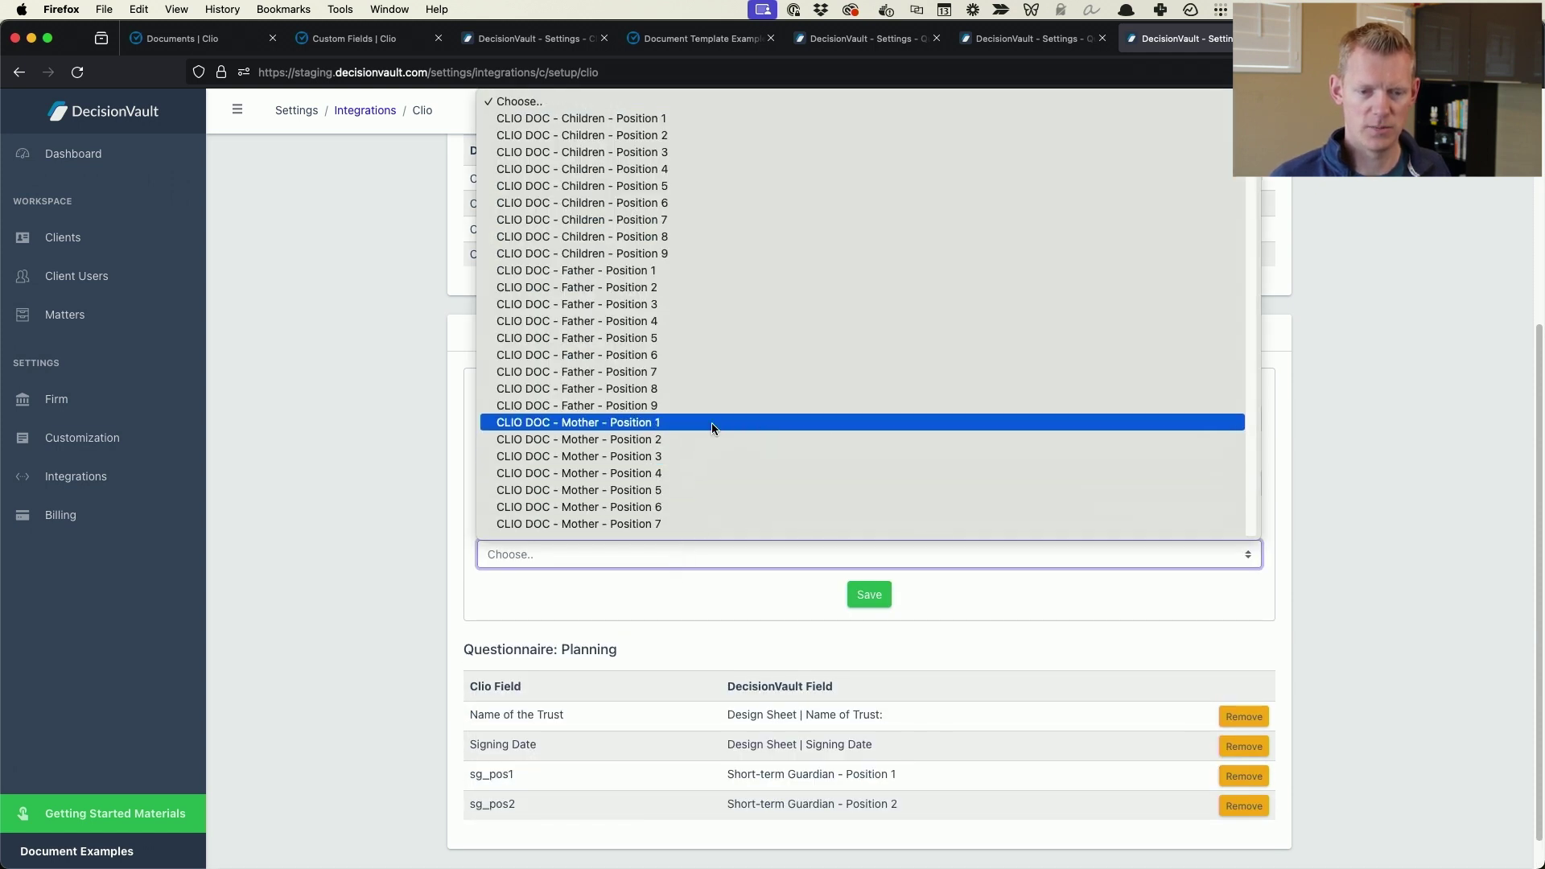
left_click(670, 119)
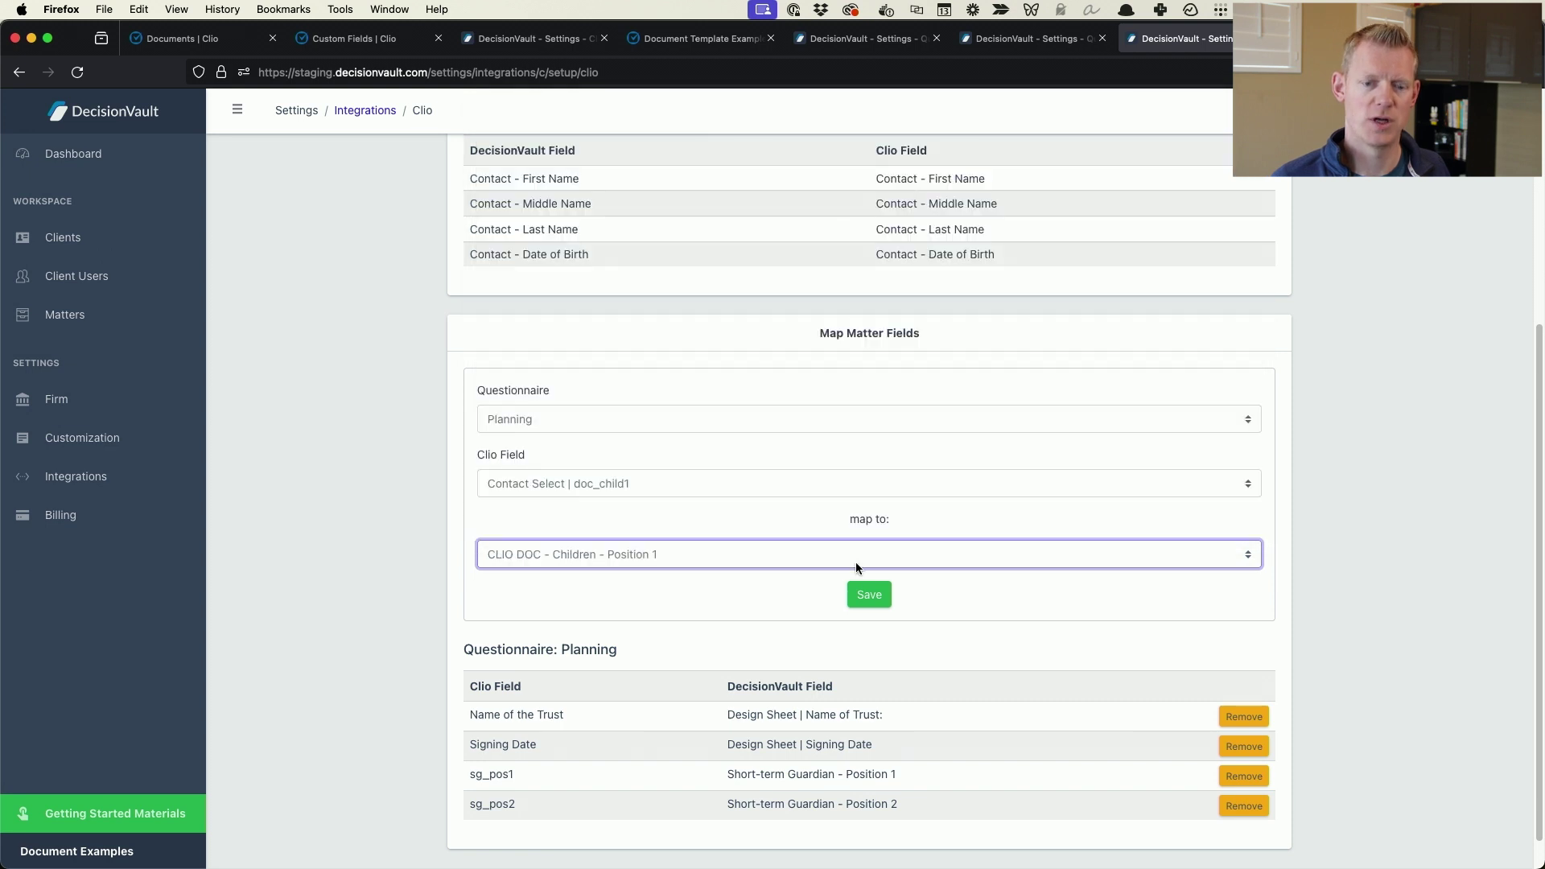
left_click(881, 600)
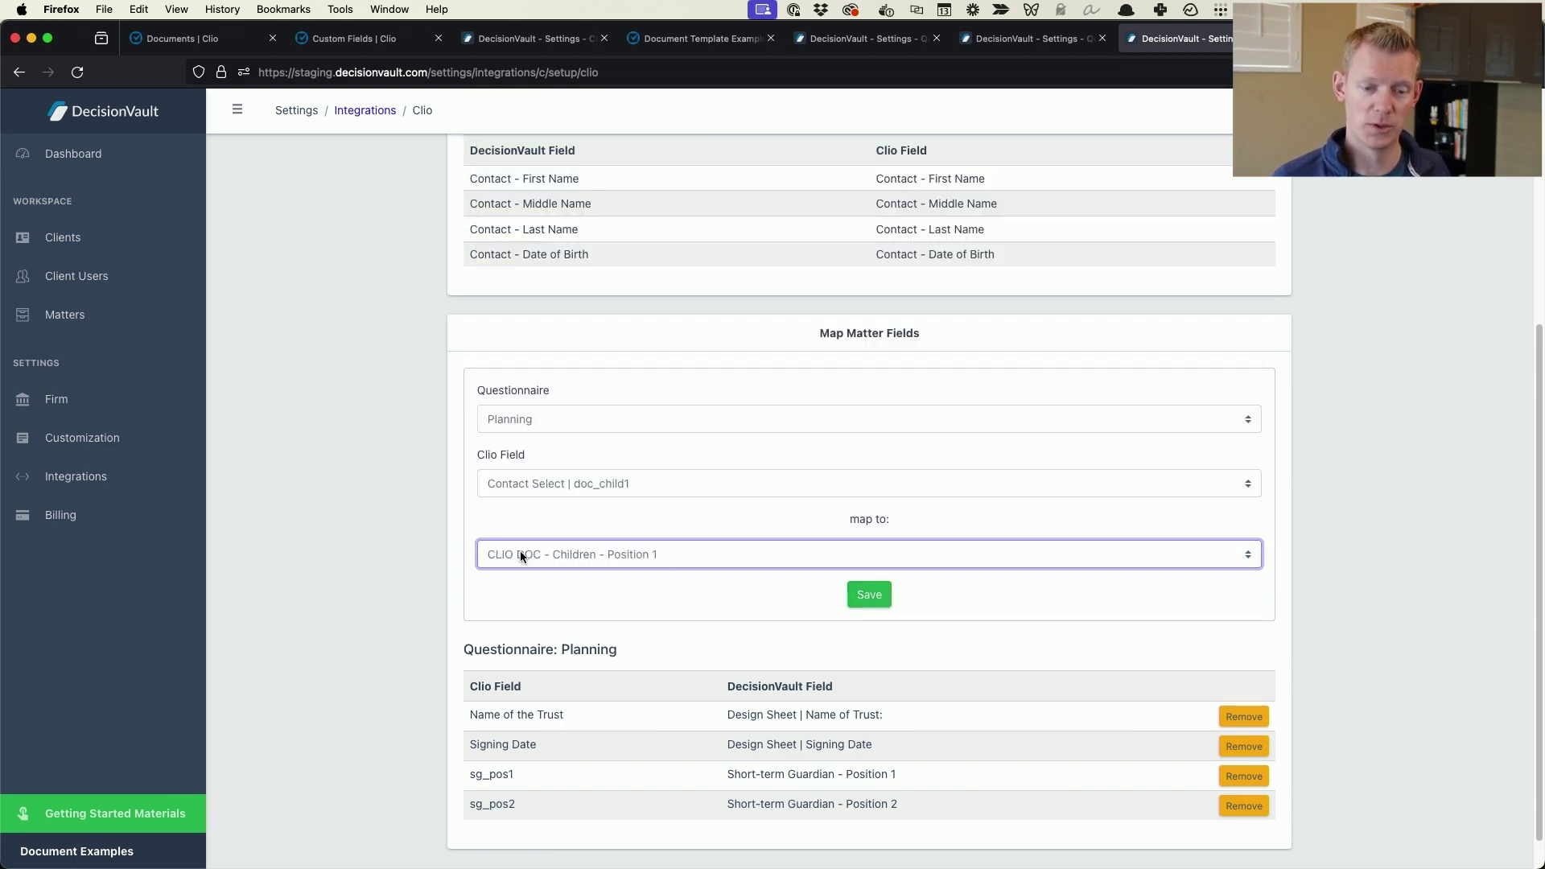
left_click(869, 594)
Map the Clio field doc_child2 to CLIO DOC - Children - Position 2 and save the mapping.
left_click(567, 486)
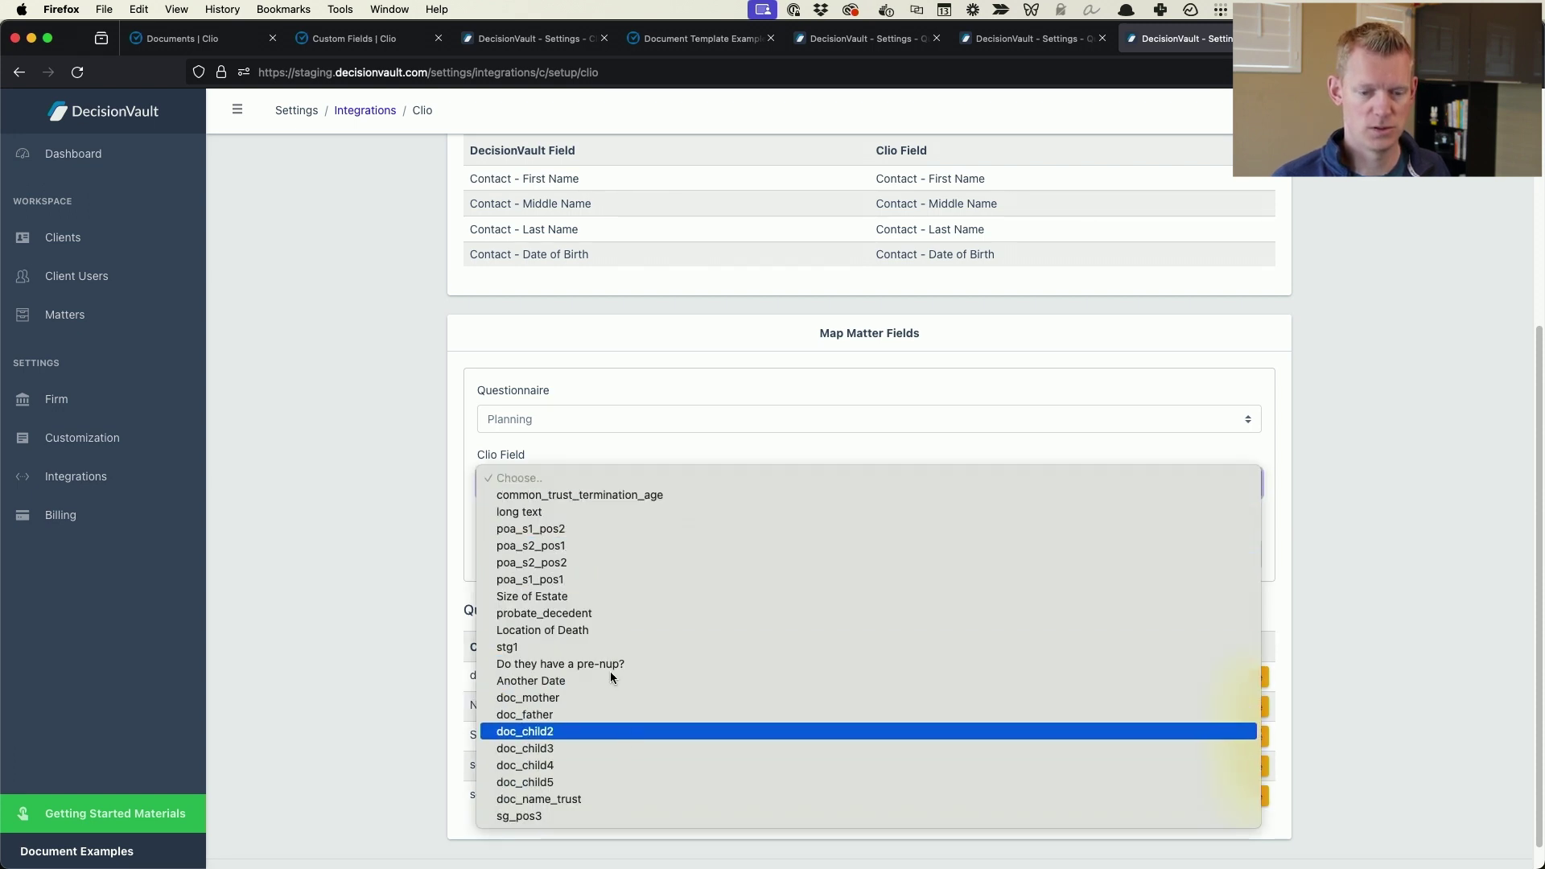
left_click(617, 731)
left_click(615, 555)
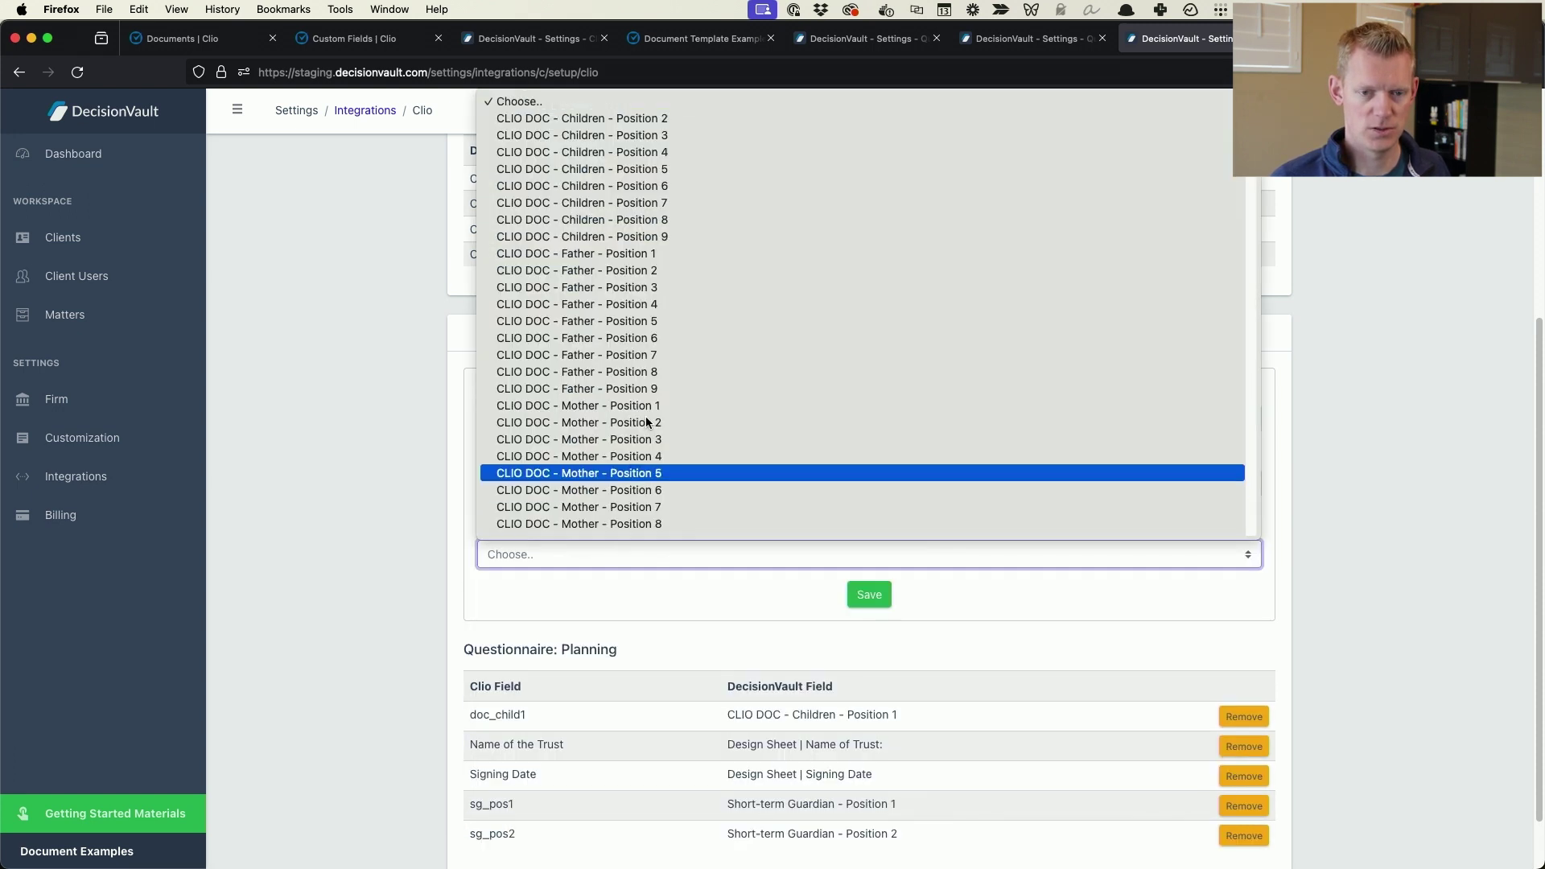
left_click(668, 120)
left_click(869, 594)
Map the Clio field doc_child3 to CLIO DOC - Children - Position 3 and save the mapping.
left_click(698, 485)
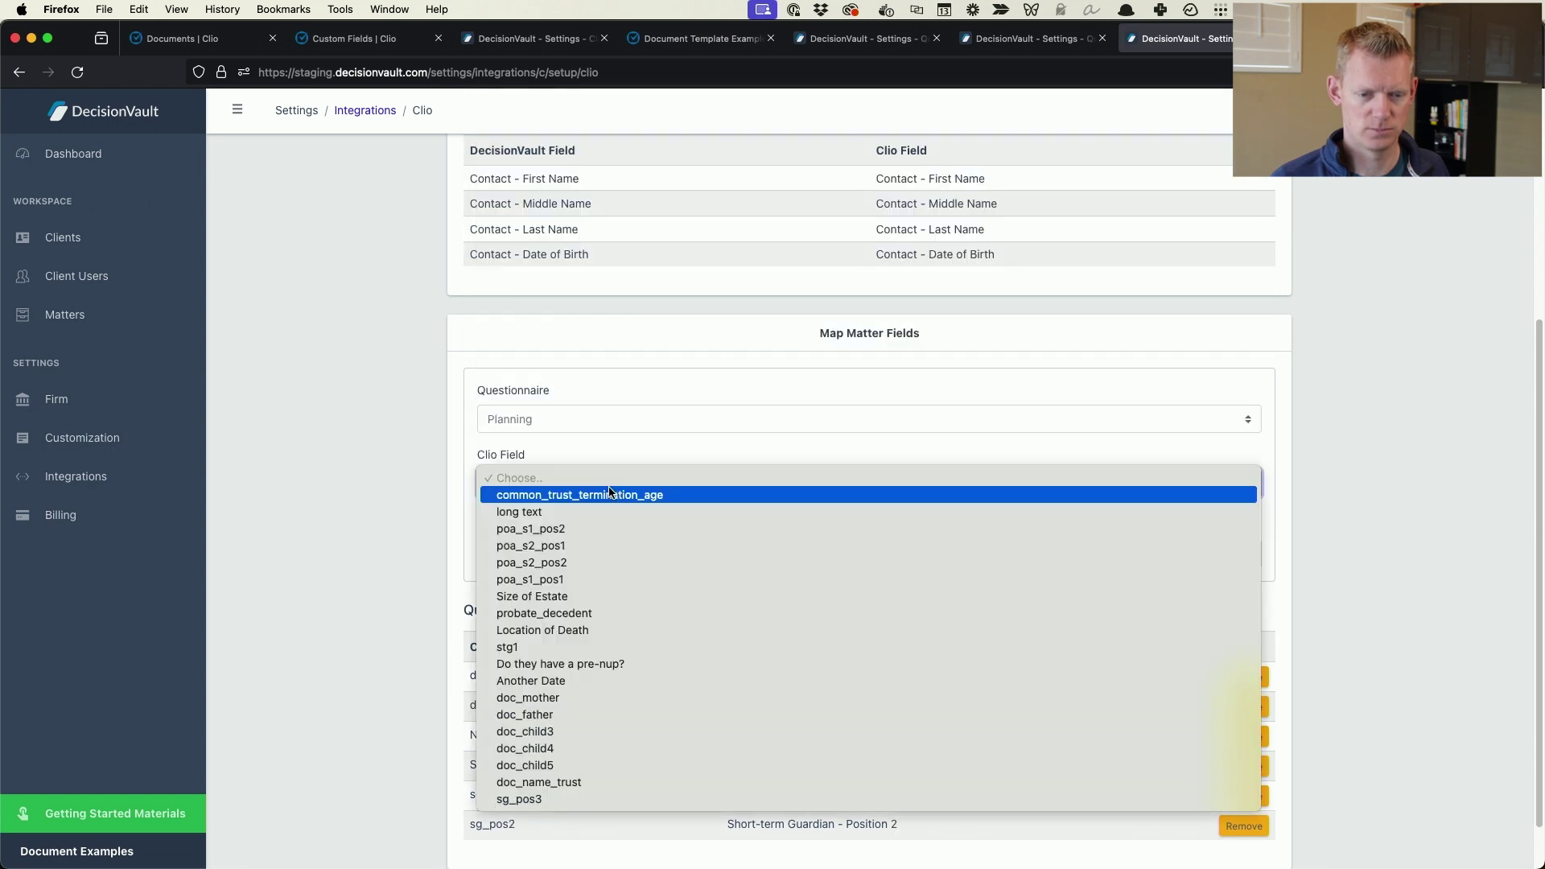
left_click(595, 731)
left_click(708, 554)
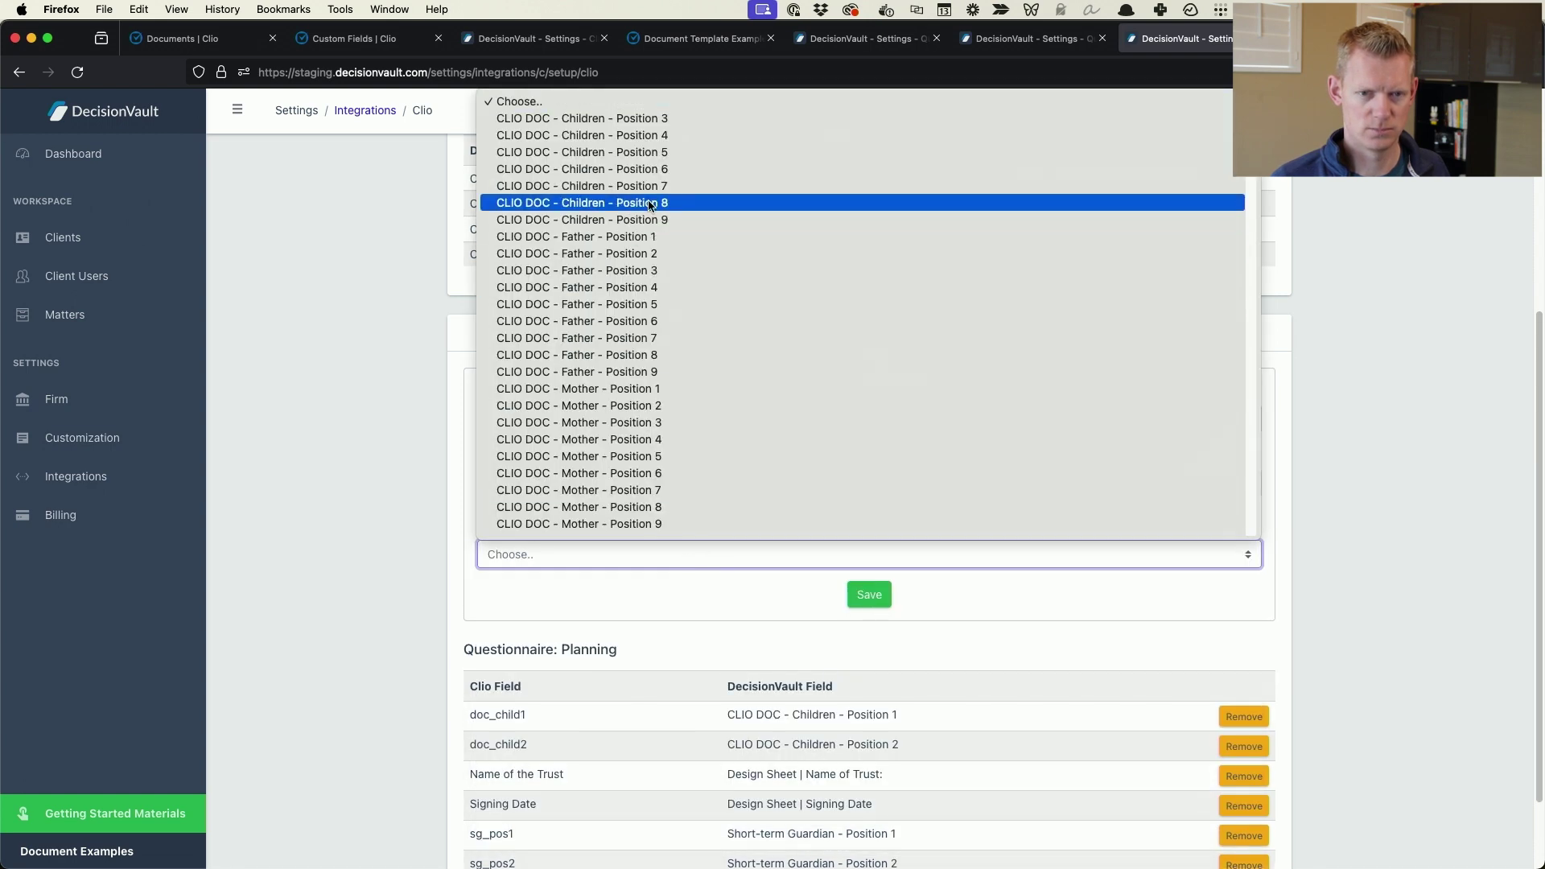
left_click(665, 119)
left_click(869, 594)
Map the Clio field doc_child4 to CLIO DOC - Children - Position 4 and save the mapping.
left_click(693, 483)
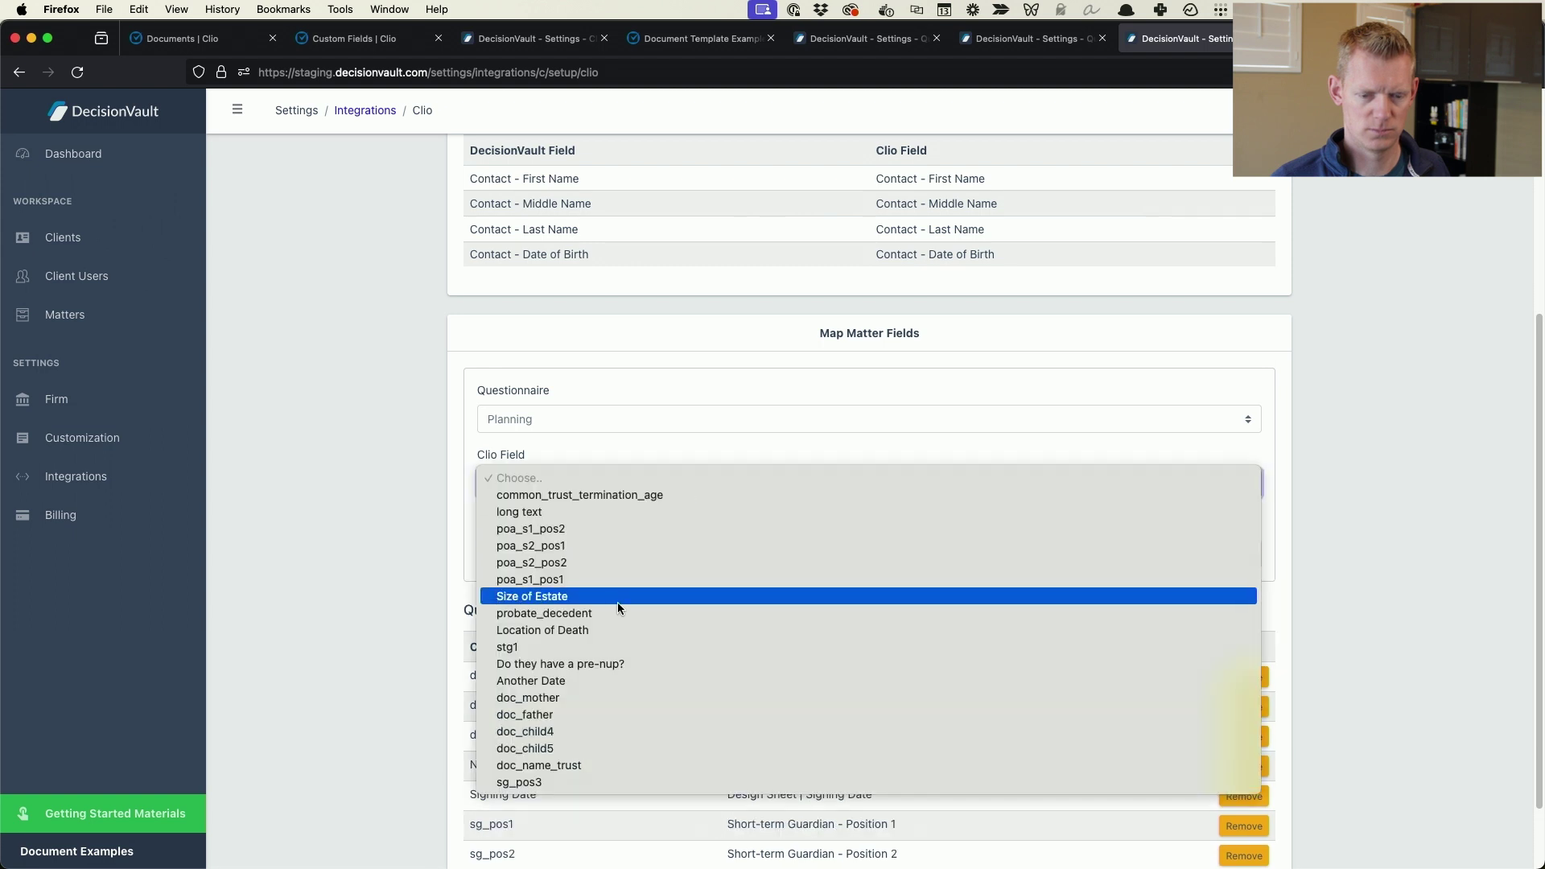
left_click(643, 730)
left_click(713, 554)
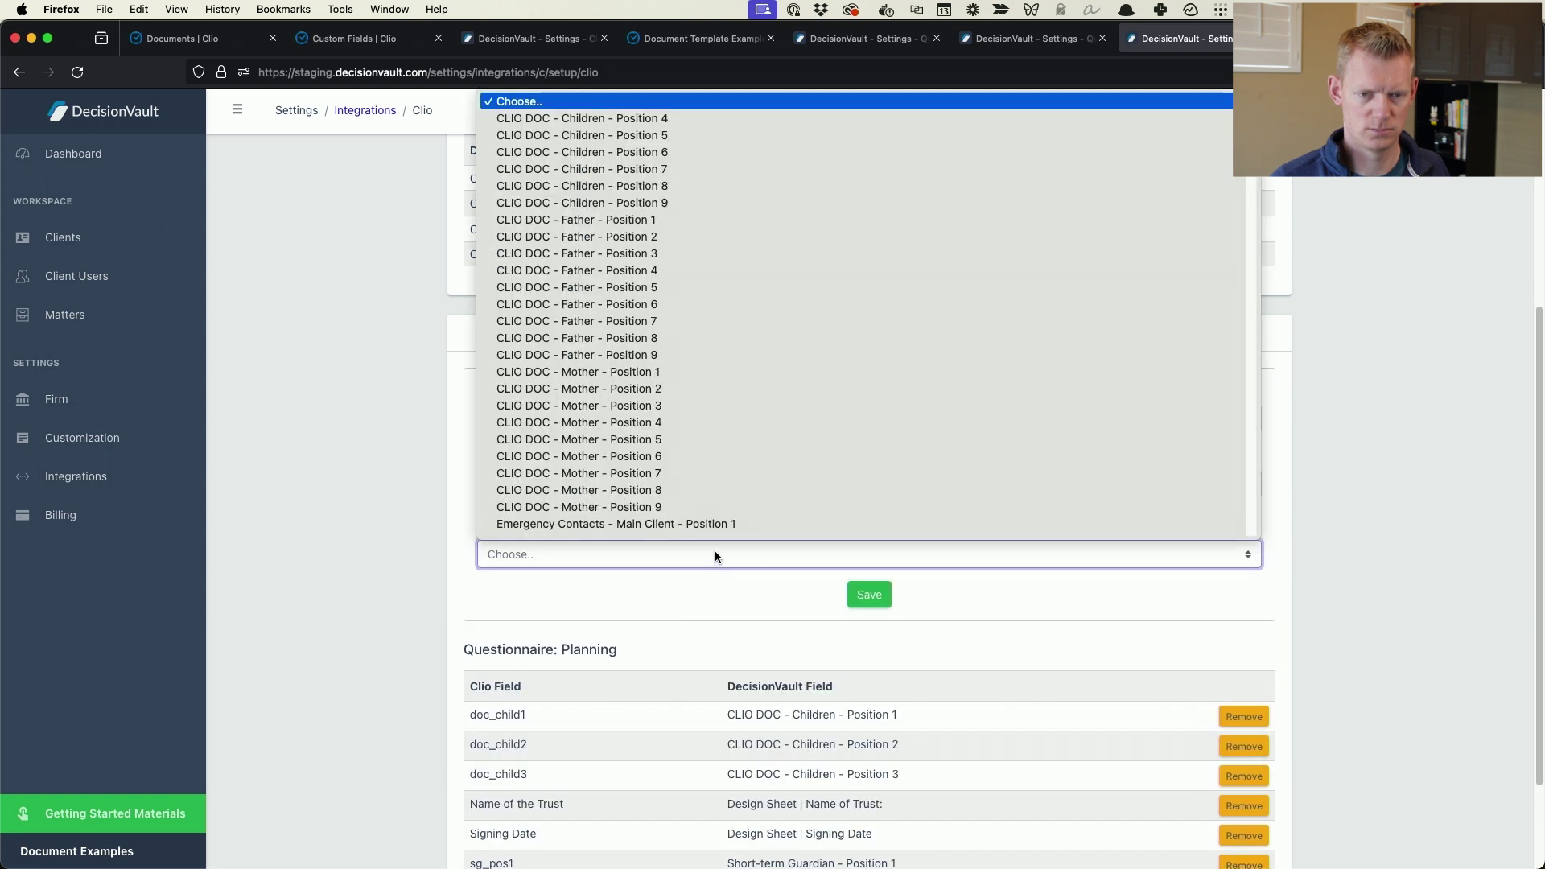
left_click(665, 118)
left_click(869, 594)
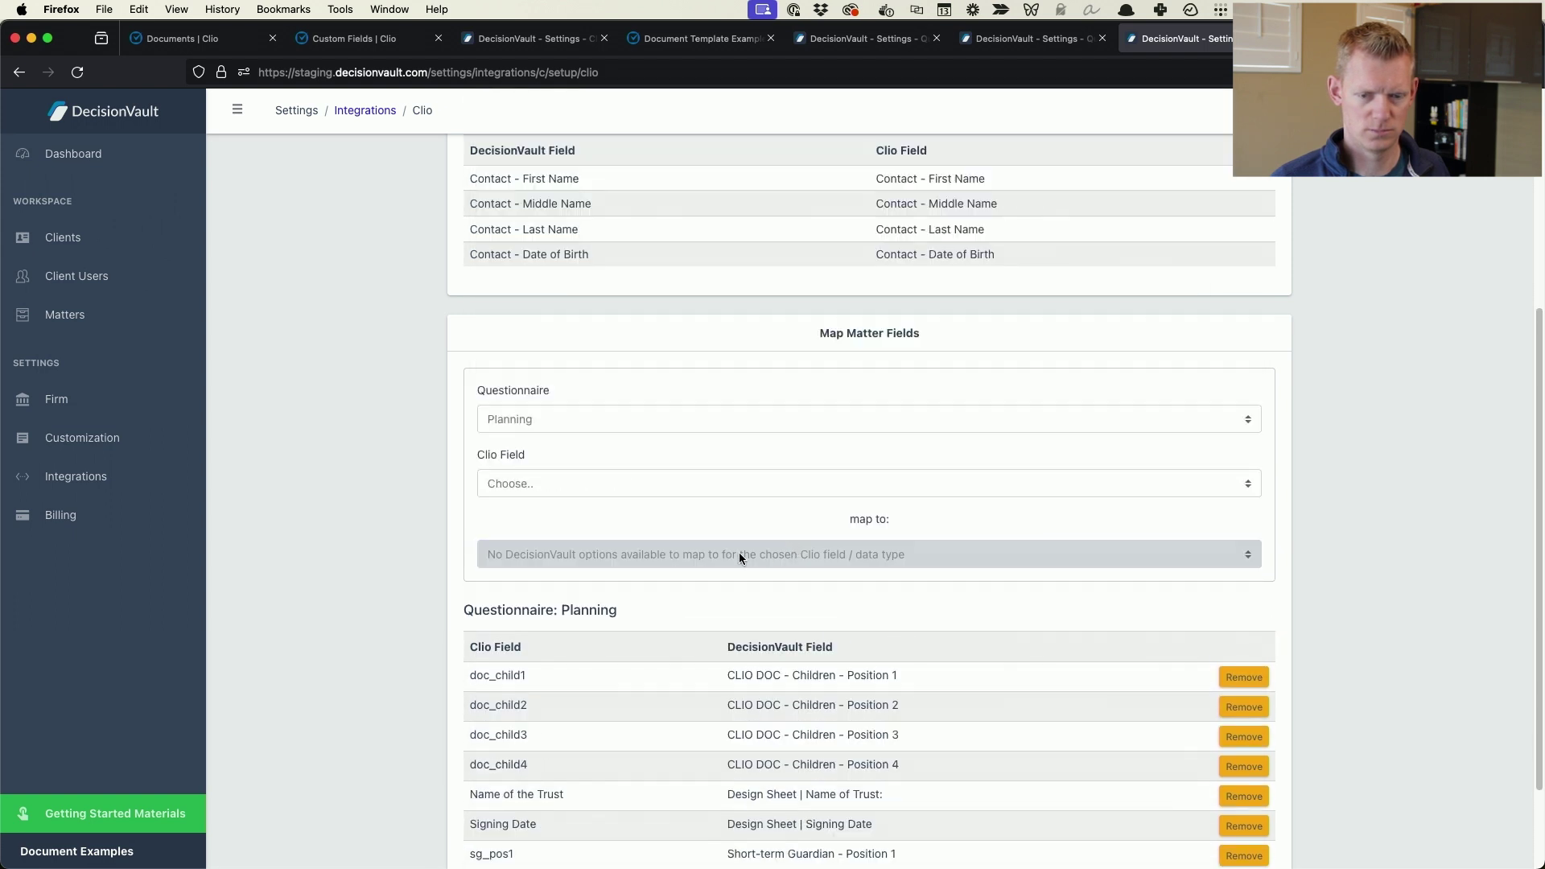
Map the Clio field doc_child5 to CLIO DOC - Children - Position 5 and save the mapping.
left_click(668, 484)
left_click(651, 730)
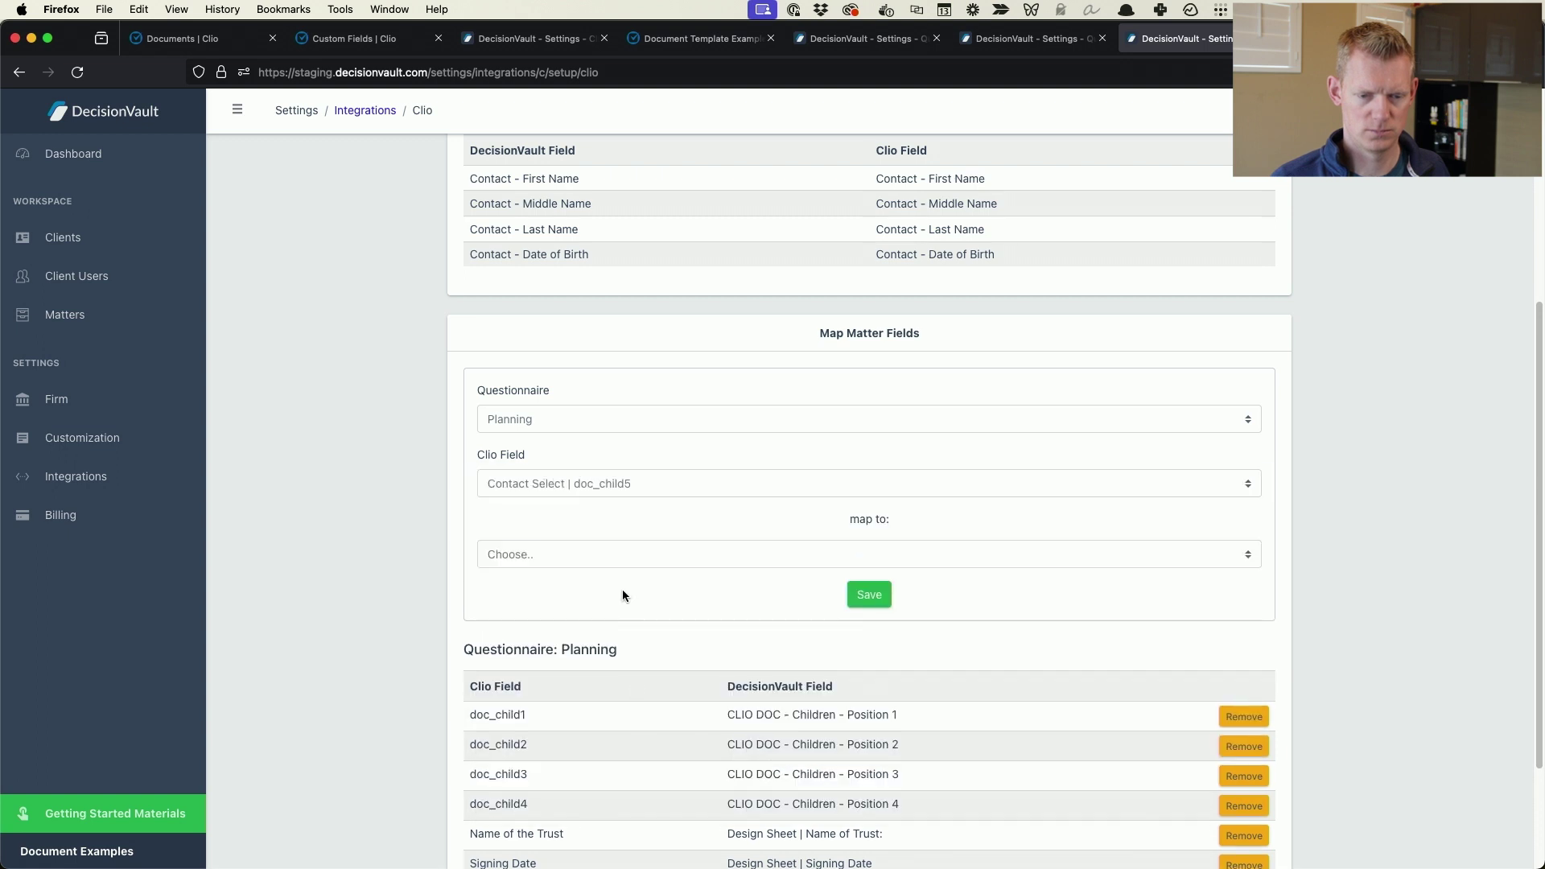
left_click(634, 554)
left_click(687, 119)
left_click(882, 599)
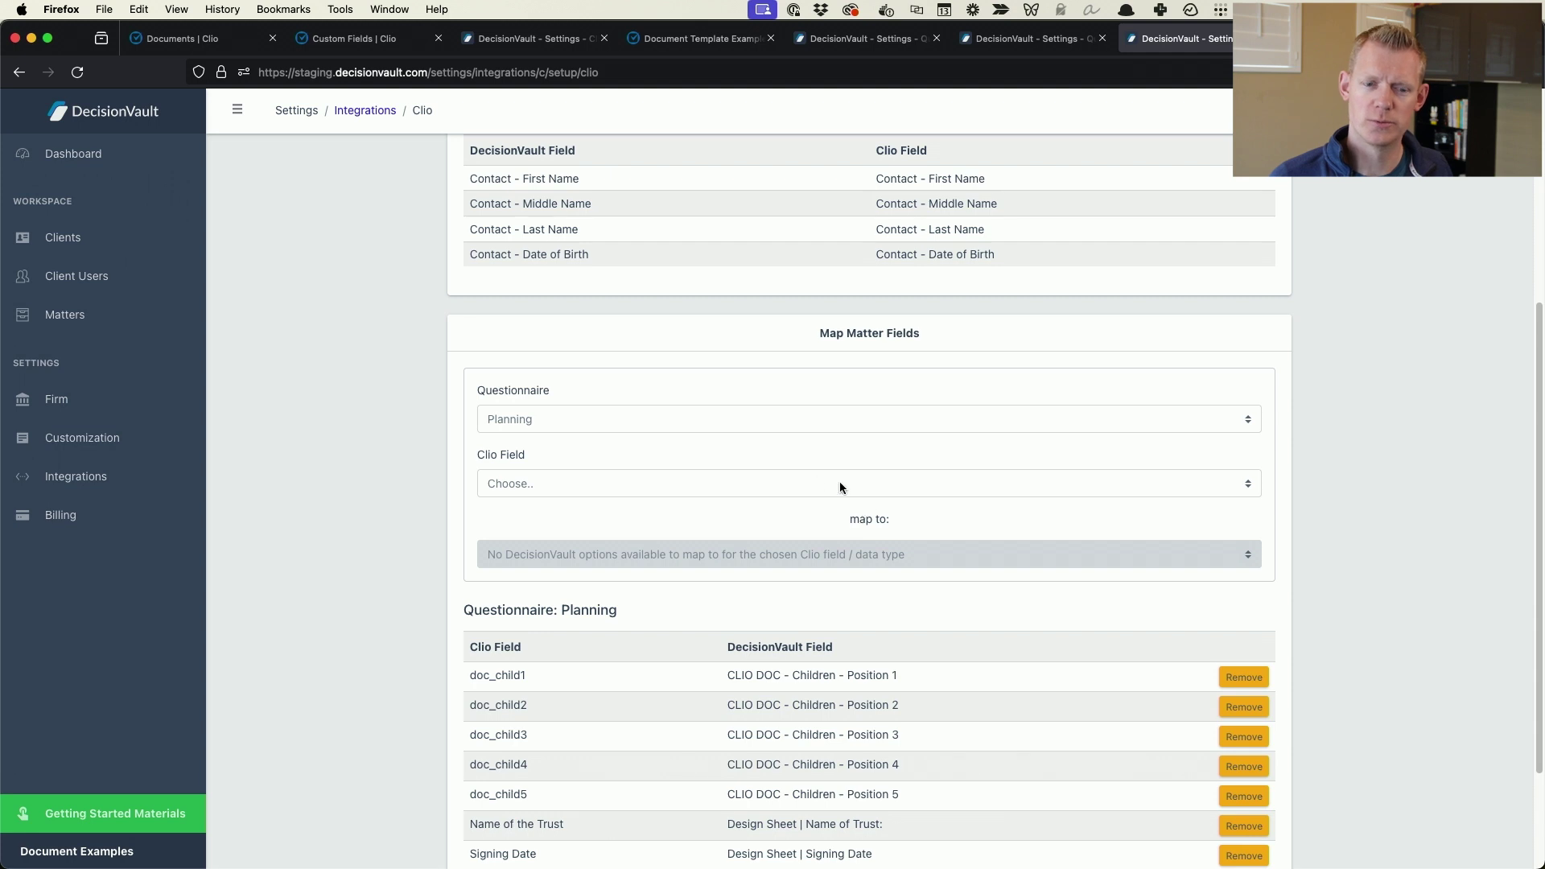
Map the Planning questionnaire's doc_mother field to CLIO DOC - Mother - Position 1 and save it.
left_click(625, 408)
left_click(626, 408)
left_click(587, 485)
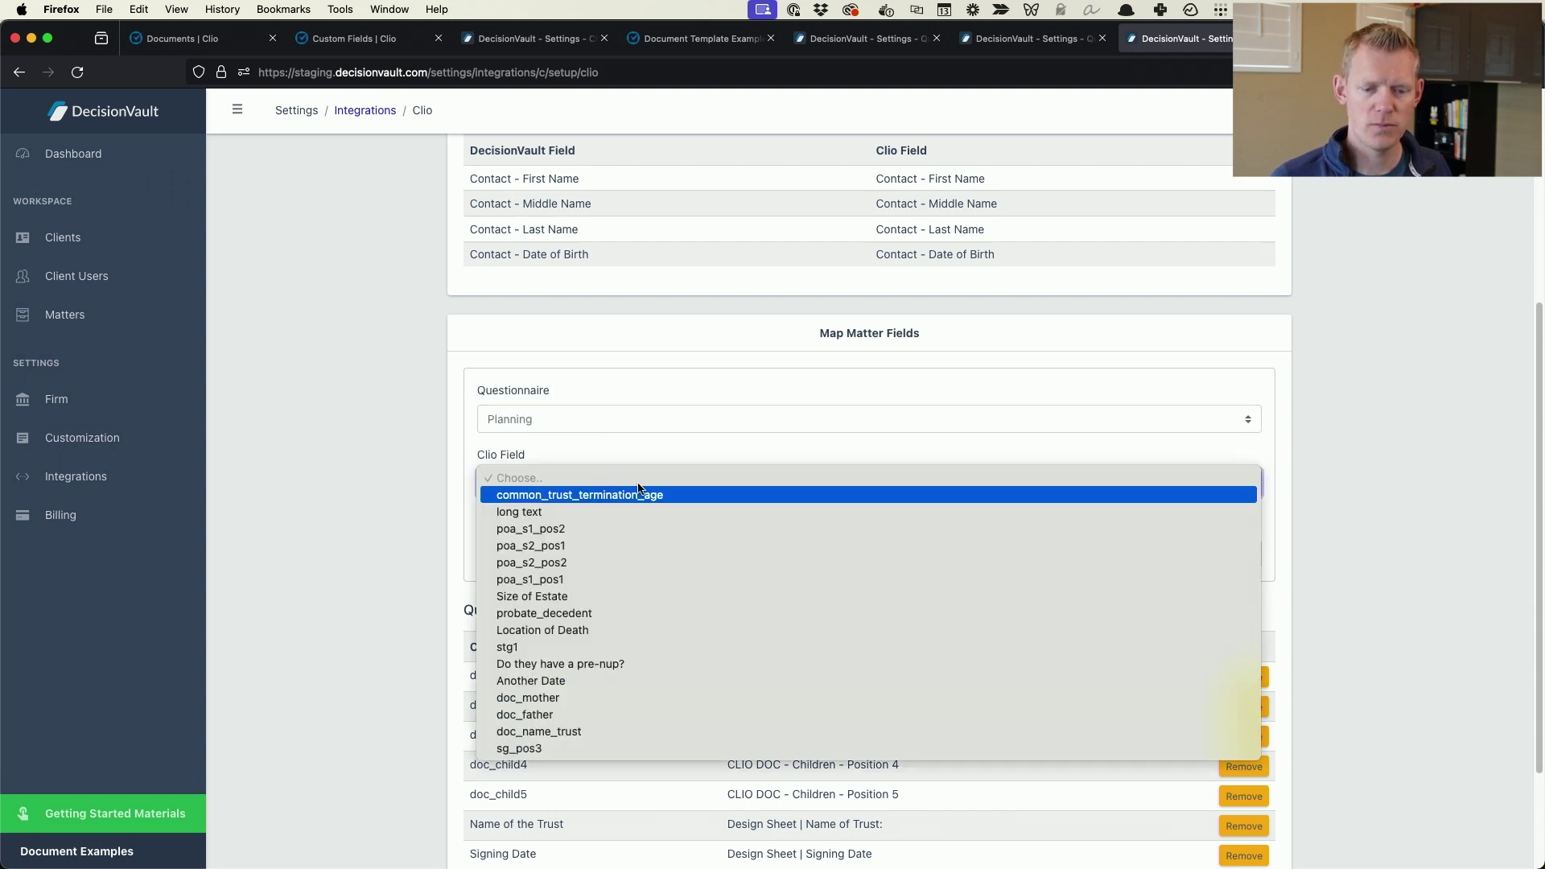
left_click(660, 698)
left_click(635, 553)
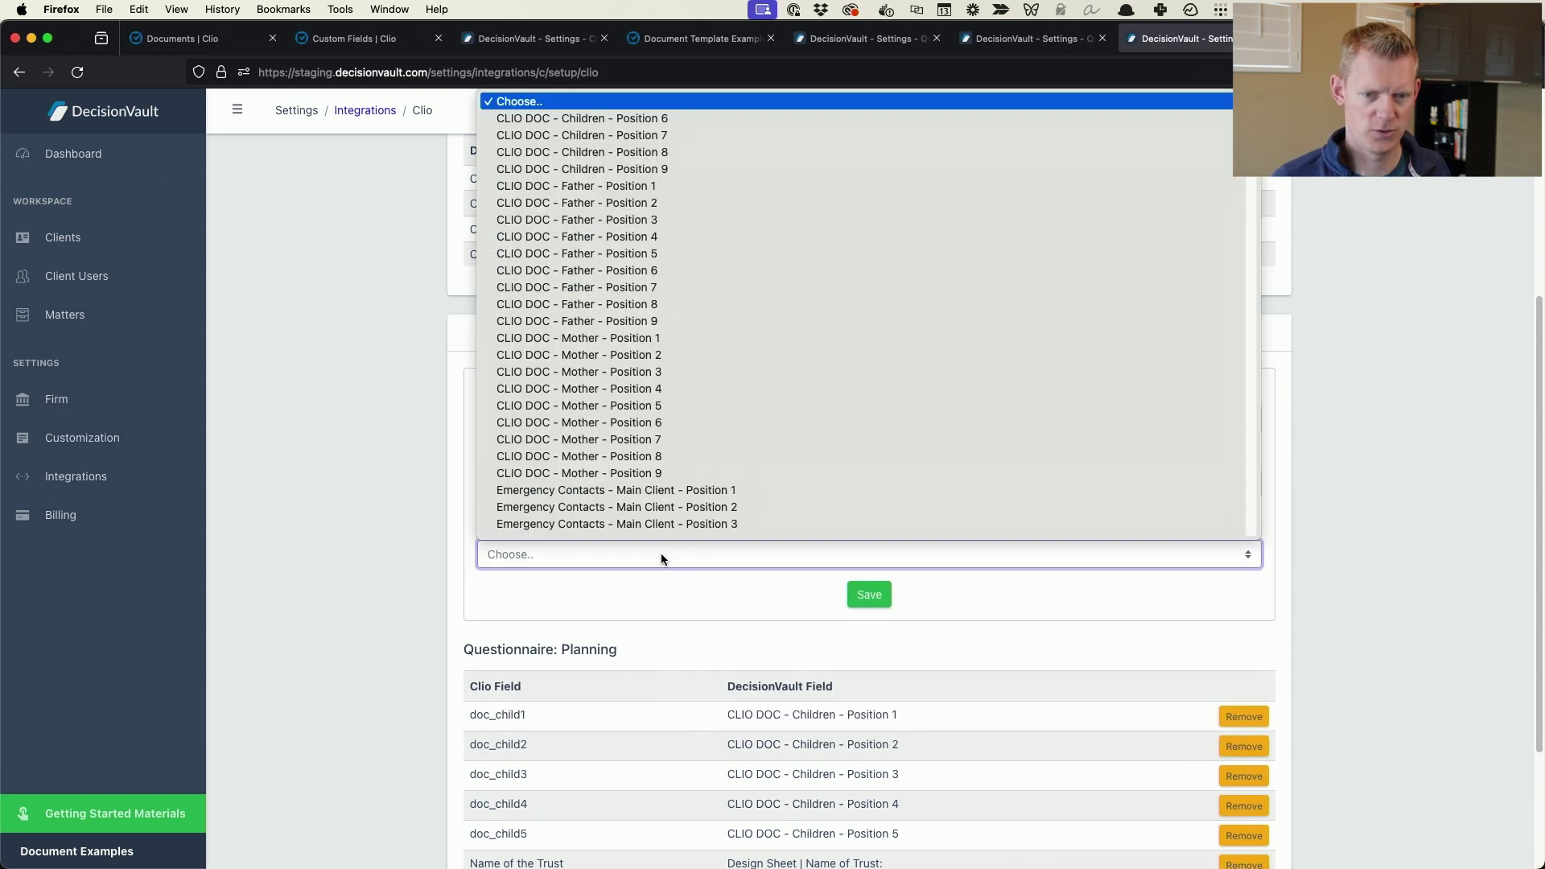
left_click(676, 338)
left_click(869, 595)
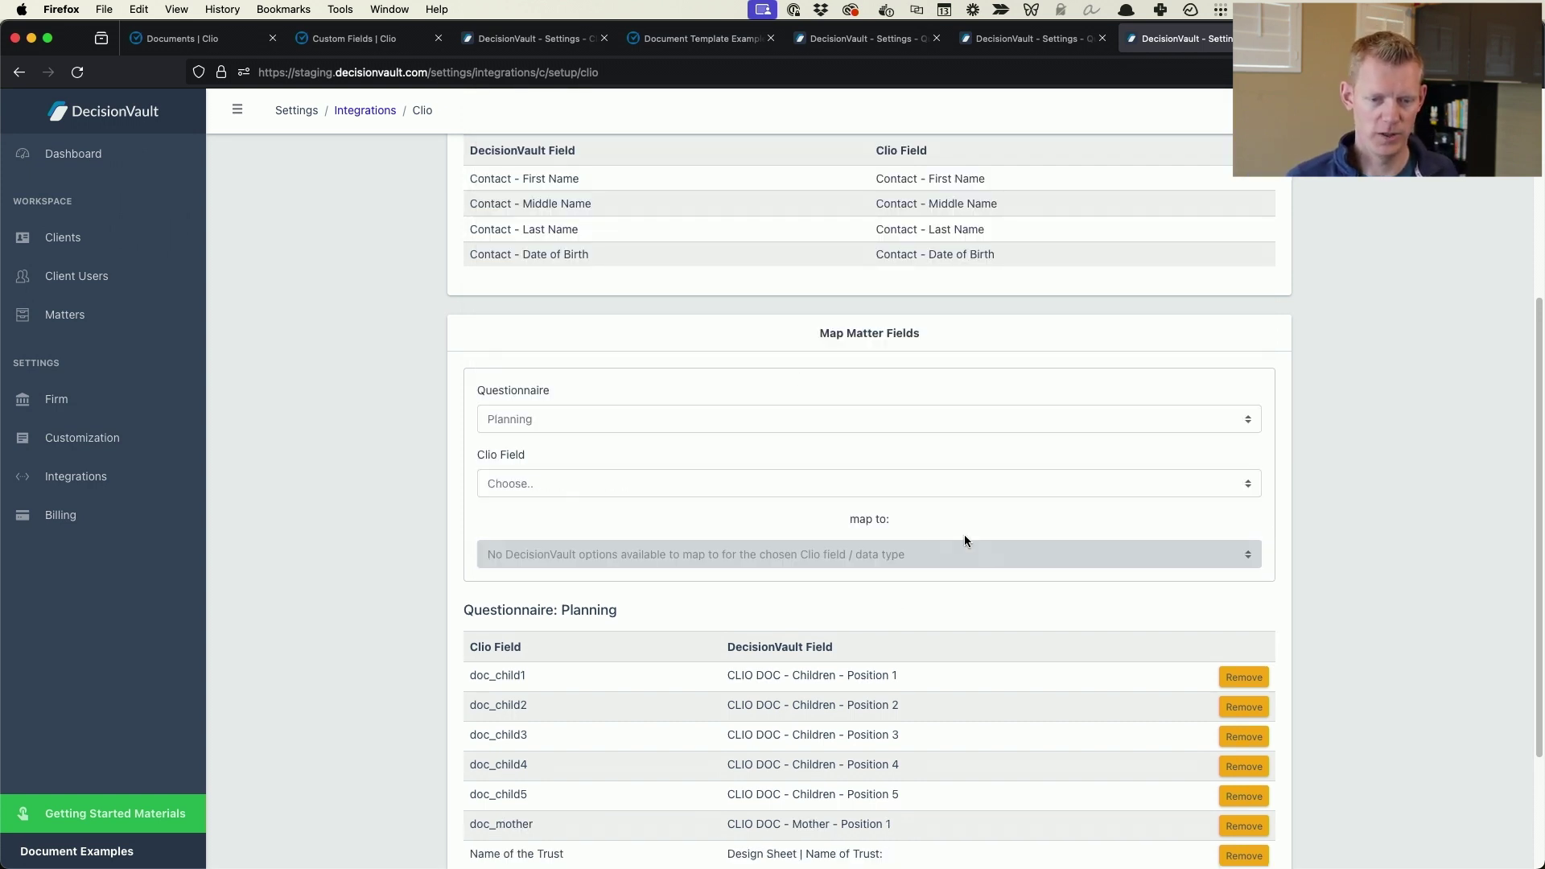
Map the Clio field doc_father to CLIO DOC - Father - Position 1 and save the mapping.
left_click(808, 480)
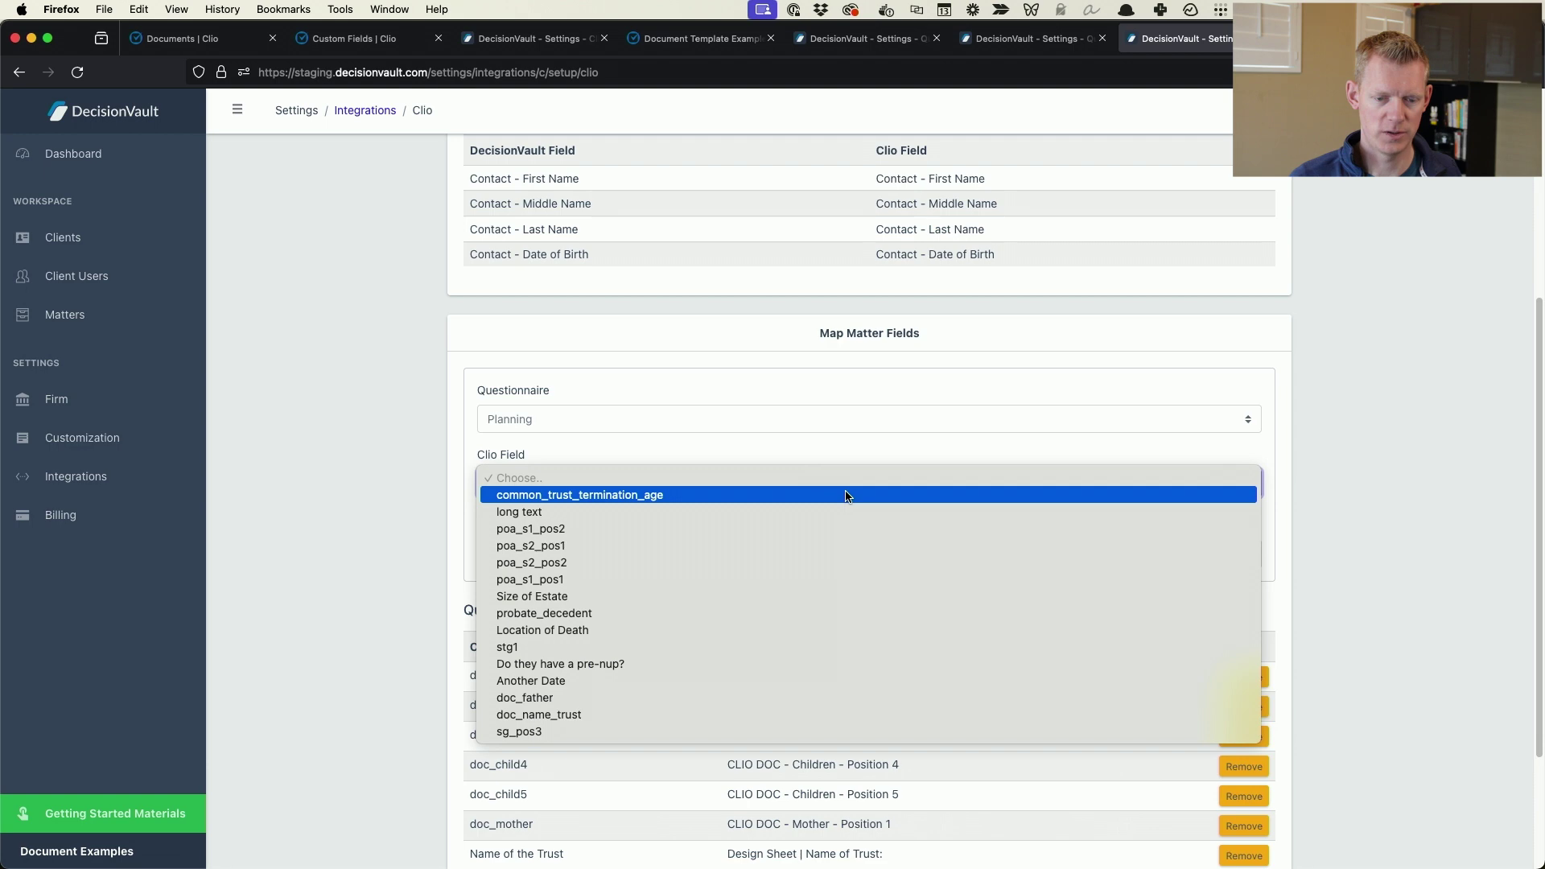
left_click(610, 698)
left_click(613, 551)
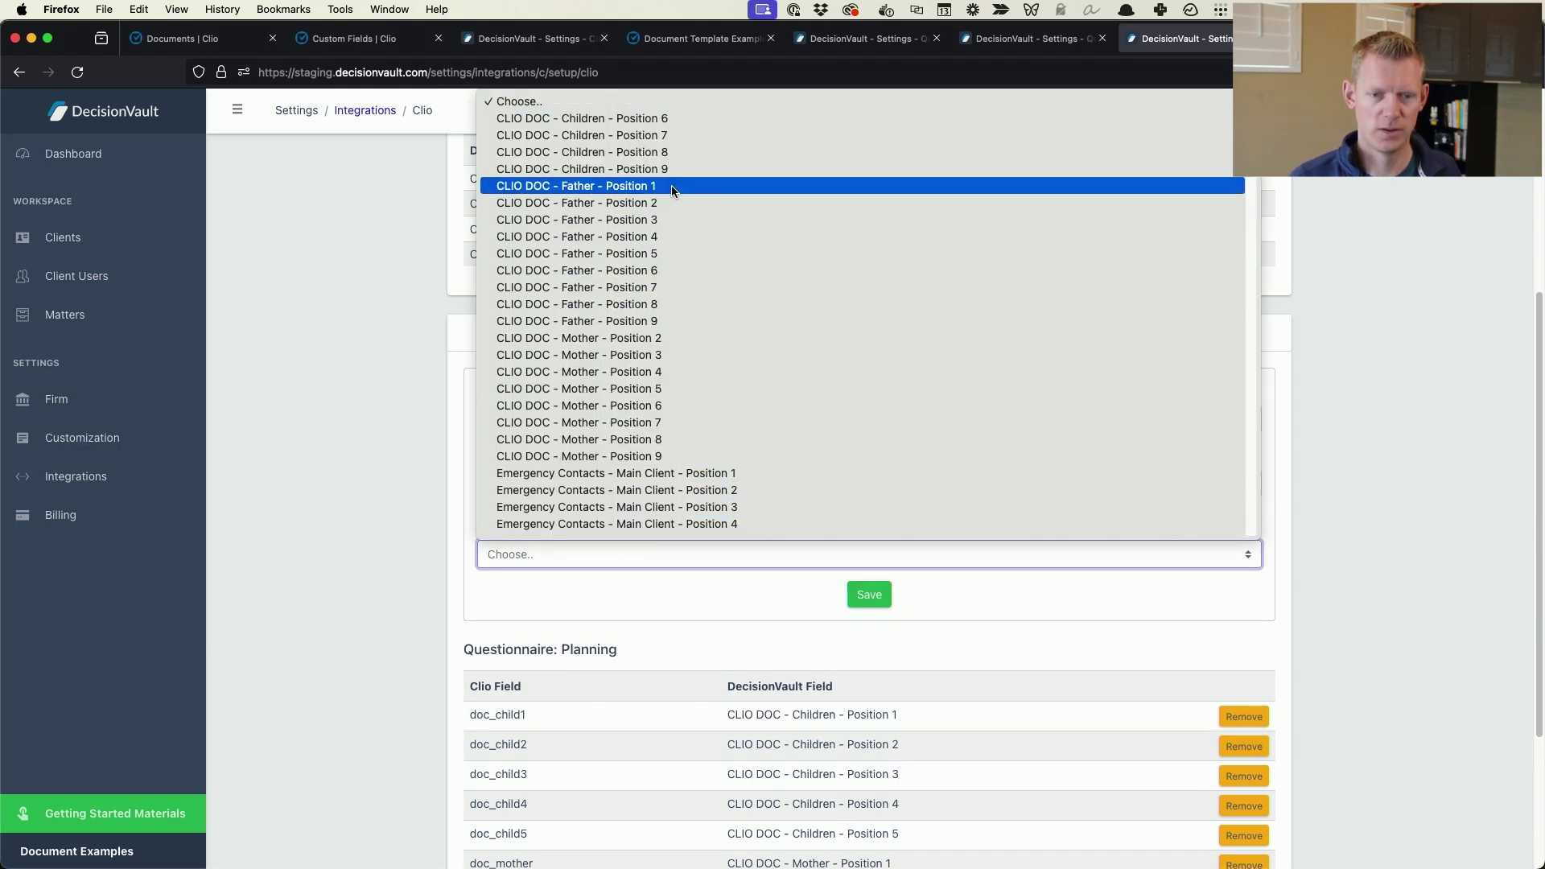
left_click(708, 186)
left_click(869, 593)
Map the number field common_trust_termination_age to the design sheet question on the youngest child's age when the common trust splits, and save it.
scroll(885, 611, "down", 3)
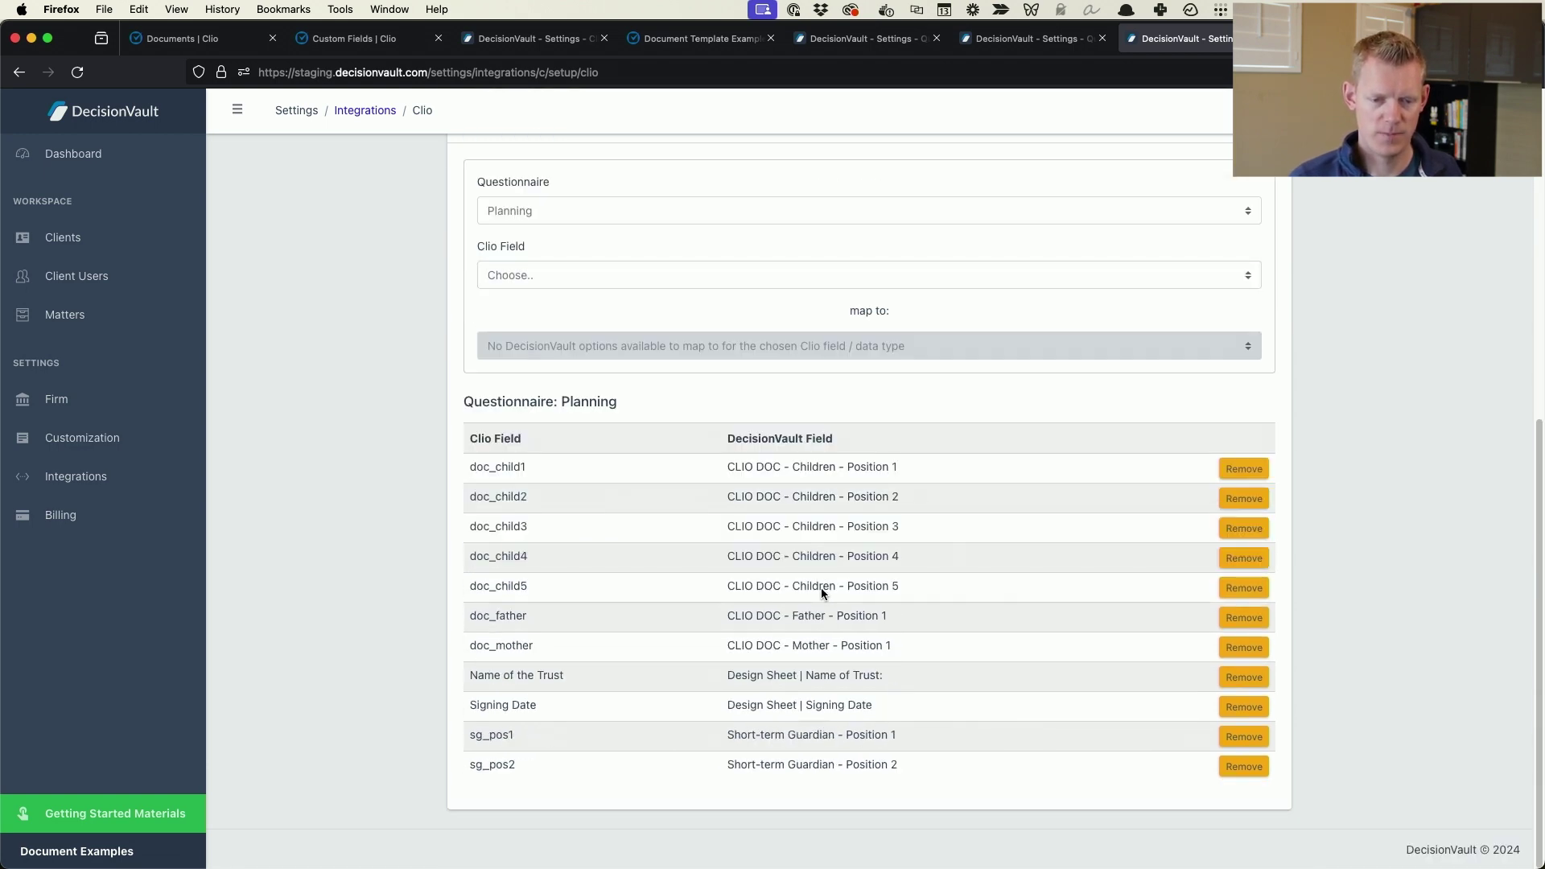
left_click_drag(462, 672, 908, 703)
left_click(909, 704)
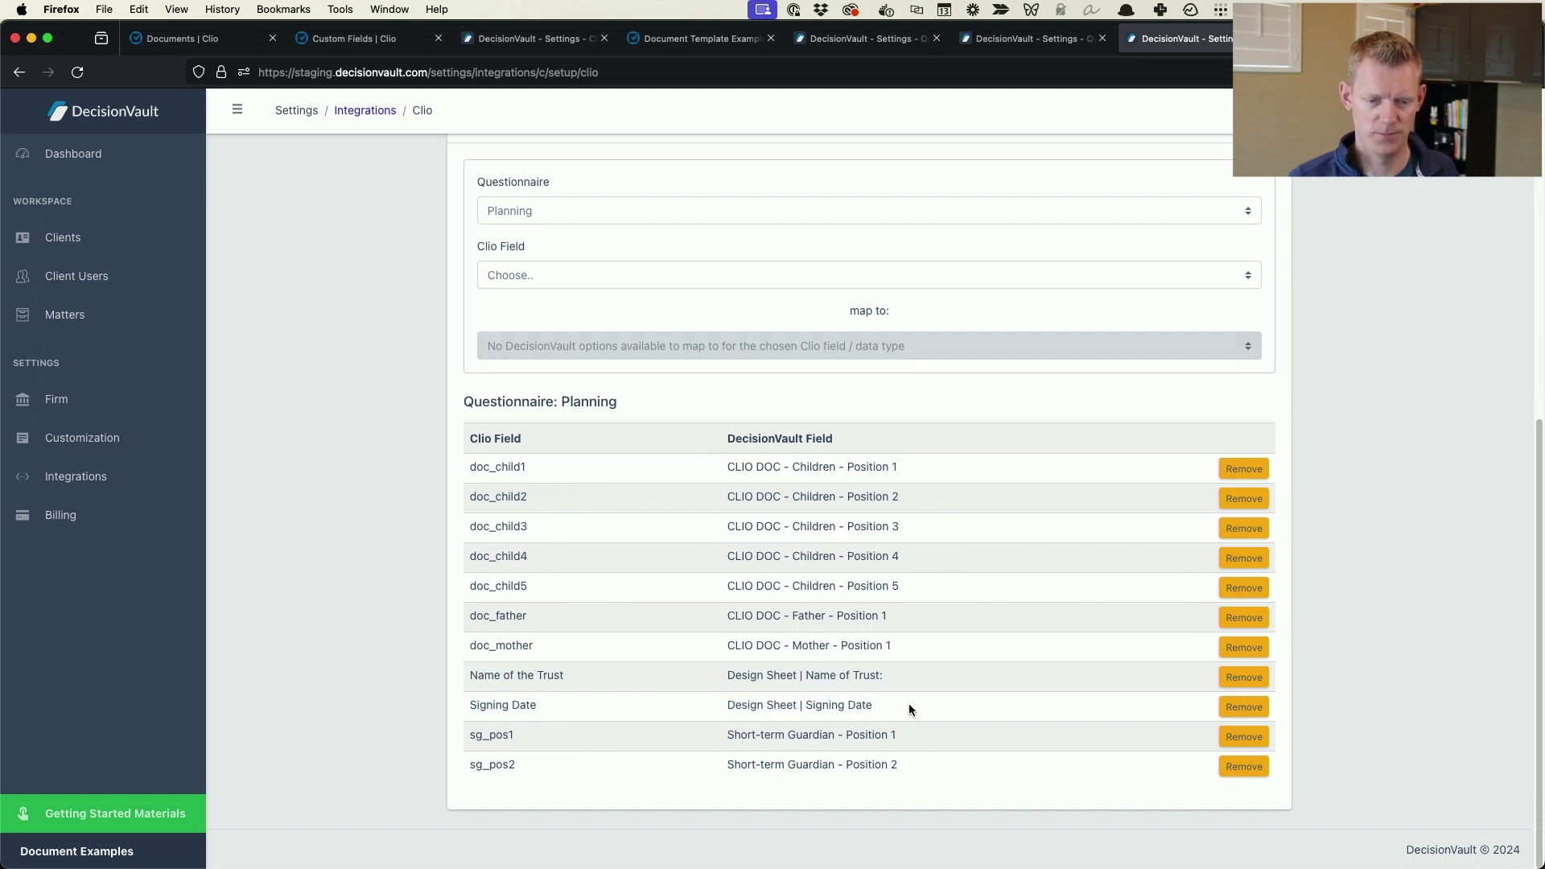
scroll(765, 456, "up", 1)
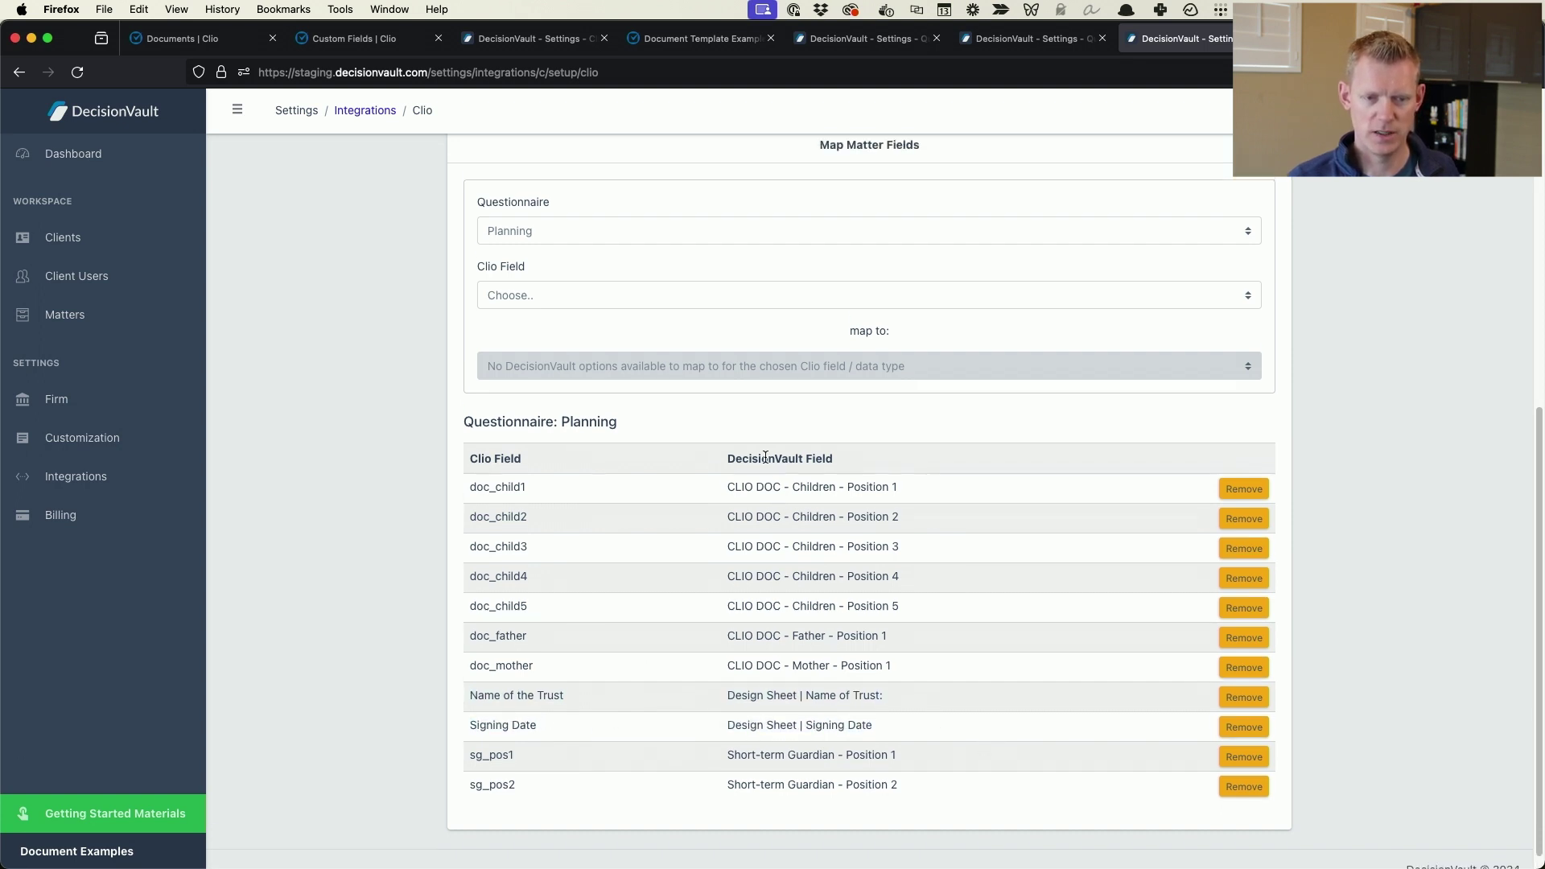
left_click(633, 296)
left_click(657, 321)
left_click(655, 299)
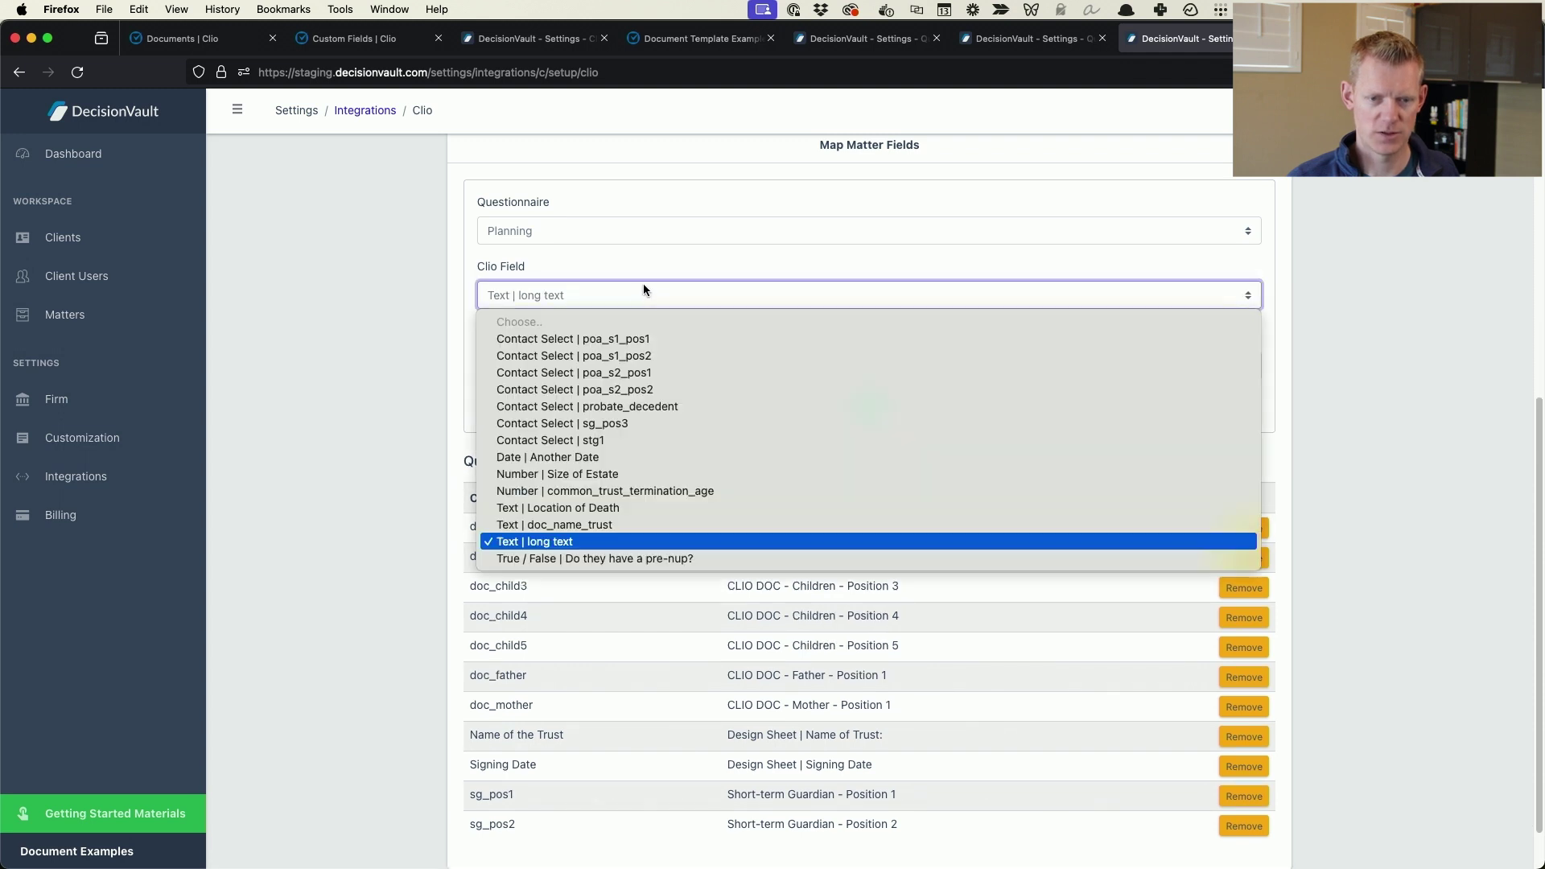
left_click(655, 492)
left_click(576, 362)
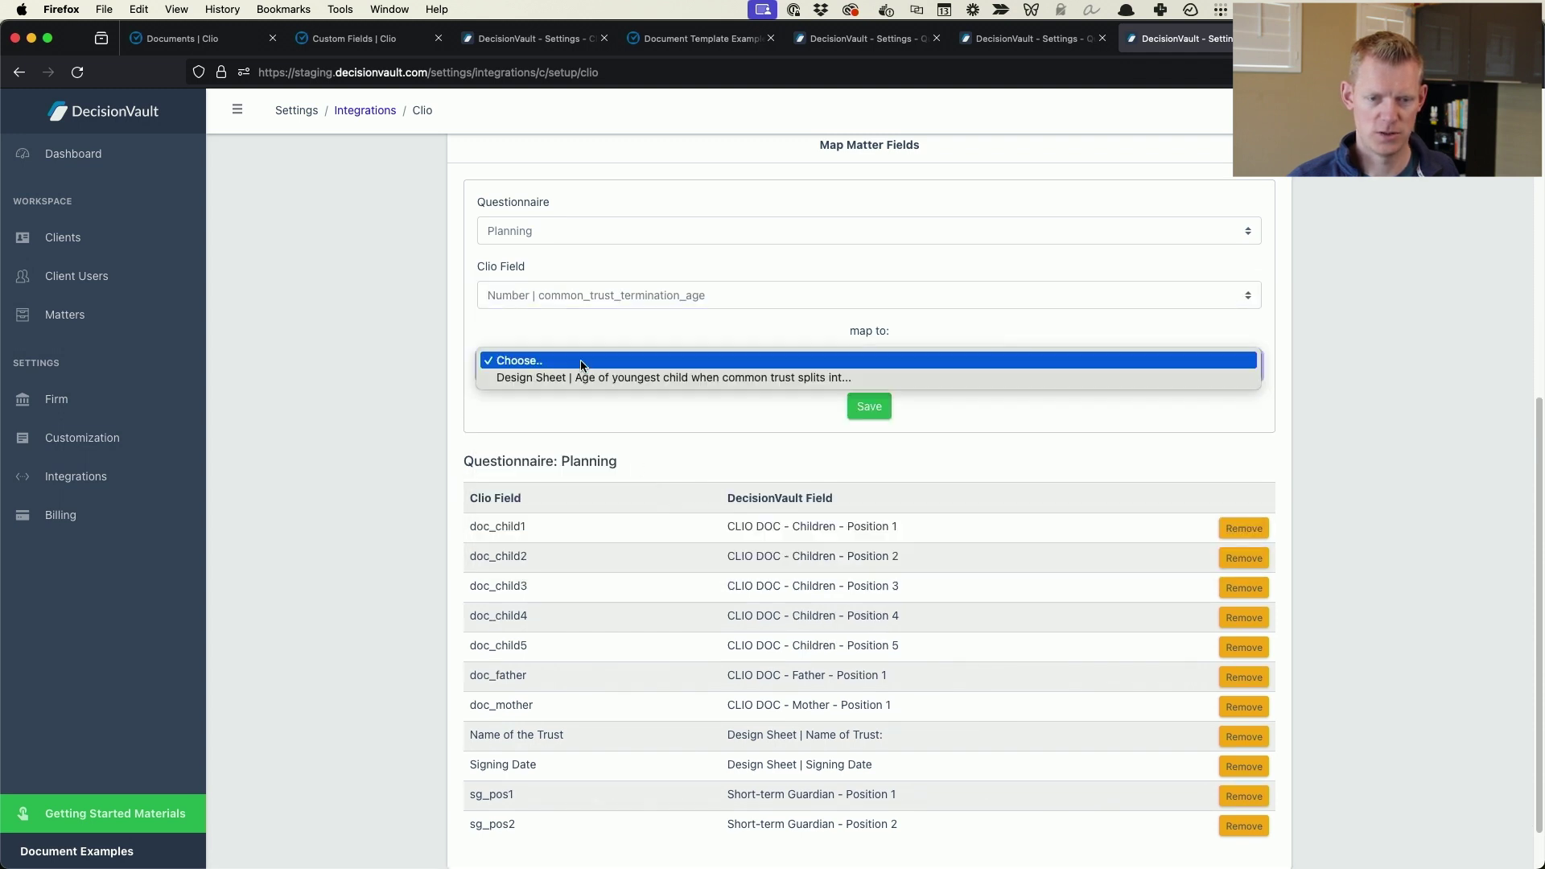
left_click(622, 376)
left_click(880, 409)
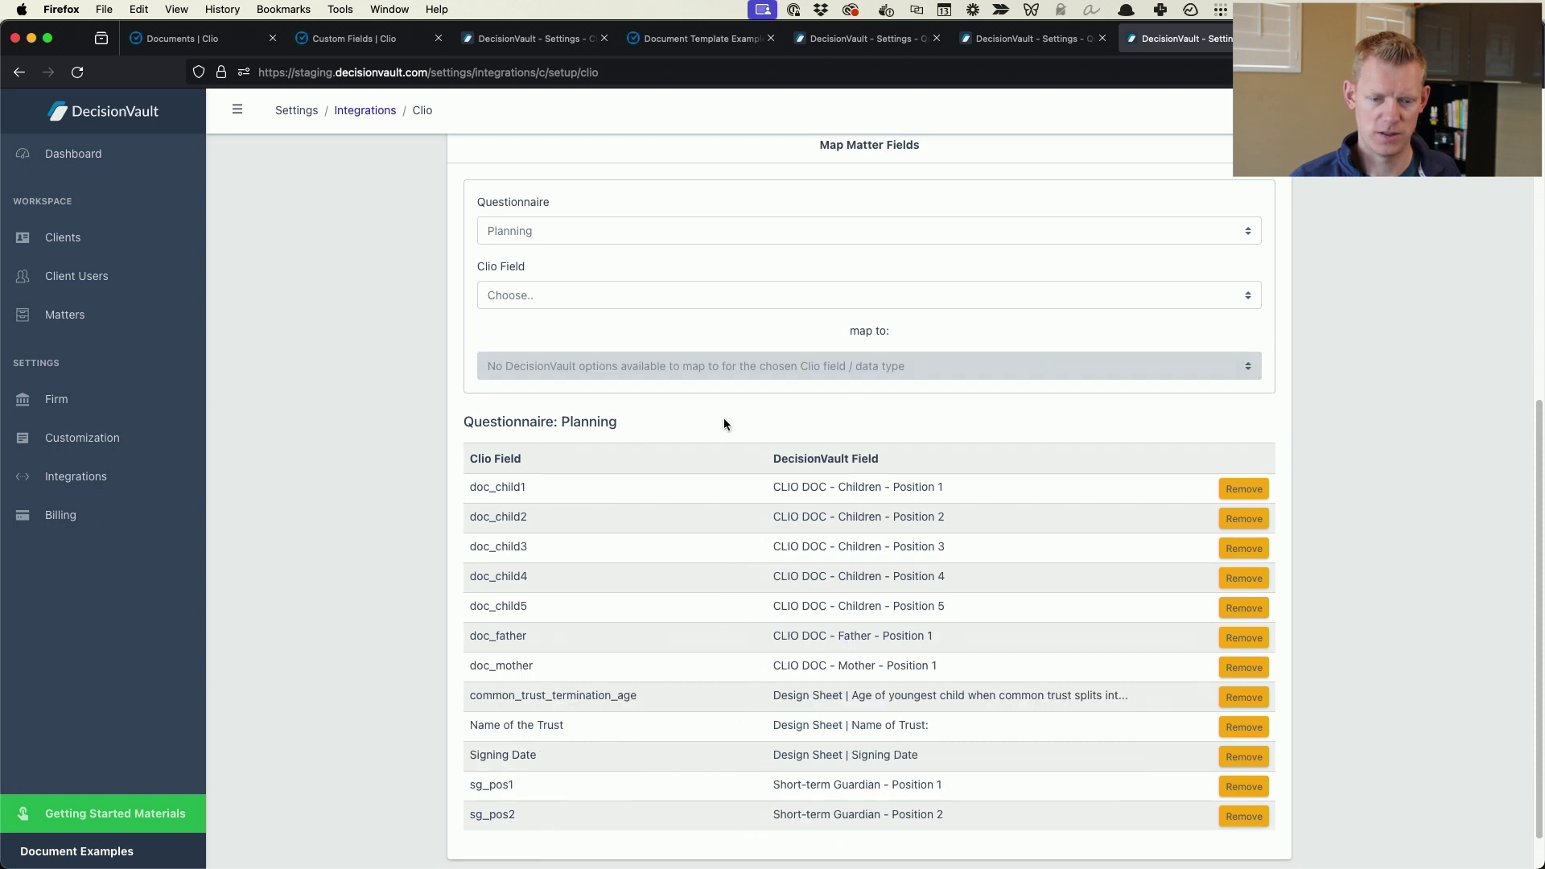
Map the Clio contact field sg_pos3 to Short-term Guardian - Position 3 and save the mapping.
left_click_drag(489, 720, 561, 724)
double_click(527, 755)
left_click_drag(472, 786, 844, 851)
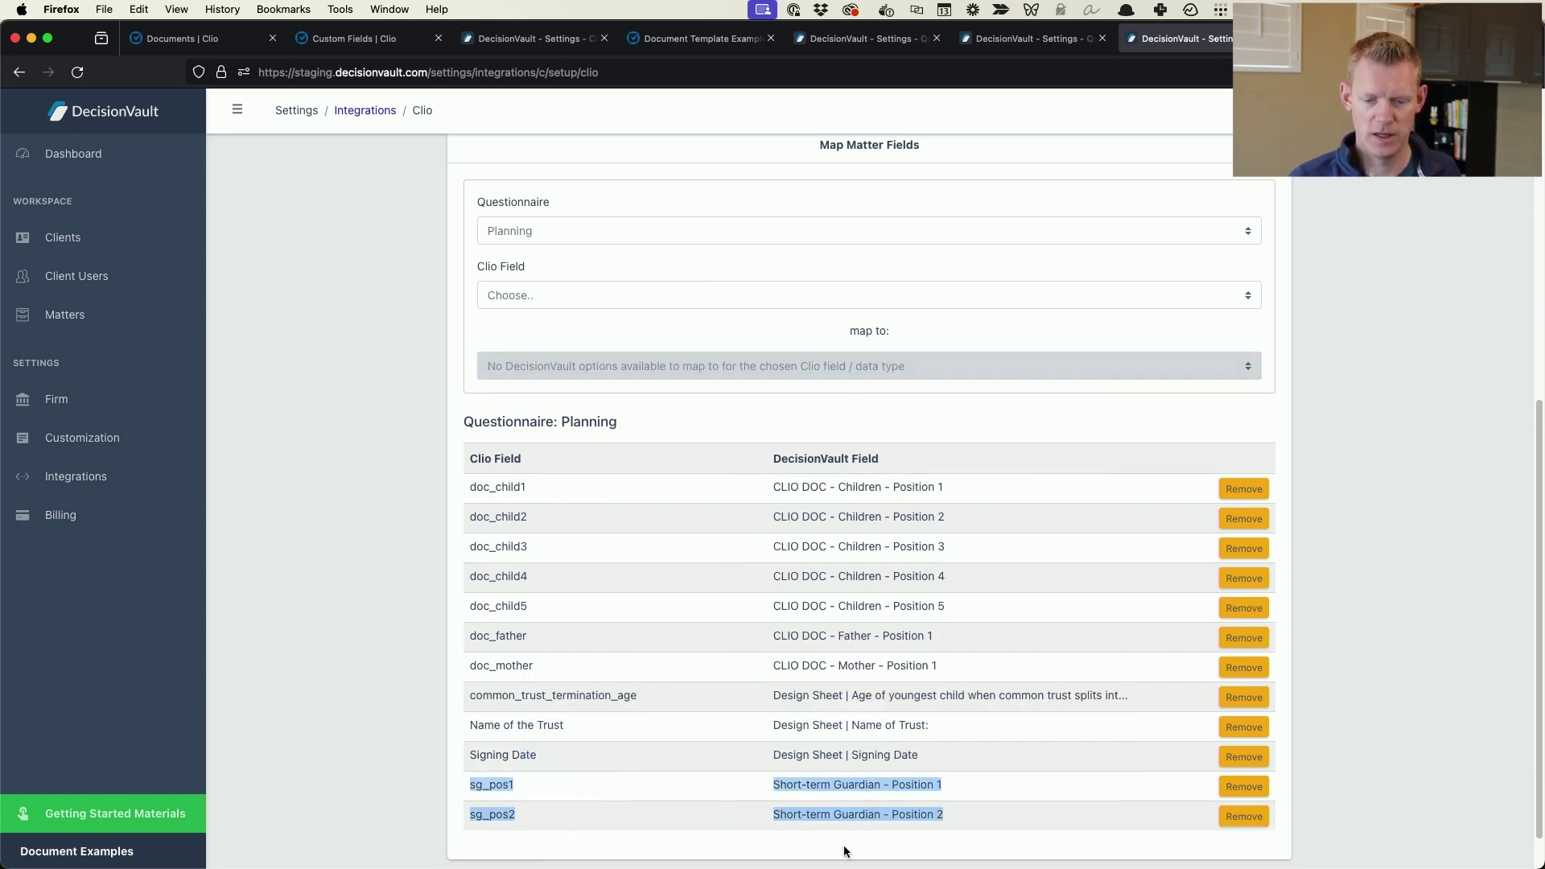
left_click(893, 807)
left_click(560, 295)
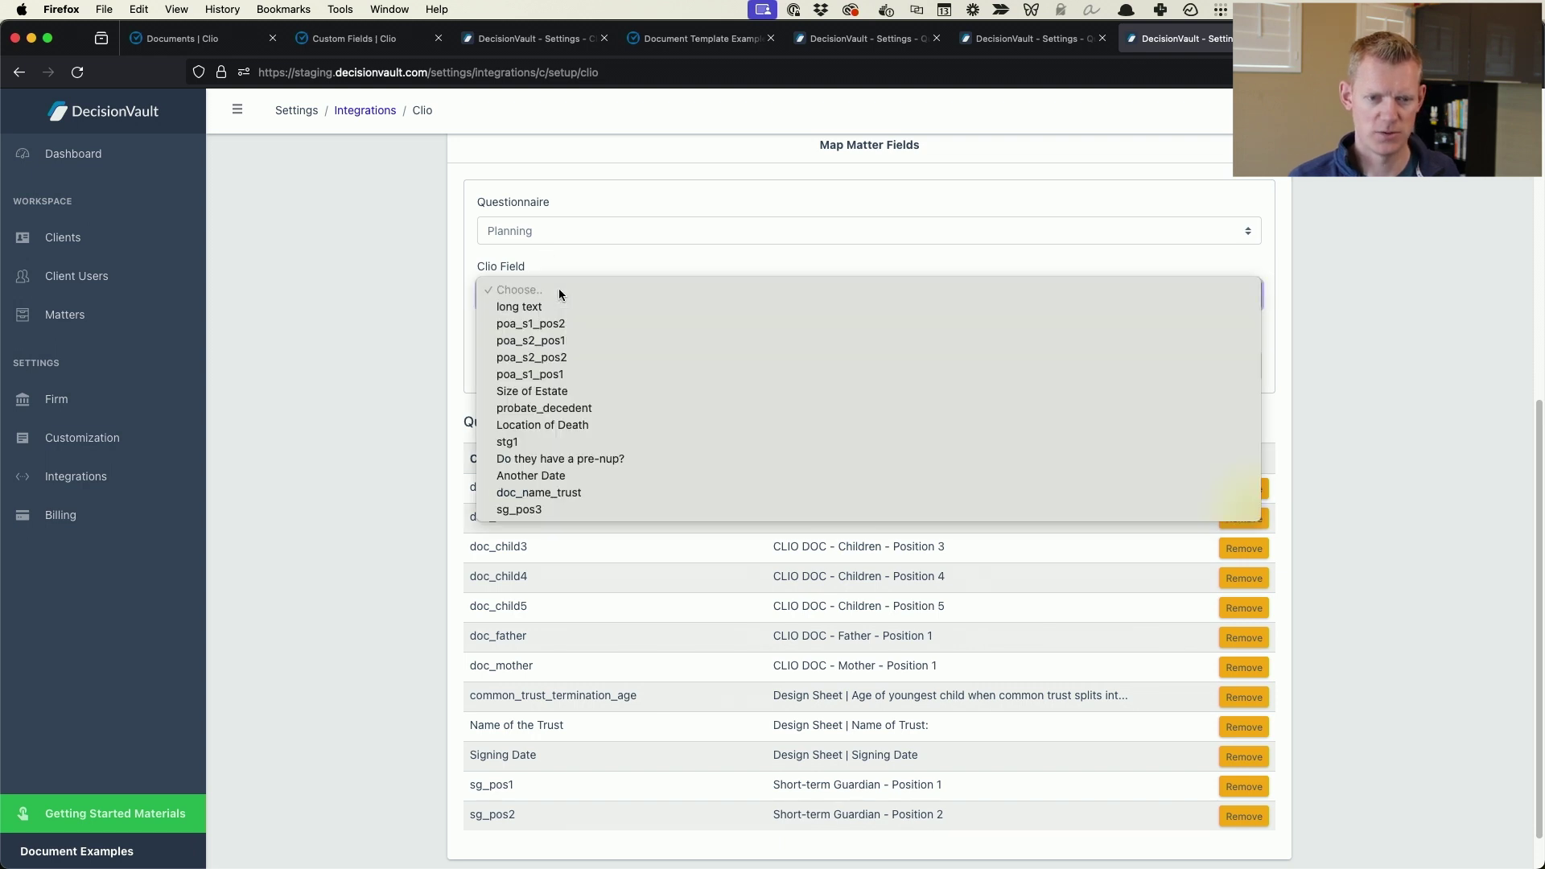
left_click(588, 510)
left_click(602, 363)
scroll(697, 515, "down", 2)
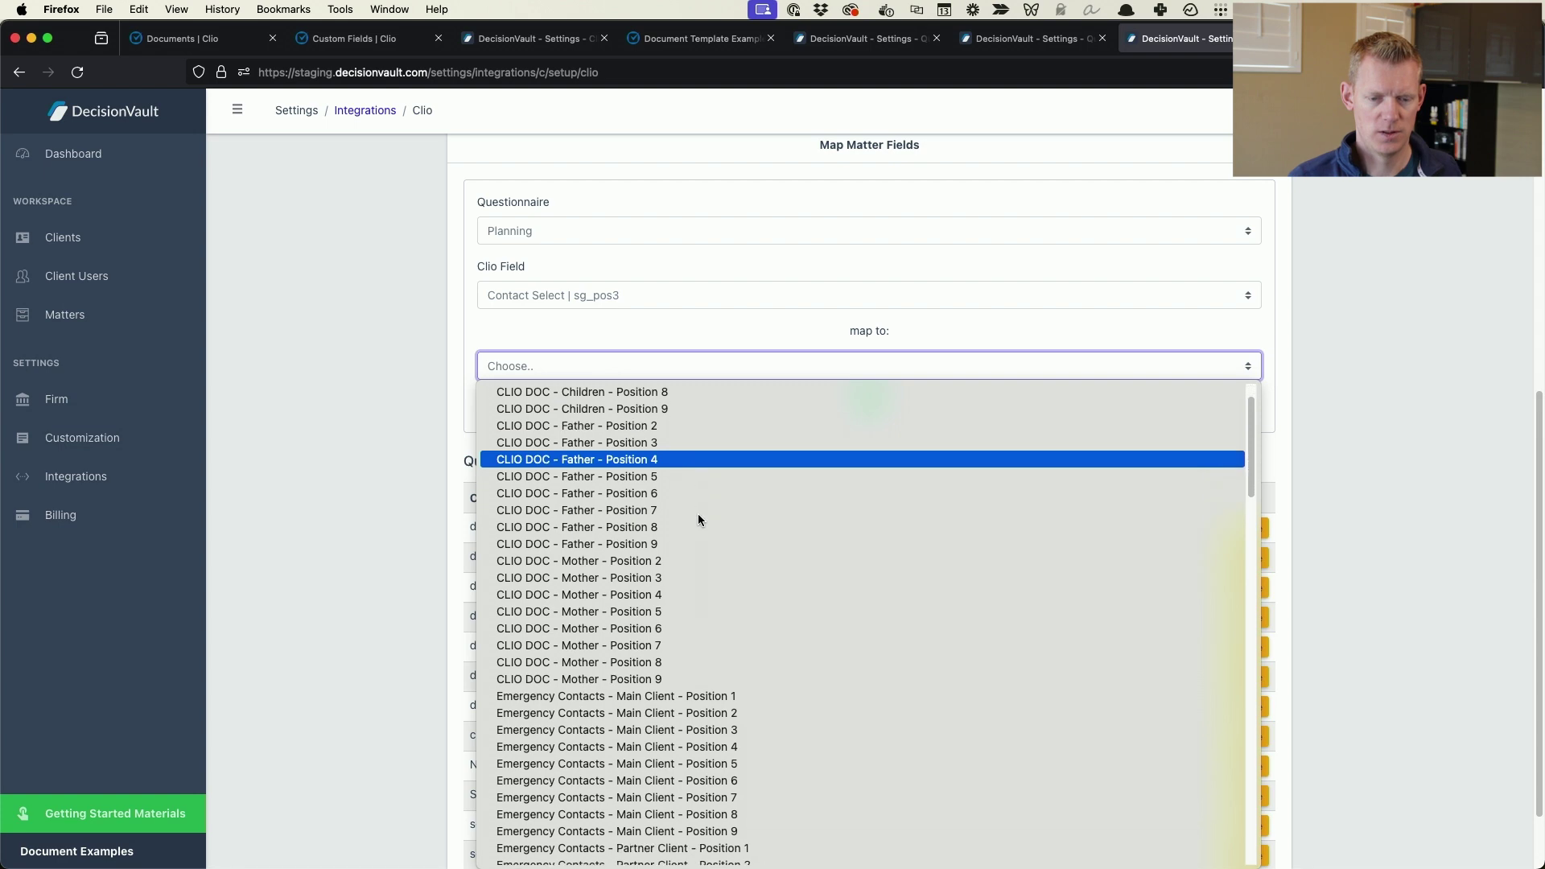
scroll(697, 514, "down", 20)
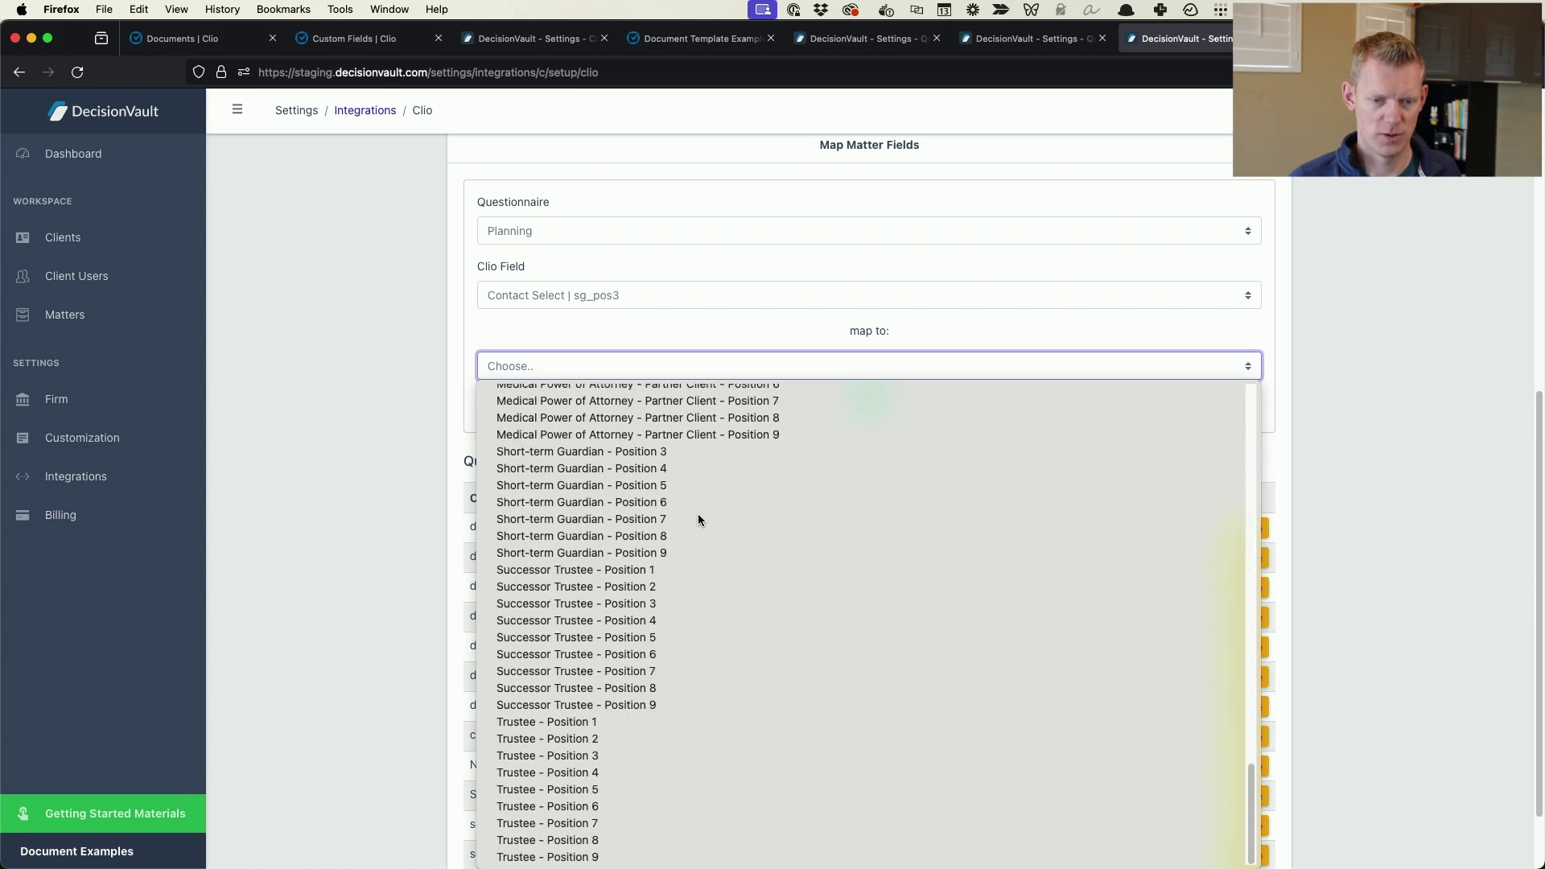
left_click(672, 453)
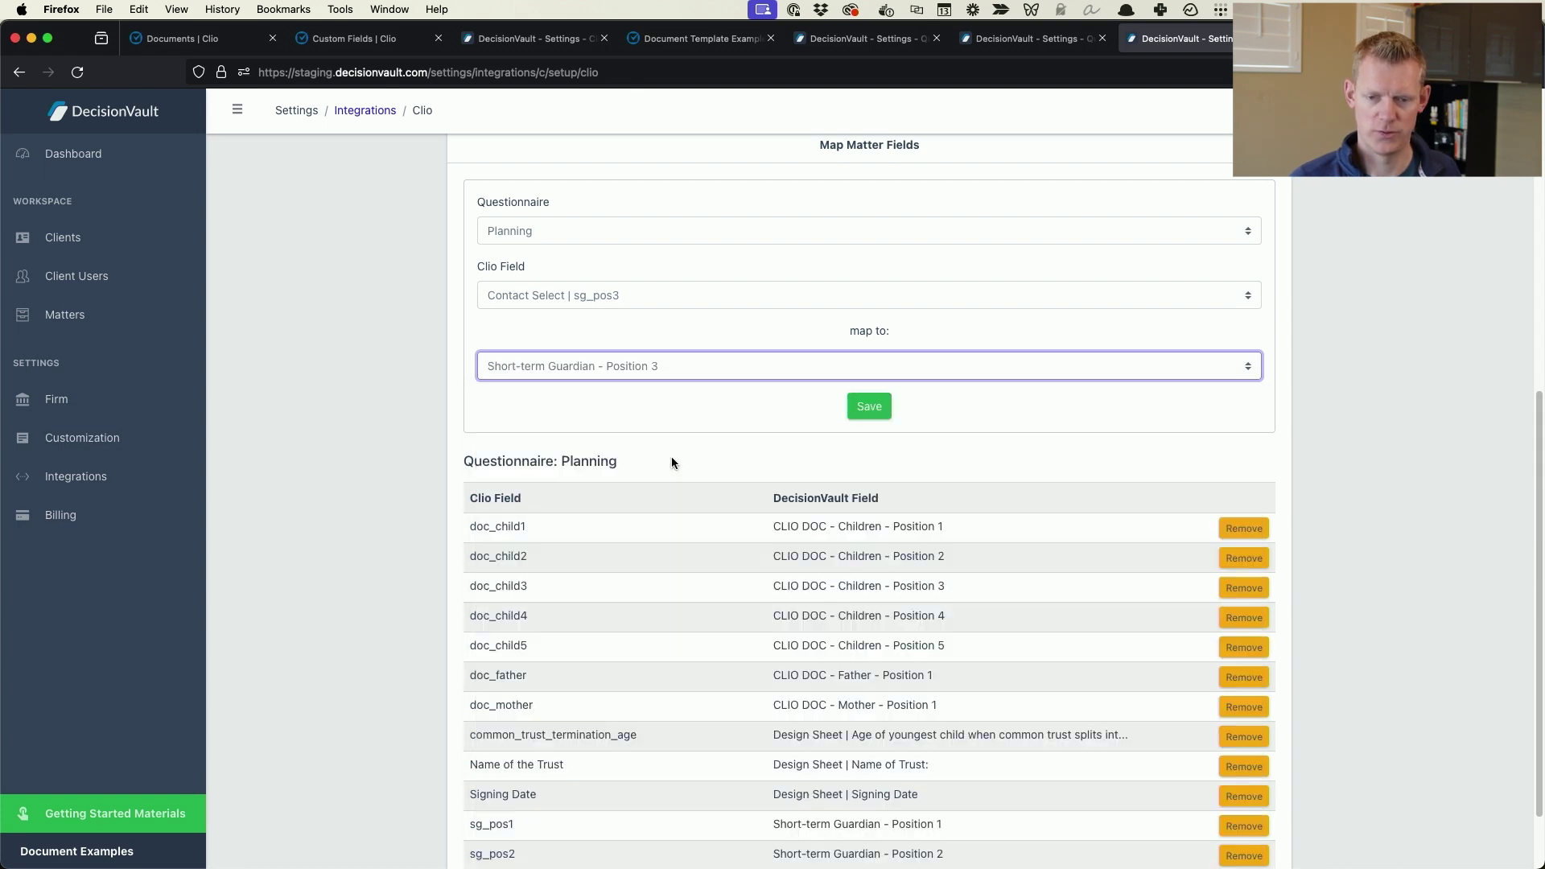
left_click(867, 404)
Review the Planning questionnaire's mapping list, comparing the Clio child and trust age fields with their DecisionVault counterparts.
scroll(900, 424, "down", 2)
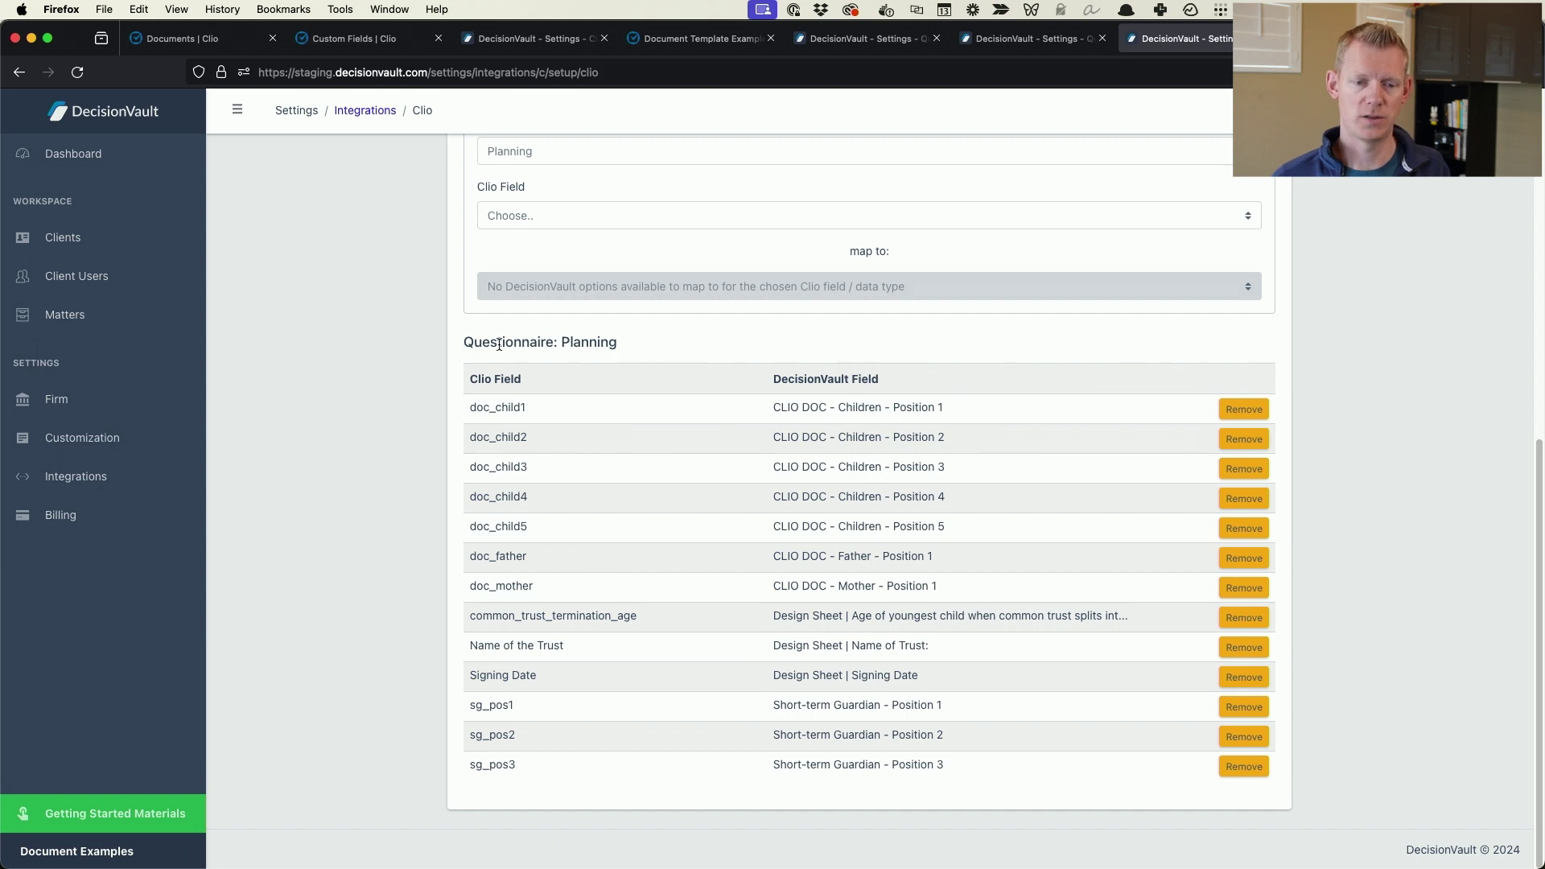
left_click_drag(459, 342, 703, 352)
left_click(704, 351)
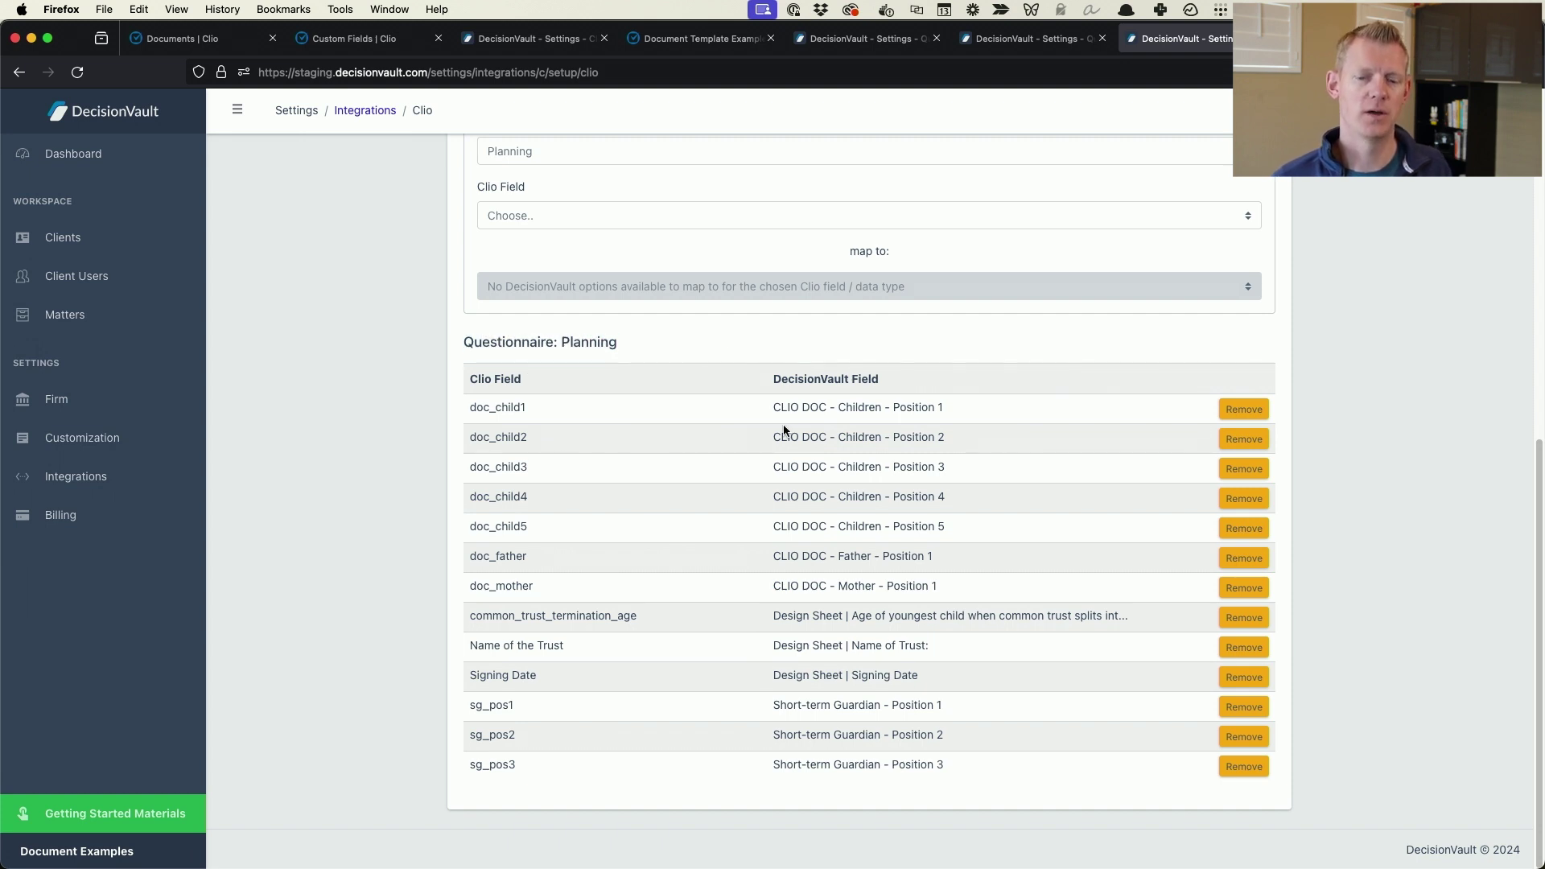
left_click_drag(960, 408, 773, 408)
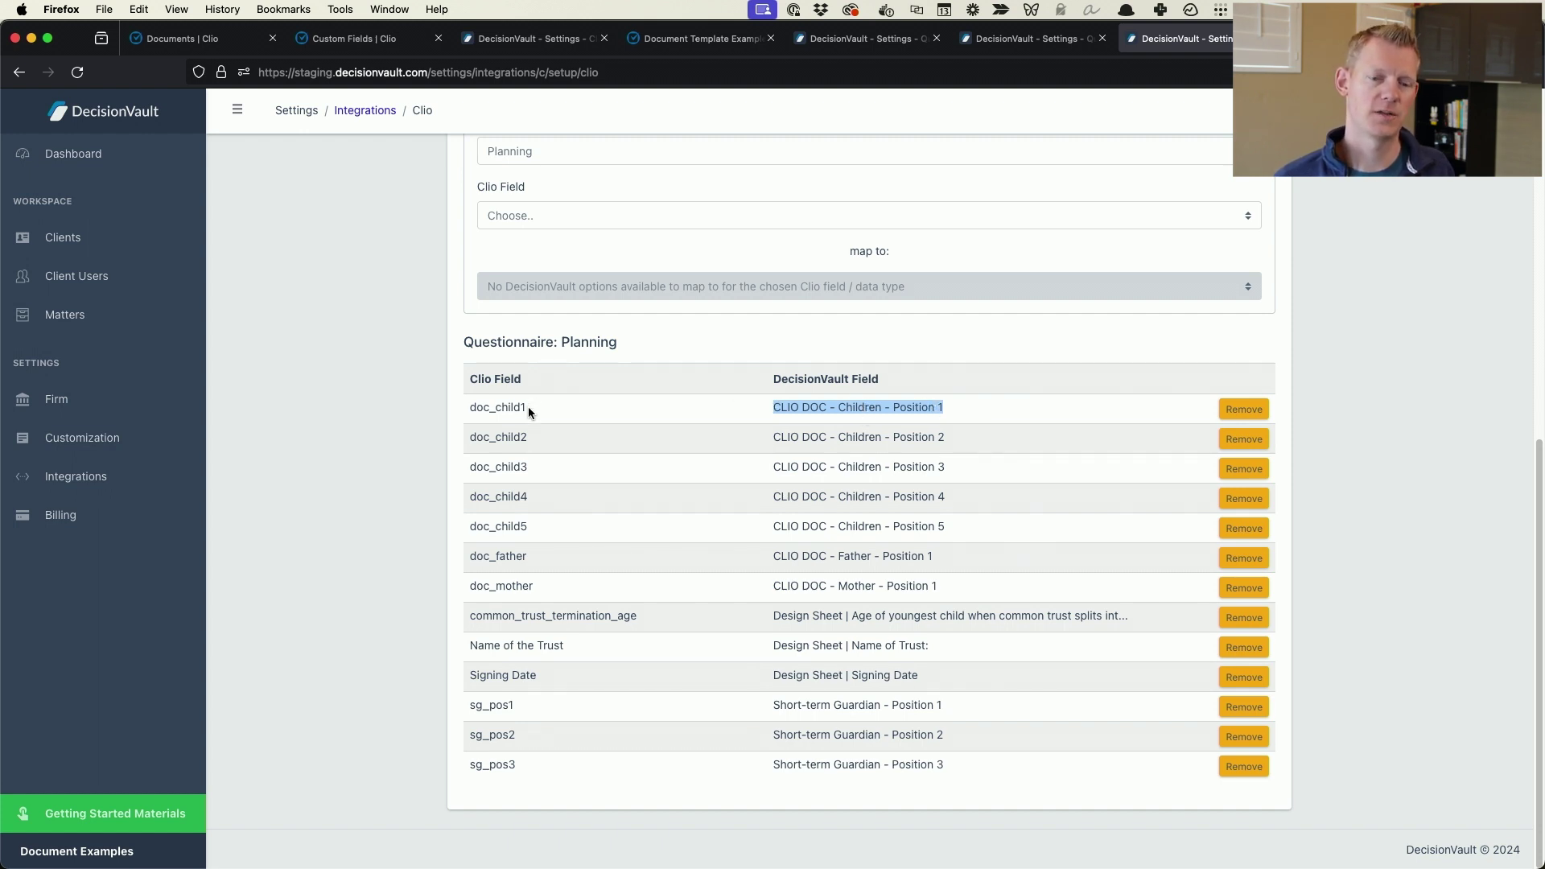
left_click_drag(528, 408, 466, 407)
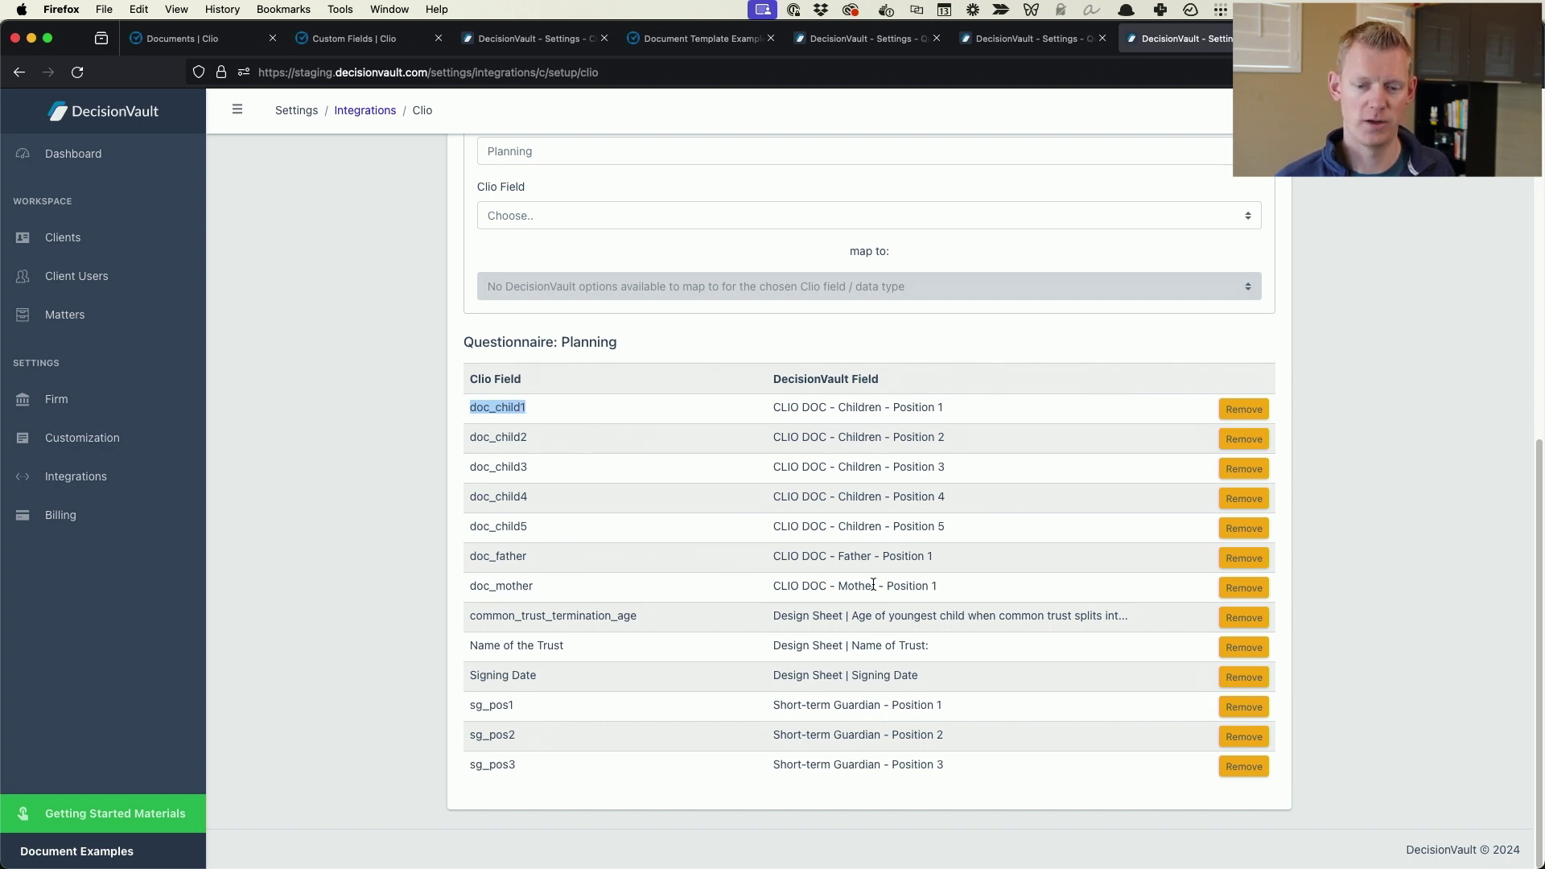
left_click_drag(955, 504, 625, 505)
left_click(631, 519)
left_click_drag(948, 526, 768, 526)
left_click_drag(915, 437, 857, 437)
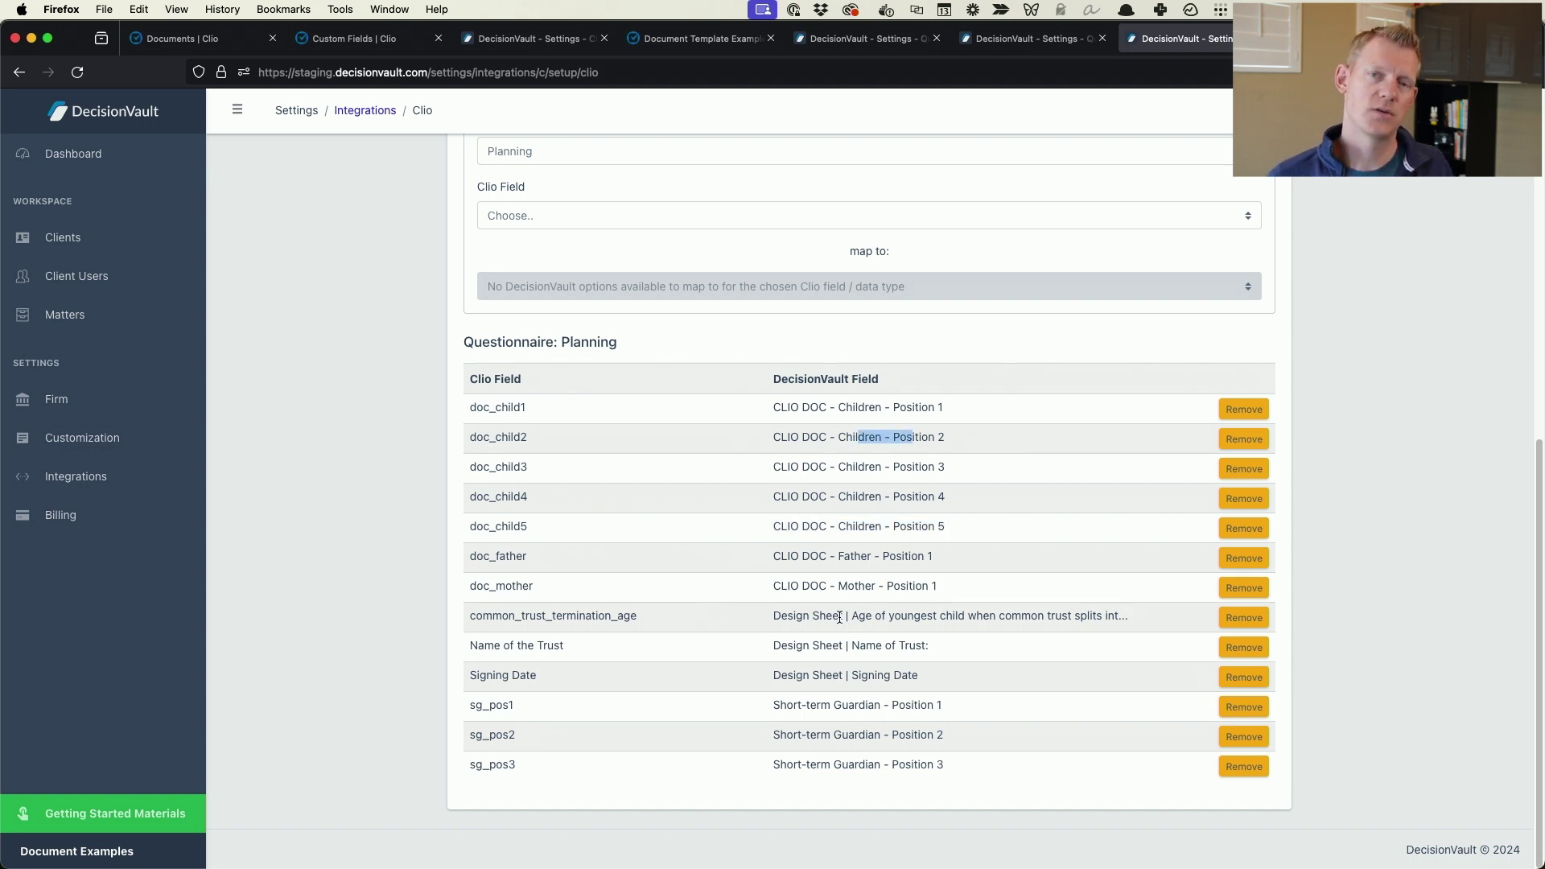
left_click_drag(850, 619, 1022, 622)
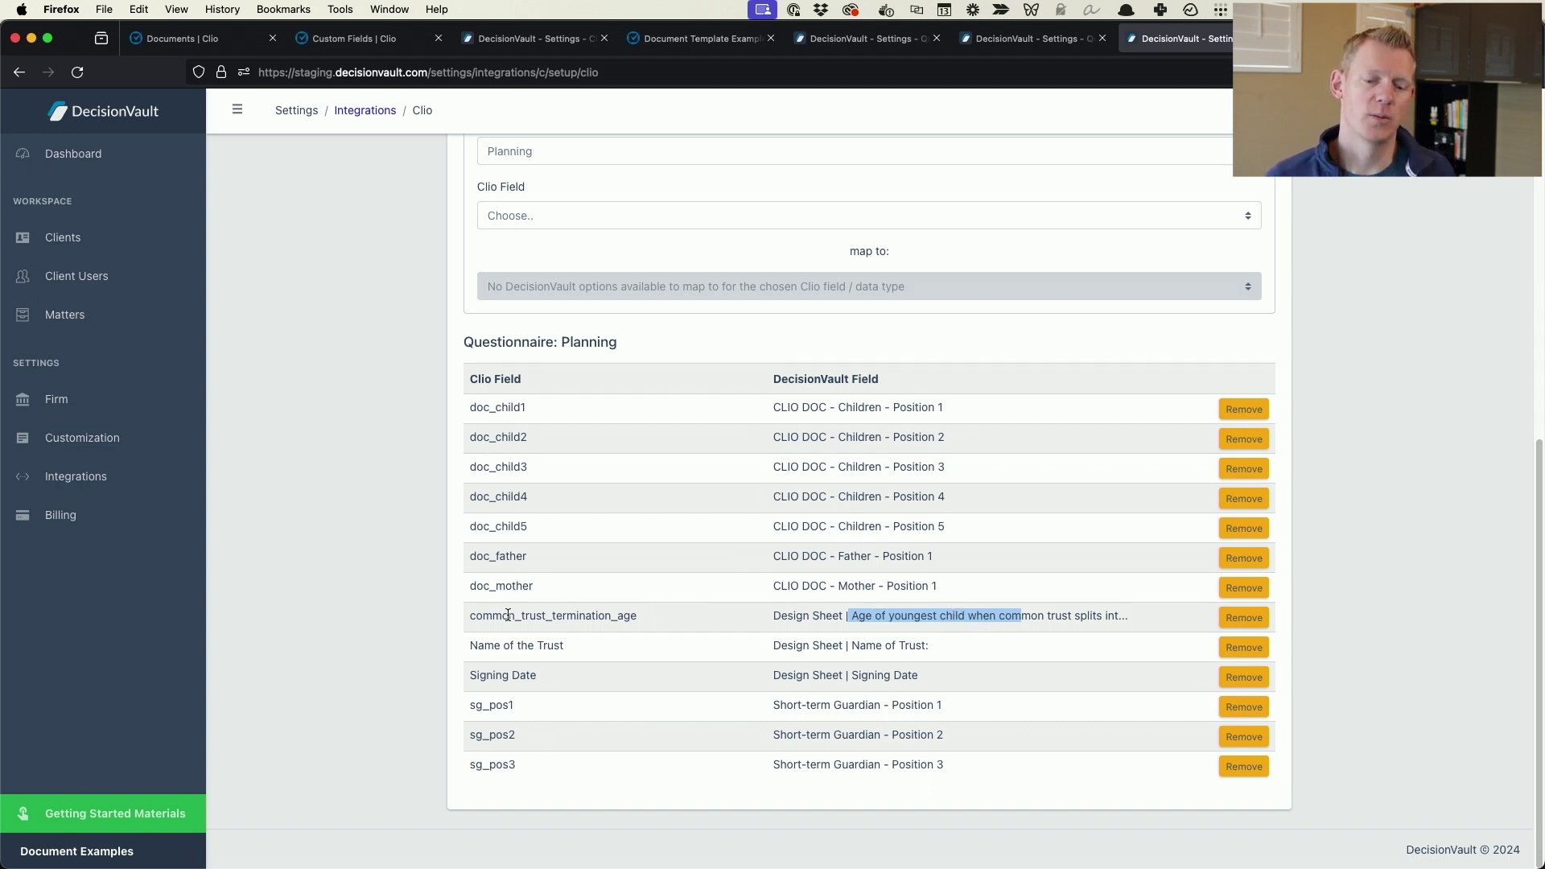
left_click_drag(507, 616, 675, 632)
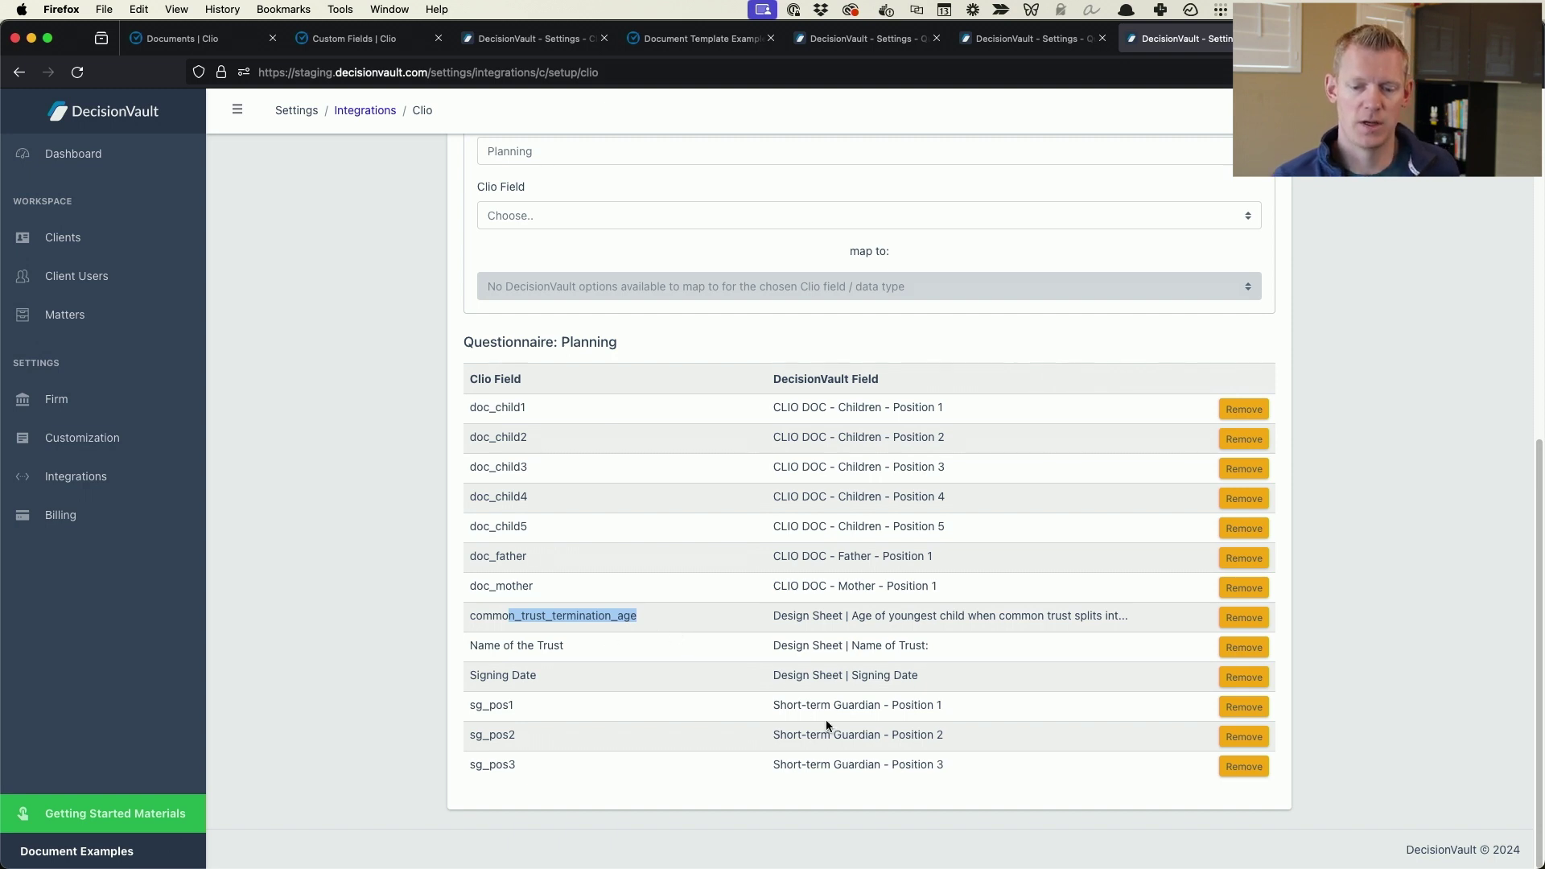
Open the Demo - Filled in Matter from the Matters list and display its on-screen design sheet.
key("ctrl+shift+Tab")
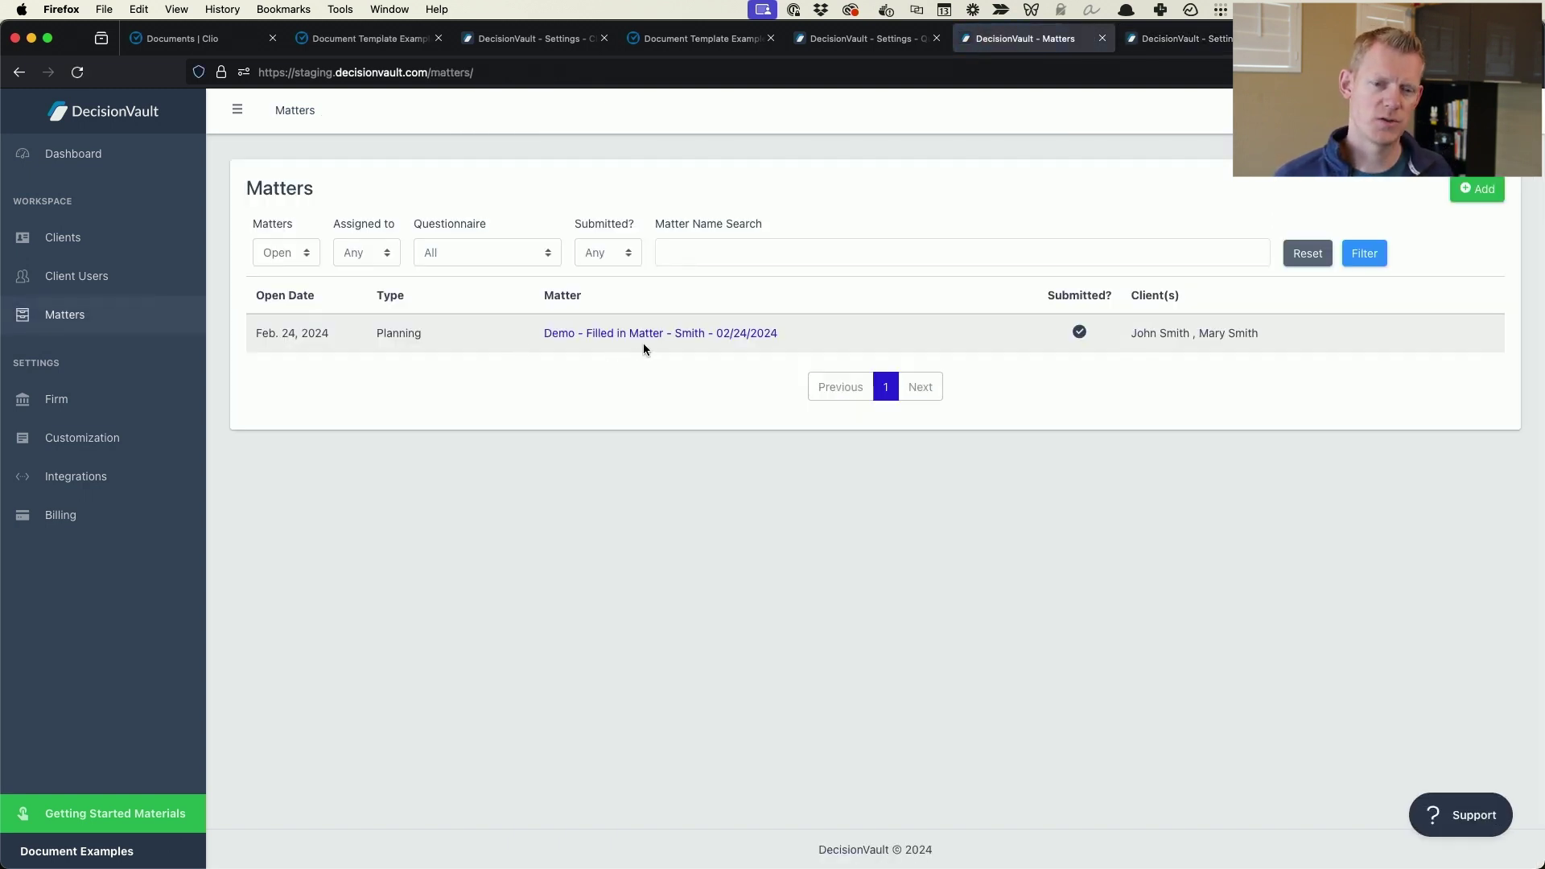
left_click(650, 333)
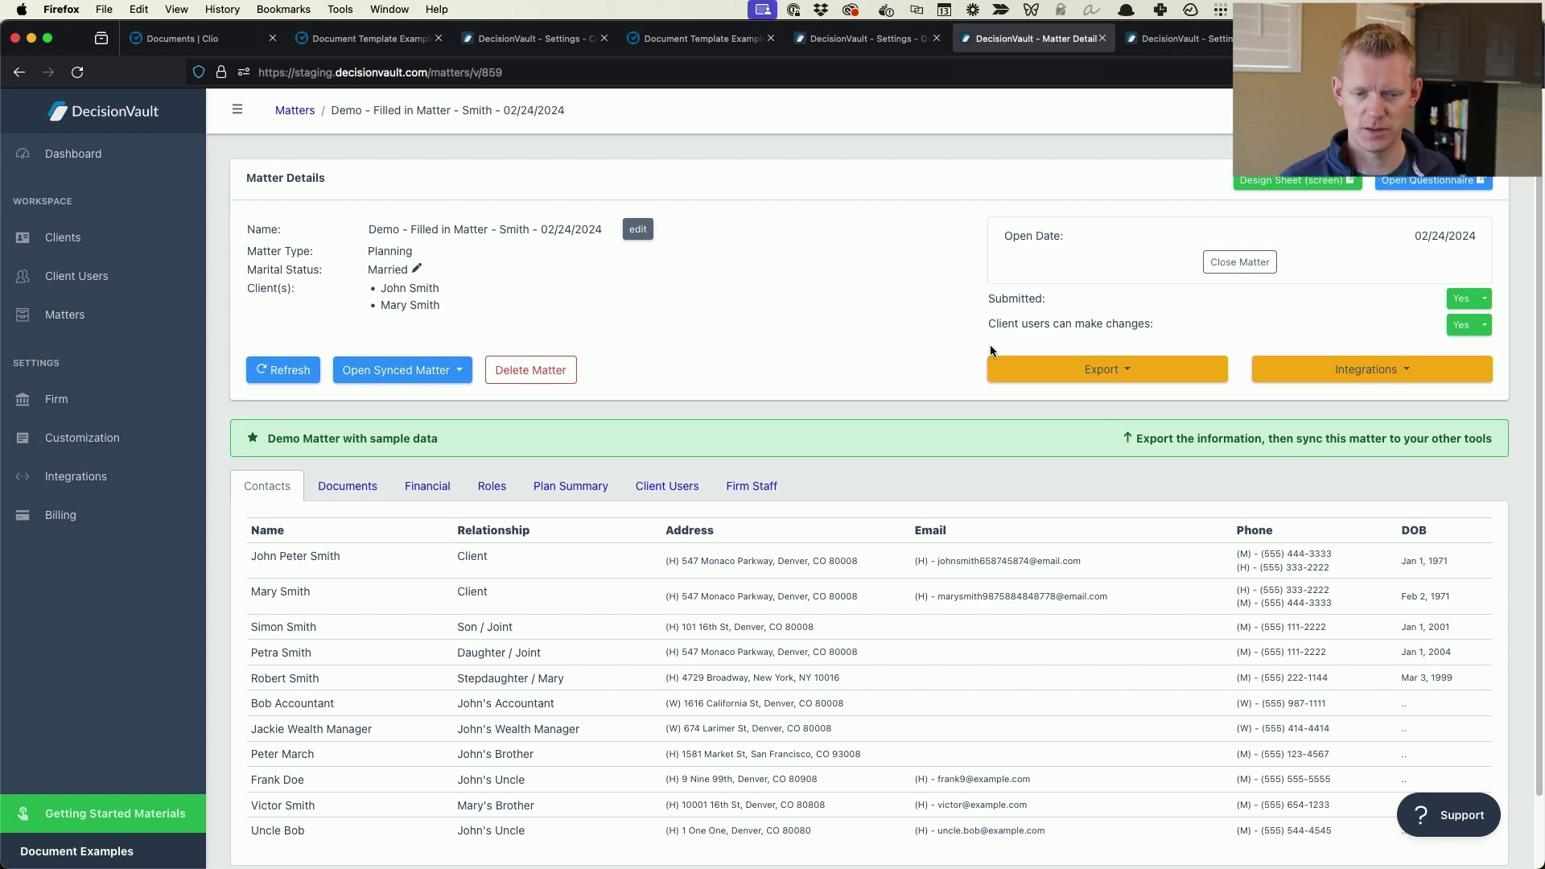
left_click(1291, 182)
Check the trust names and the signing date in the Trust Design section of the demo matter's on-screen design sheet.
scroll(704, 307, "down", 15)
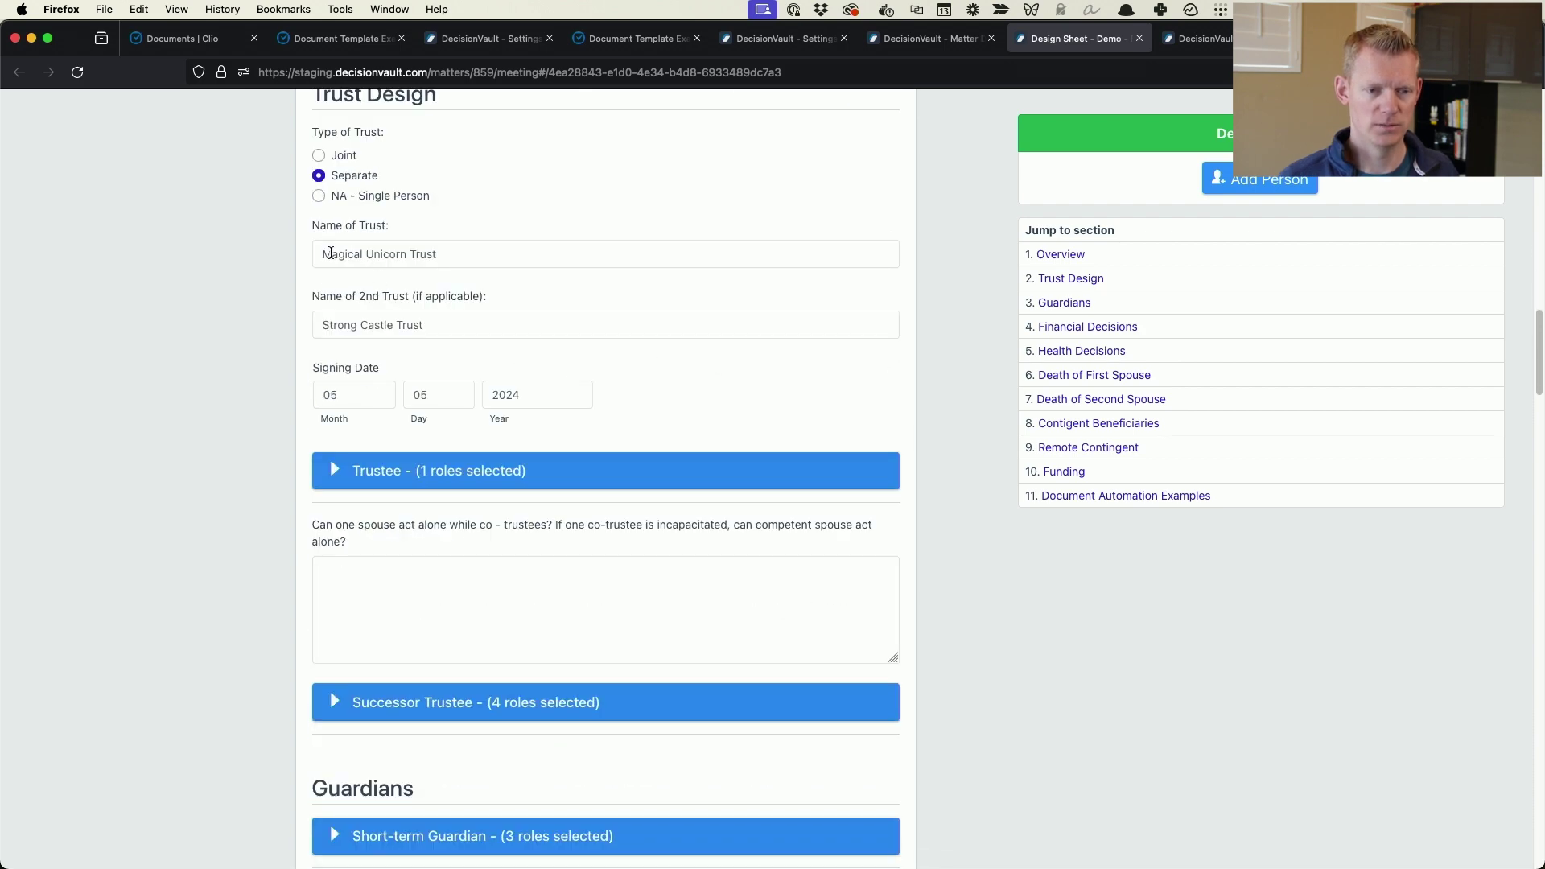
left_click_drag(344, 254, 415, 378)
left_click(345, 368)
left_click(559, 400)
scroll(633, 375, "down", 10)
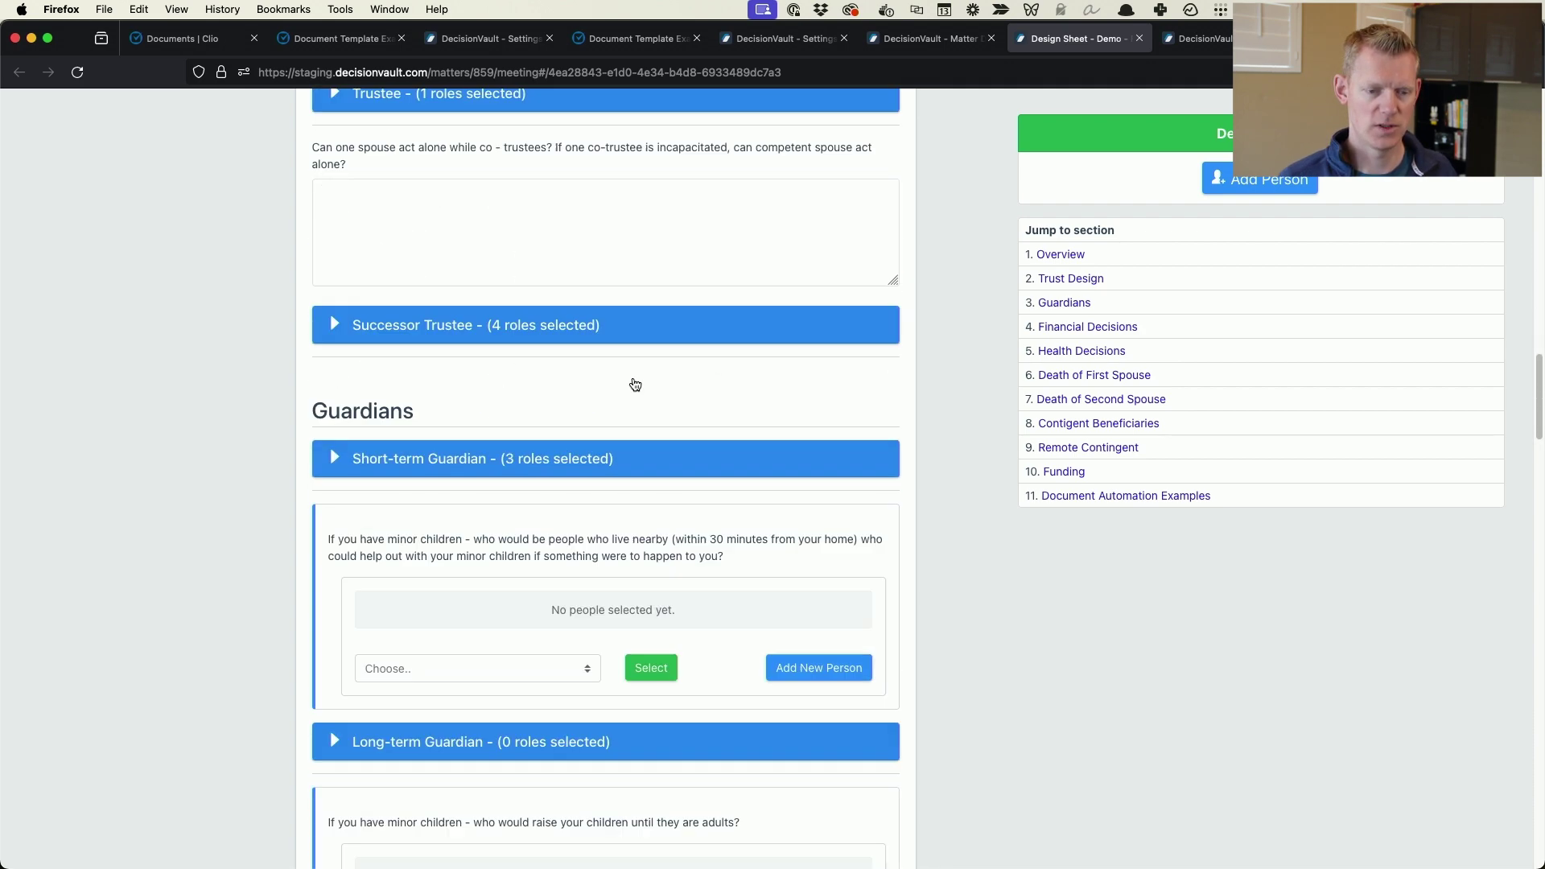
Check the youngest child's age for splitting the common trust in the design sheet's Death of Second Spouse section.
scroll(640, 382, "down", 8)
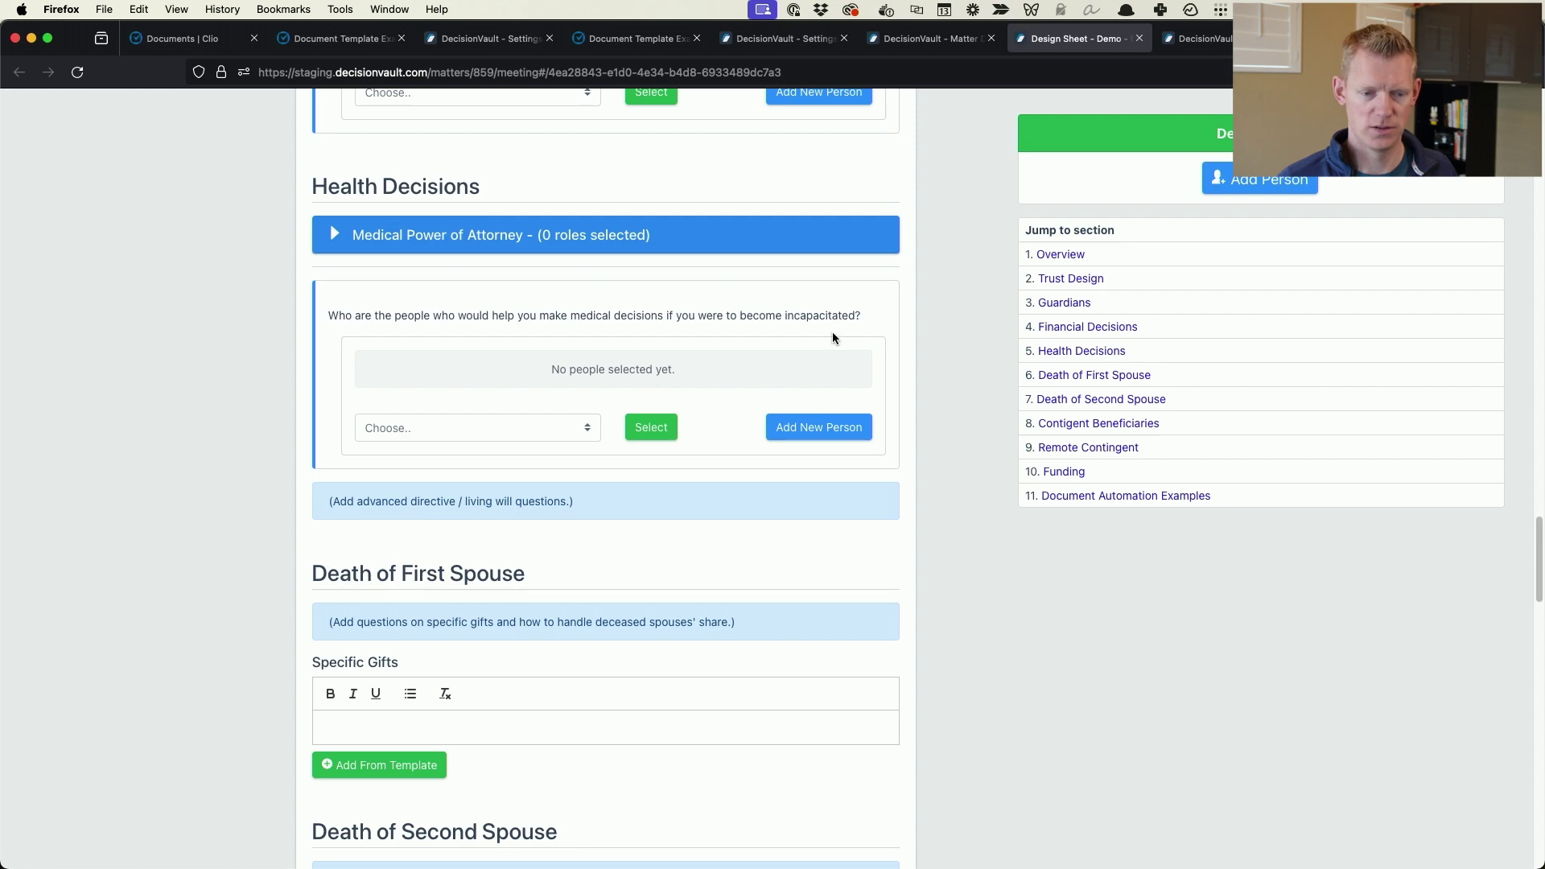
scroll(832, 335, "down", 9)
scroll(461, 317, "up", 1)
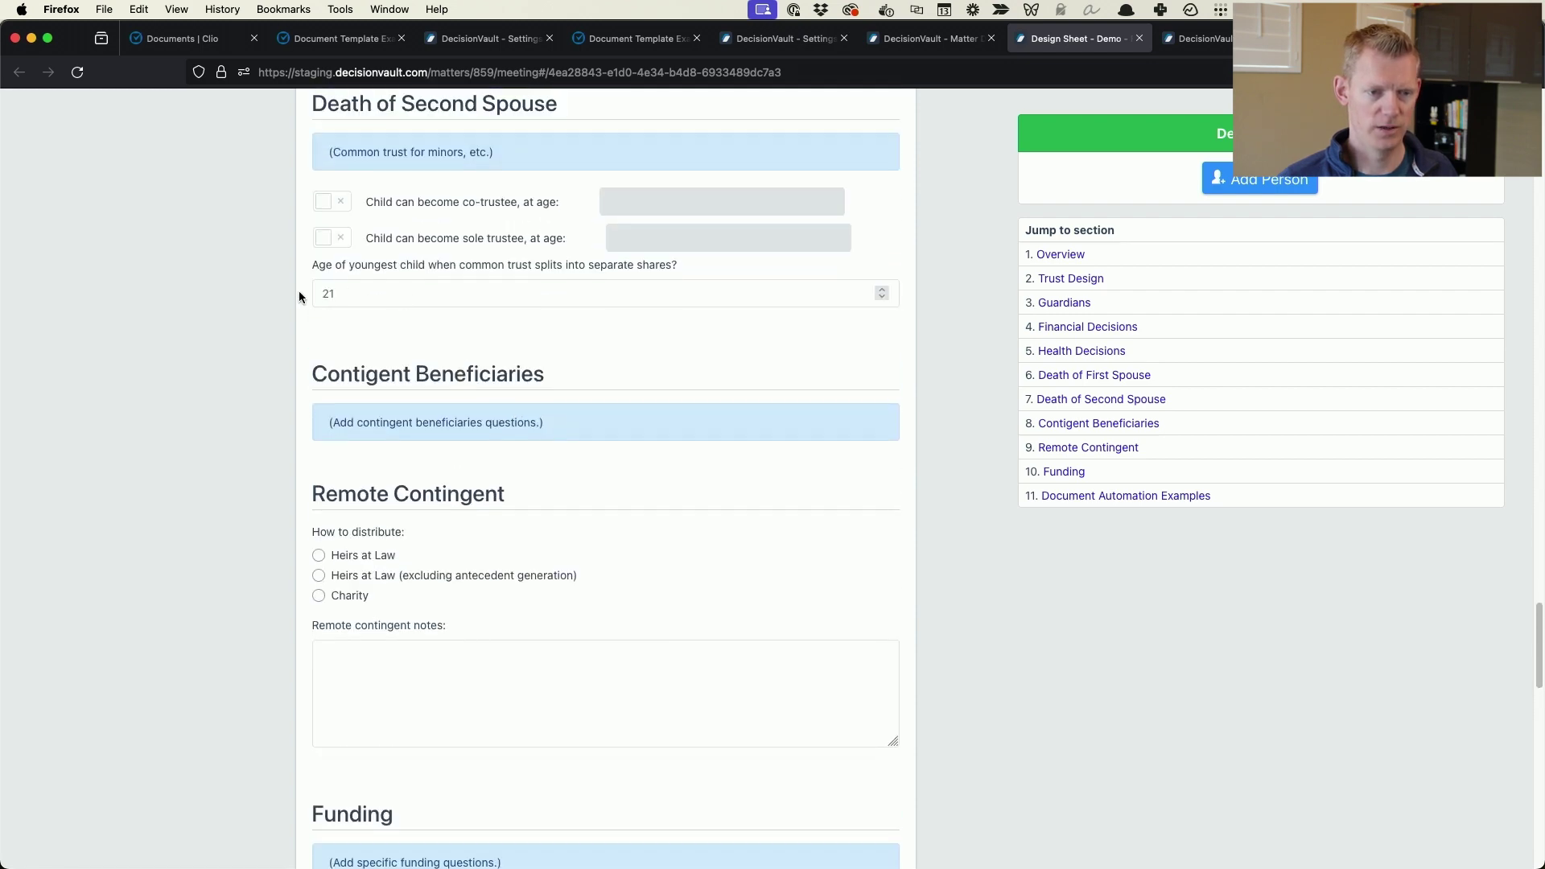
left_click(407, 296)
Expand Short-term Guardian under Document Automation Examples and examine the people assigned to its positions.
scroll(413, 295, "down", 6)
scroll(480, 330, "down", 8)
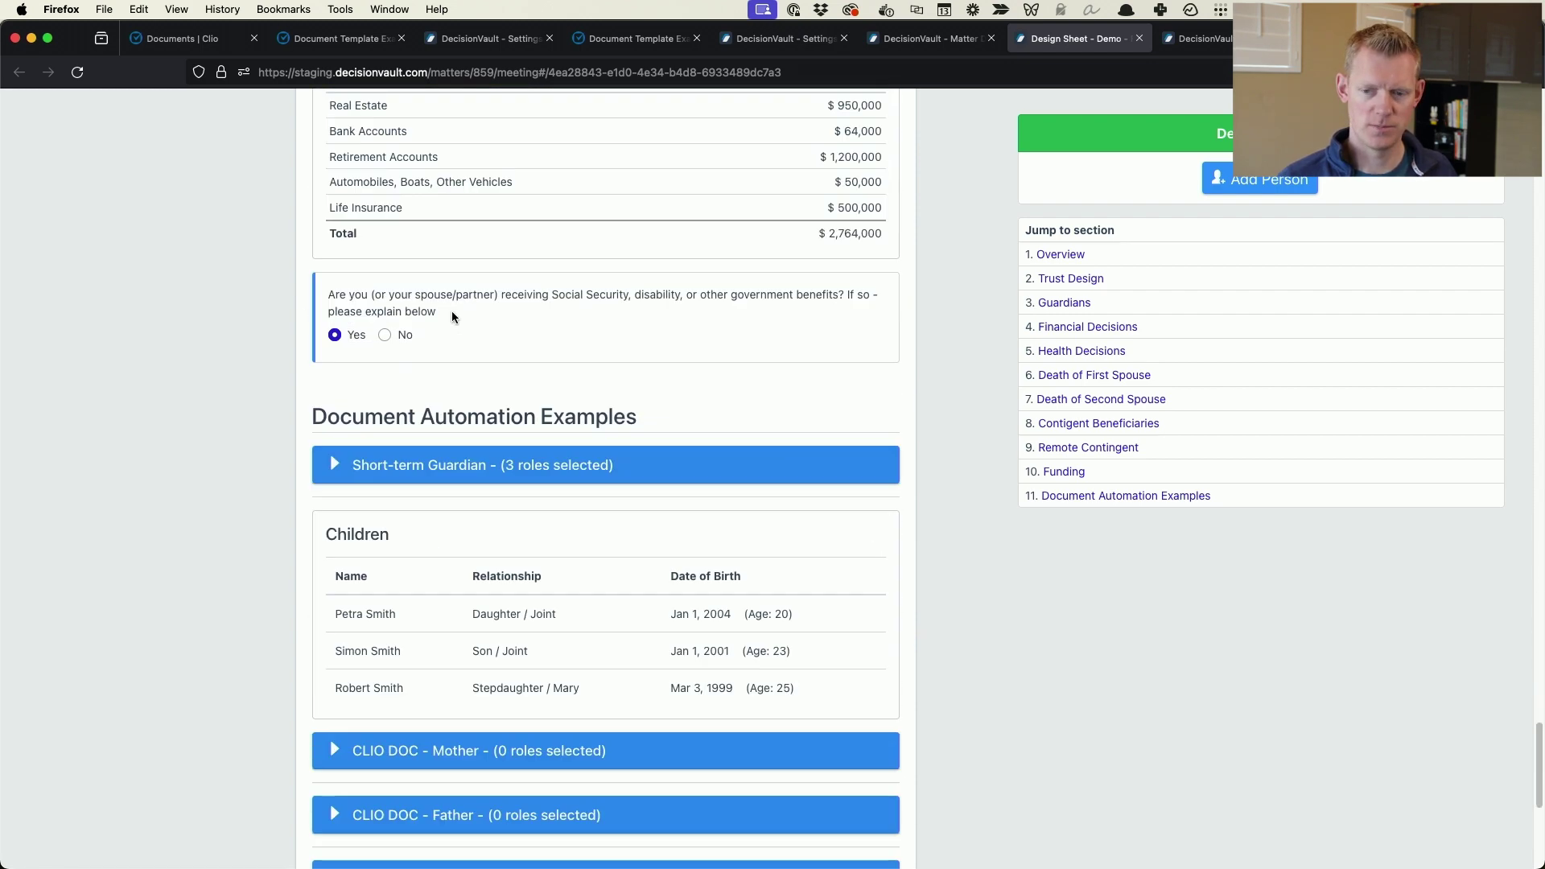
scroll(539, 330, "up", 3)
scroll(597, 327, "up", 2)
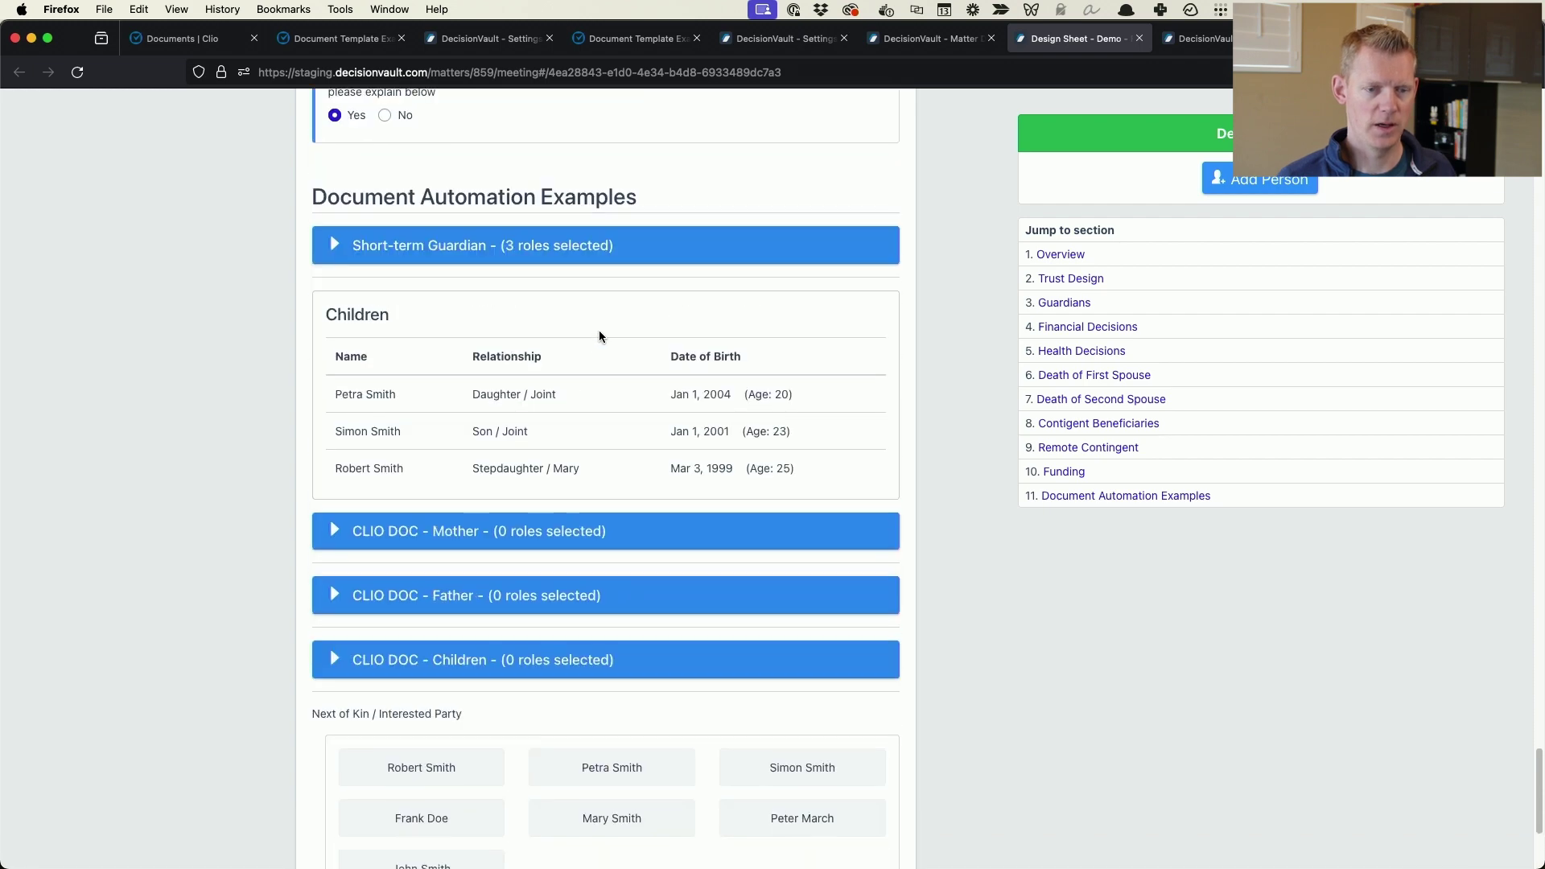
left_click(552, 256)
left_click_drag(351, 325, 450, 383)
left_click(422, 441)
scroll(423, 441, "down", 5)
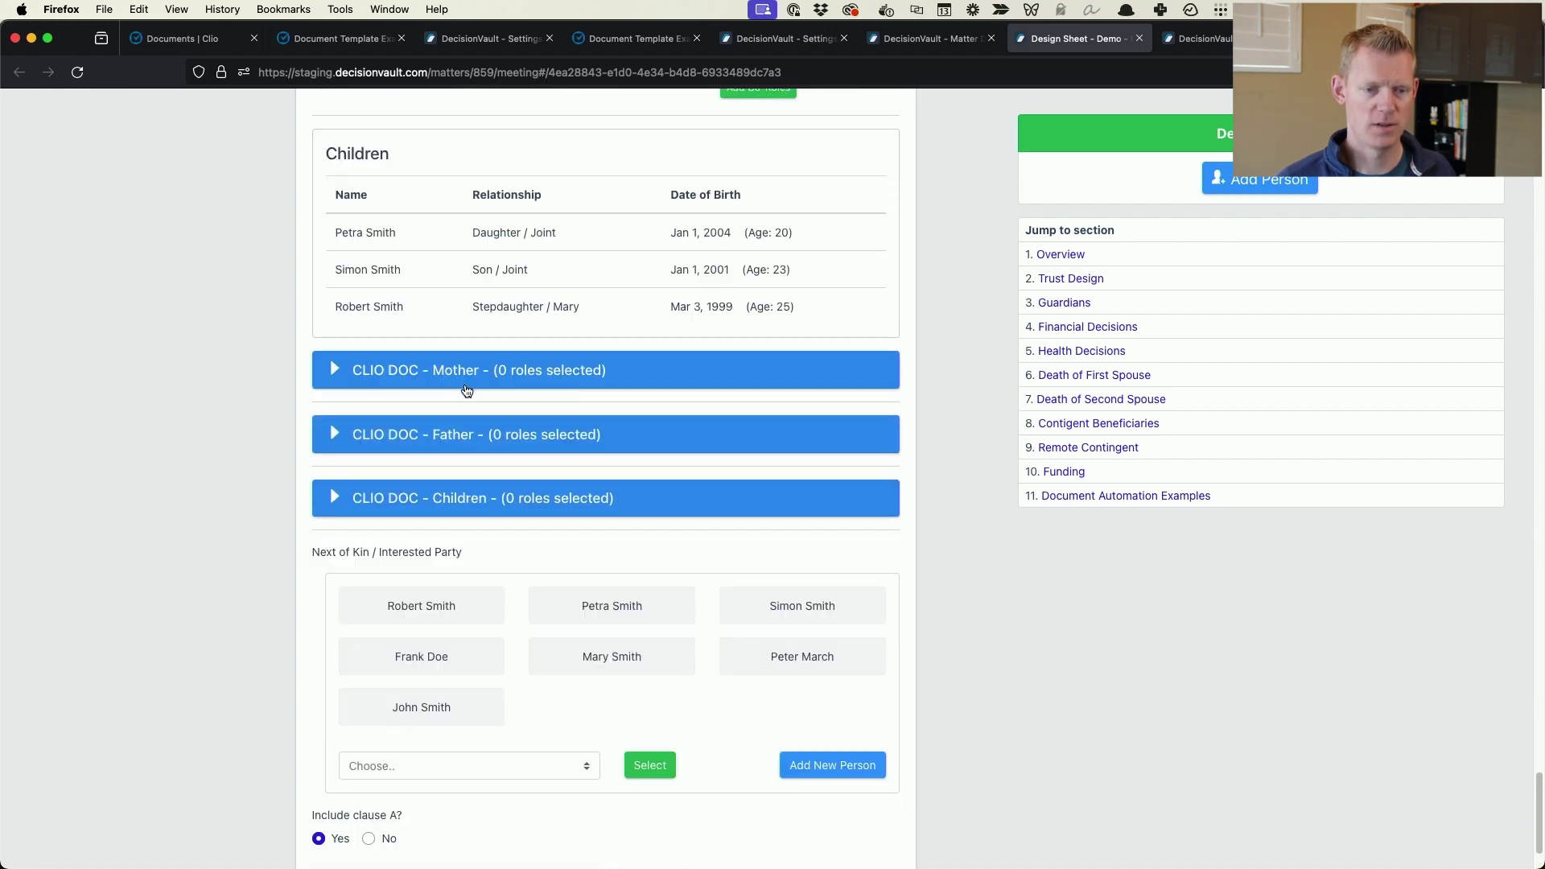
Assign the wife to the CLIO DOC - Mother role and the husband to the CLIO DOC - Father role.
left_click(466, 370)
scroll(482, 358, "down", 3)
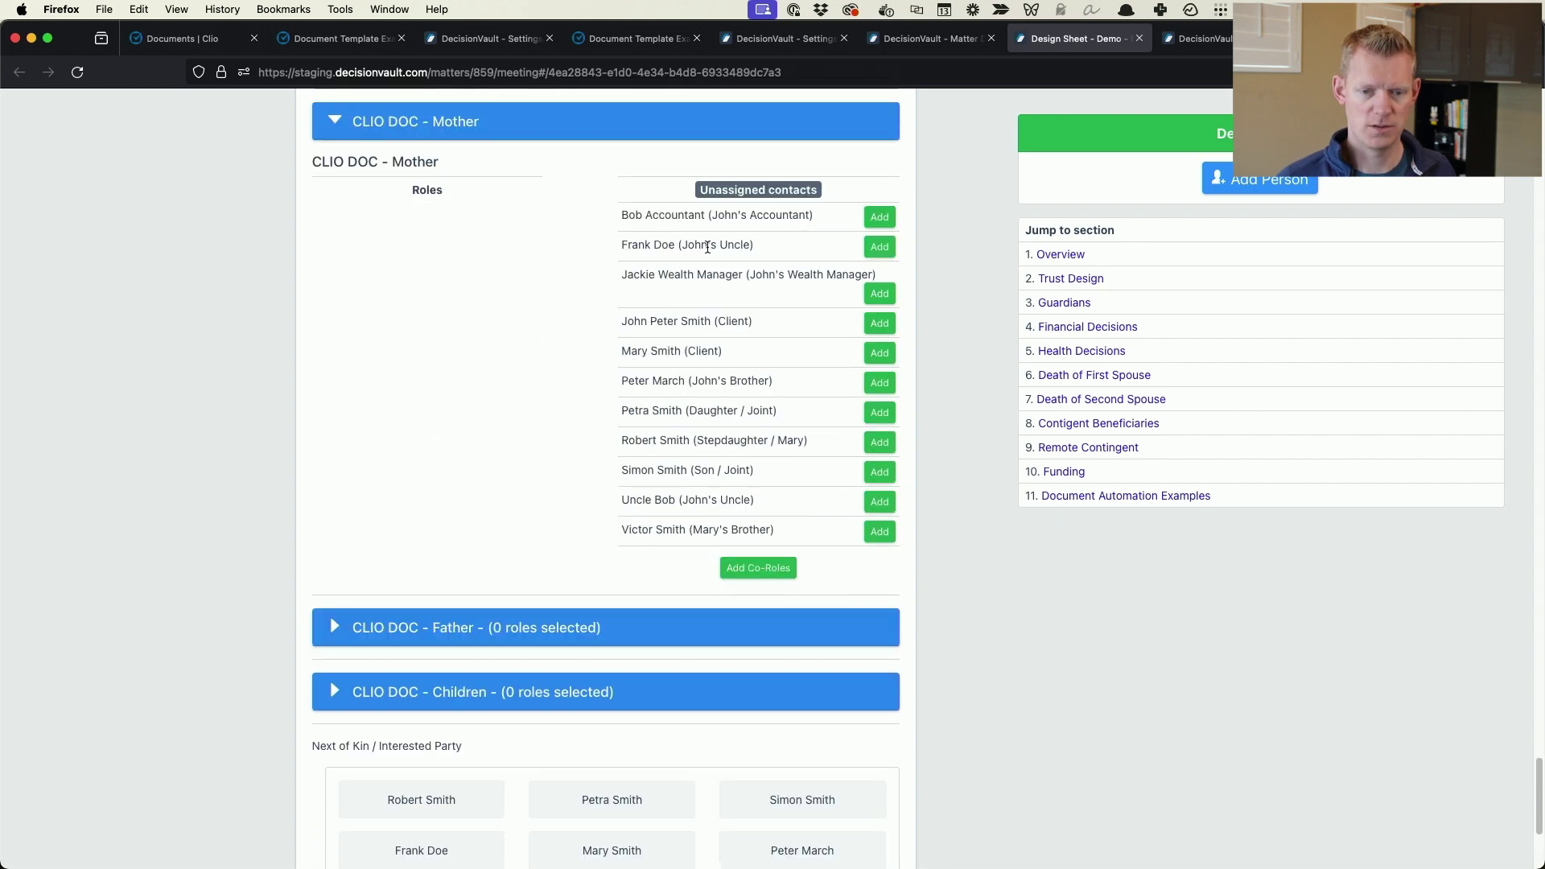
scroll(749, 342, "down", 4)
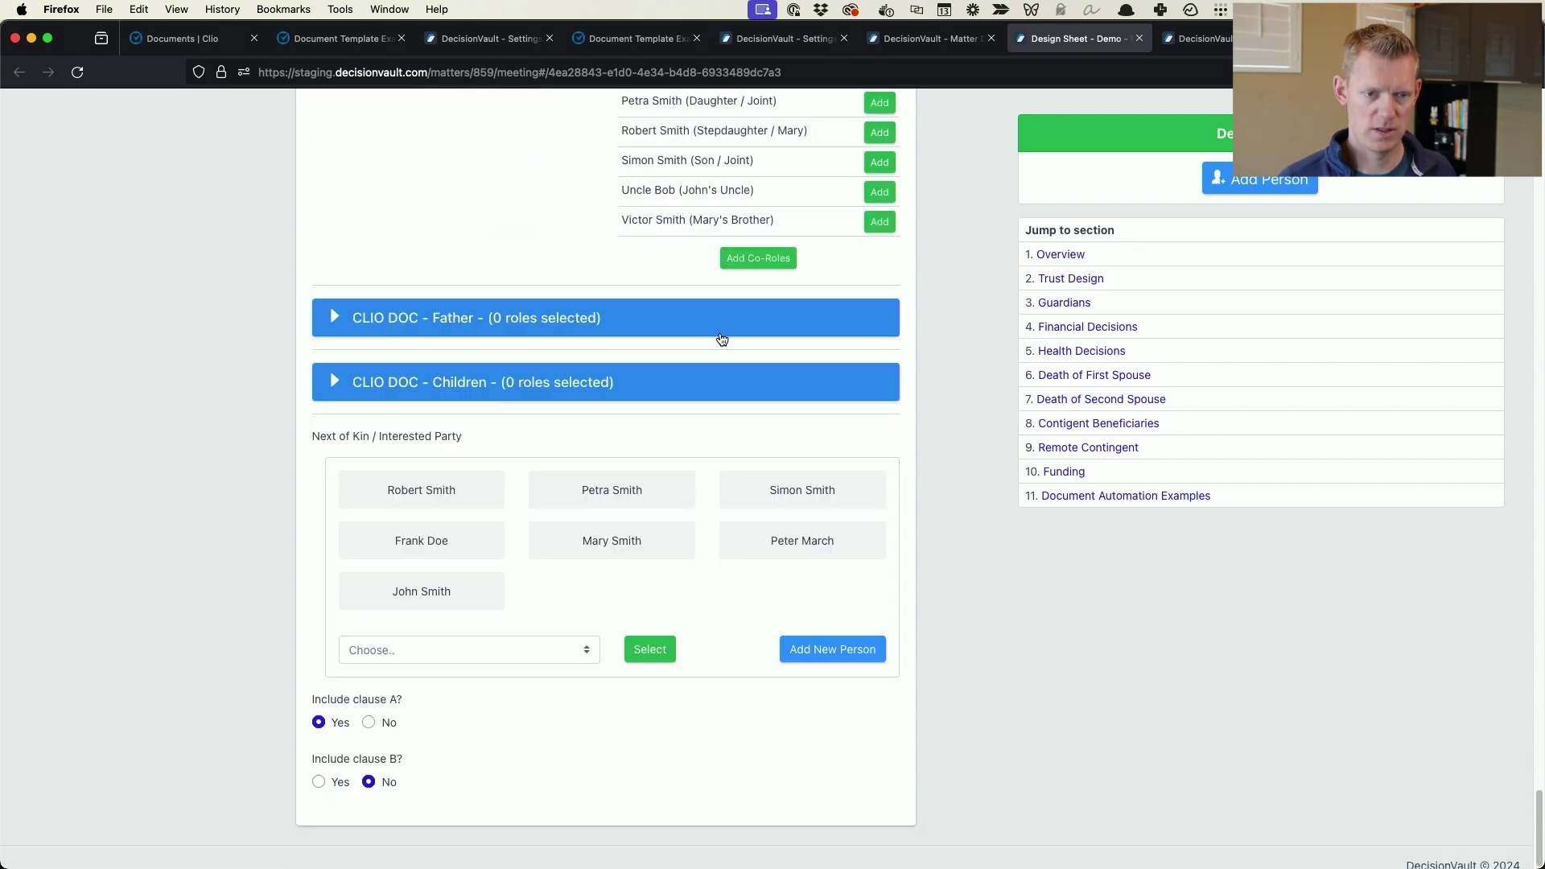
left_click(519, 310)
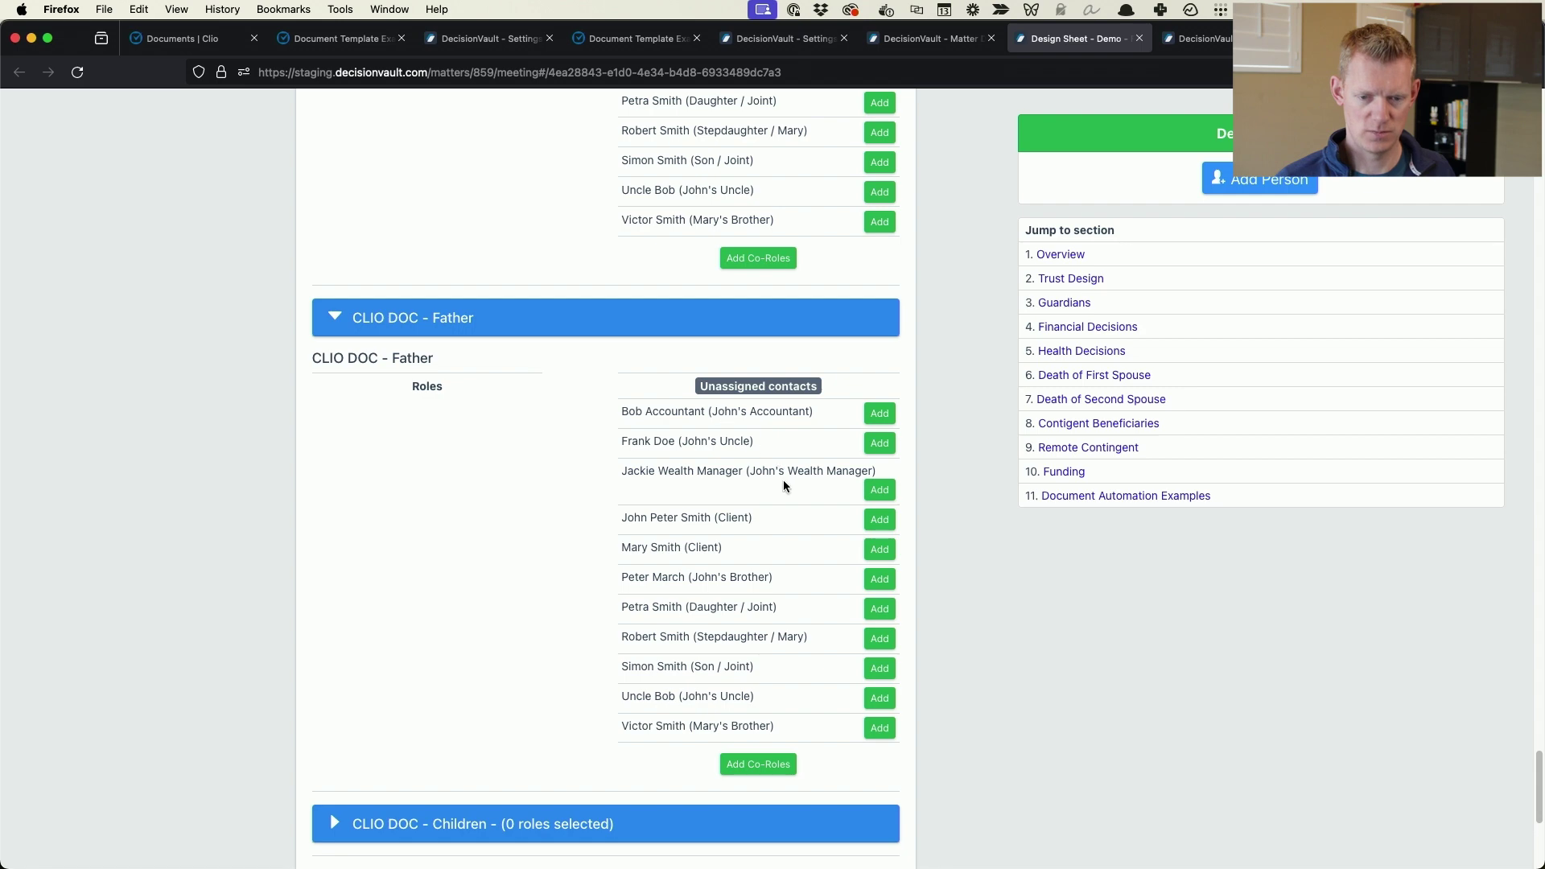
left_click(879, 519)
scroll(528, 364, "down", 10)
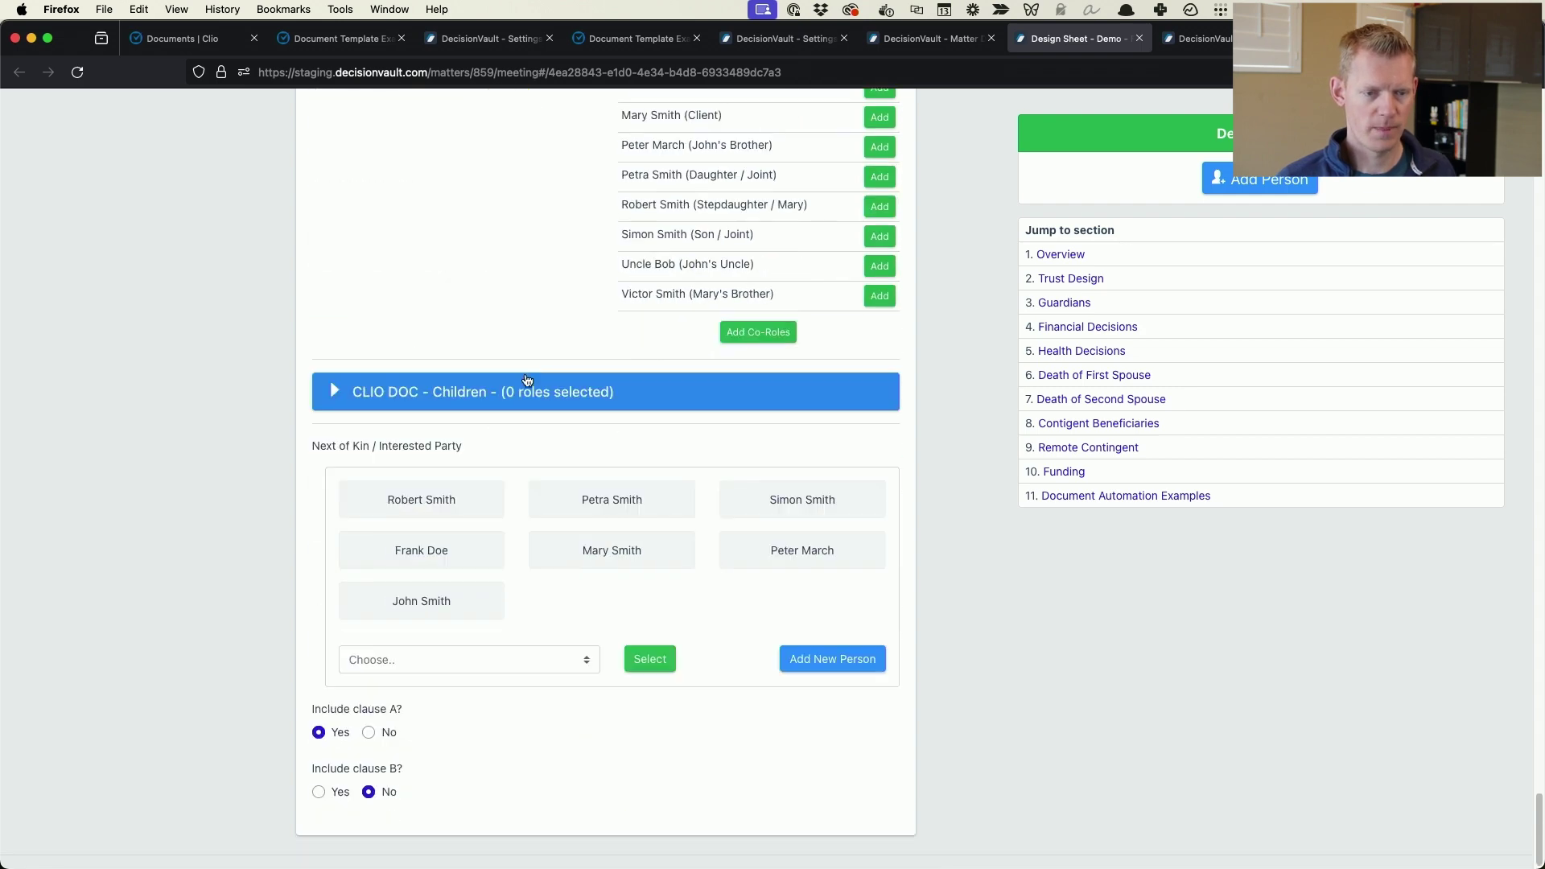
Assign the three children to the CLIO DOC - Children role in the order daughter, son, stepdaughter.
left_click(536, 376)
scroll(523, 366, "down", 5)
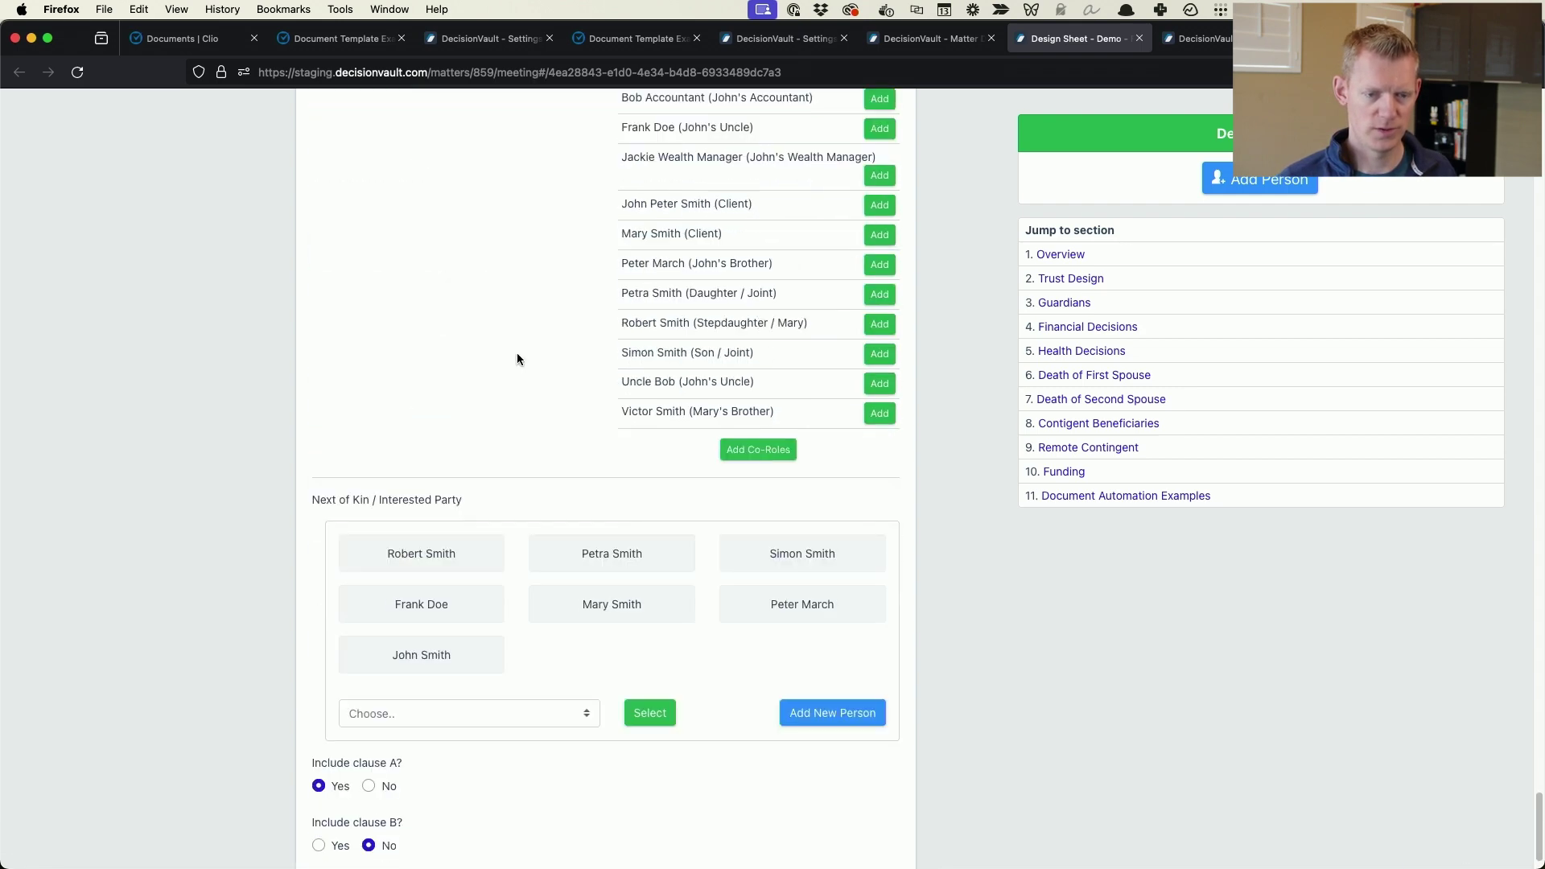
scroll(475, 503, "up", 12)
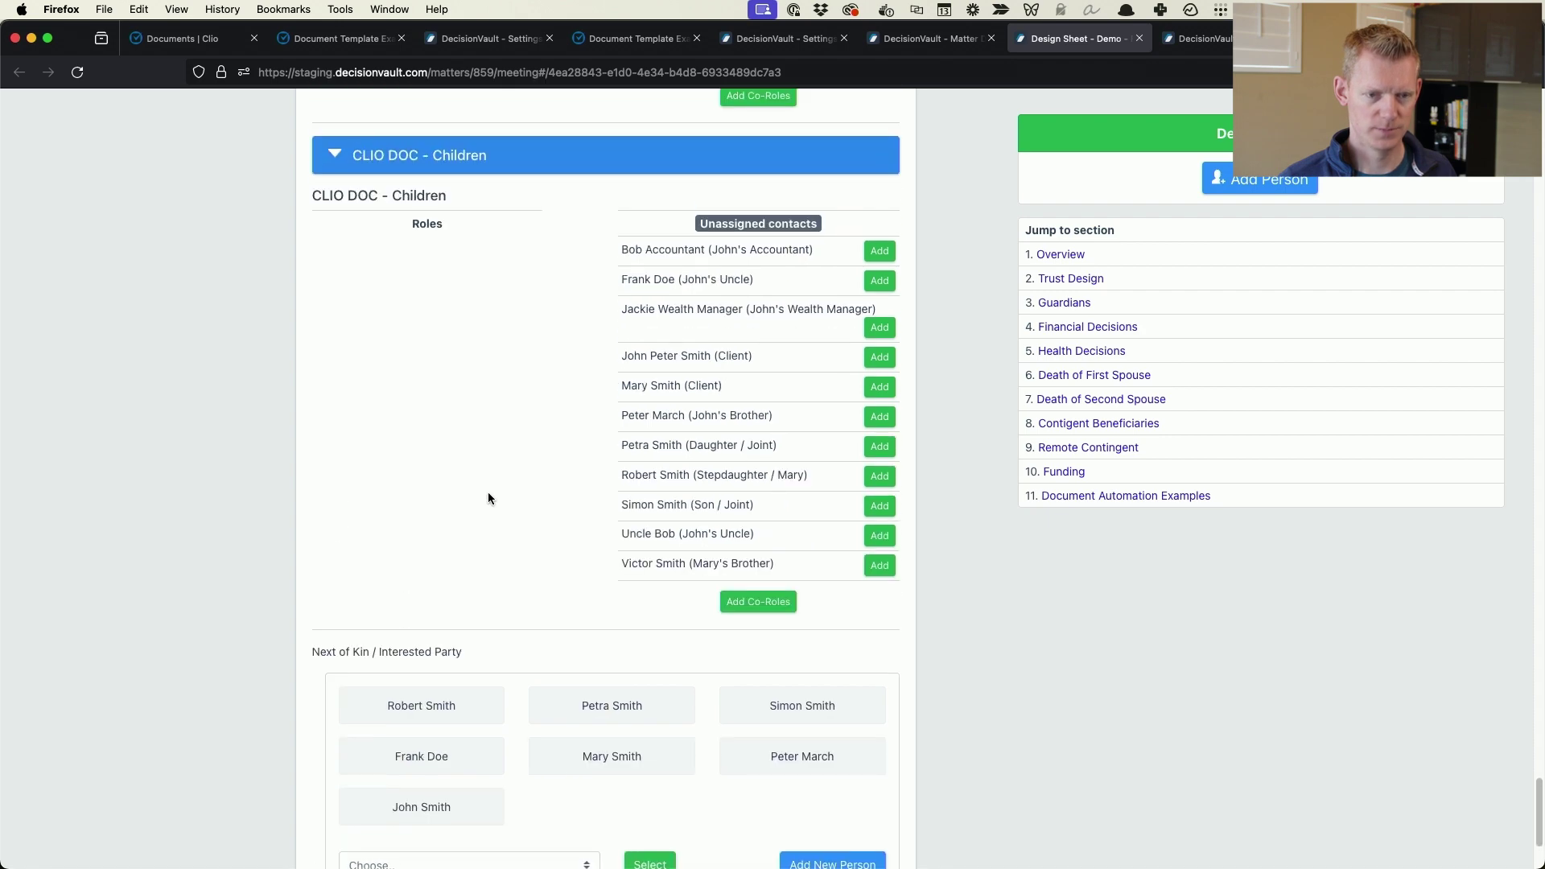
scroll(487, 494, "up", 5)
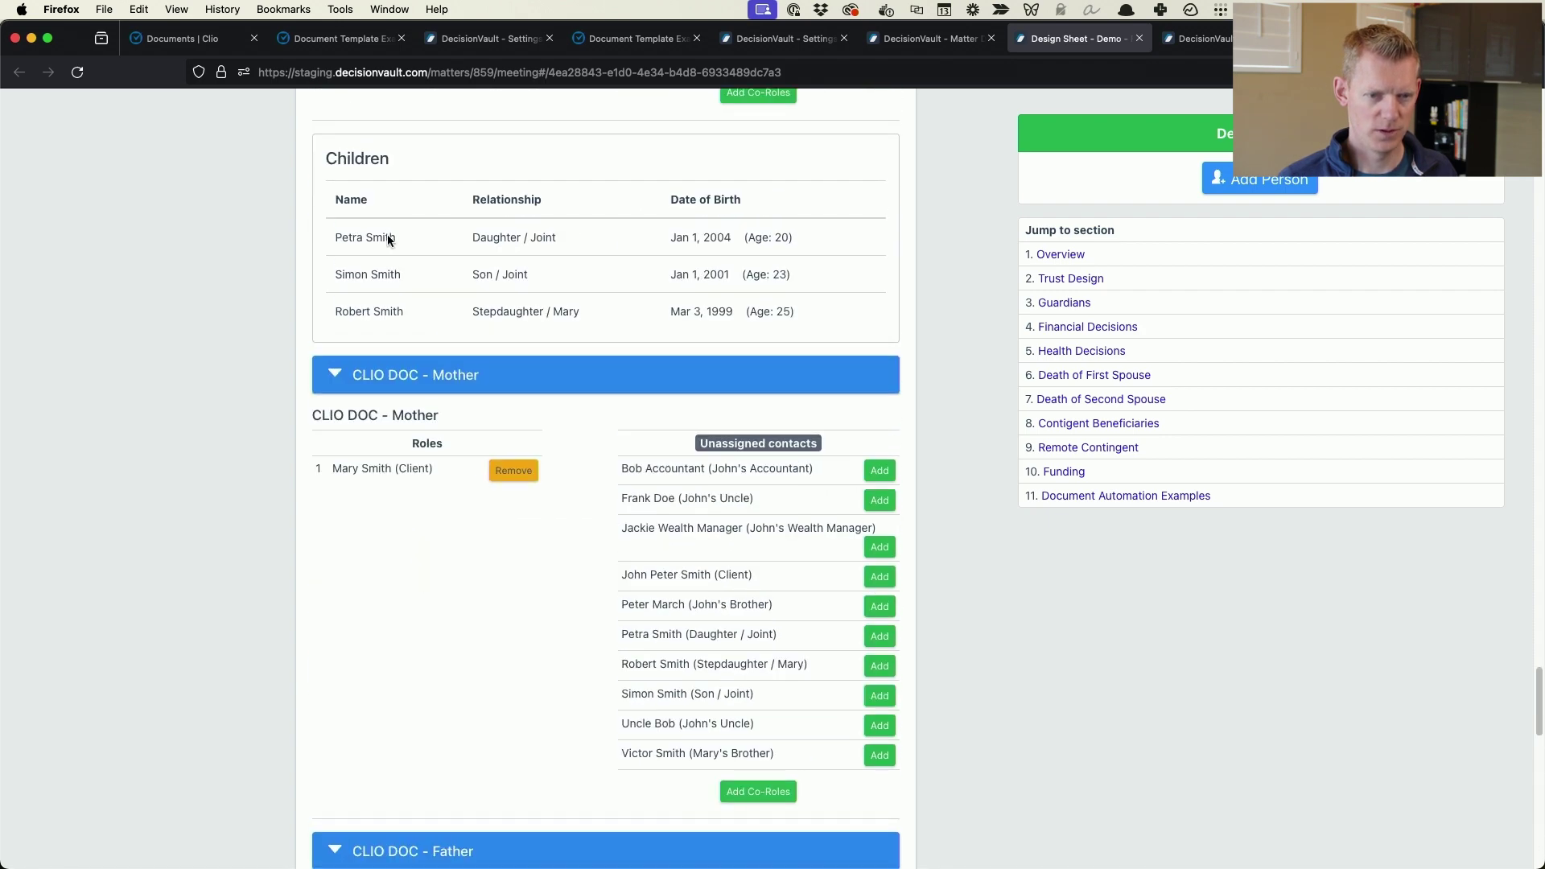
scroll(555, 379, "down", 8)
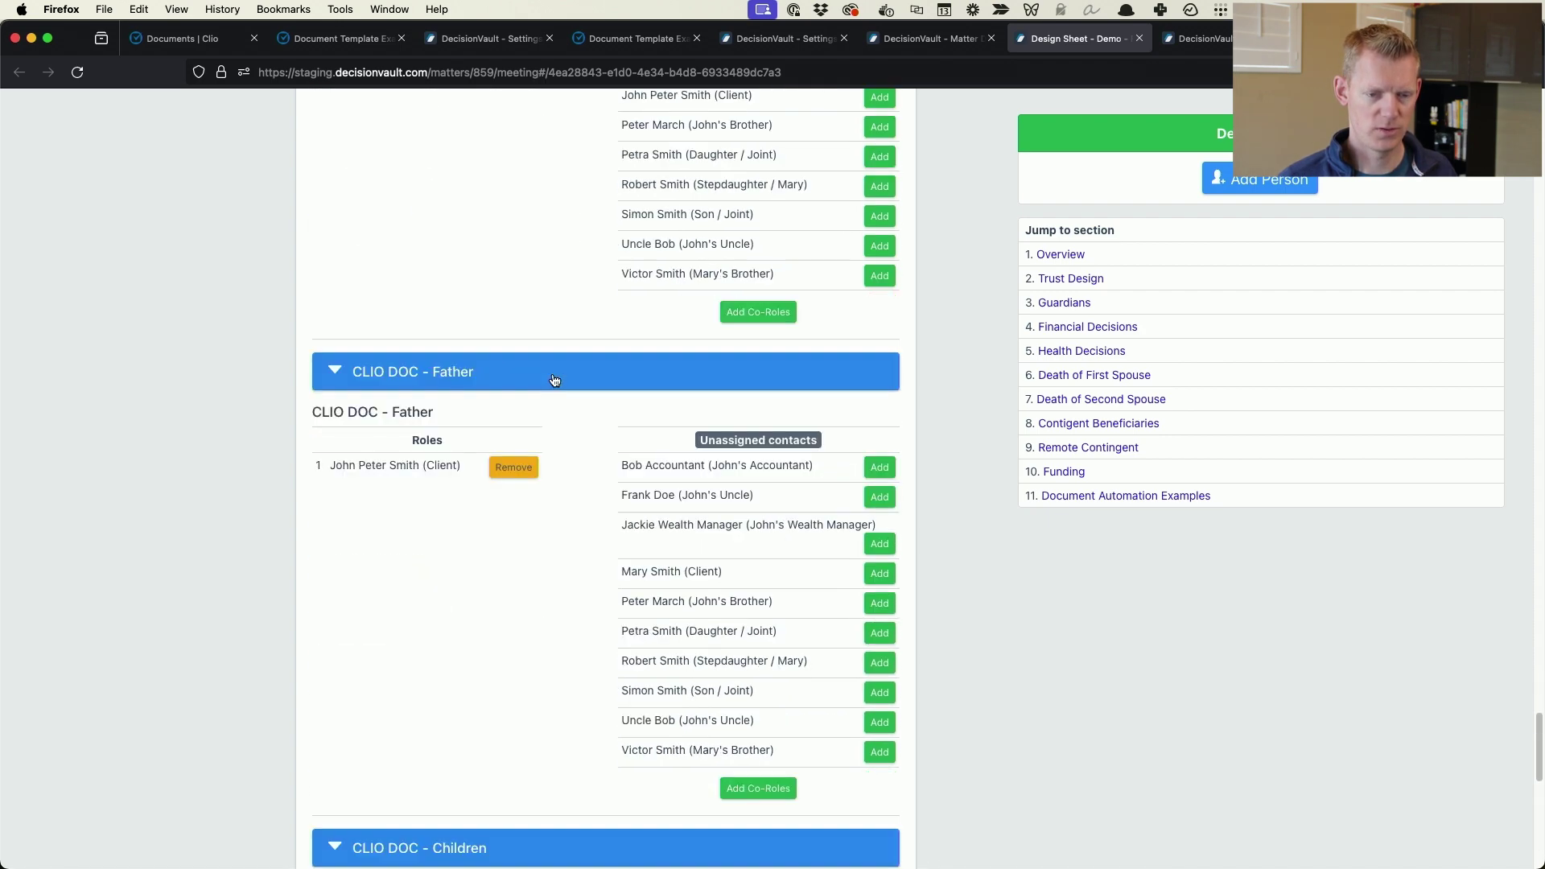
scroll(567, 407, "down", 10)
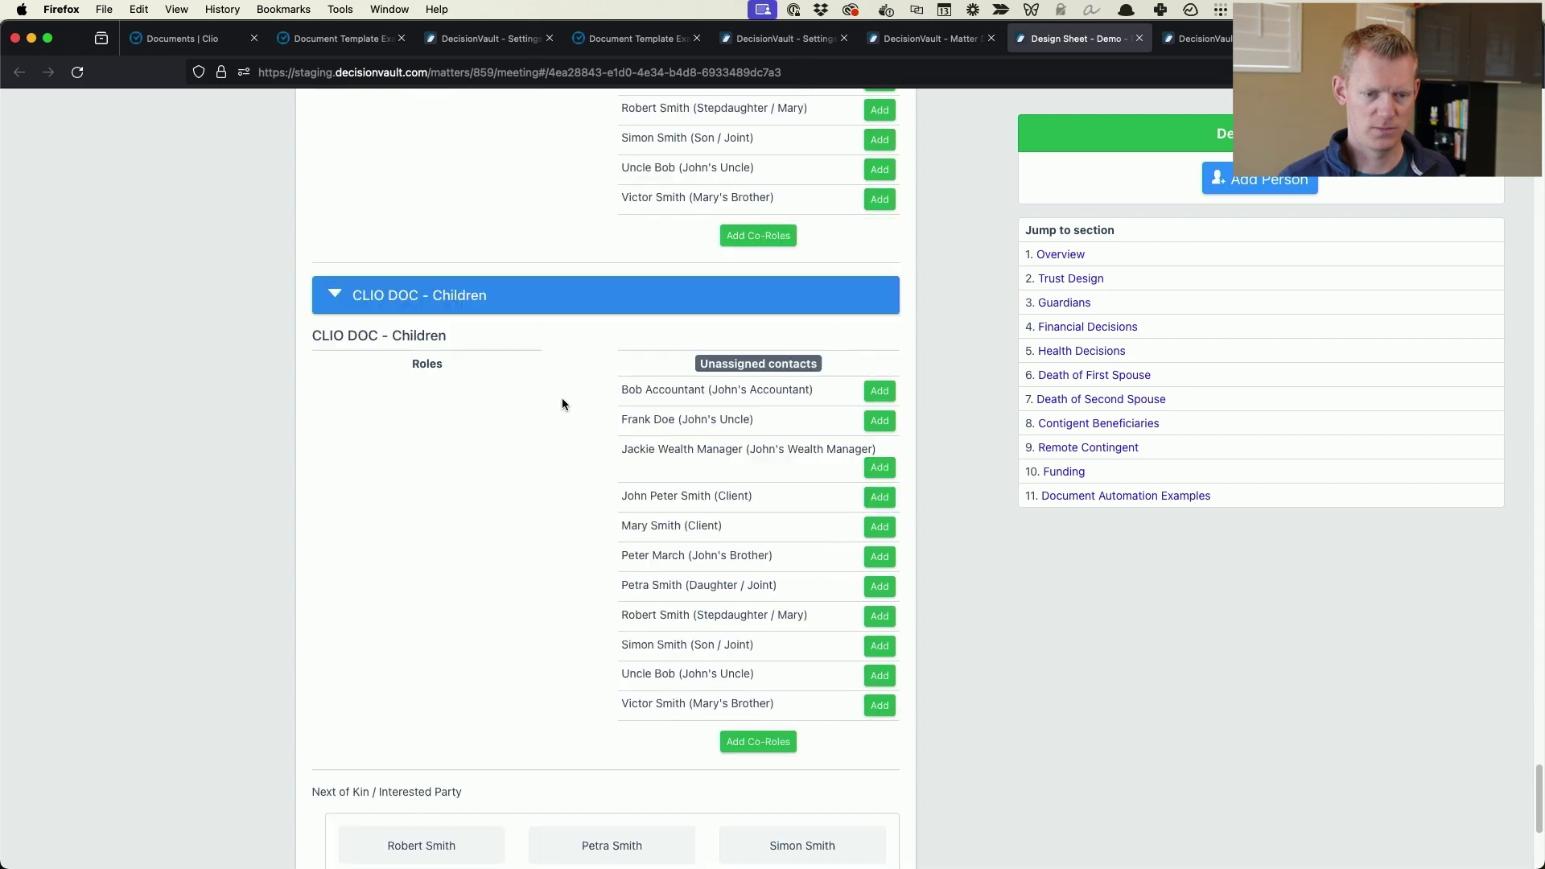
scroll(562, 395, "up", 2)
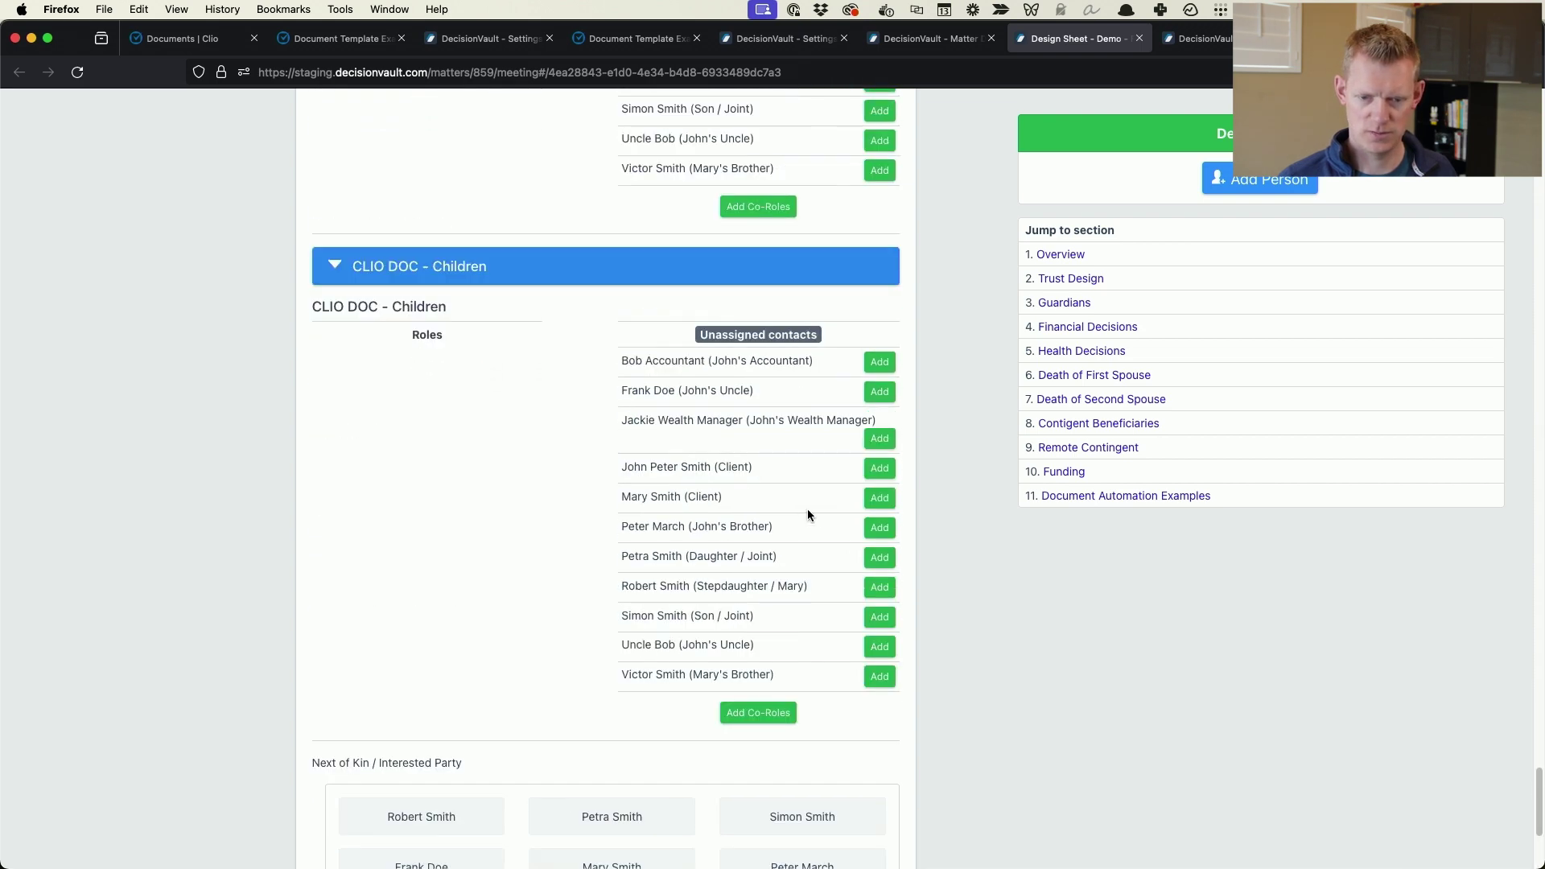
left_click(879, 557)
left_click(880, 587)
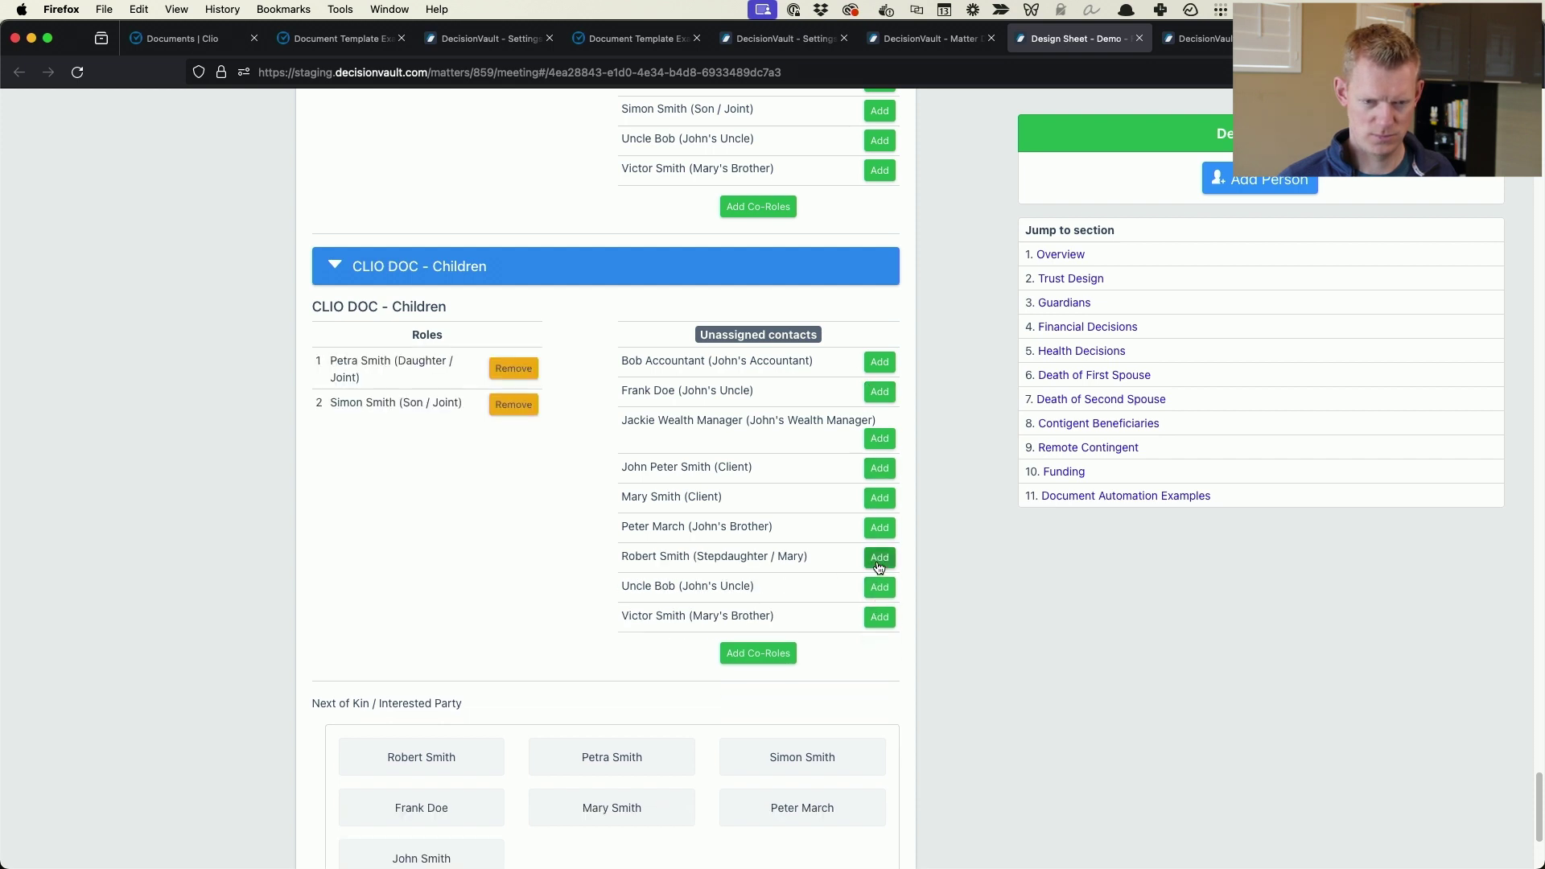
left_click(879, 558)
scroll(572, 519, "down", 5)
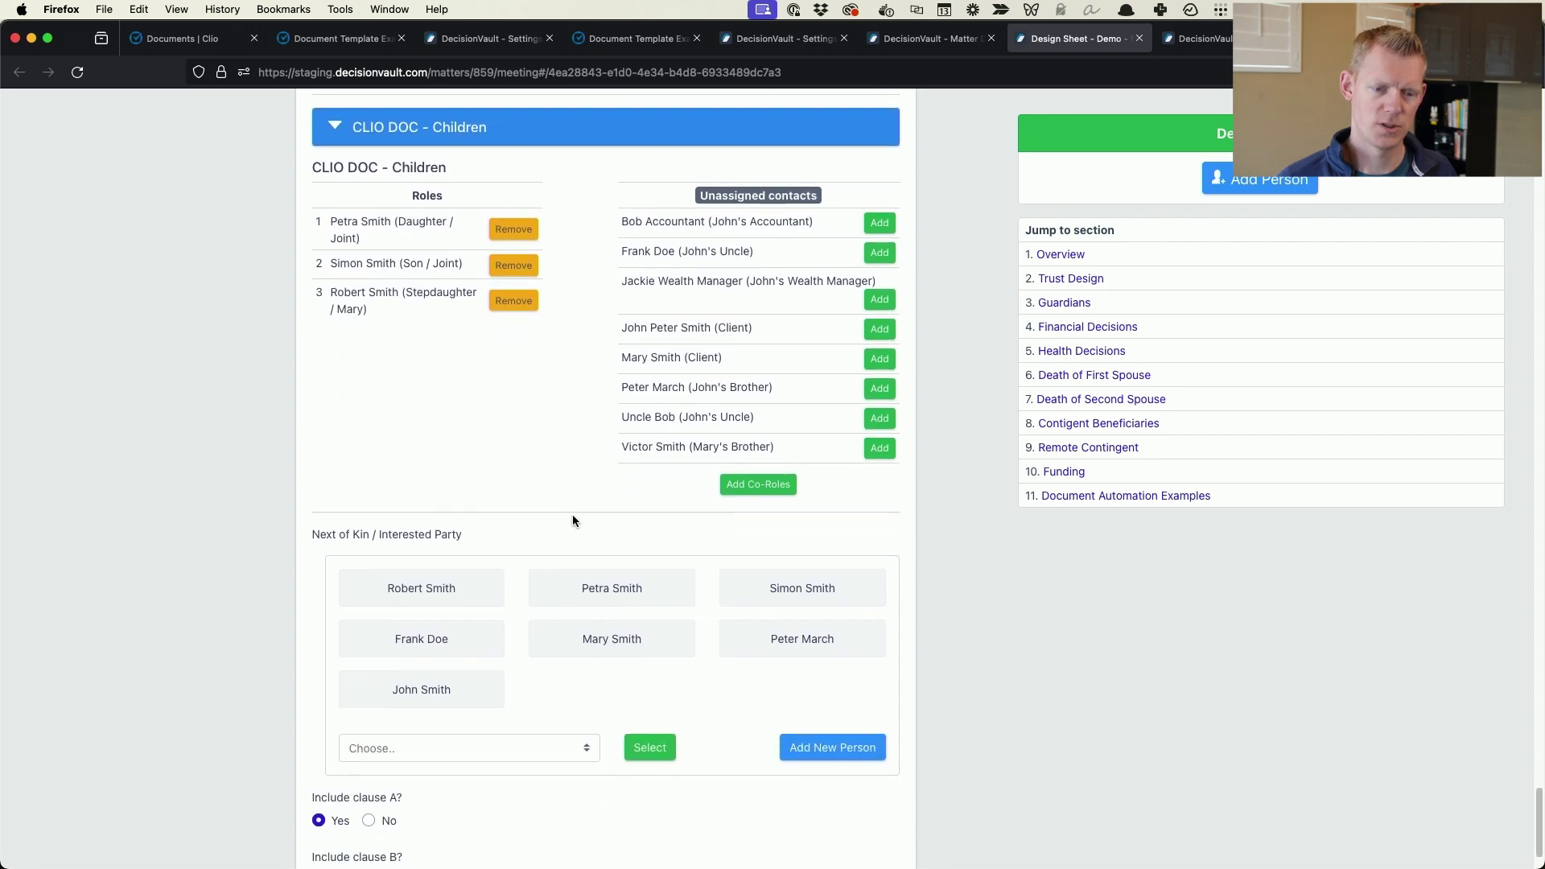
Return to the demo matter's details and sync the matter to Clio with all of its contacts selected.
key("super+Up")
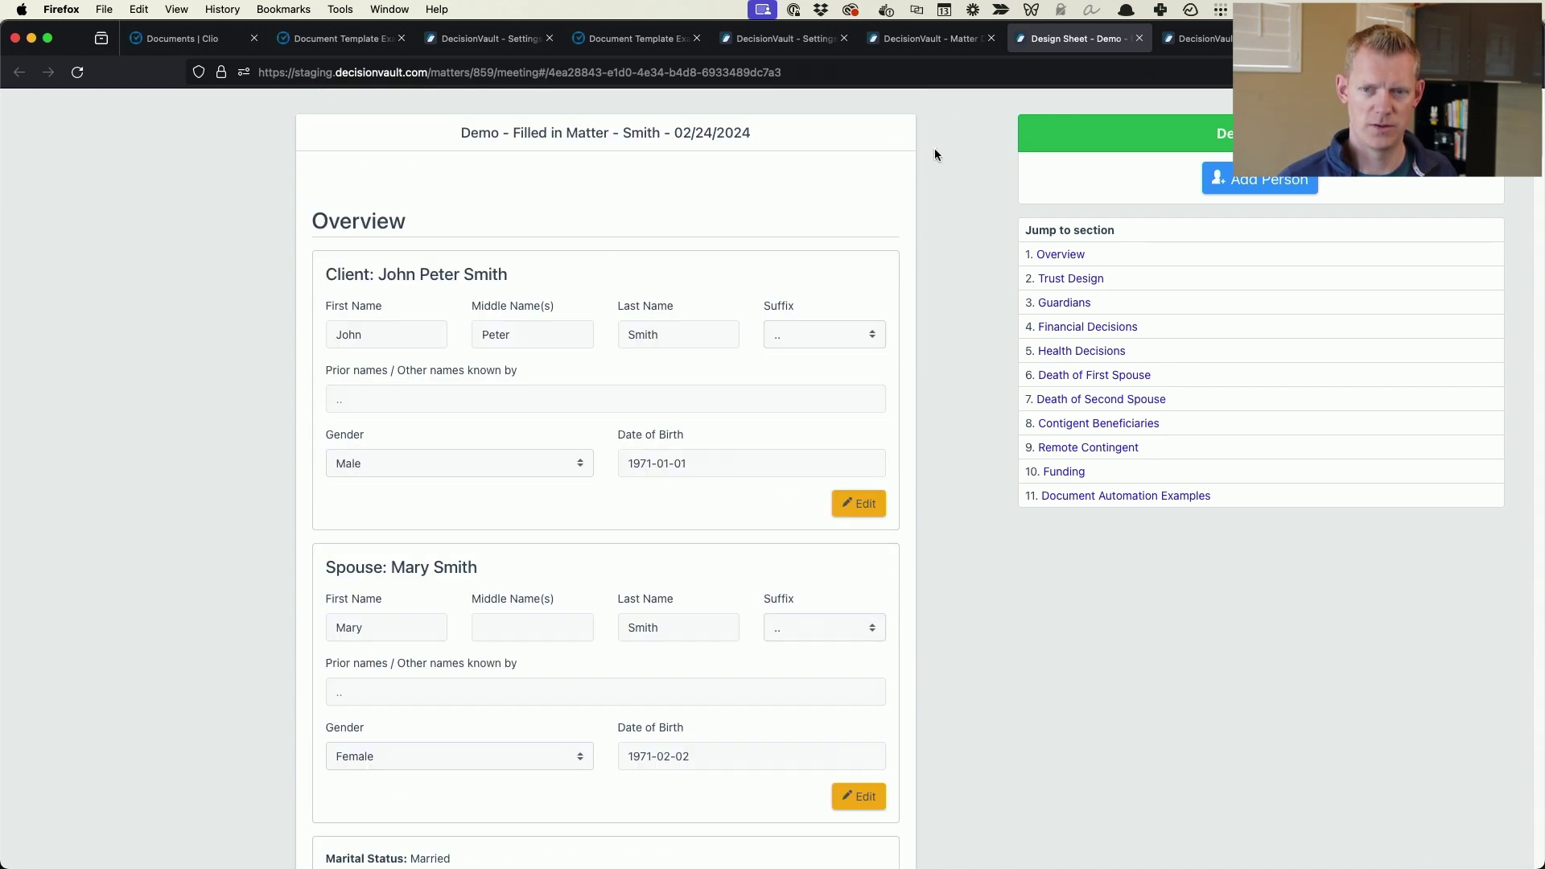
left_click(950, 41)
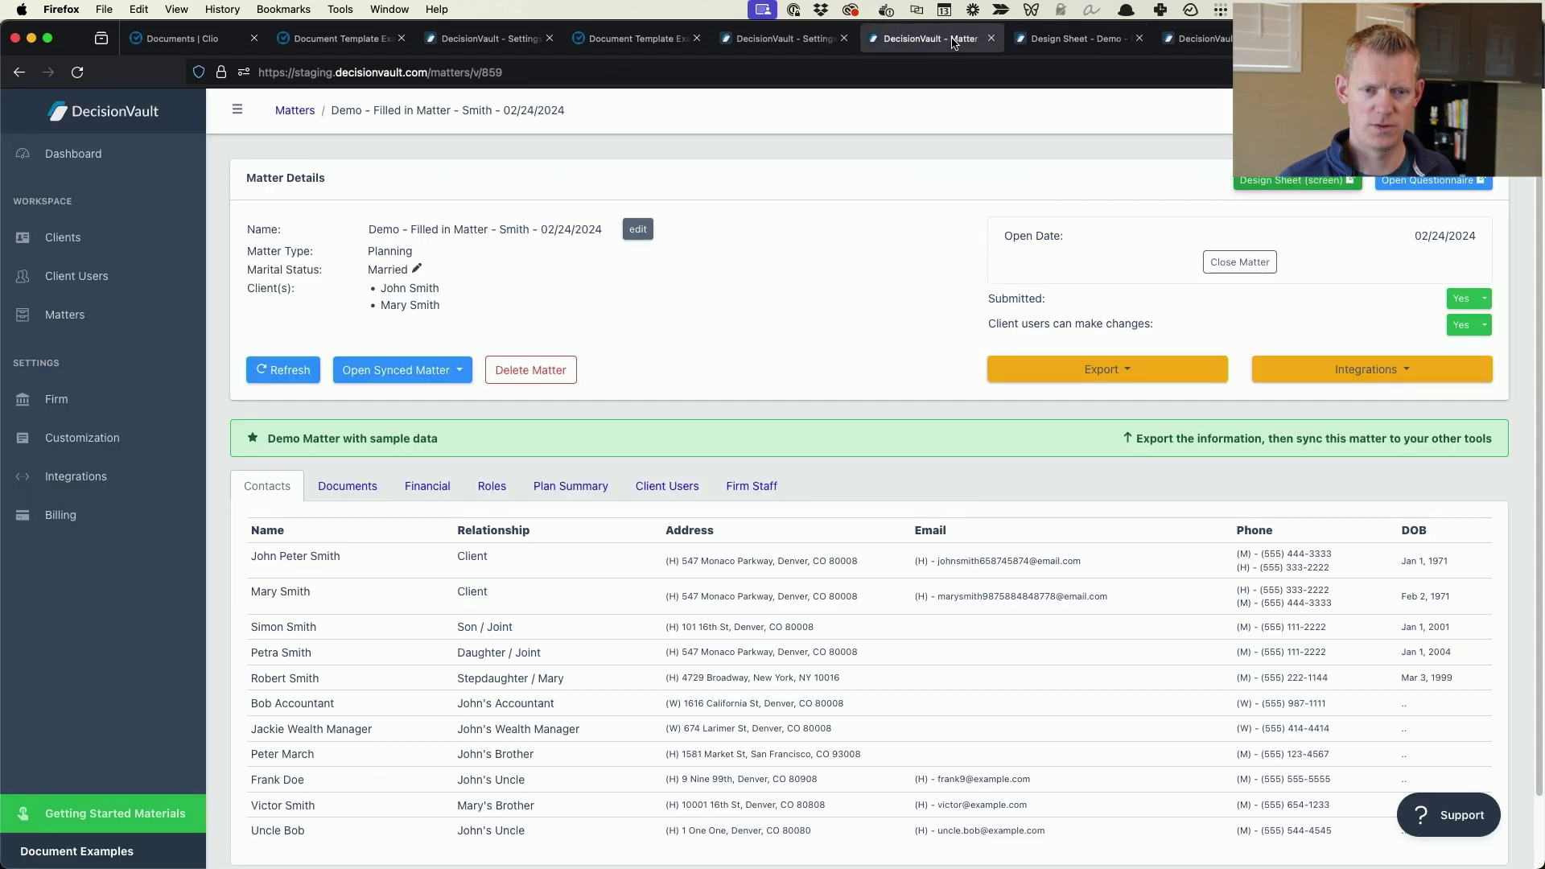
left_click(1352, 363)
left_click(1327, 408)
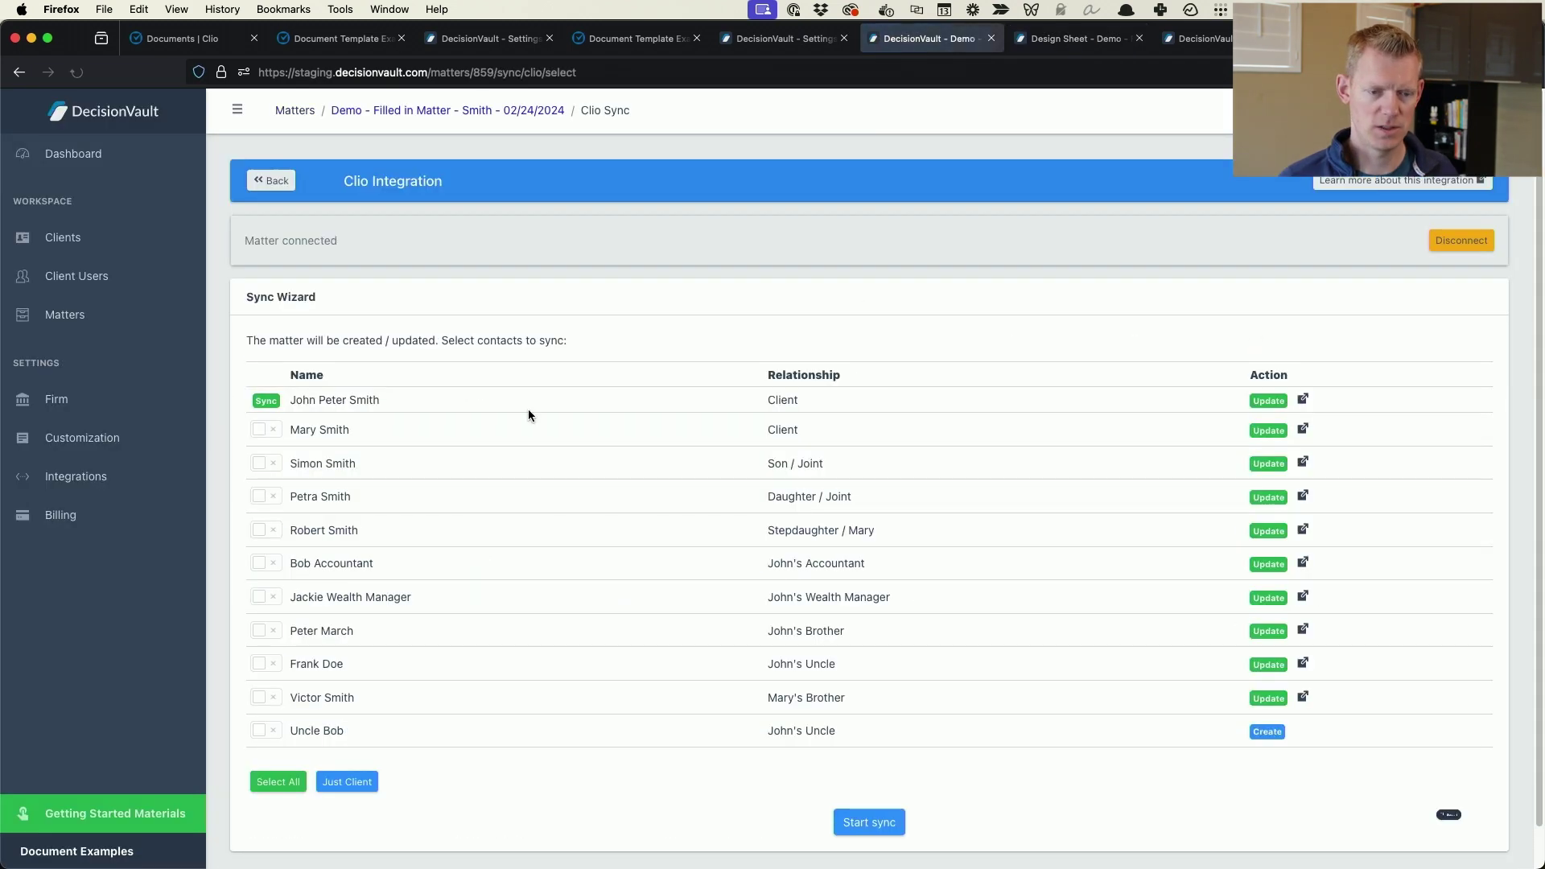
left_click(277, 781)
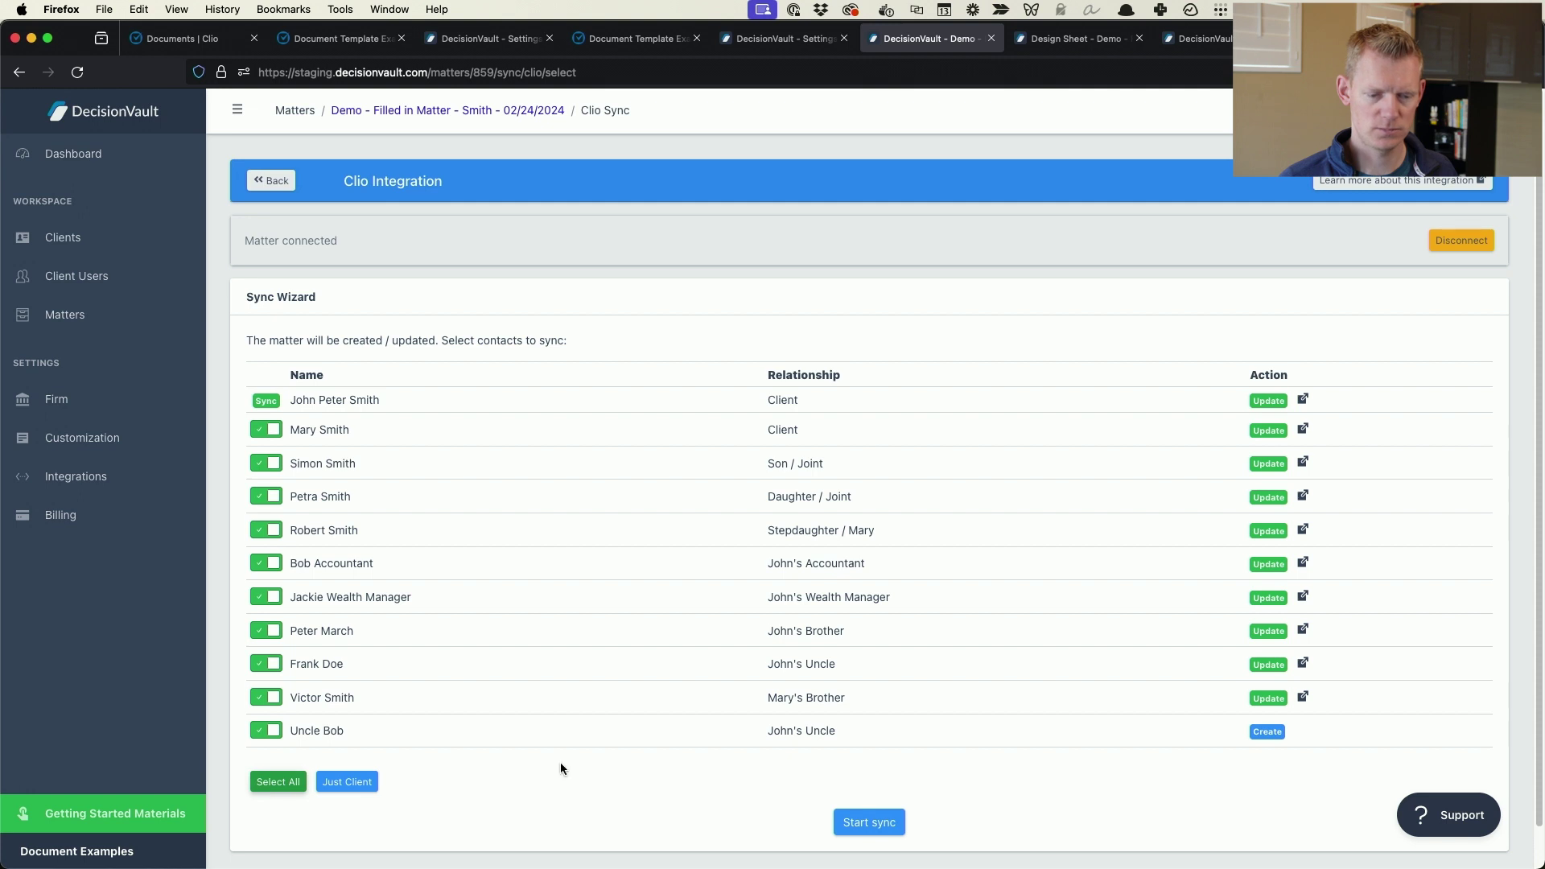
left_click(847, 826)
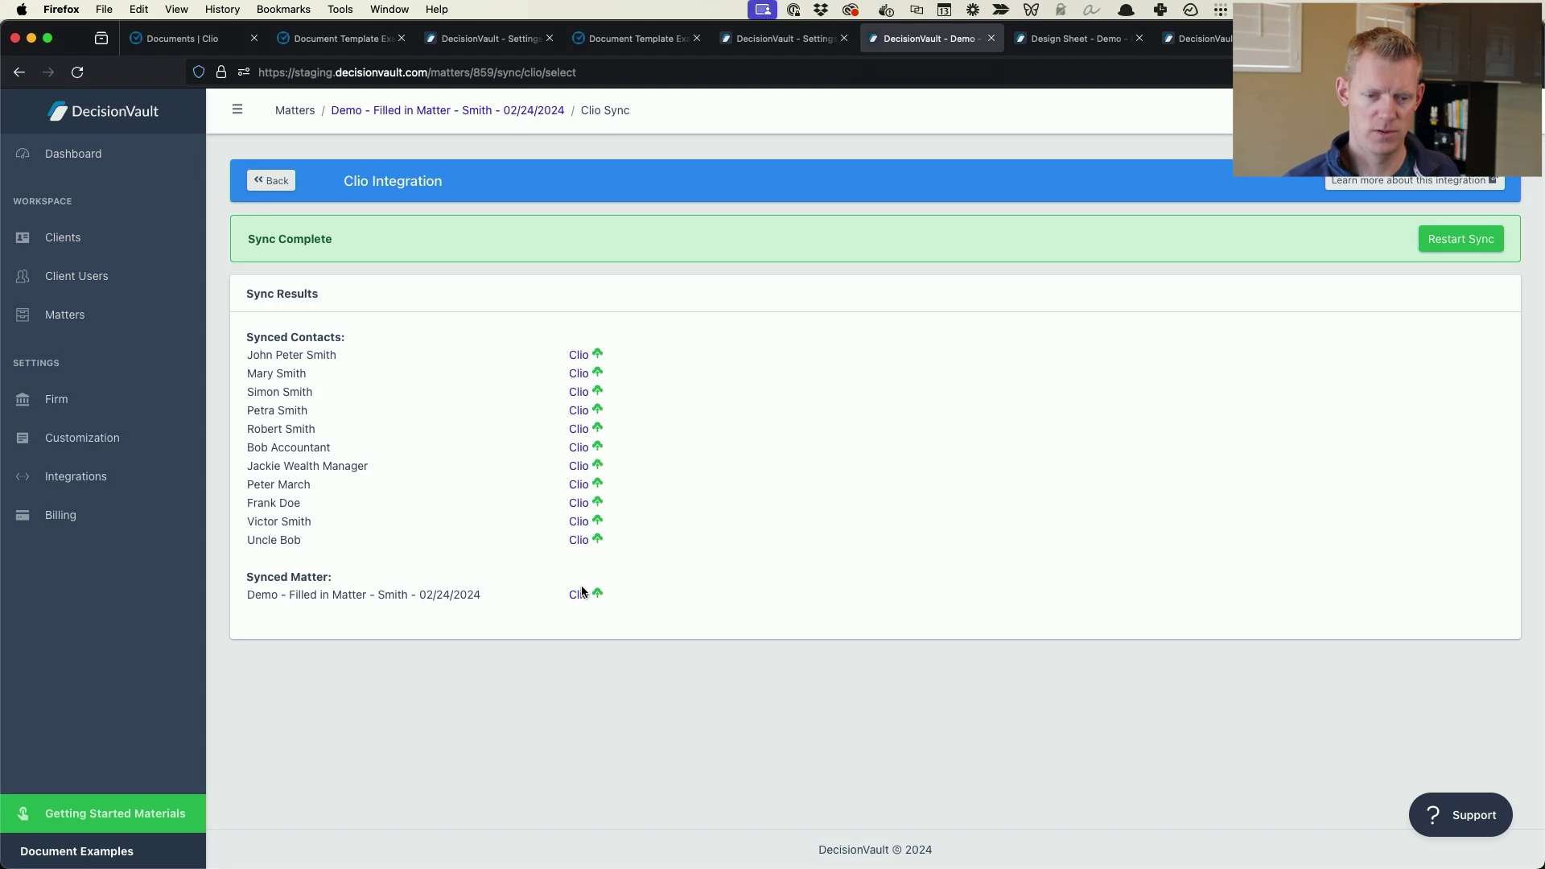
Open the synced matter in Clio and check its custom fields for guardians, trust, signing date, parents, children and common trust termination age.
left_click(579, 595)
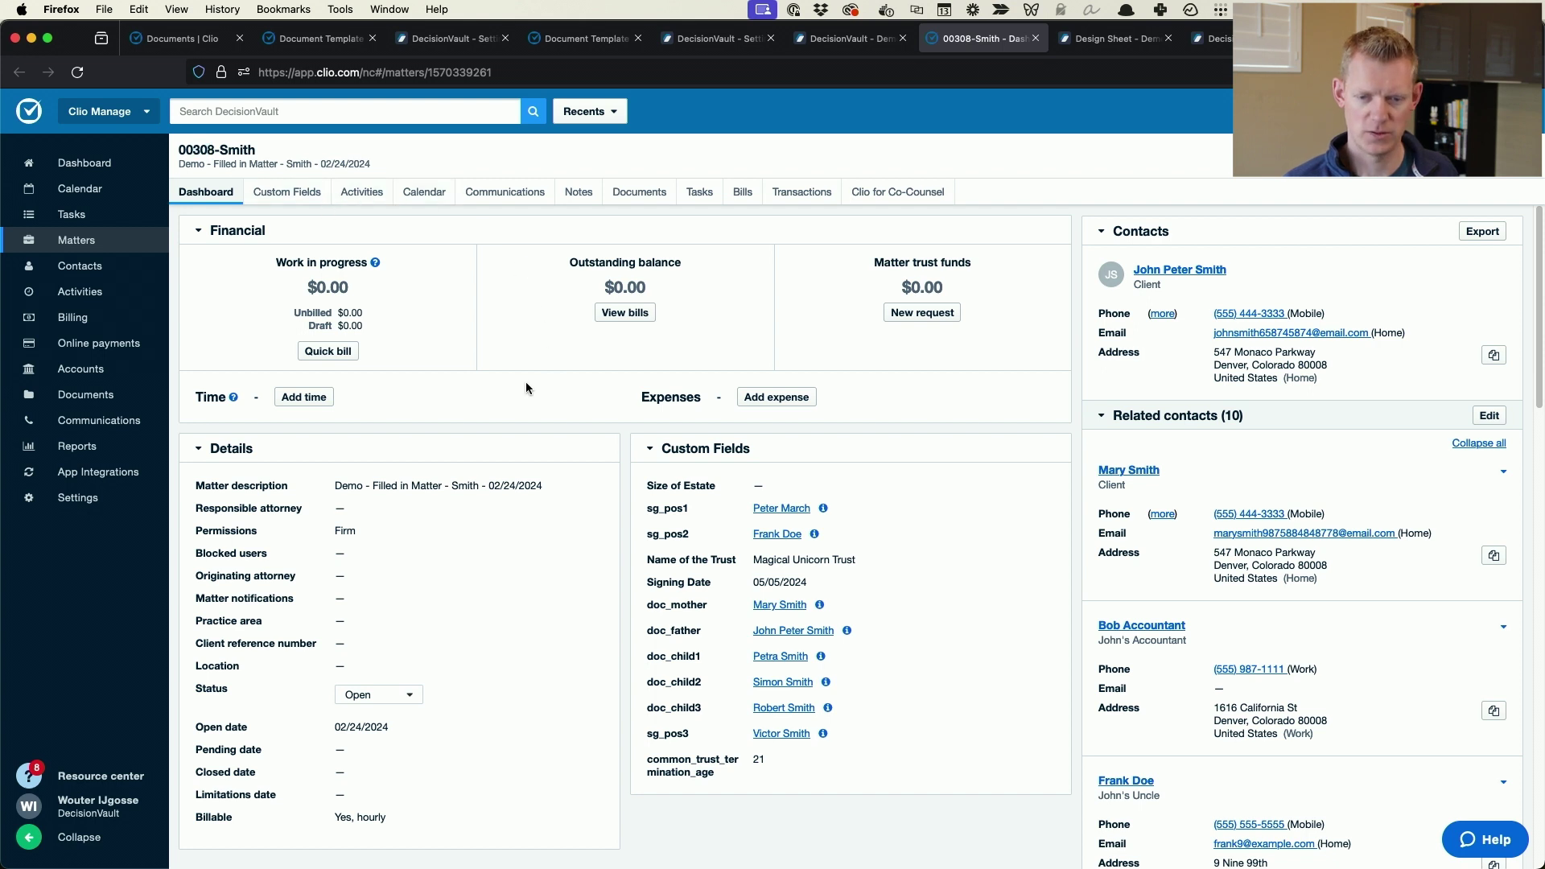
scroll(525, 385, "down", 3)
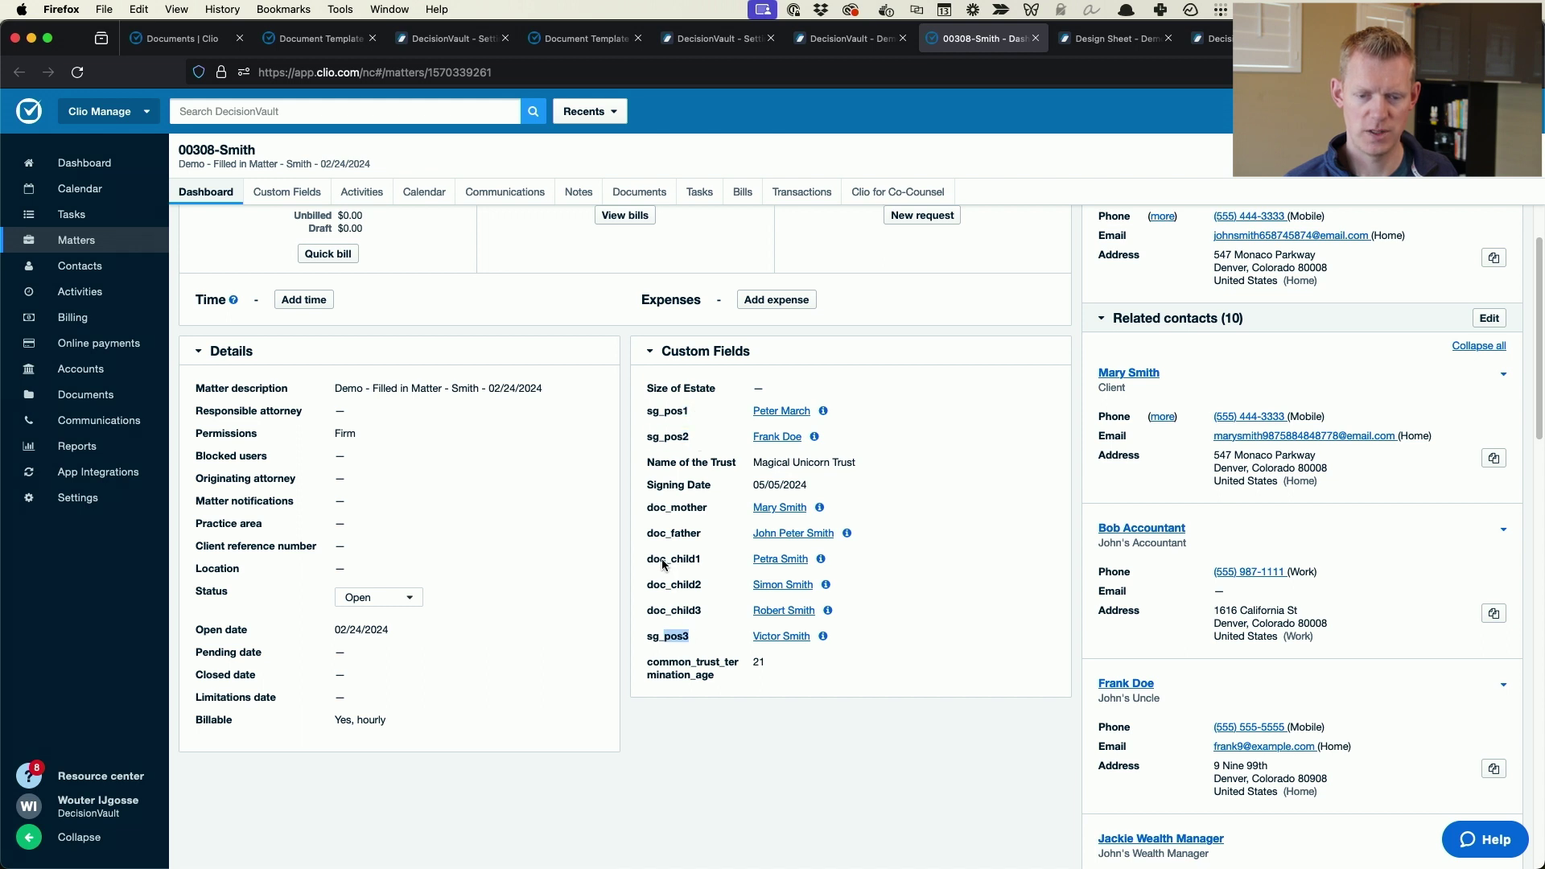
left_click_drag(666, 558, 714, 613)
left_click(700, 512)
left_click_drag(685, 534, 708, 541)
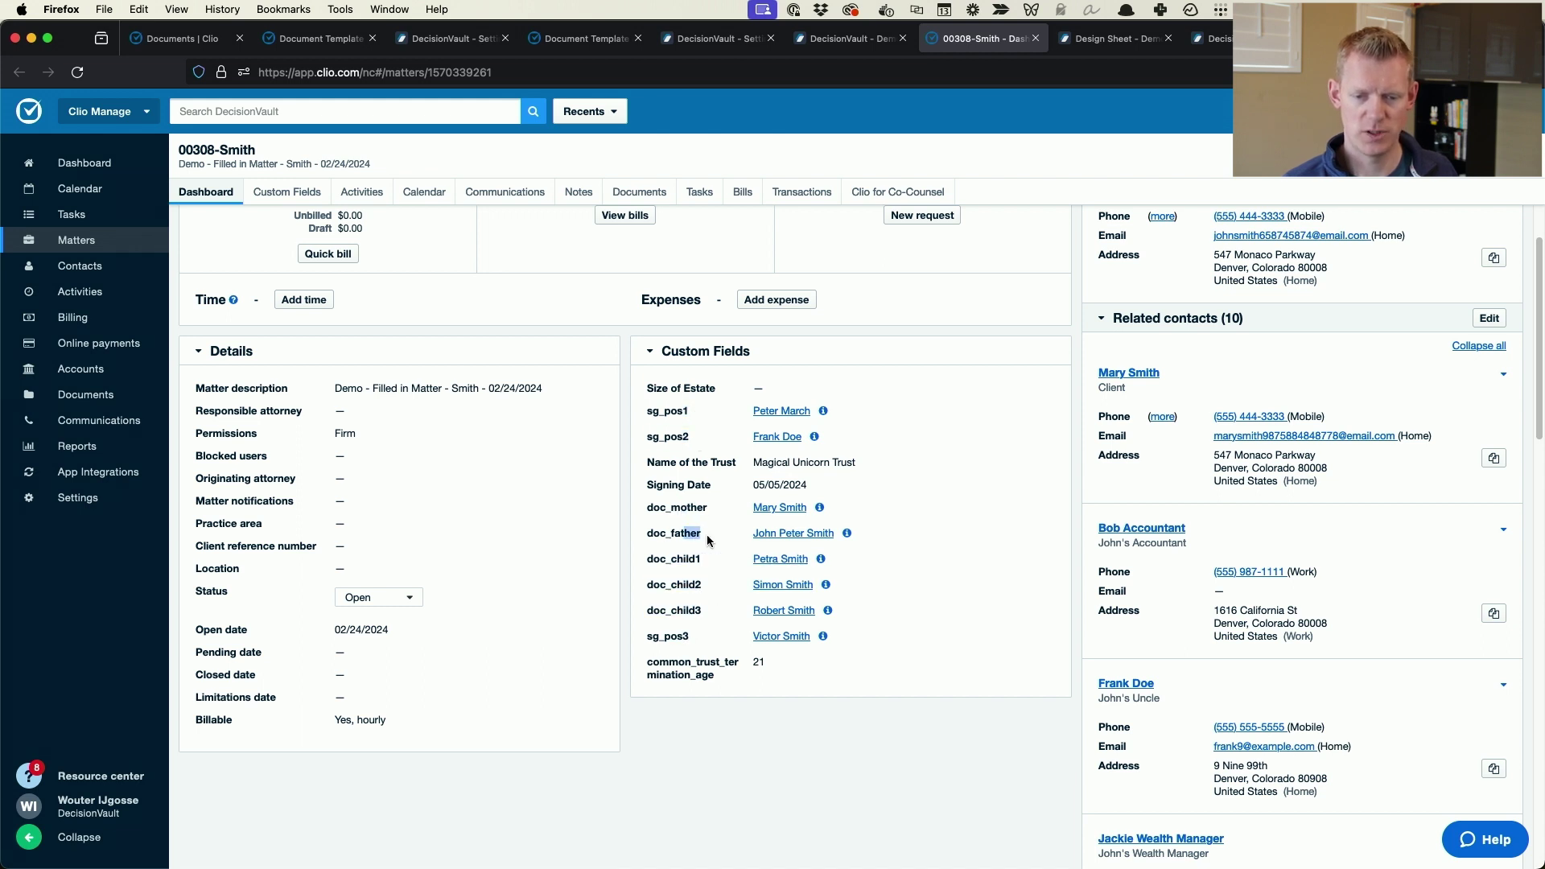
left_click(691, 486)
left_click_drag(692, 662, 727, 687)
left_click(727, 688)
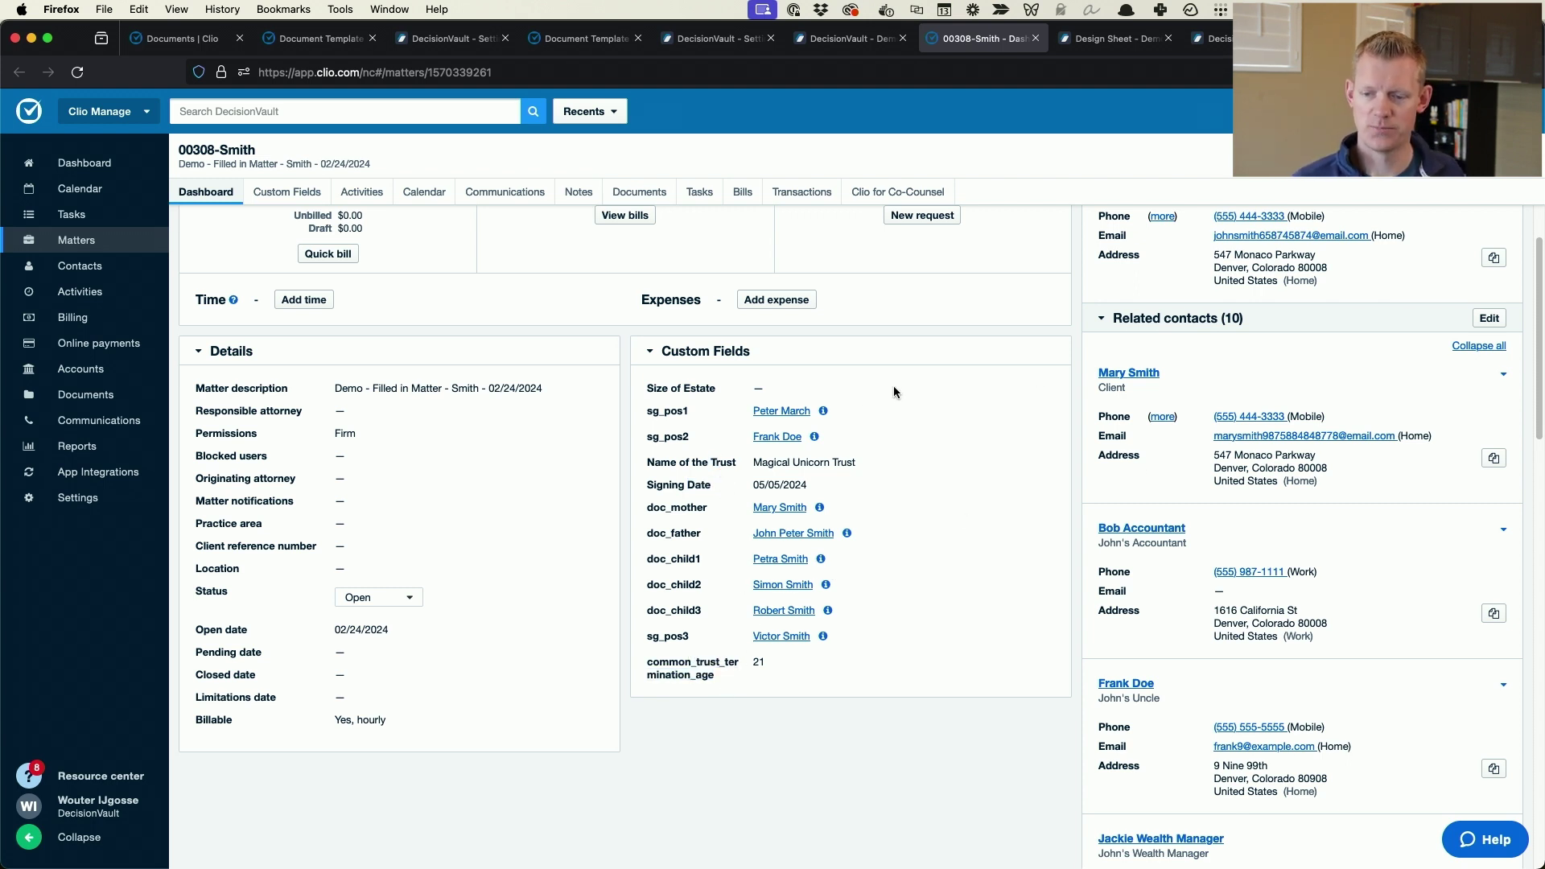
scroll(628, 454, "up", 2)
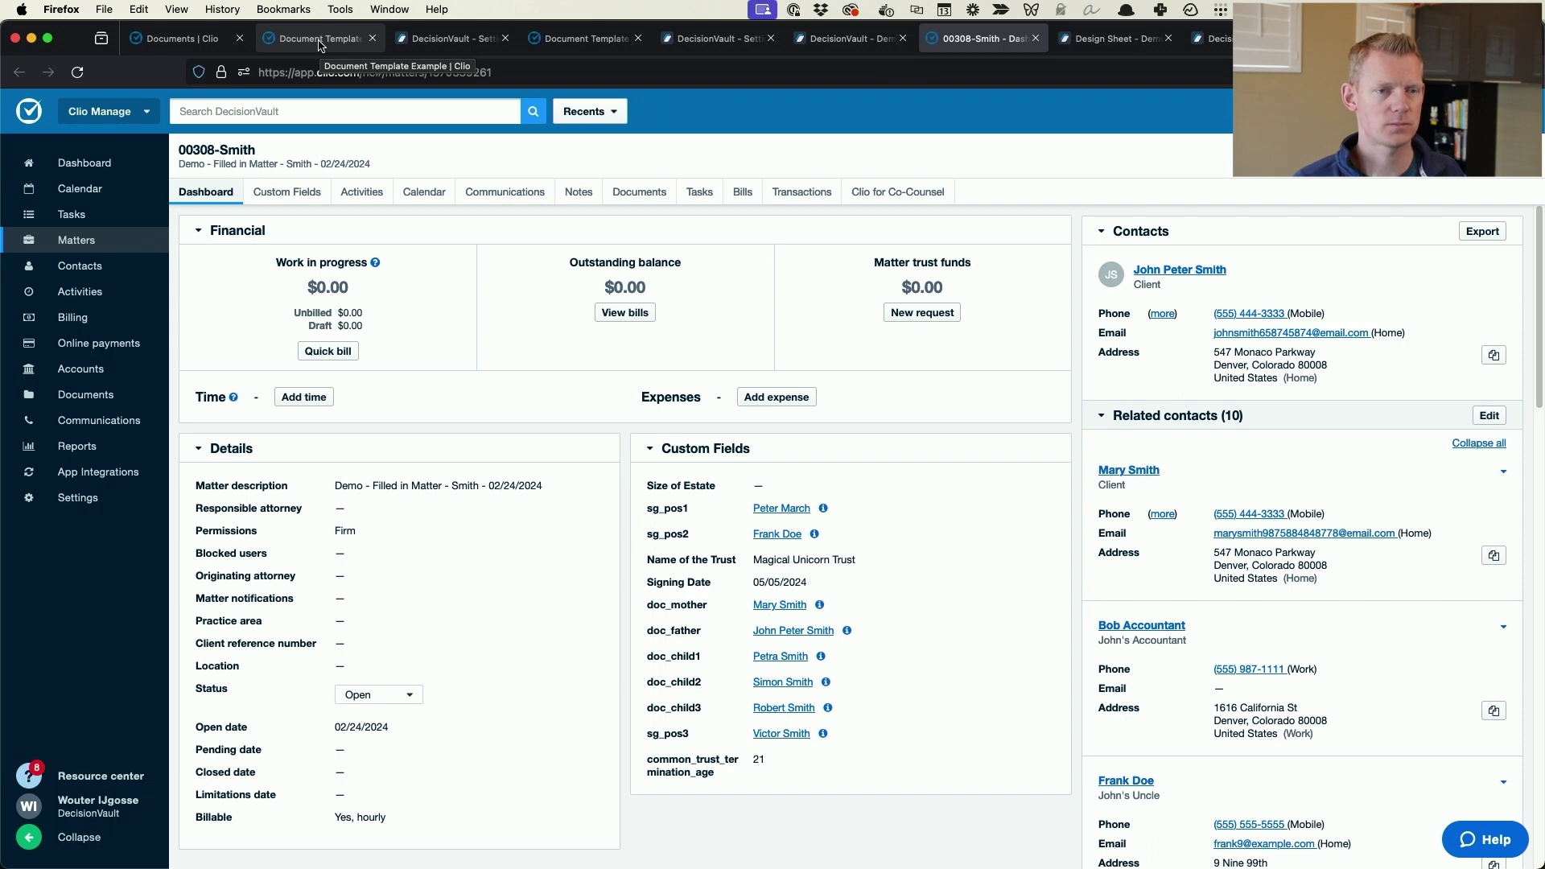
Open Clio's document template merge fields settings and preview them for the Demo - Filled in Matter.
left_click(96, 503)
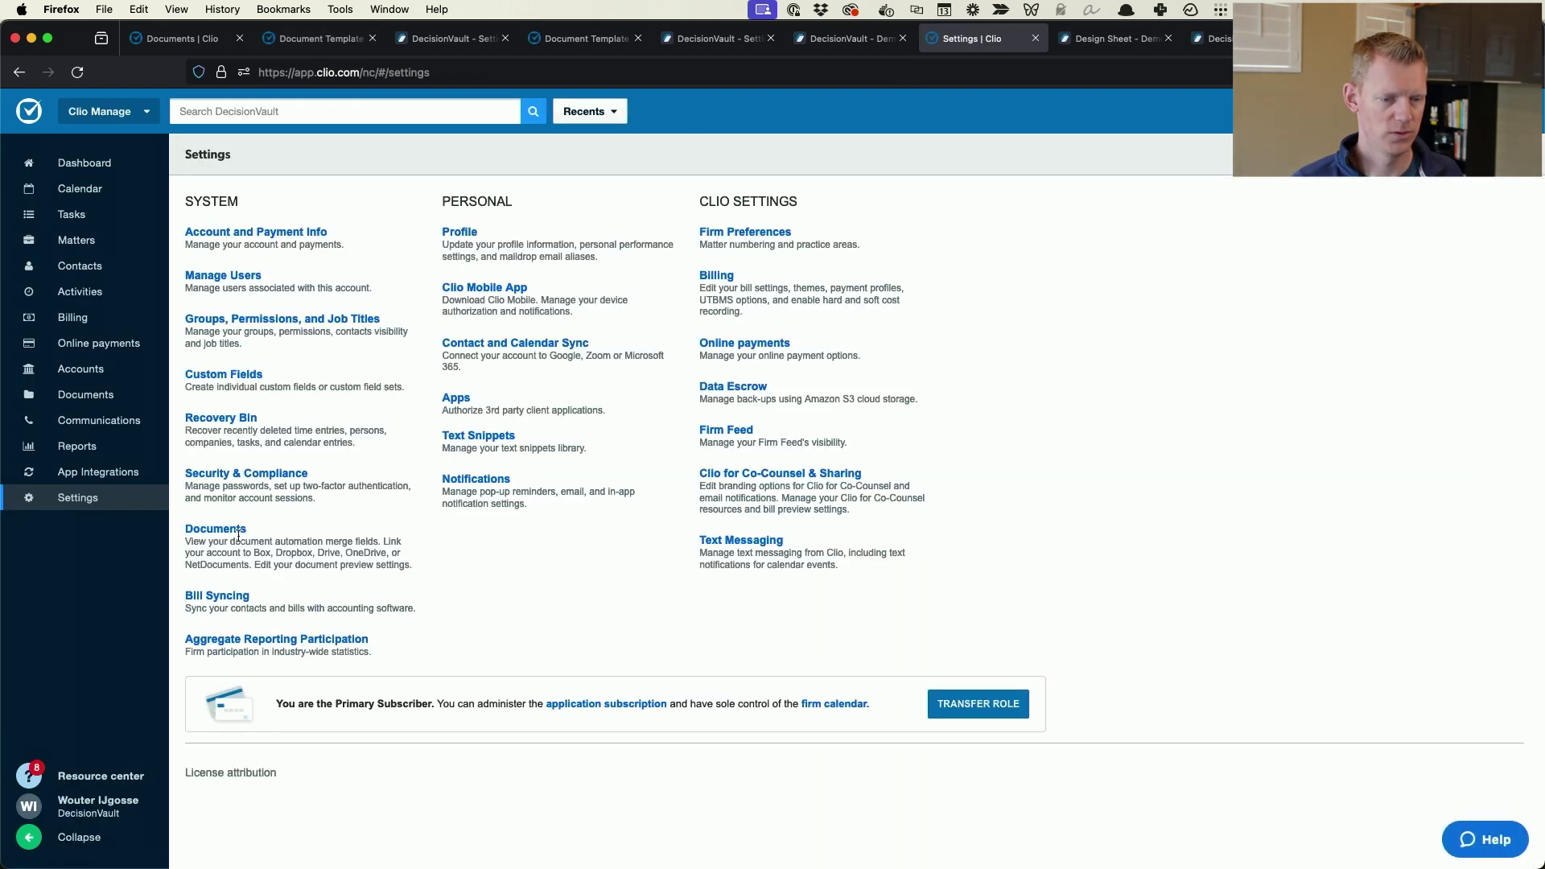
left_click(216, 530)
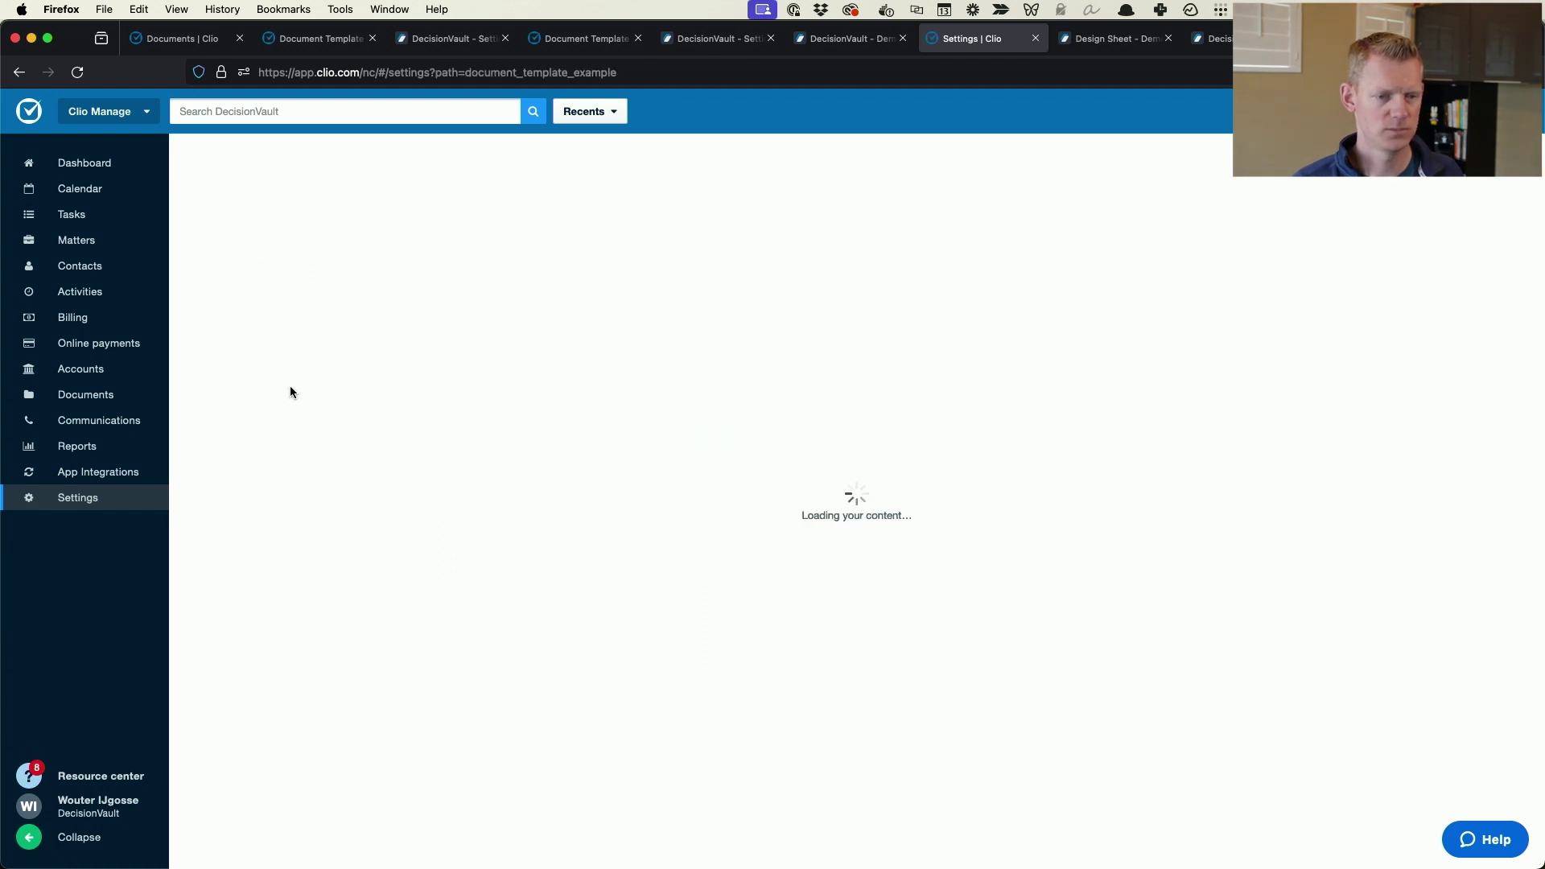
left_click(329, 311)
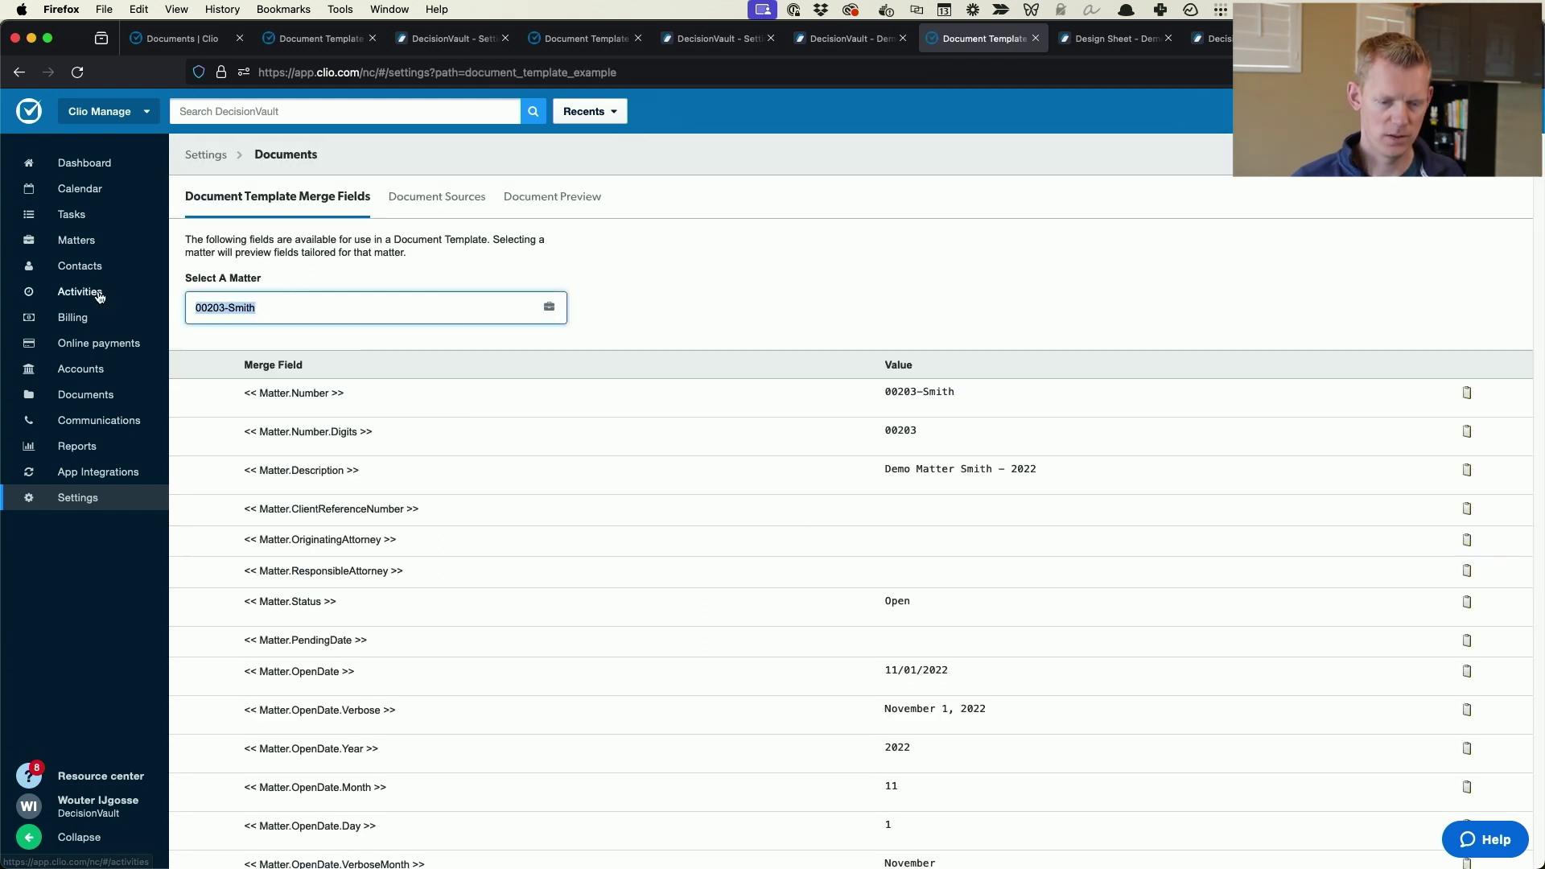
type("308")
key("Return")
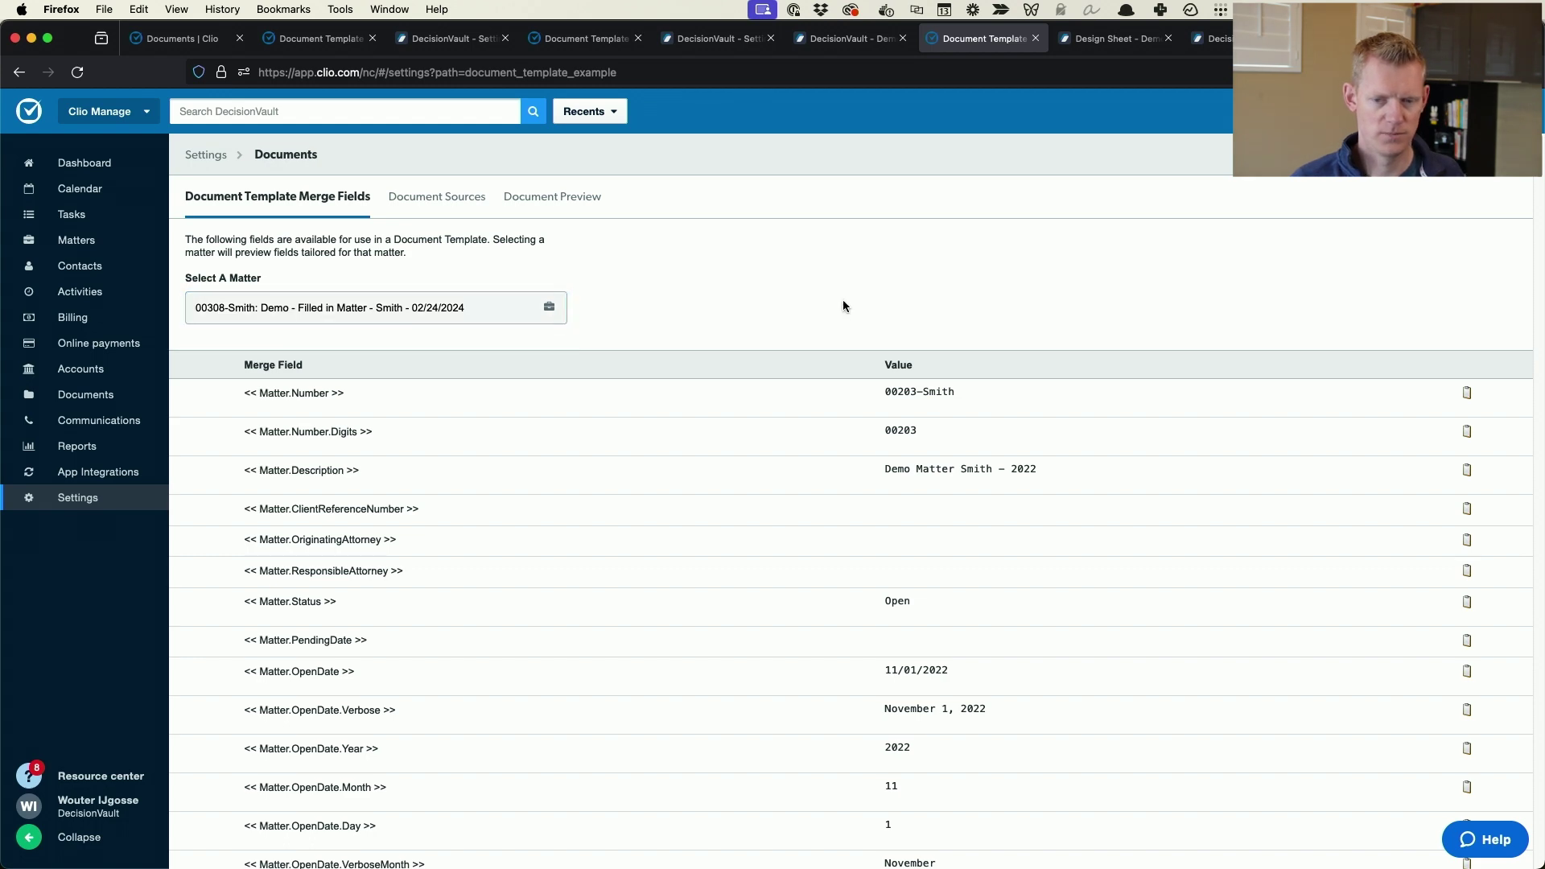
Search the merge field list for "mom" and look through the Docfather and Docchild1 custom field entries.
key("super+f")
type("mom")
scroll(863, 304, "down", 20)
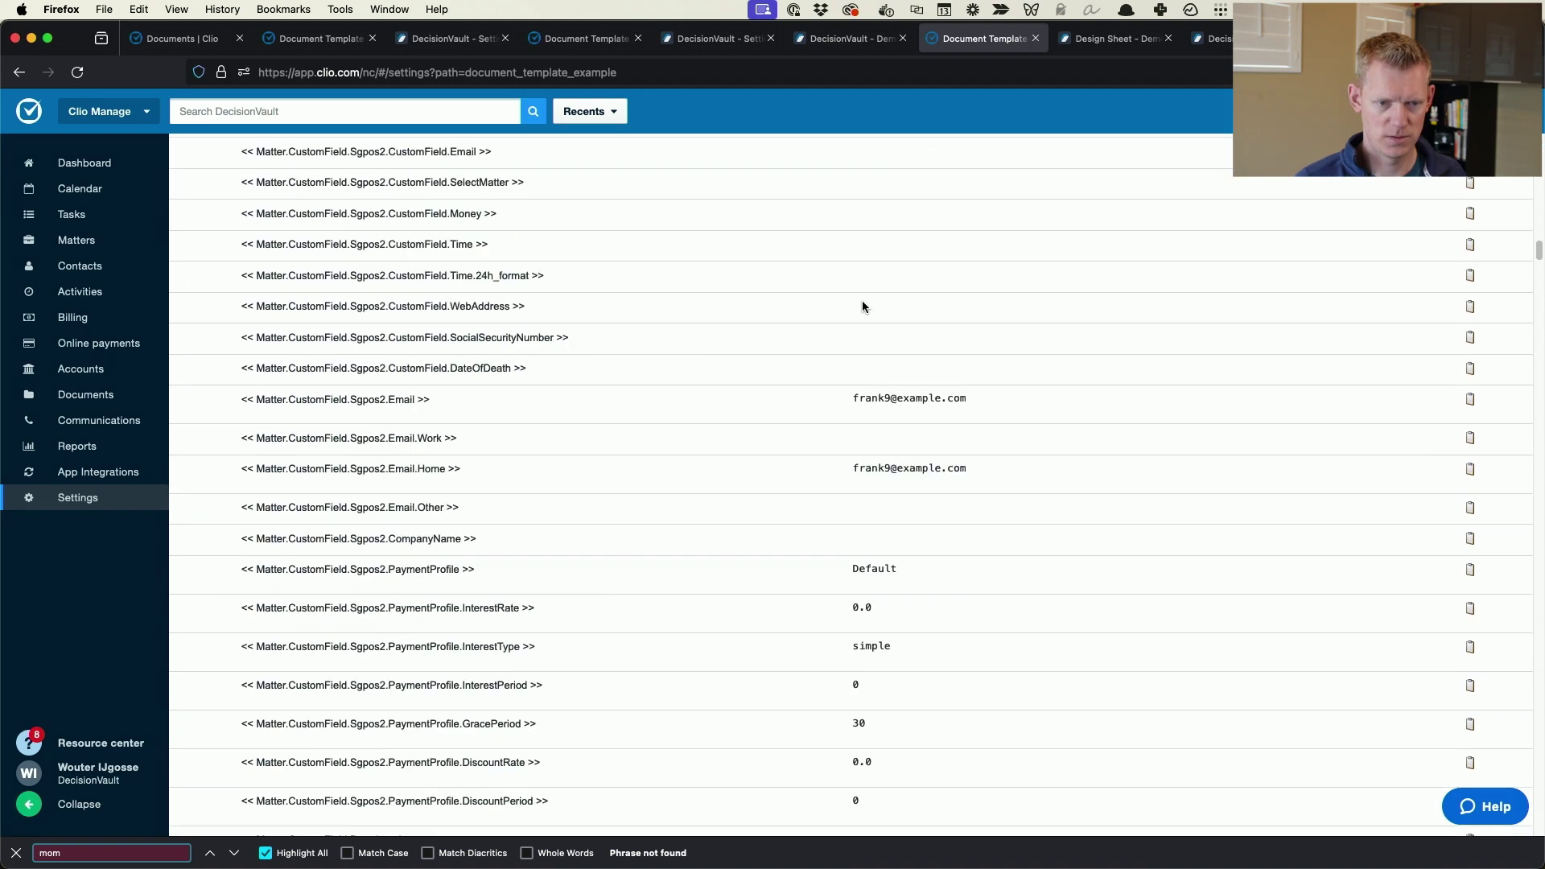
scroll(861, 397, "up", 5)
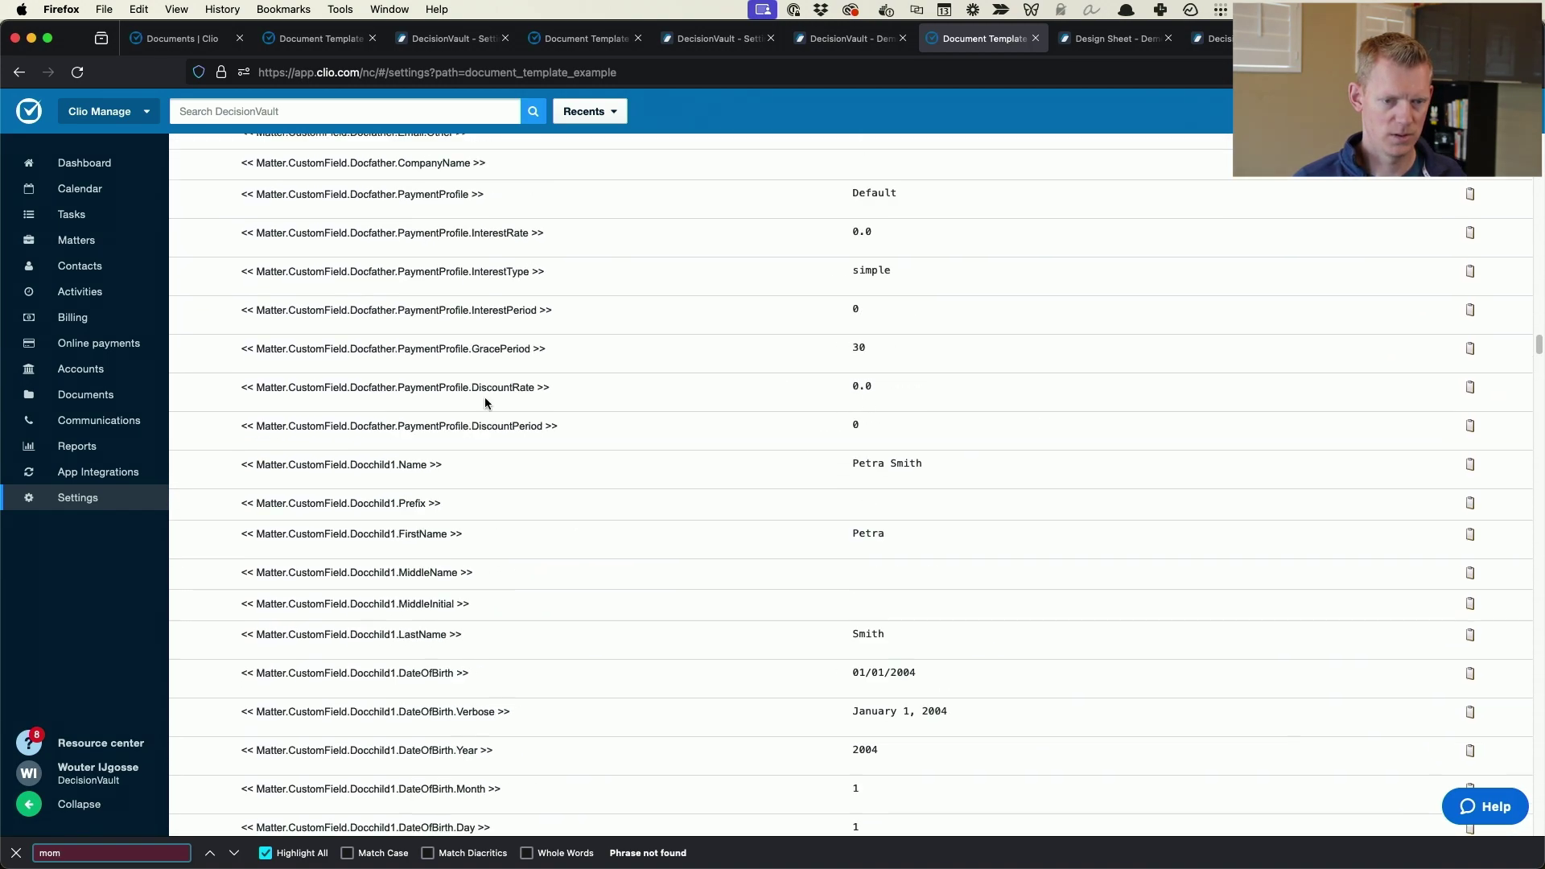
left_click_drag(359, 311, 384, 311)
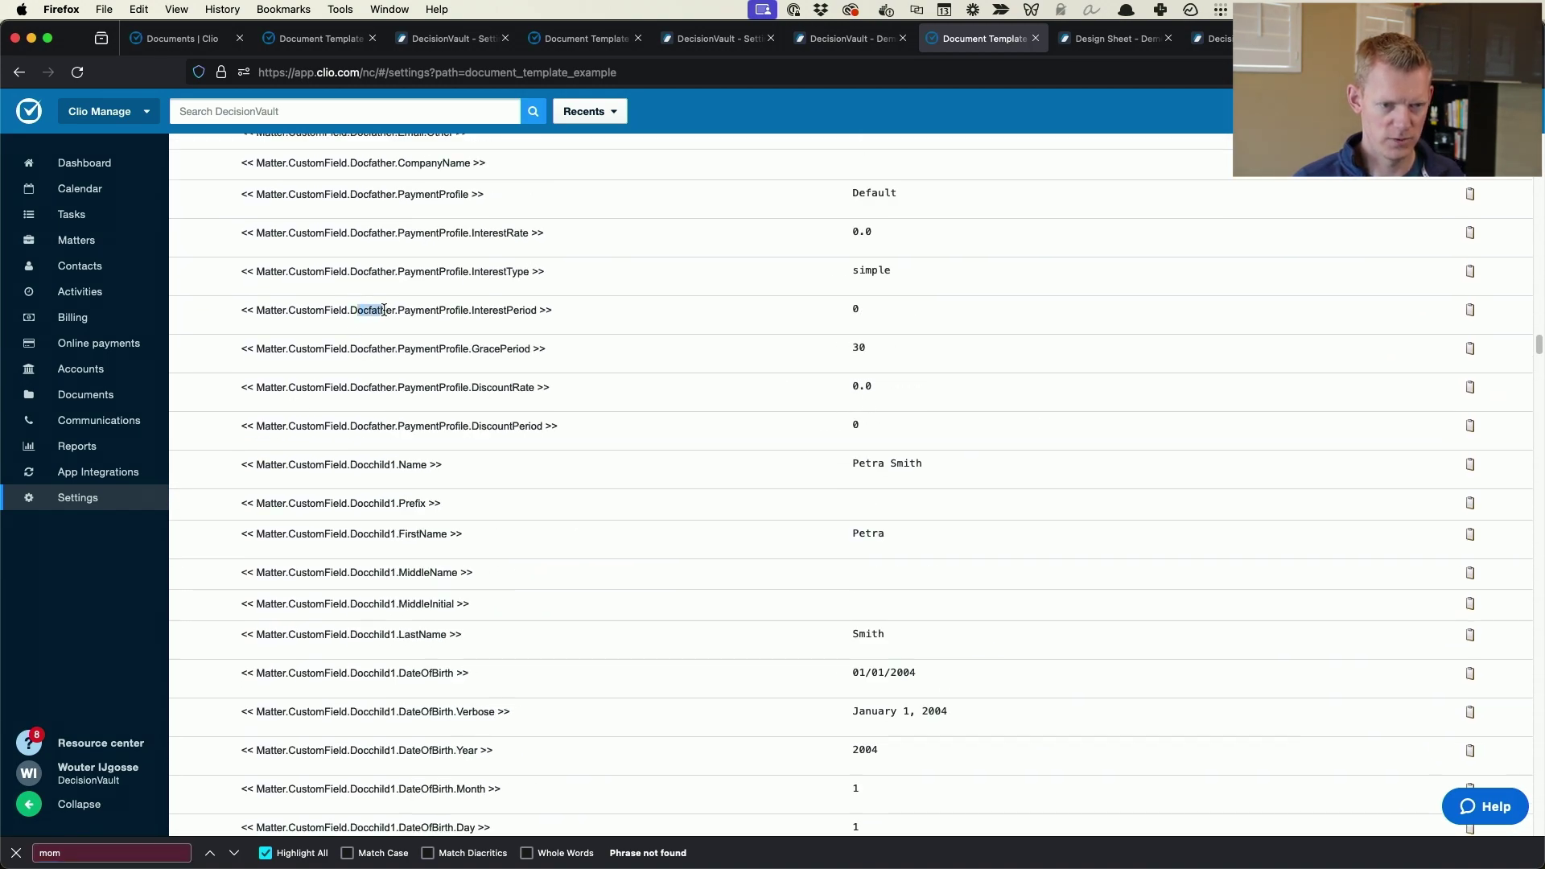
scroll(389, 388, "up", 8)
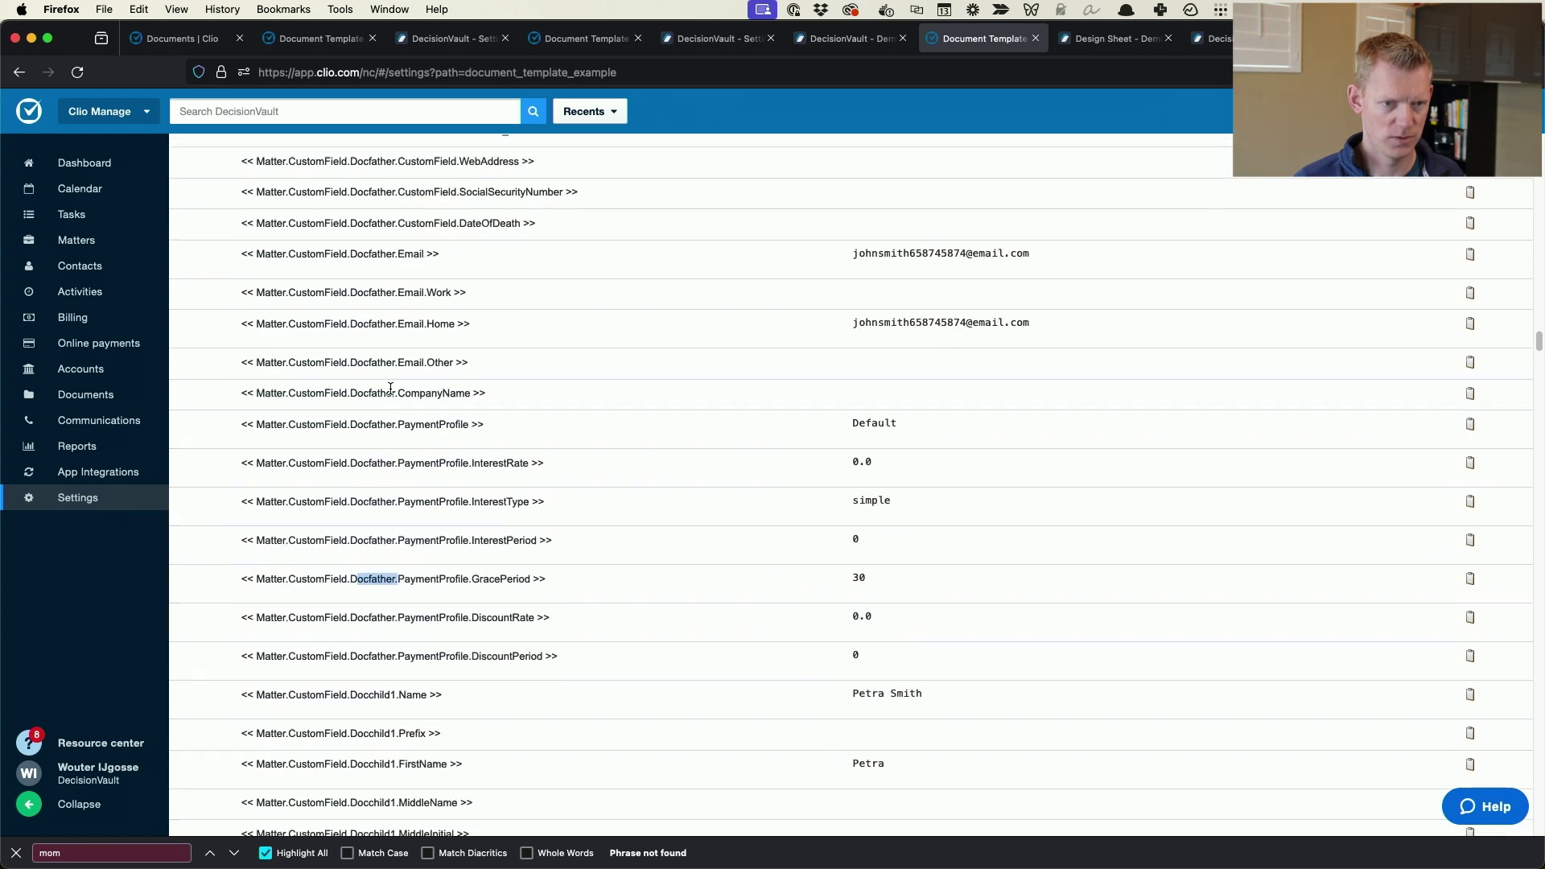
scroll(391, 388, "up", 15)
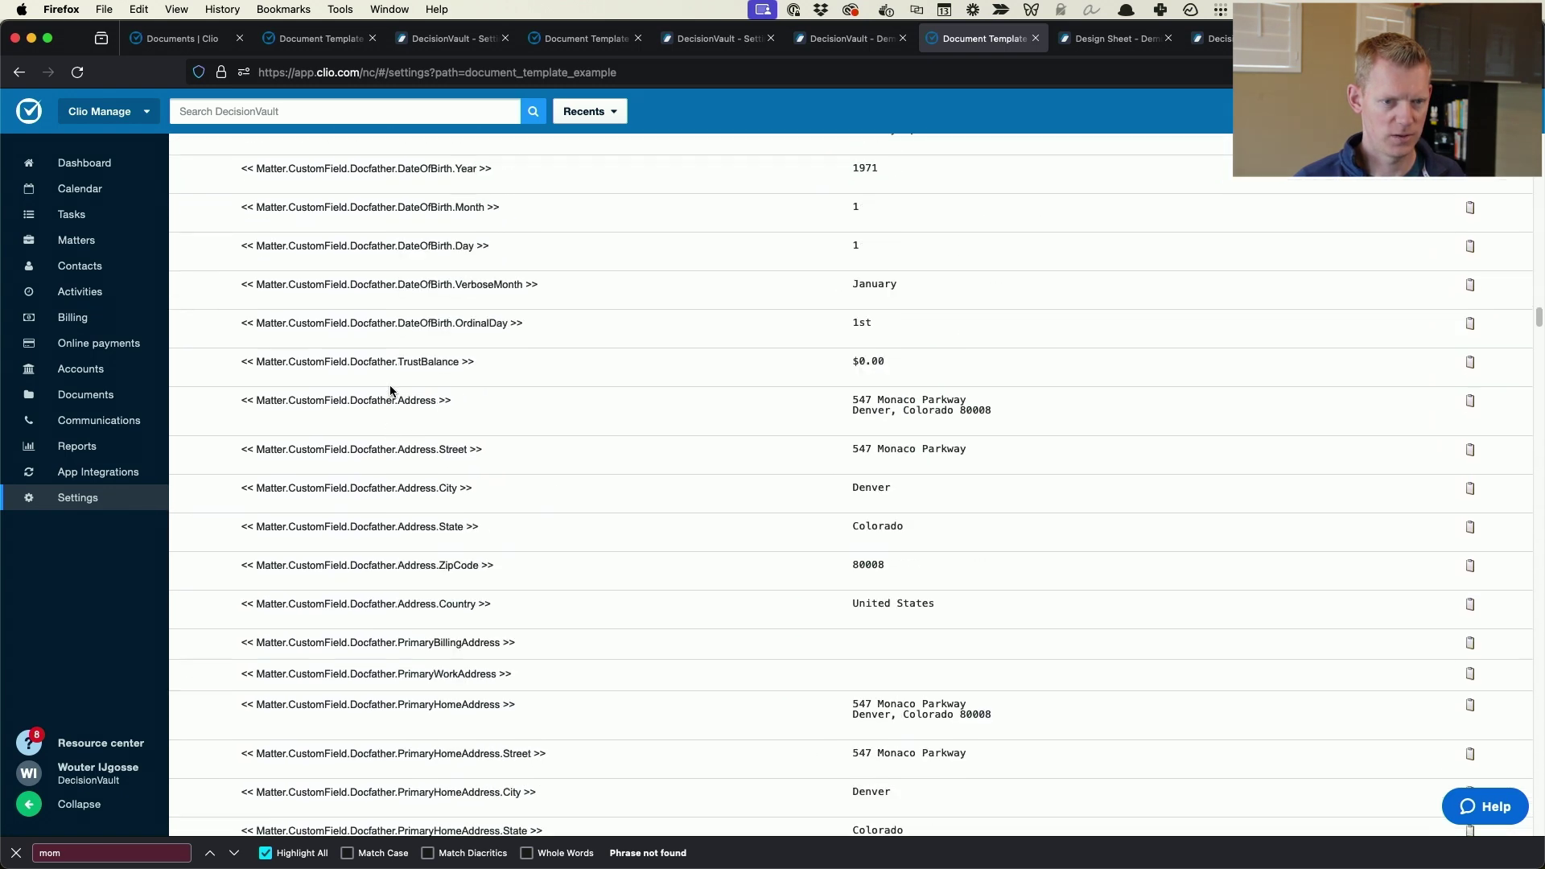
Find the Docmother.Name merge field by searching "docmot" and copy it after "Mom:" in the Instructions document in Word.
double_click(113, 851)
type("d")
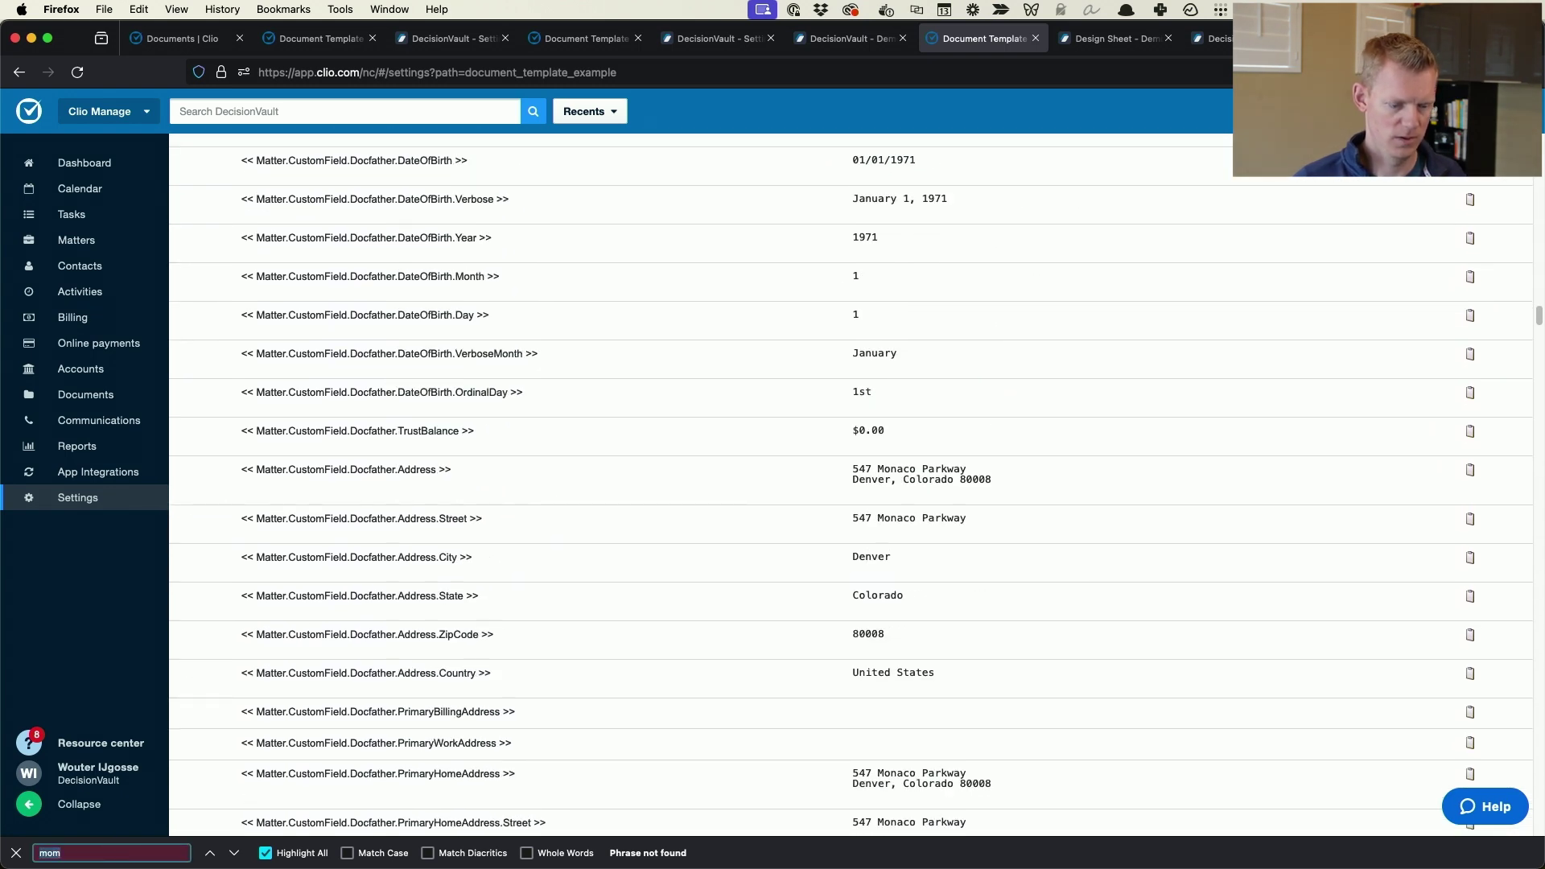
type("ocmot")
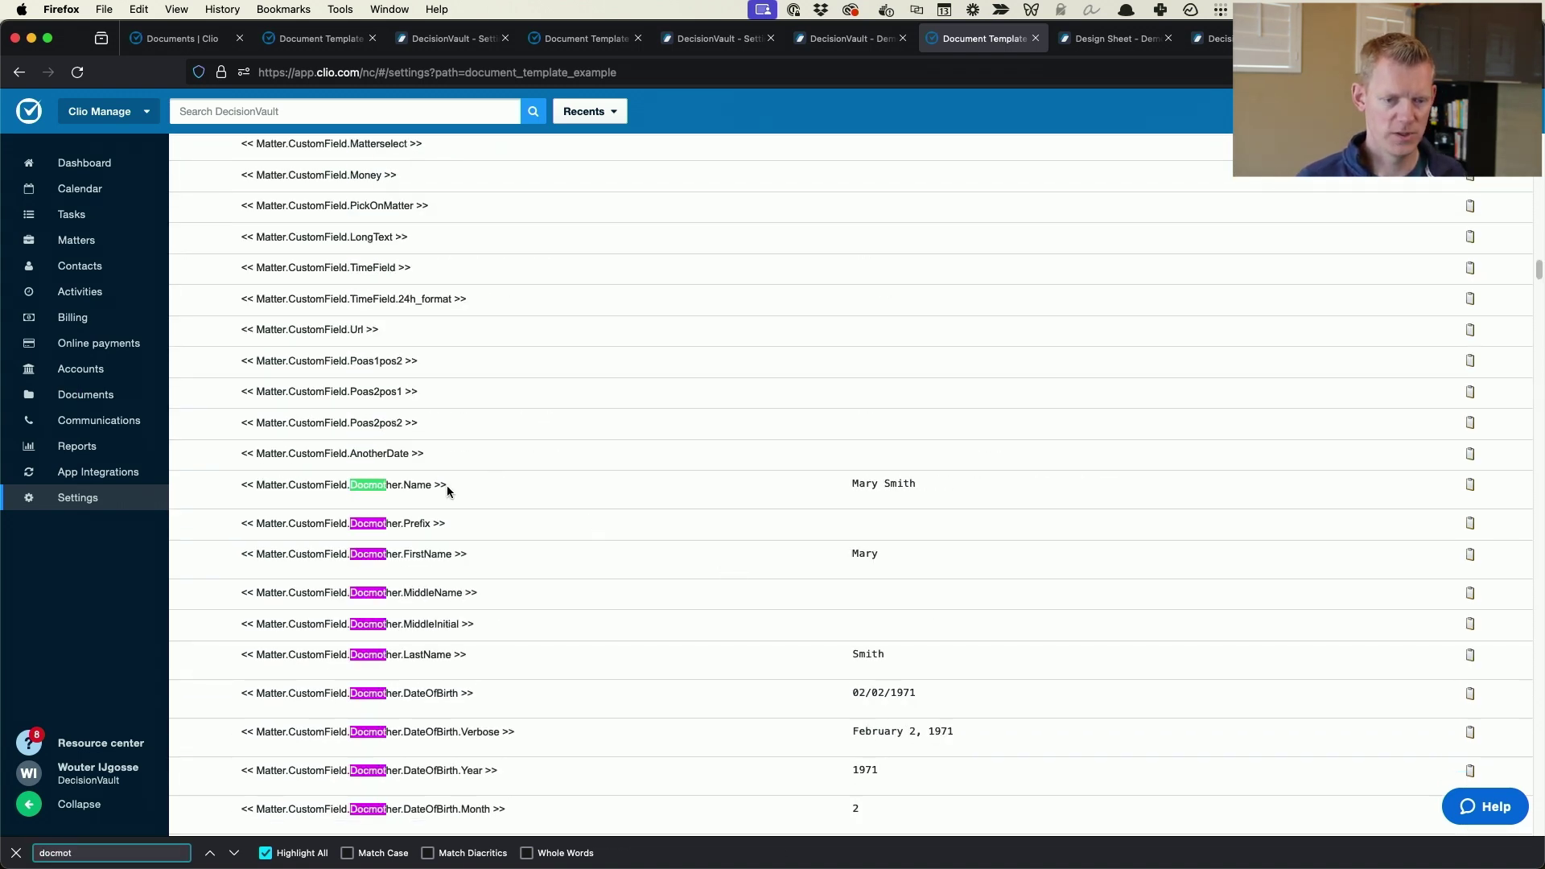
left_click_drag(446, 485, 240, 487)
right_click(240, 484)
left_click(290, 486)
key("super+Tab")
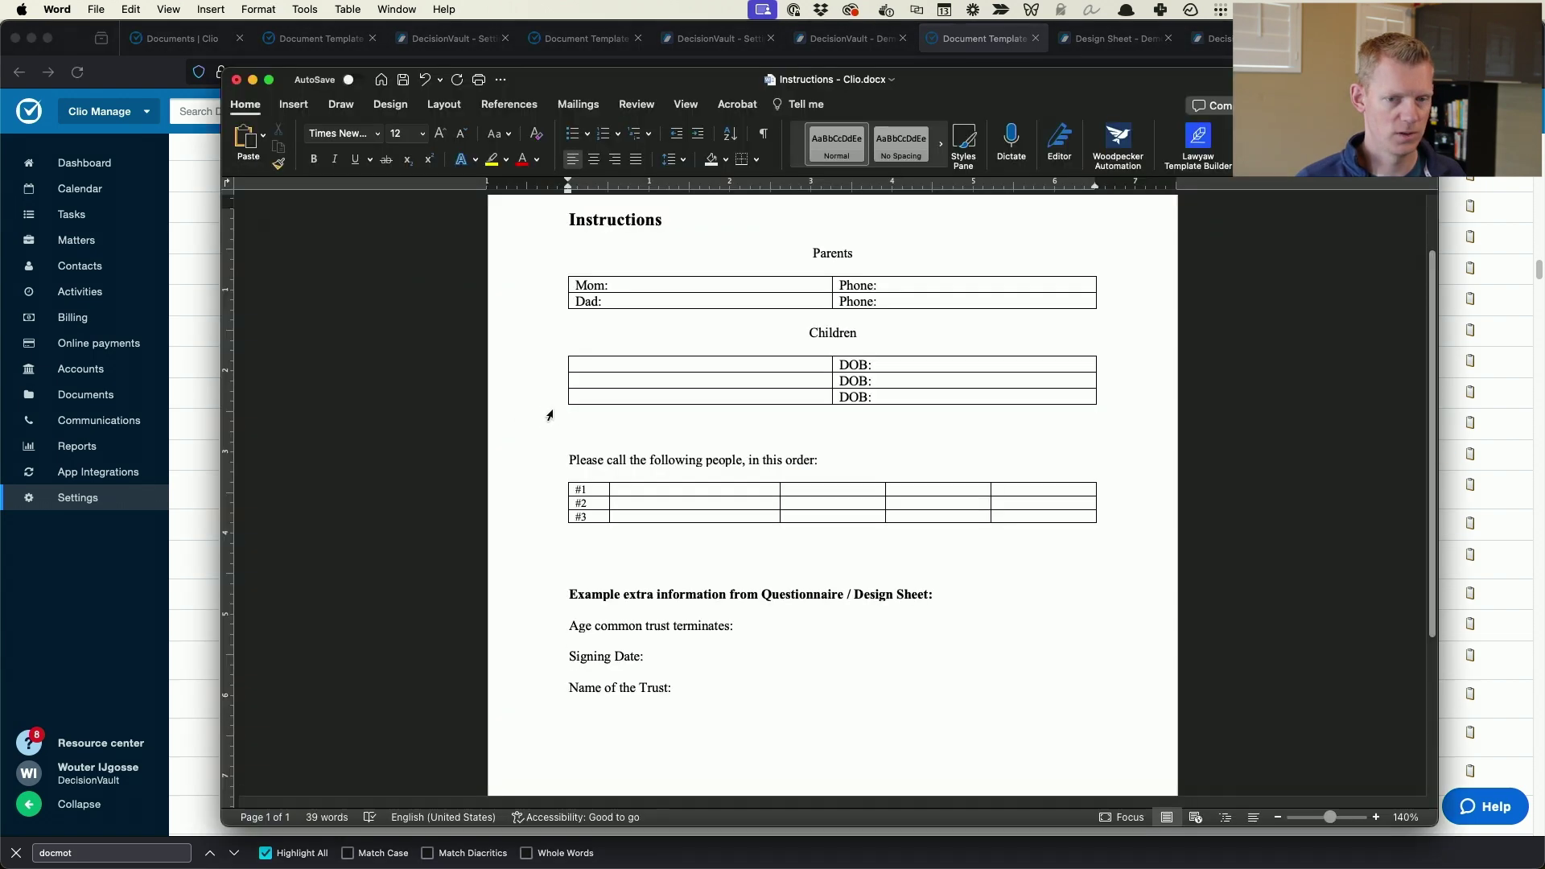
left_click(701, 286)
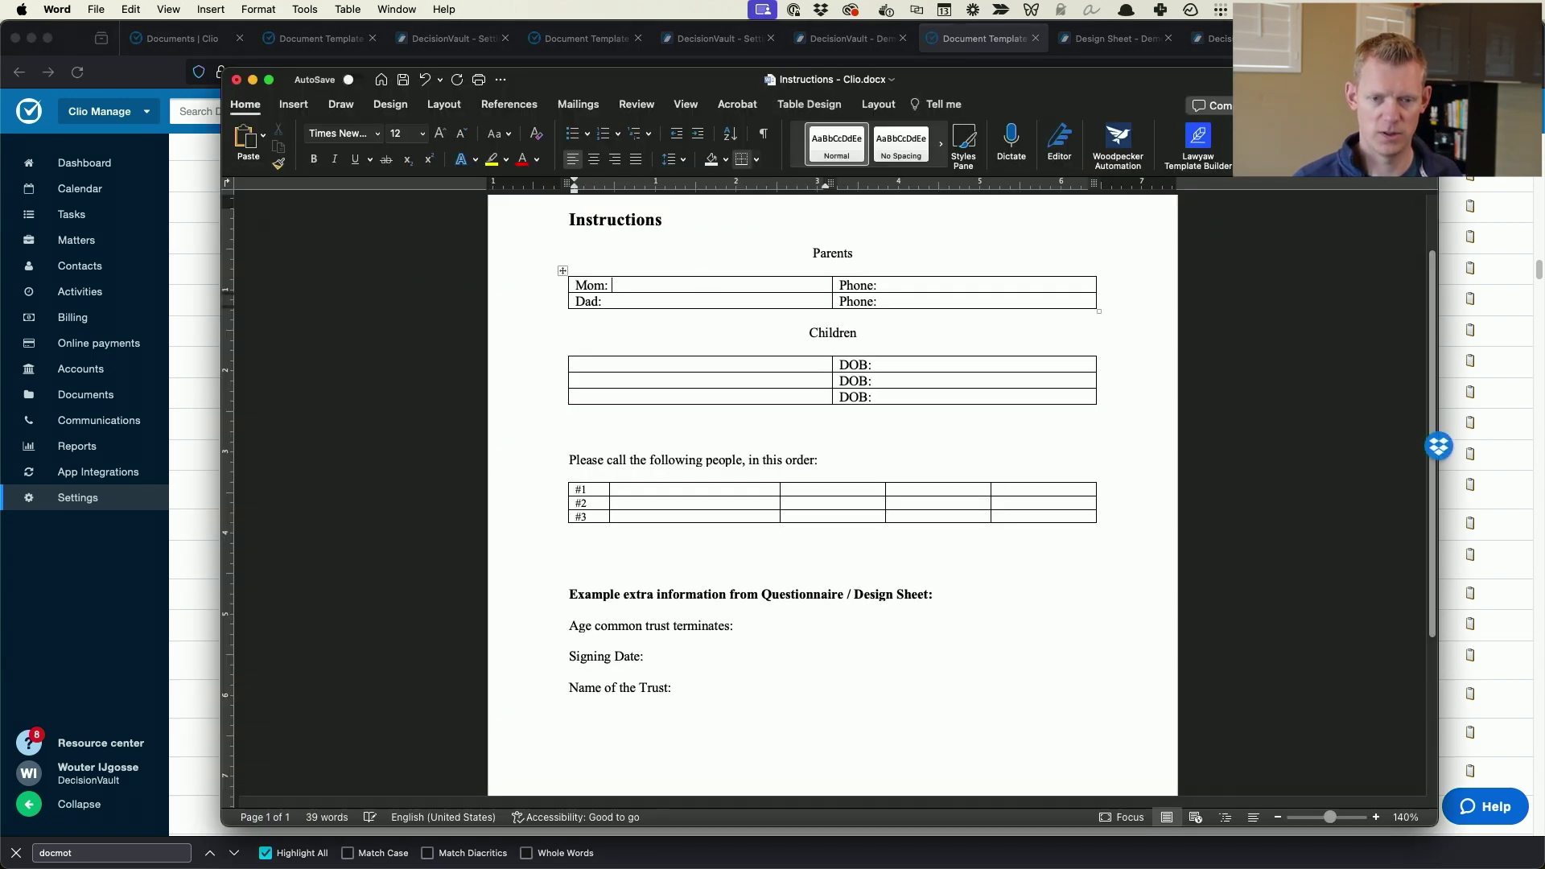
key("super+v")
Find the Docfather.Name merge field in Clio and copy it after "Dad:" in the Word document's Parents table.
left_click(675, 317)
left_click(206, 596)
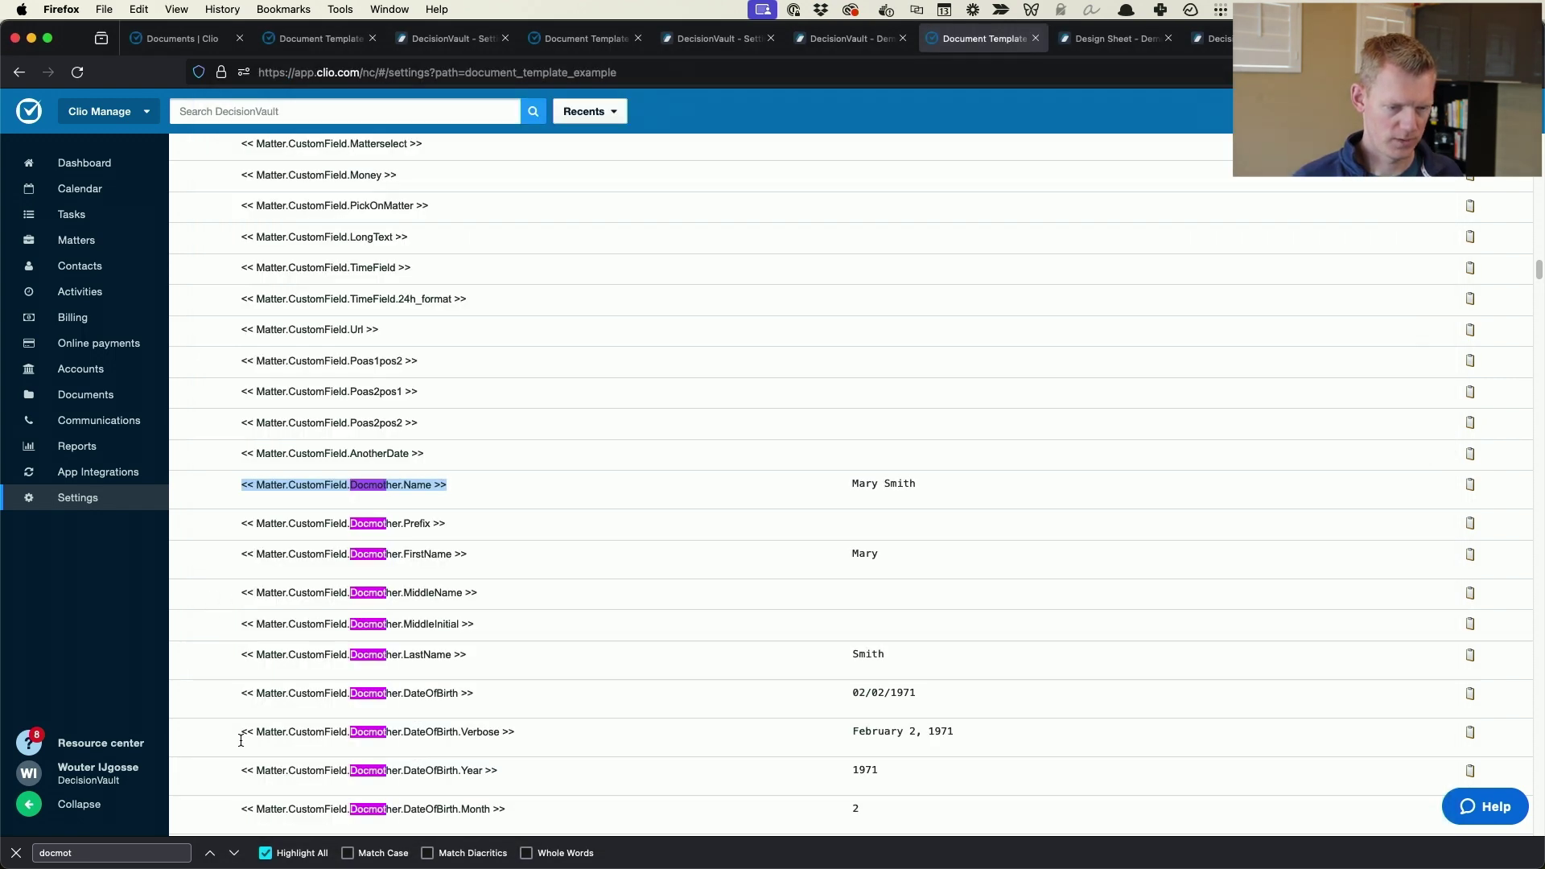
double_click(121, 852)
type("docfa")
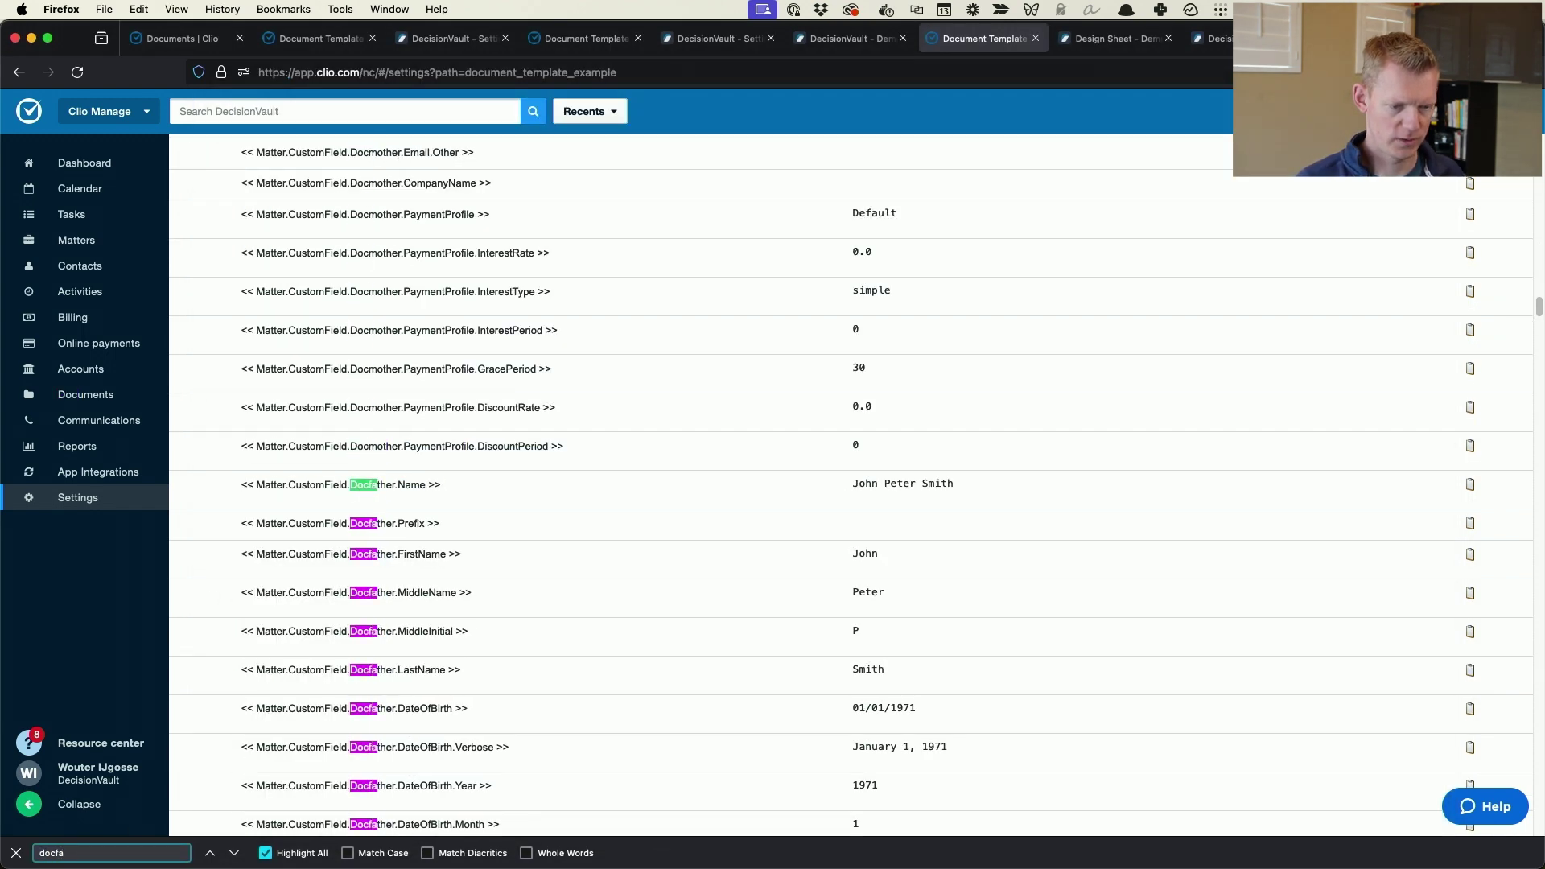
left_click_drag(451, 485, 251, 486)
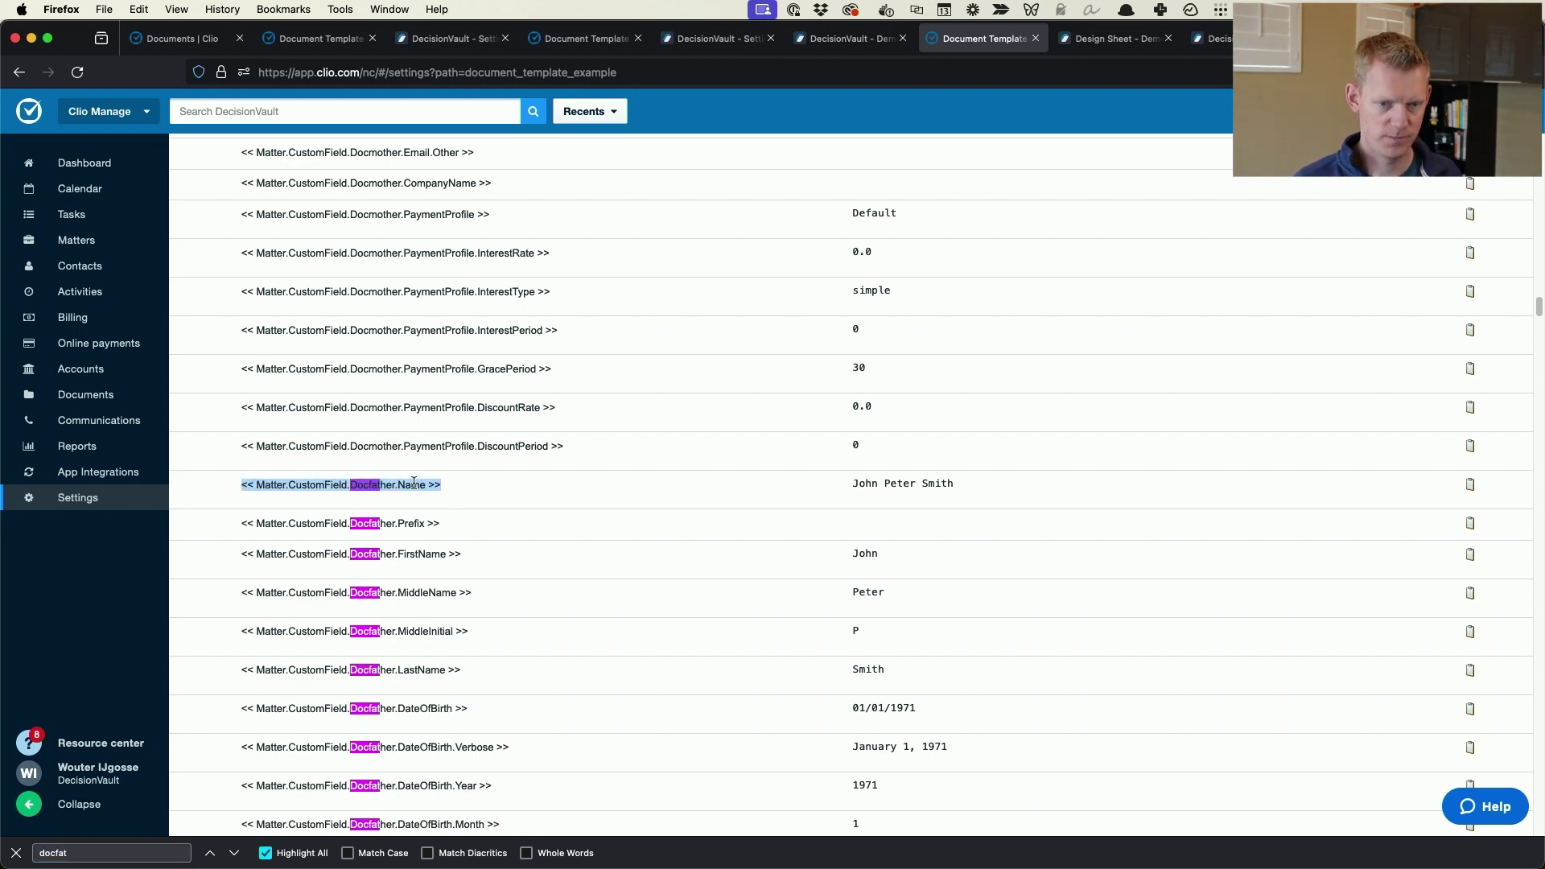
key("super+Tab")
key("super+v")
Copy the Docfather.PhoneNumber.Number merge field from Clio into the phone cell of the Mom row in Word.
left_click(906, 285)
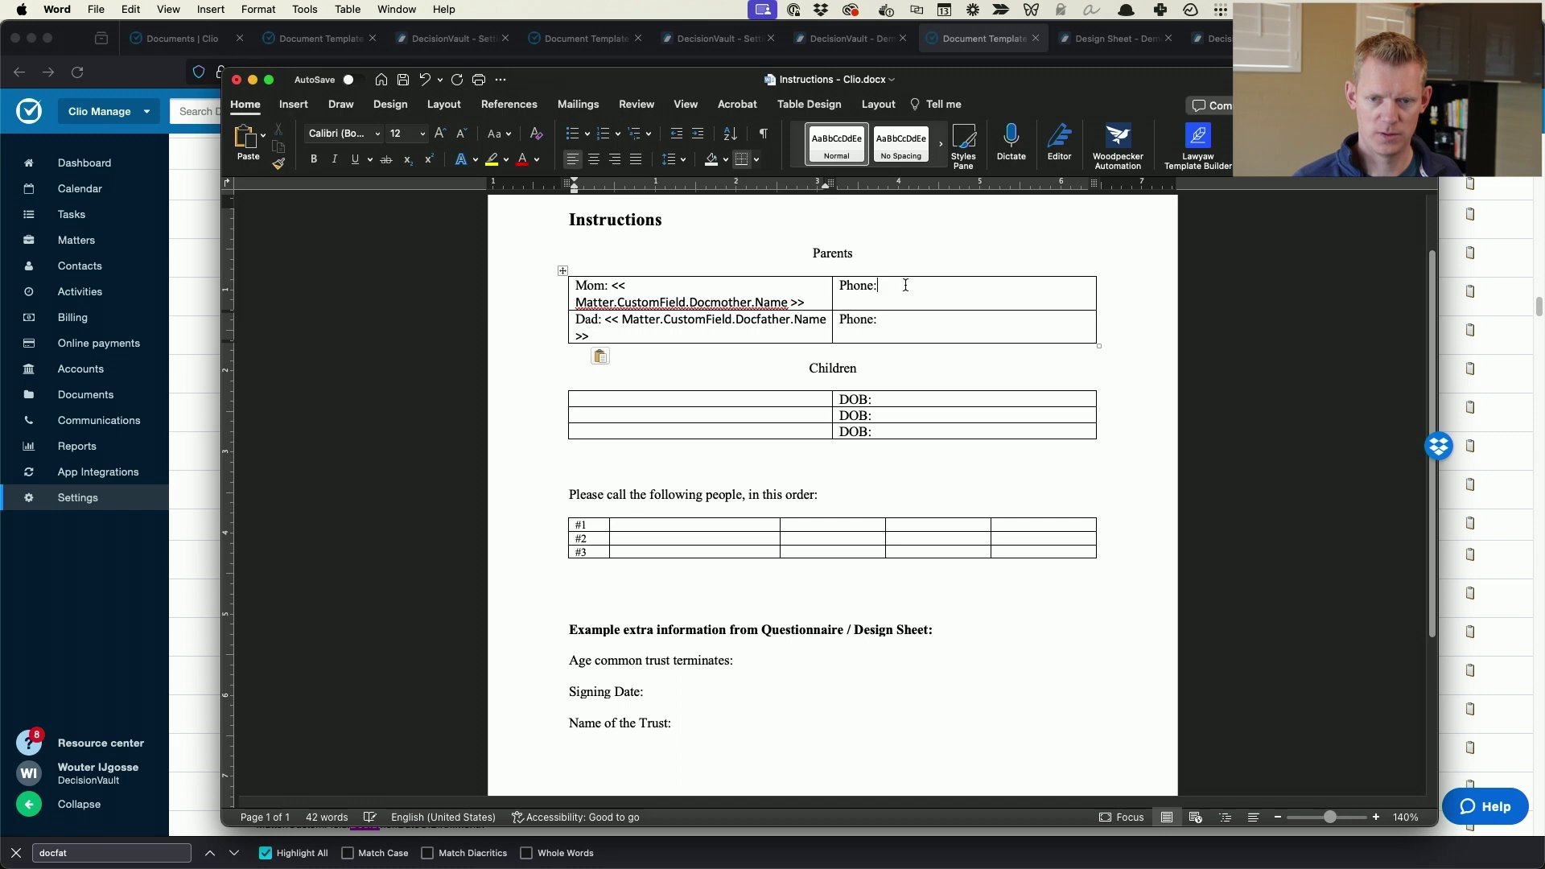
key("super+Tab")
scroll(557, 515, "down", 3)
scroll(557, 519, "down", 8)
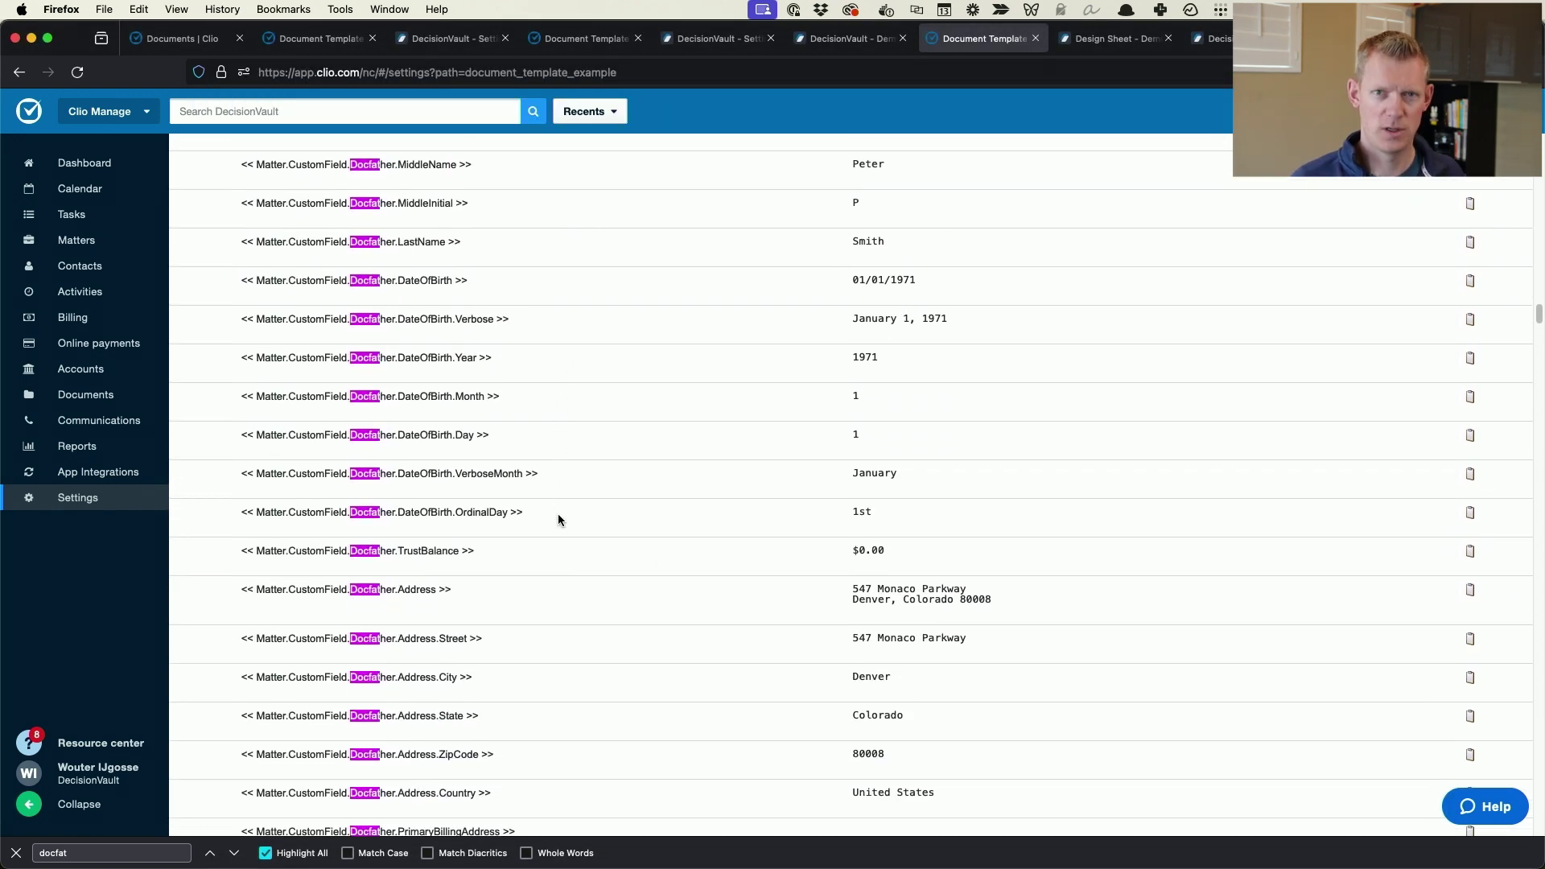
scroll(558, 519, "down", 2)
scroll(560, 519, "down", 2)
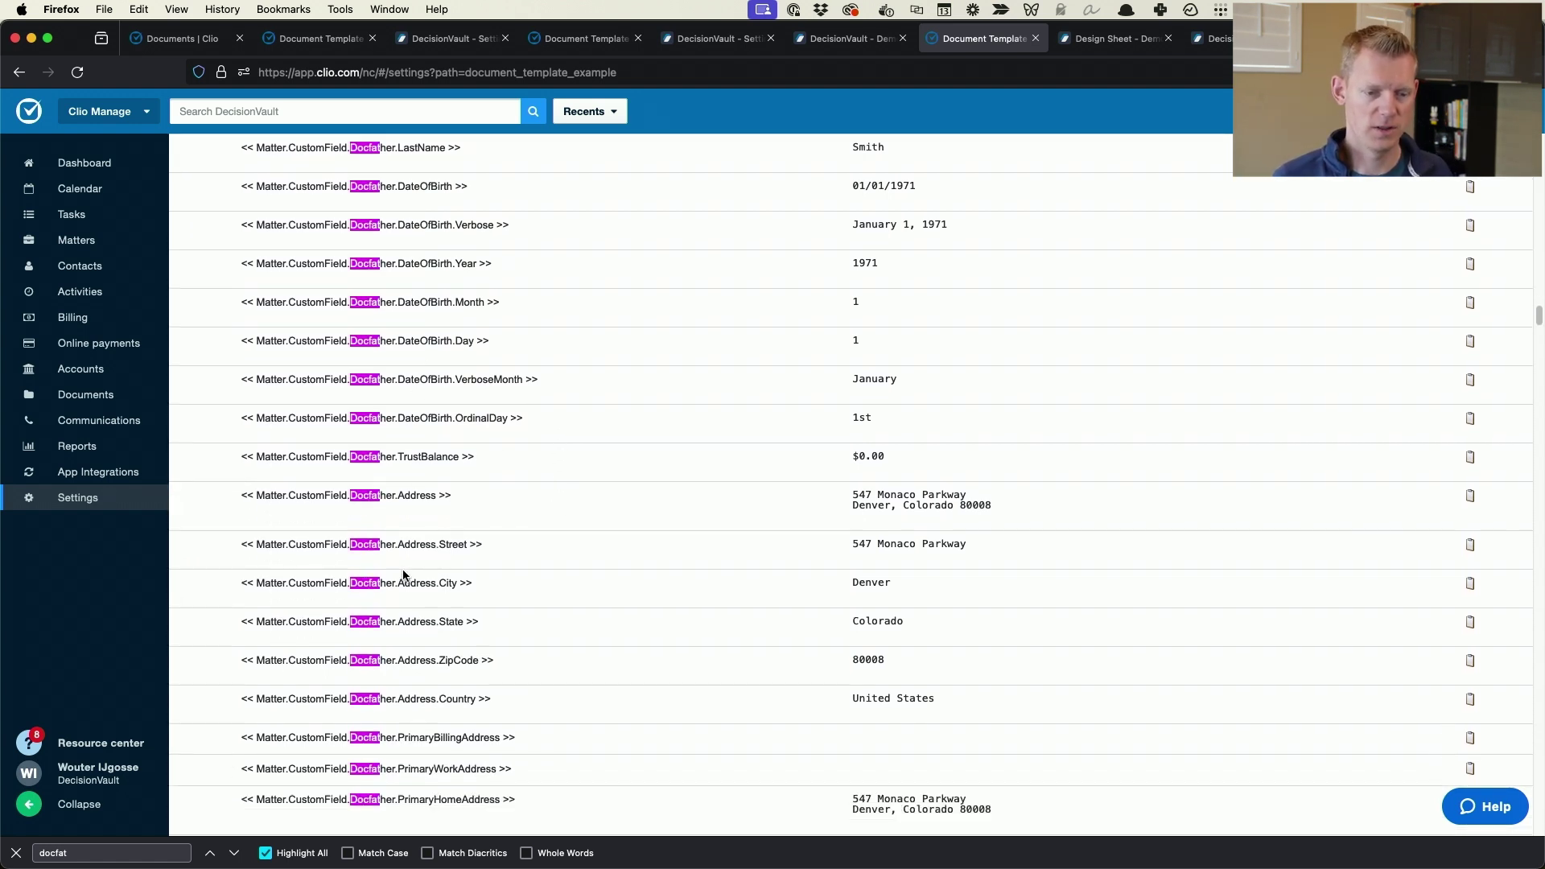
scroll(481, 630, "down", 2)
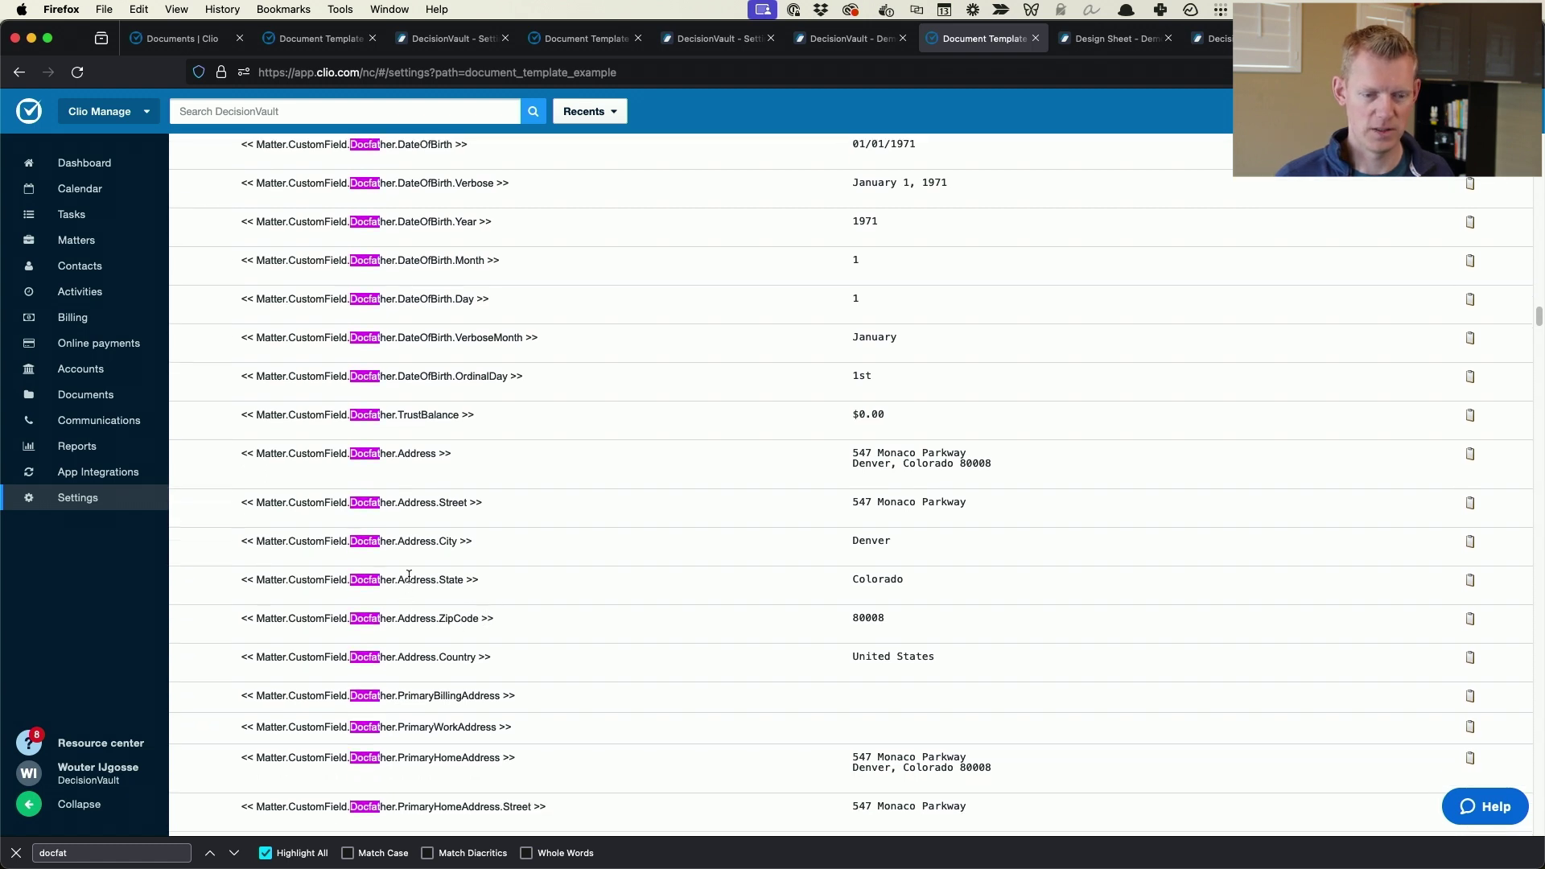
left_click_drag(422, 502, 495, 453)
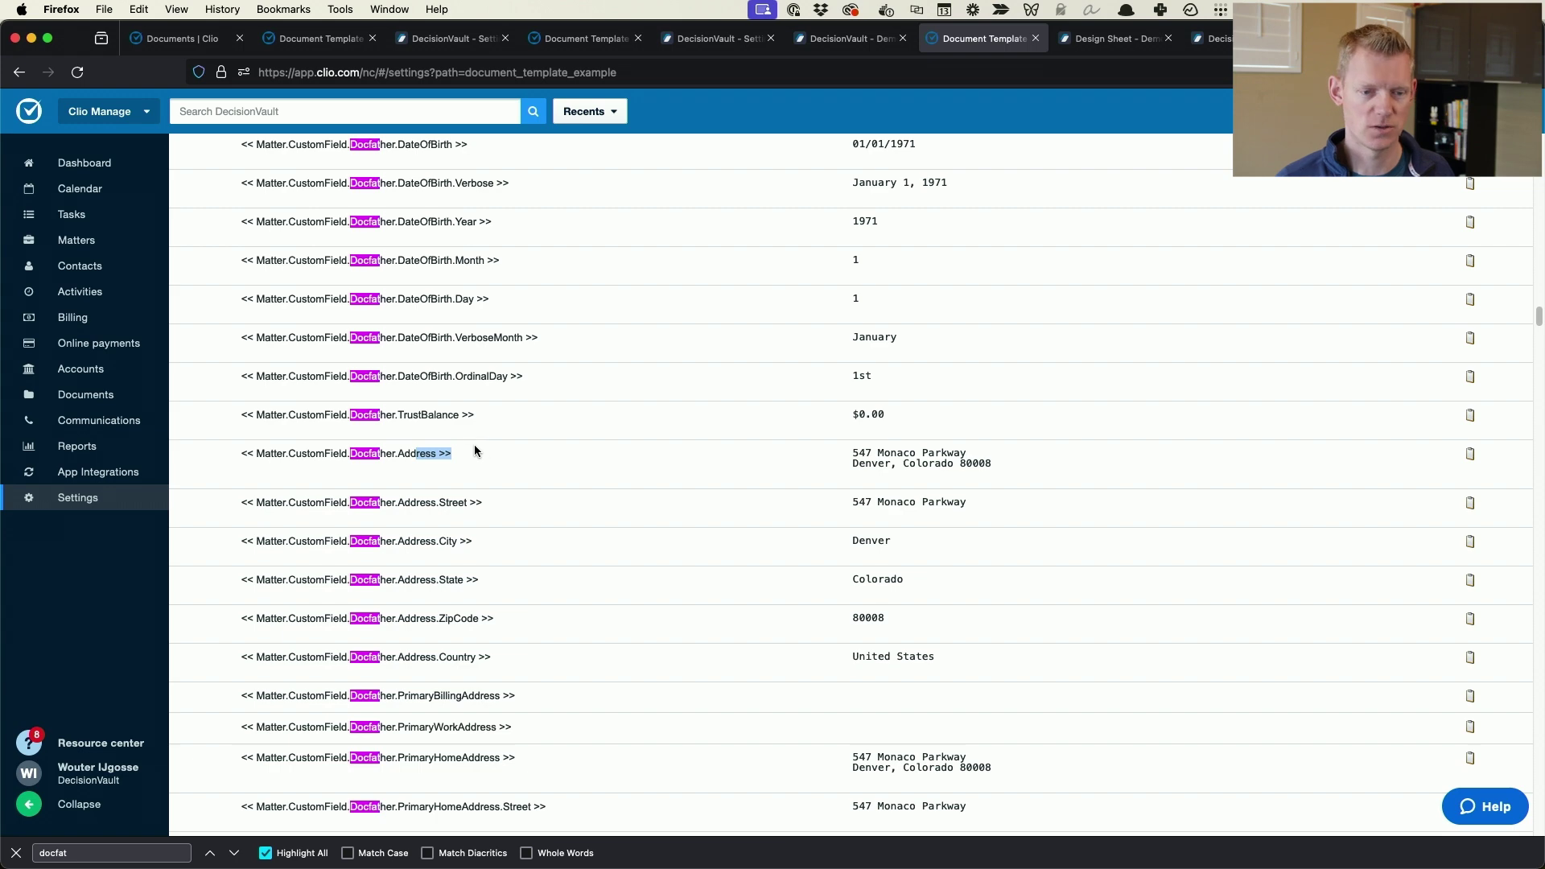
scroll(476, 449, "down", 10)
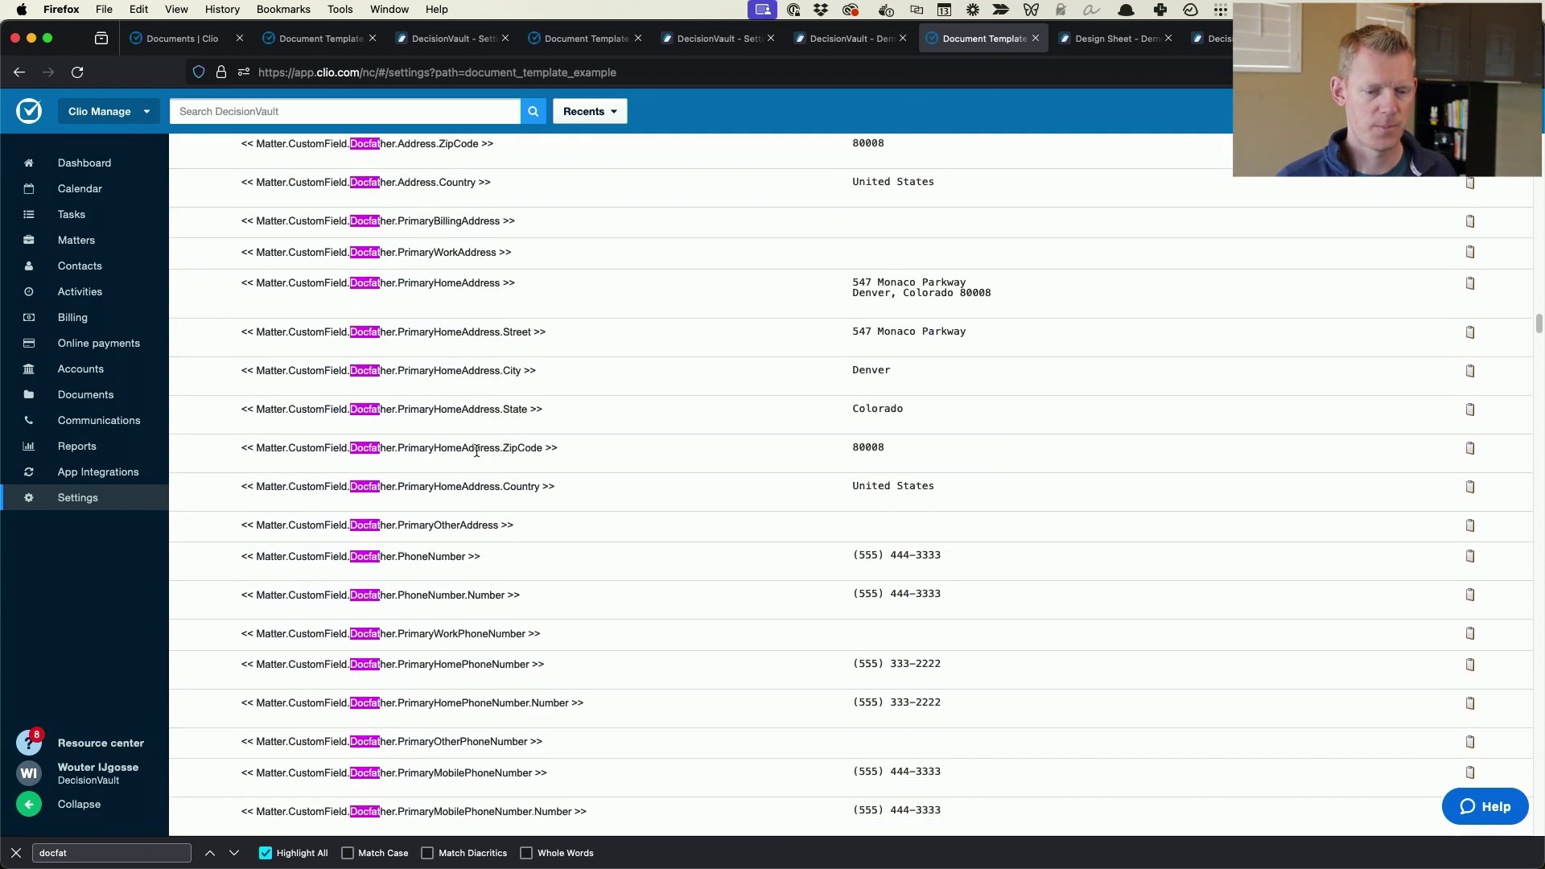
left_click_drag(532, 602, 239, 593)
key("super+c")
key("super+Tab")
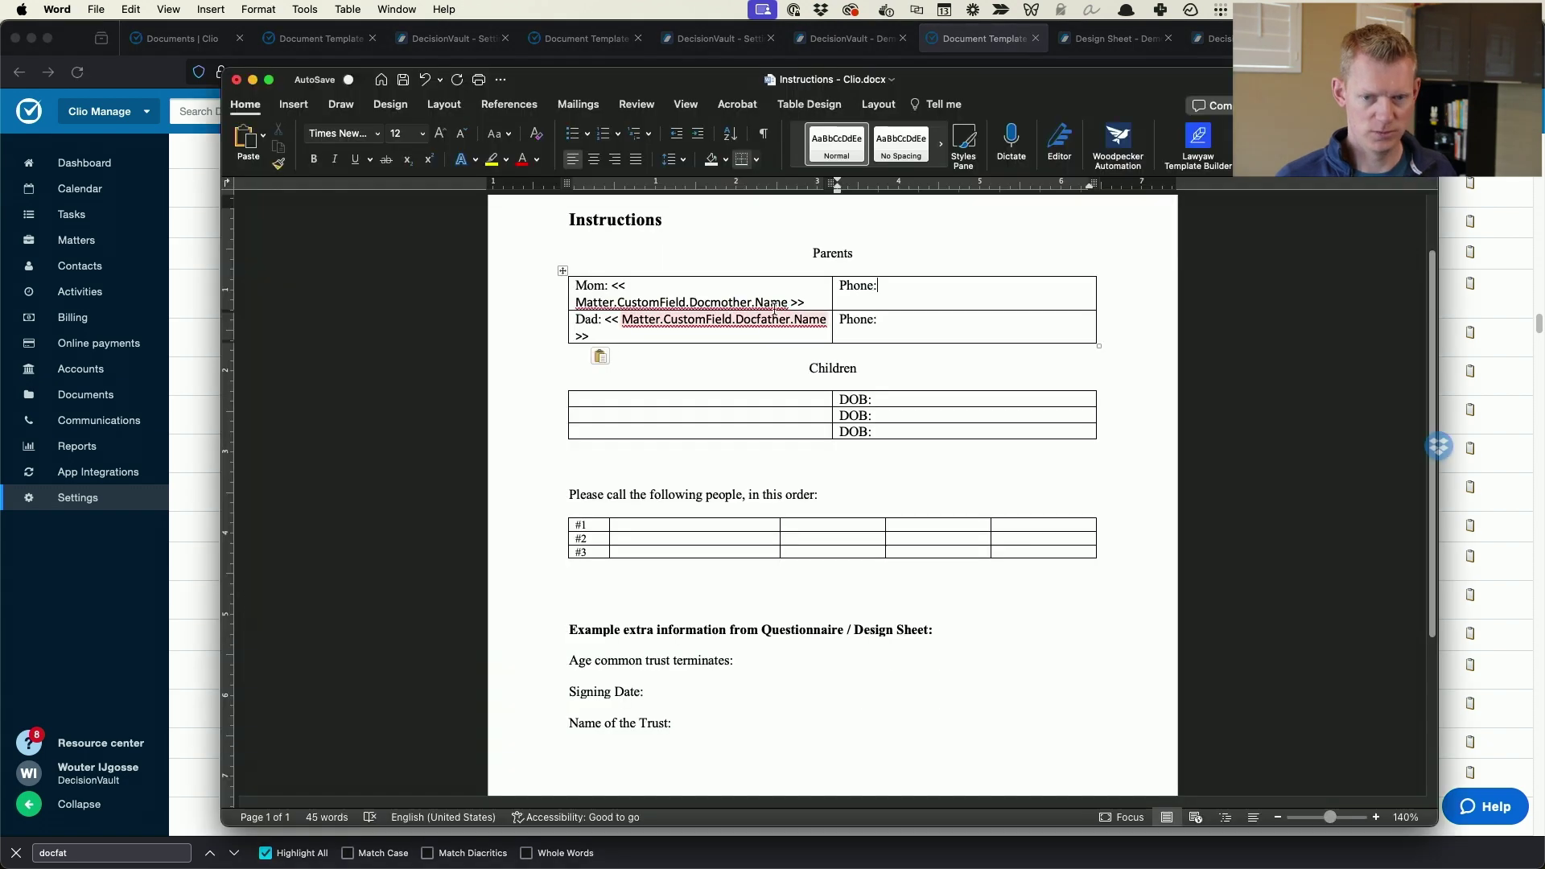
key("super+v")
key("super+z")
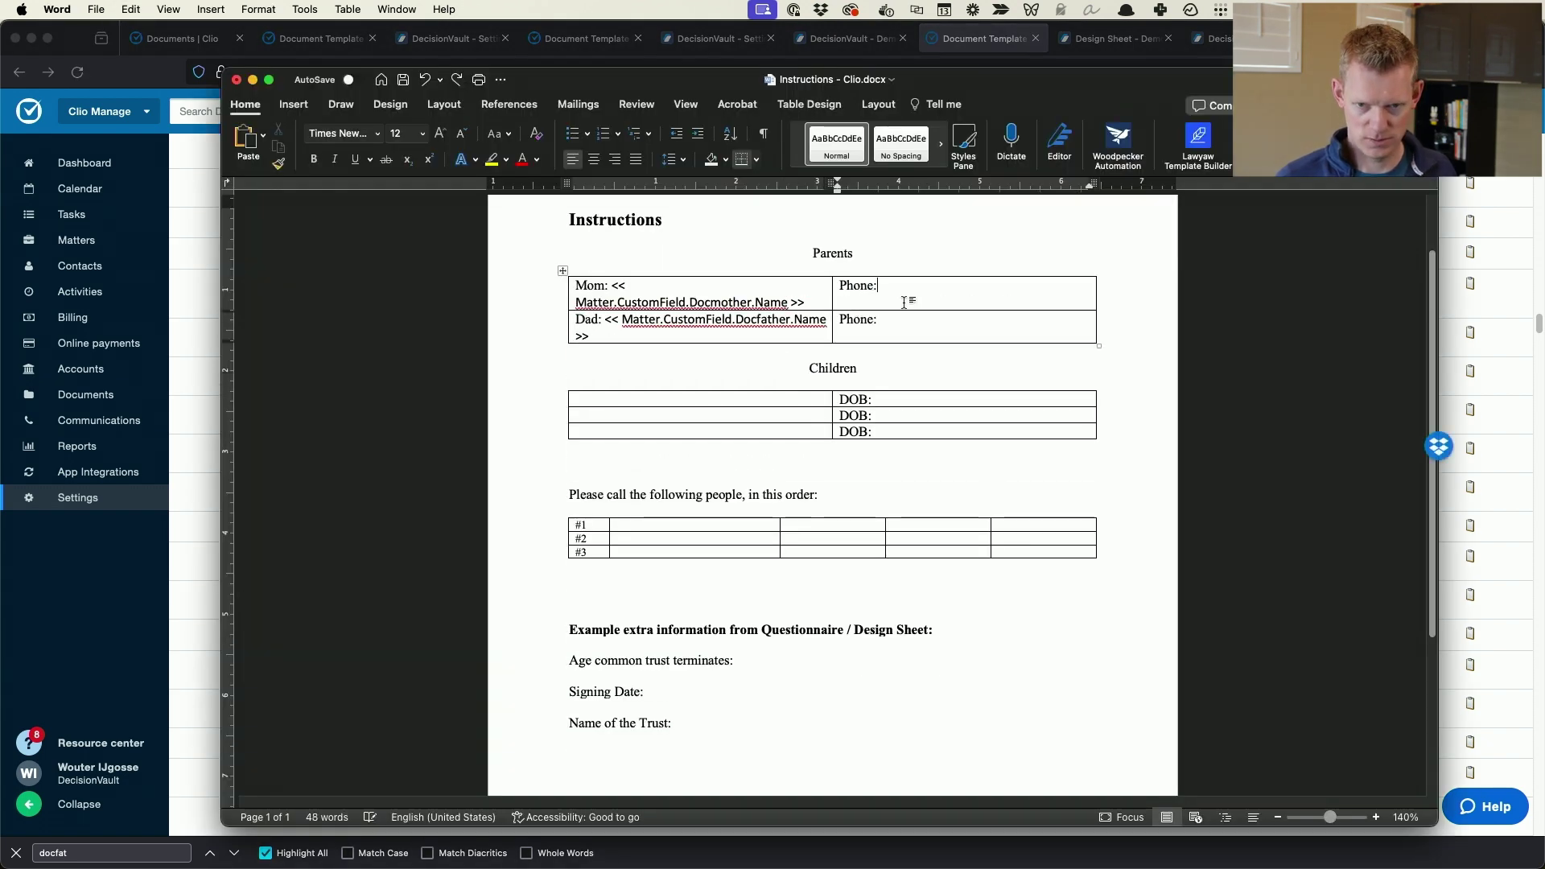
key("super+v")
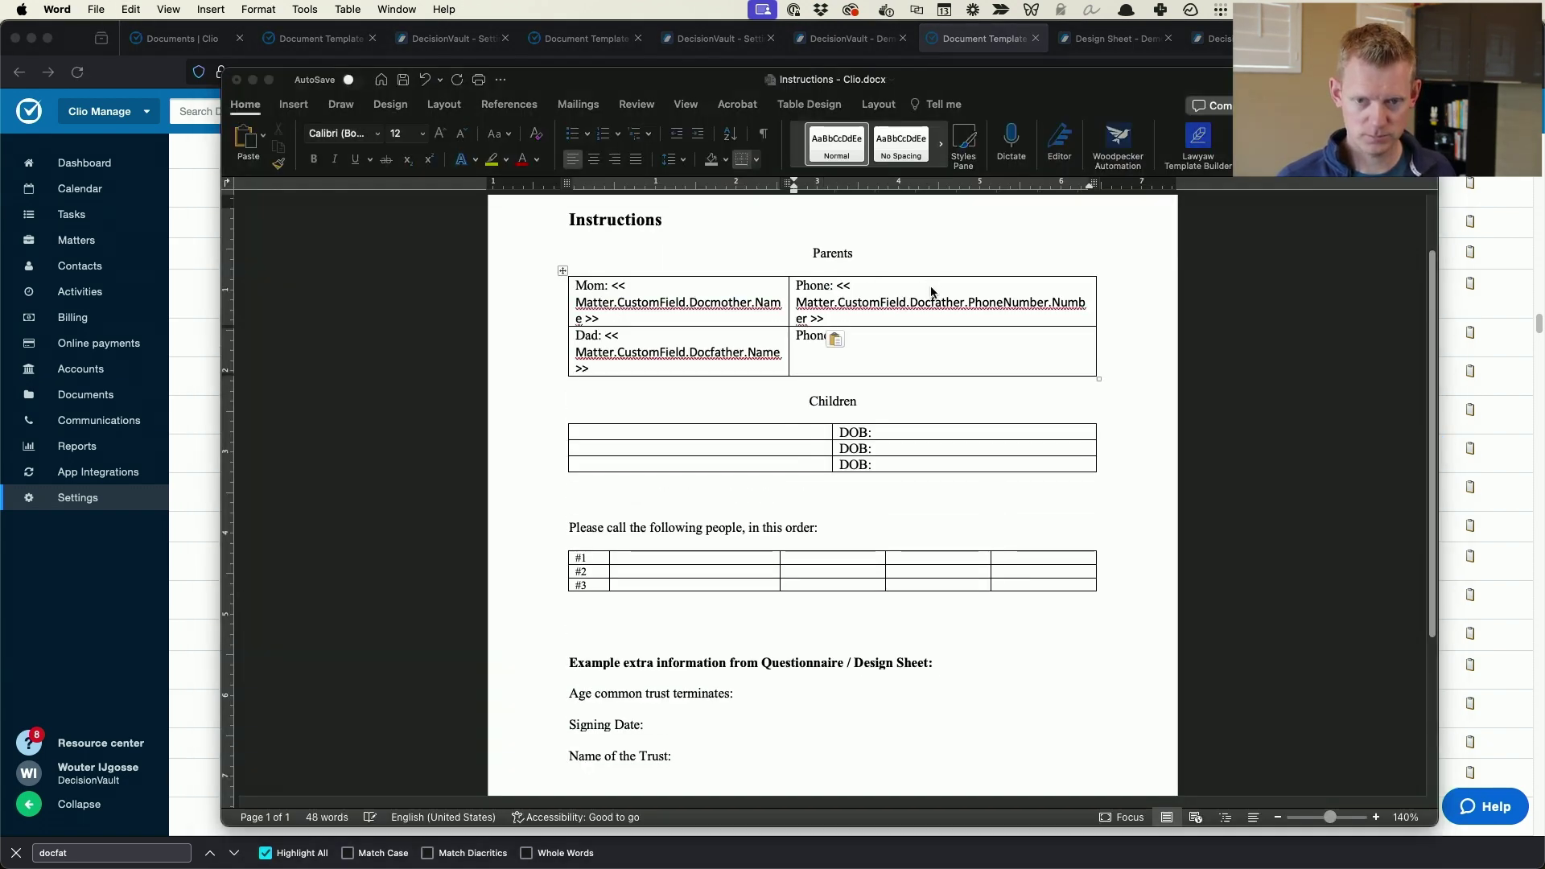
Return to Clio and compare the Docfather date of birth merge field formats, including DateOfBirth and DateOfBirth.Verbose, then the address fields.
key("super+Tab")
scroll(559, 575, "up", 10)
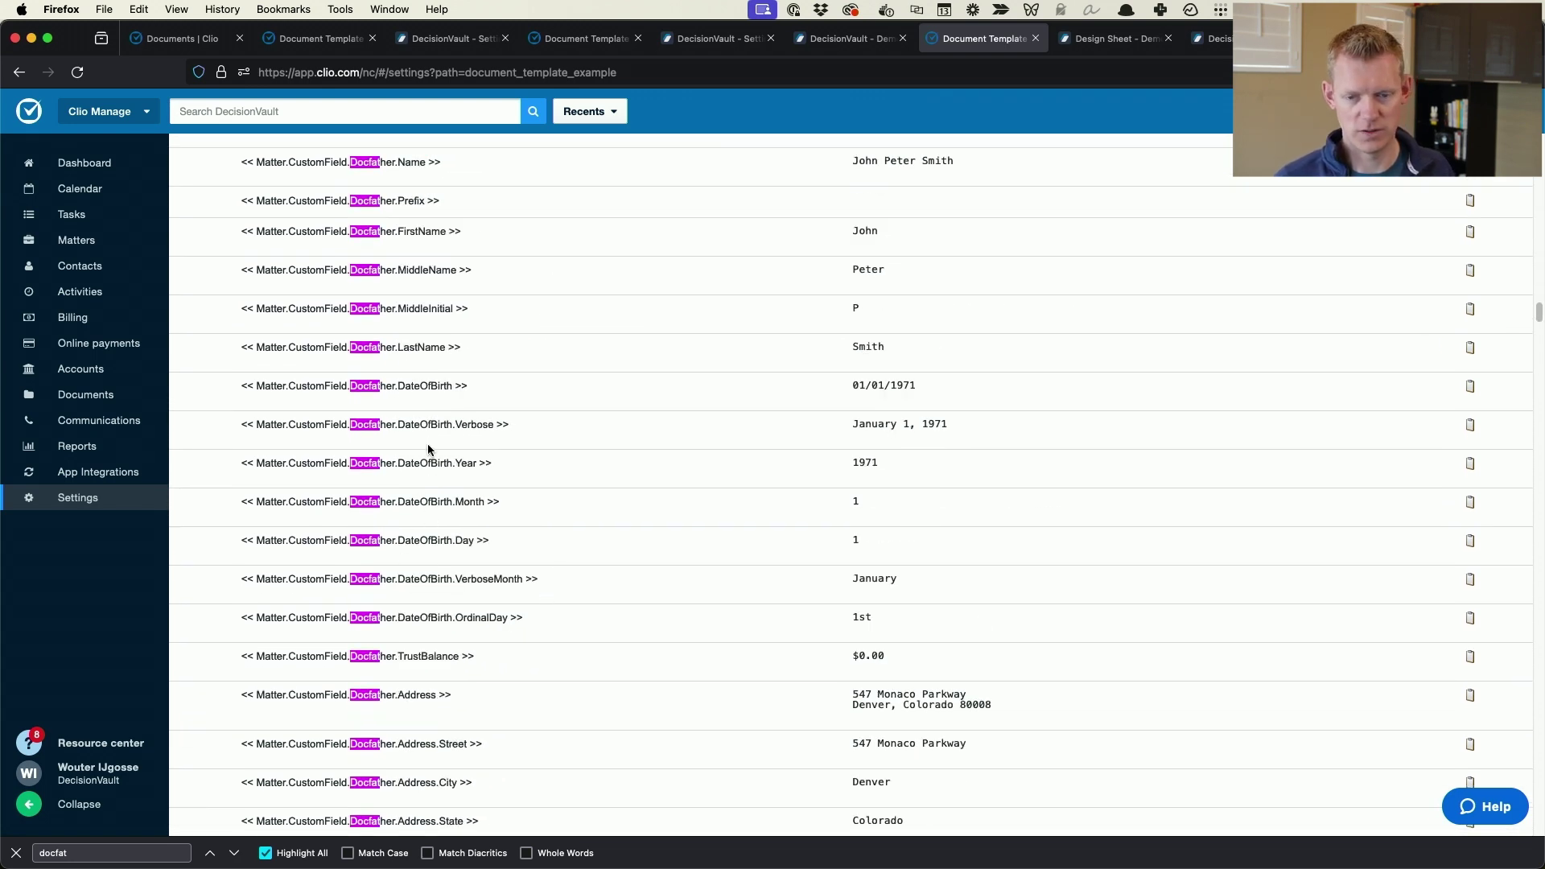
left_click_drag(421, 426, 577, 432)
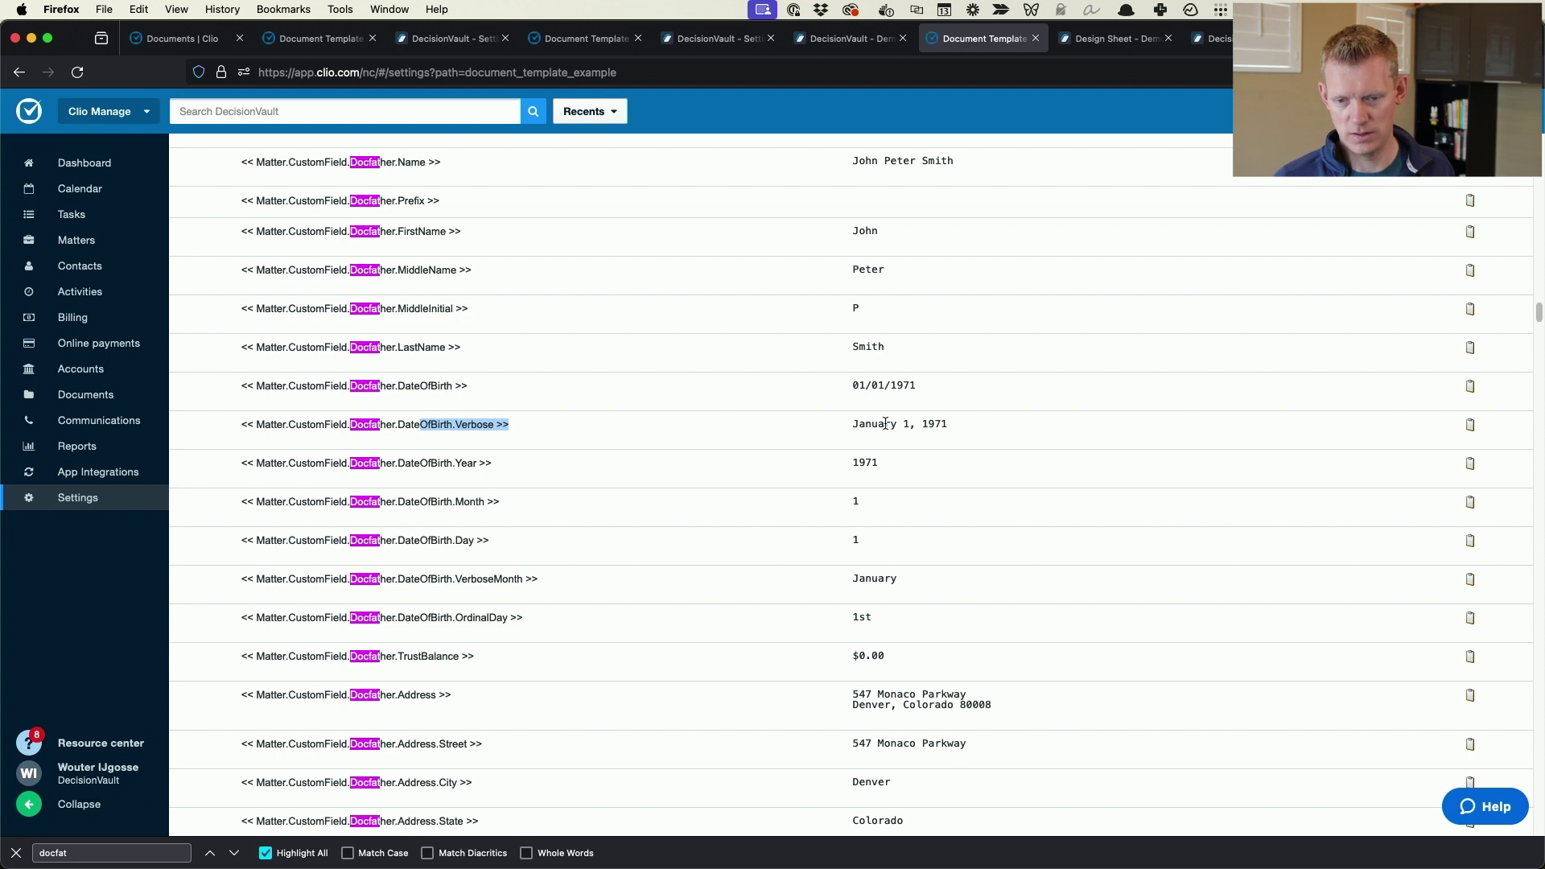
left_click_drag(976, 434, 827, 429)
double_click(865, 387)
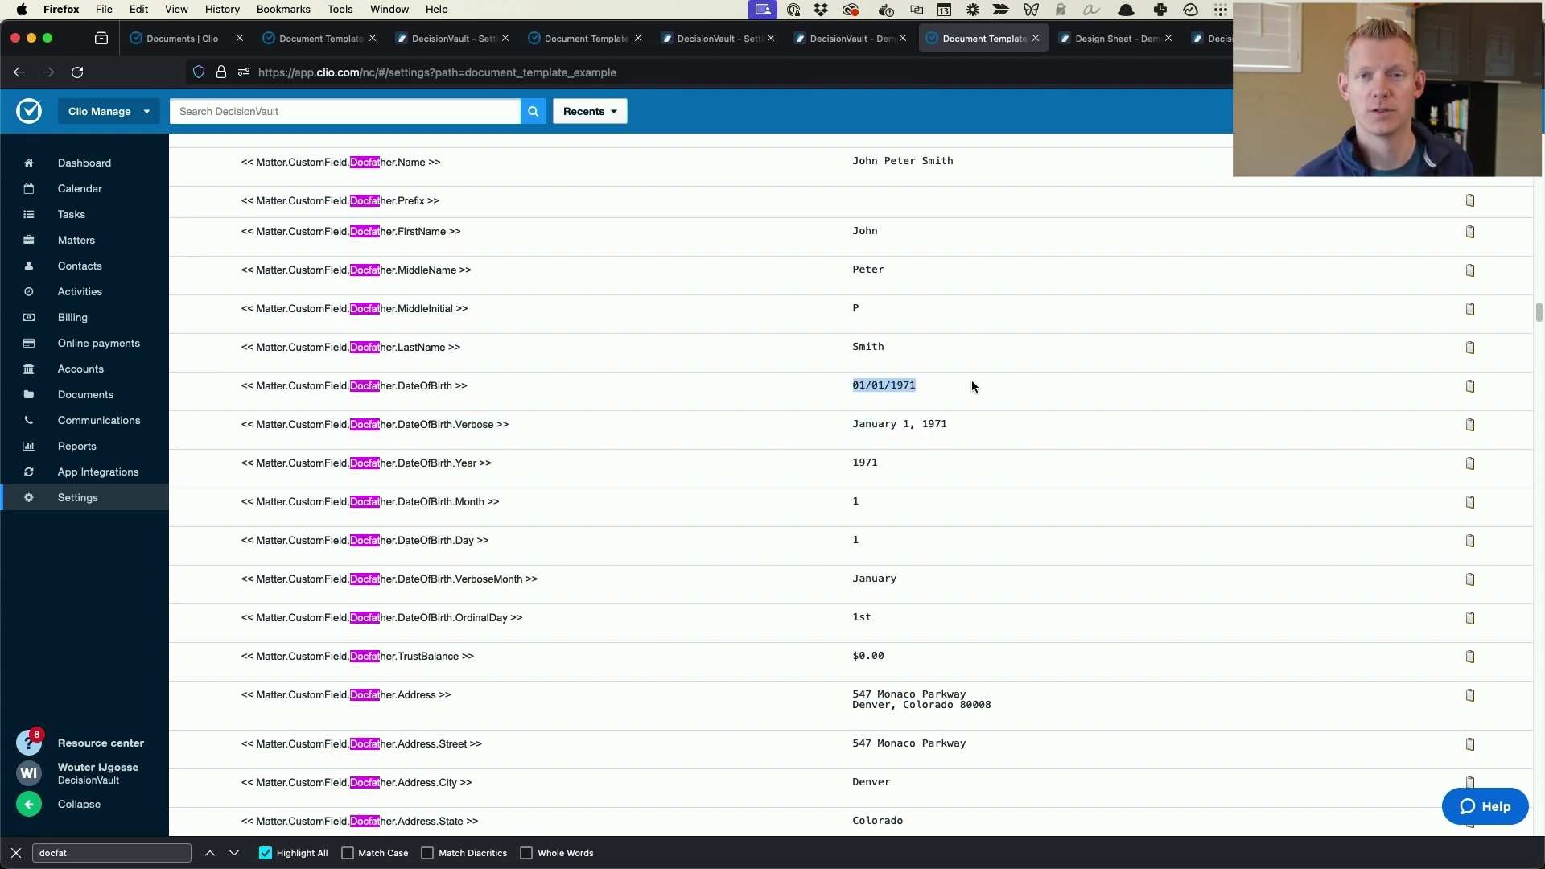
left_click(972, 379)
scroll(934, 566, "down", 3)
scroll(595, 469, "down", 6)
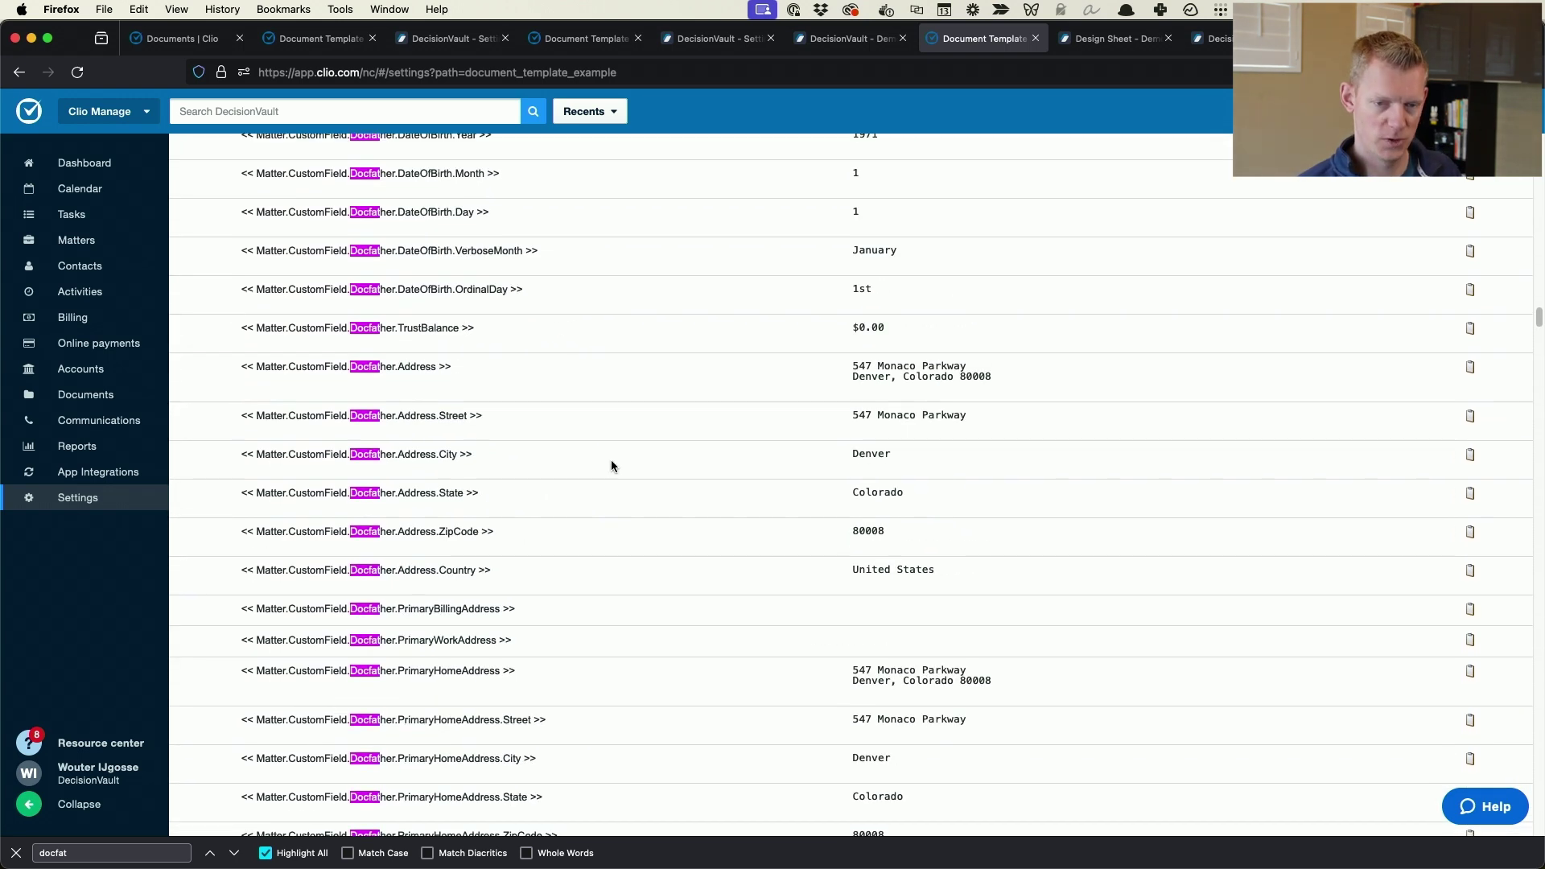
key("super+Tab")
key("super+Tab")
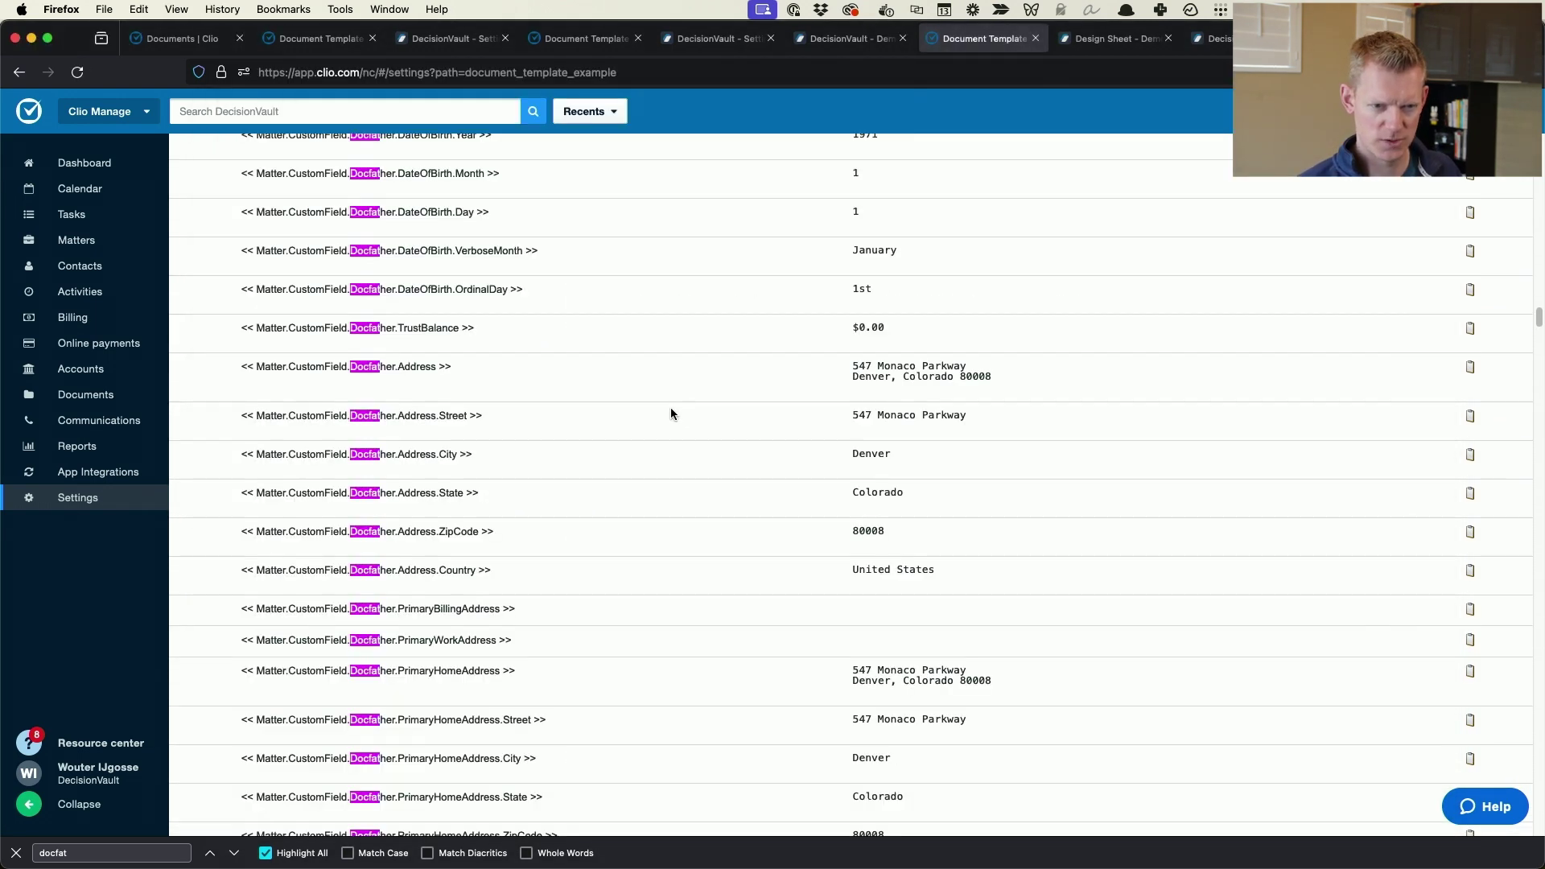
Search the merge fields for "docmoth", copy the full Docmother.PhoneNumber field, and return to the Word document.
left_click(119, 852)
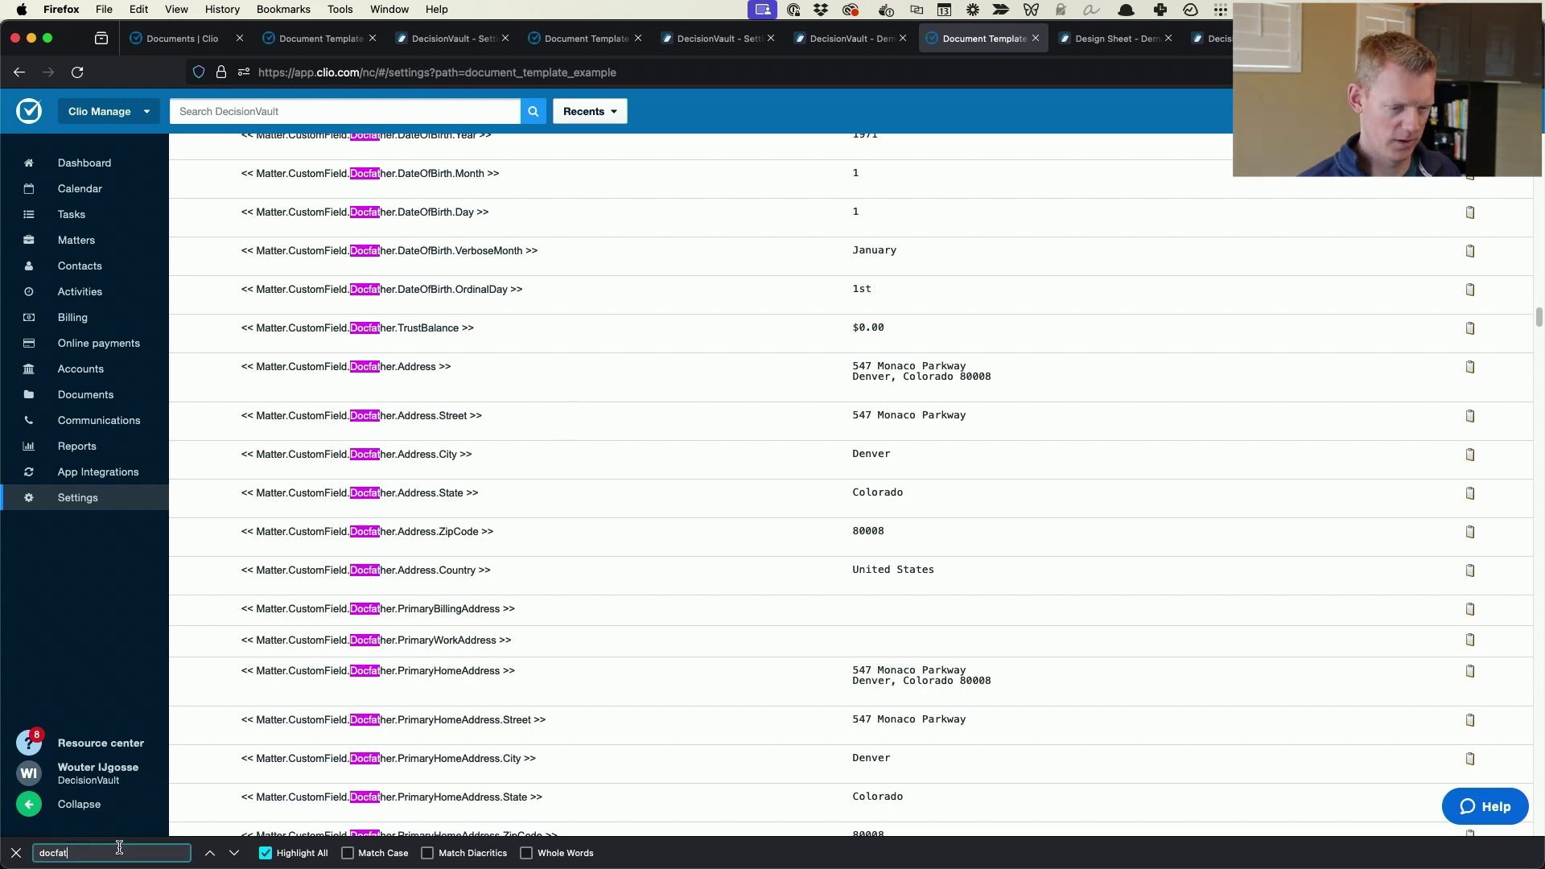
key("BackSpace")
key("BackSpace")
key("BackSpace")
type("moth")
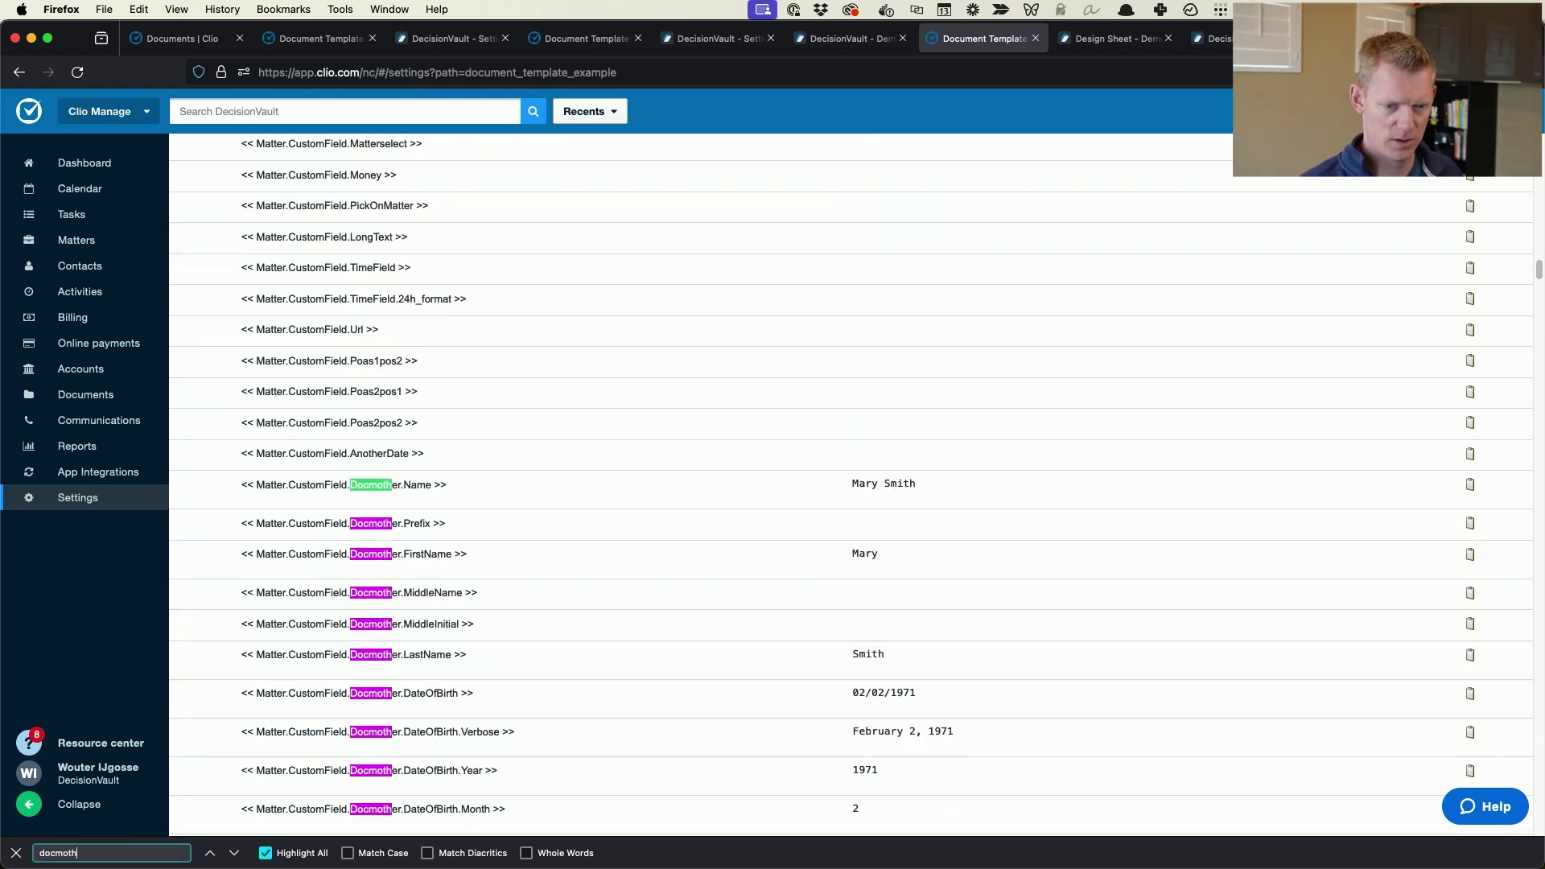
left_click_drag(448, 485, 328, 488)
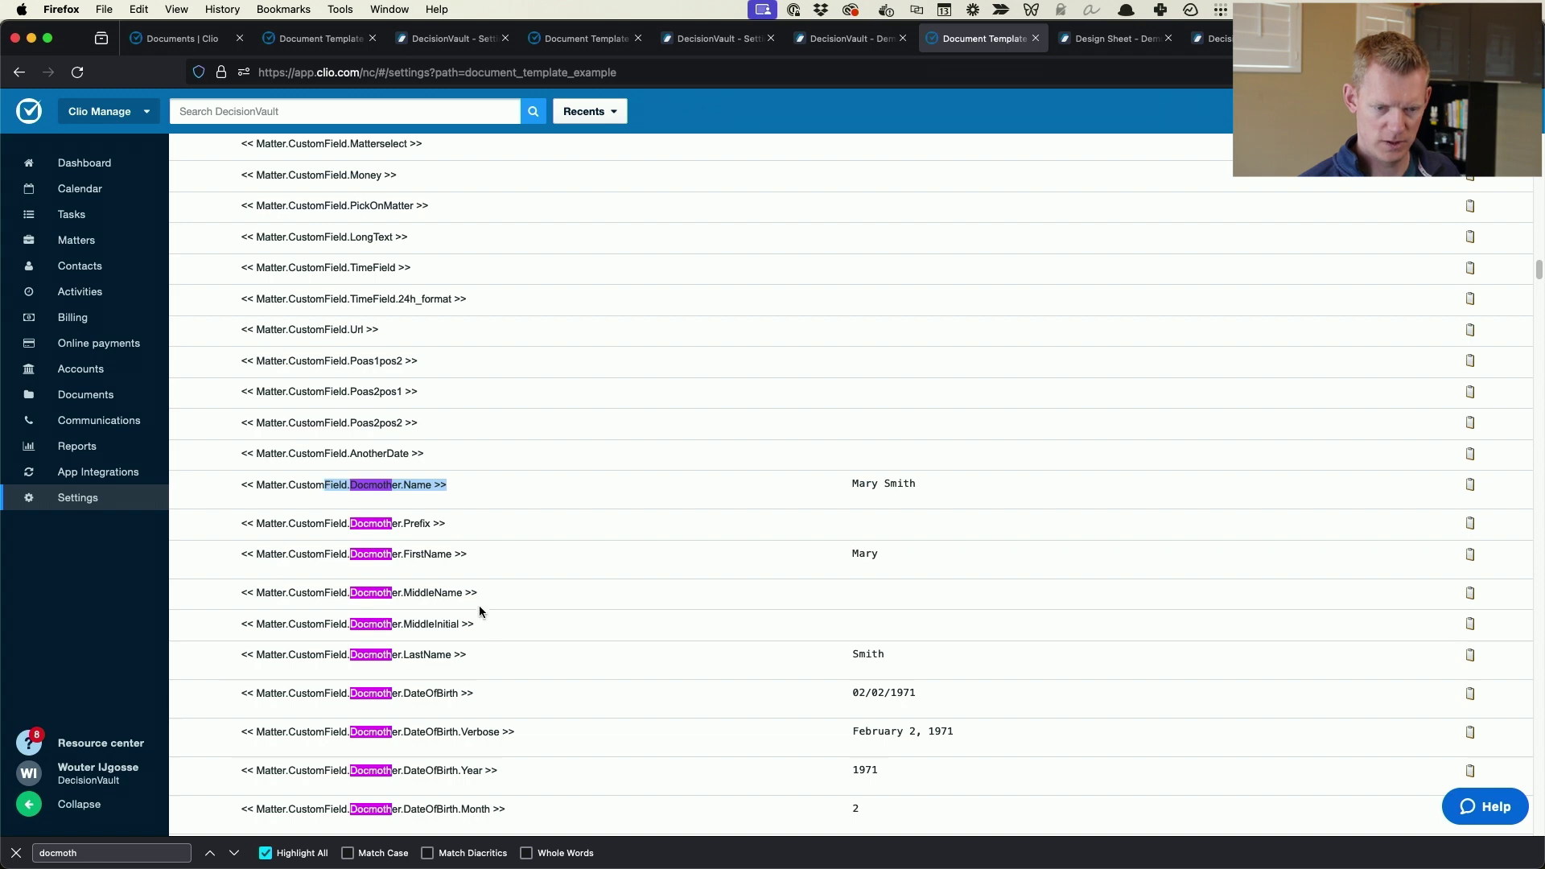
scroll(508, 624, "down", 10)
scroll(508, 629, "down", 4)
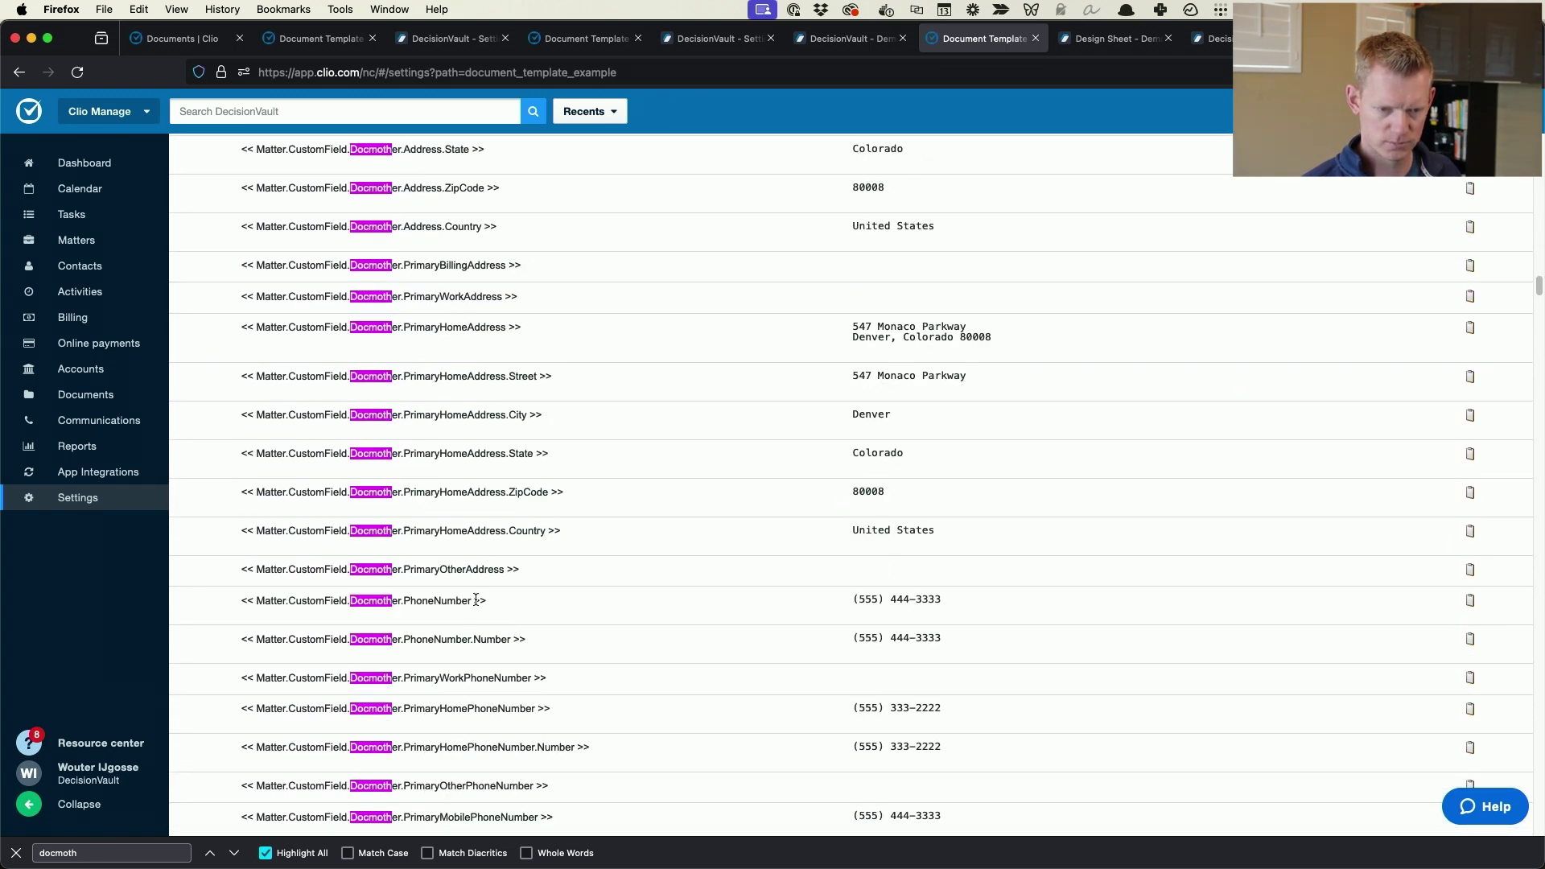
left_click_drag(557, 622, 240, 602)
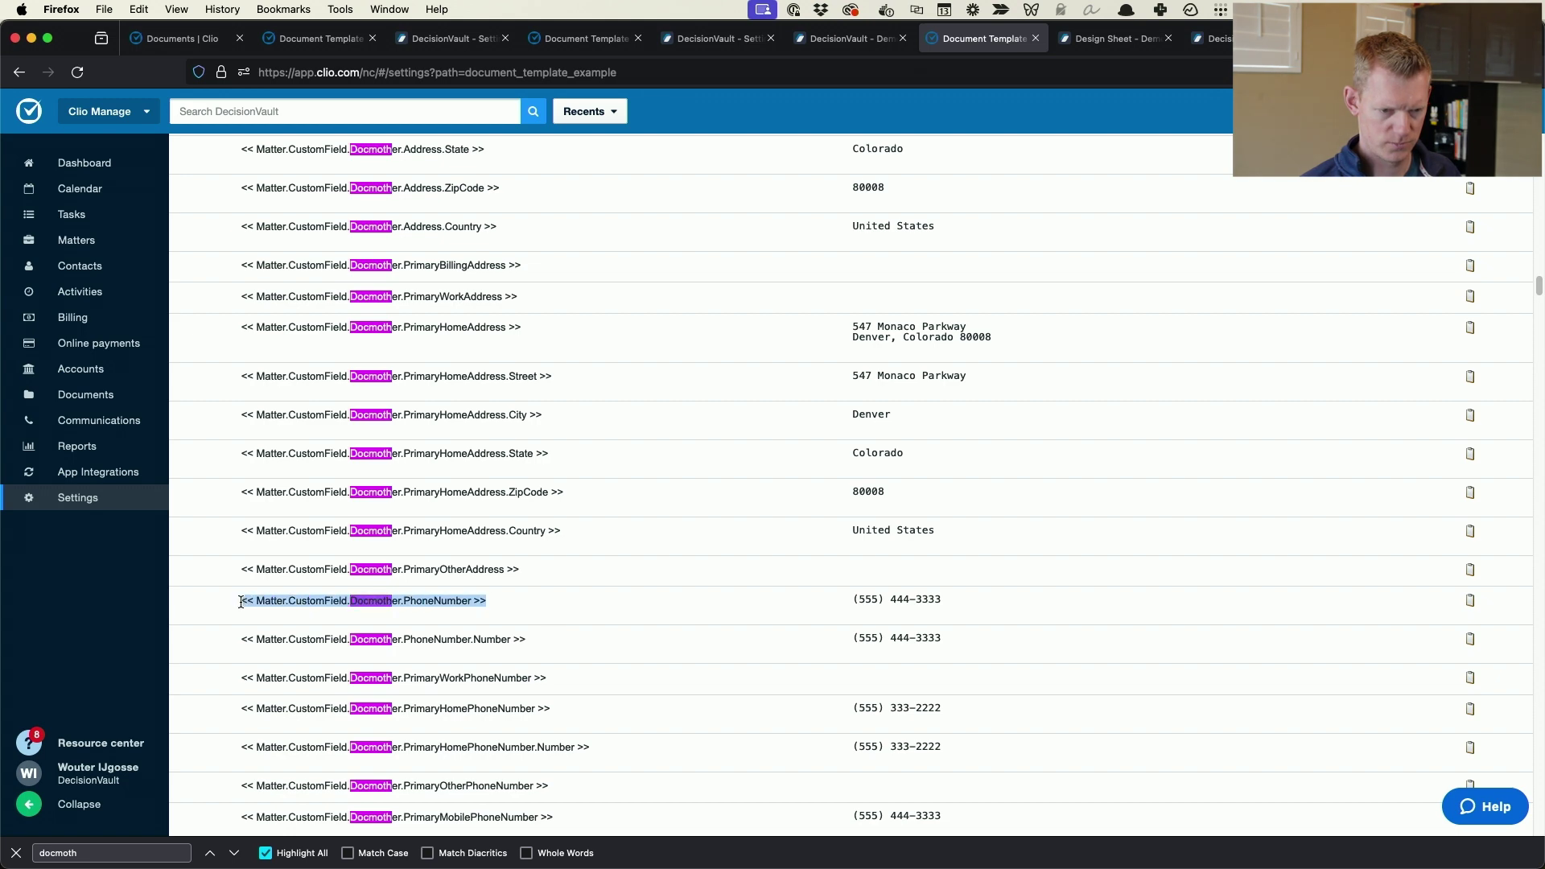
key("super+Tab")
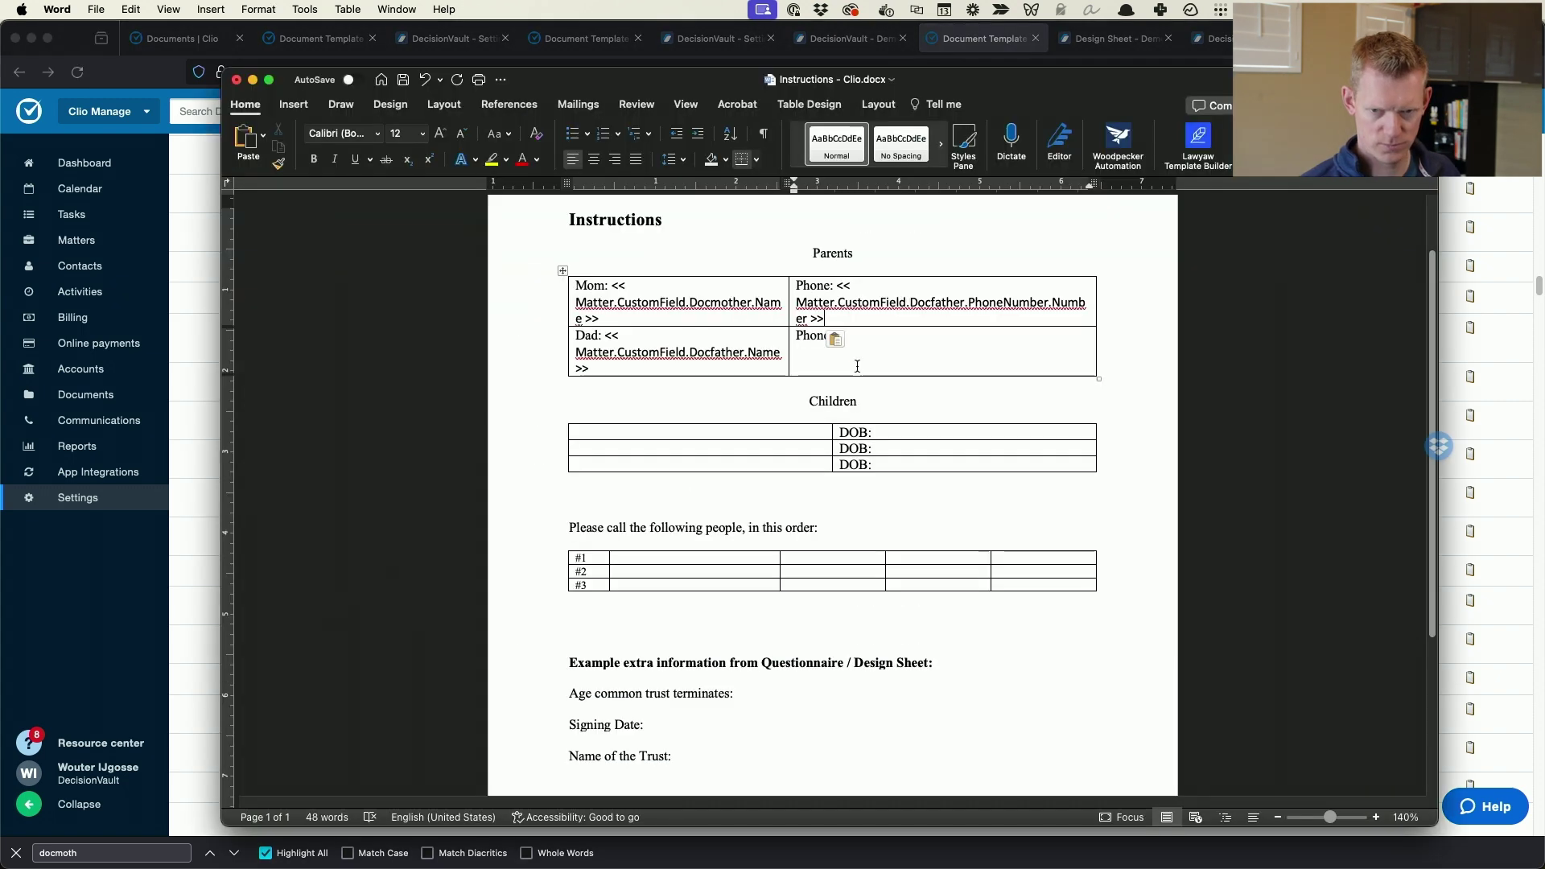
Shorten the phone merge field in the Mom row to Matter.CustomField.Docfather.PhoneNumber by removing the trailing ".Number".
right_click(1016, 313)
left_click(1035, 379)
key("BackSpace")
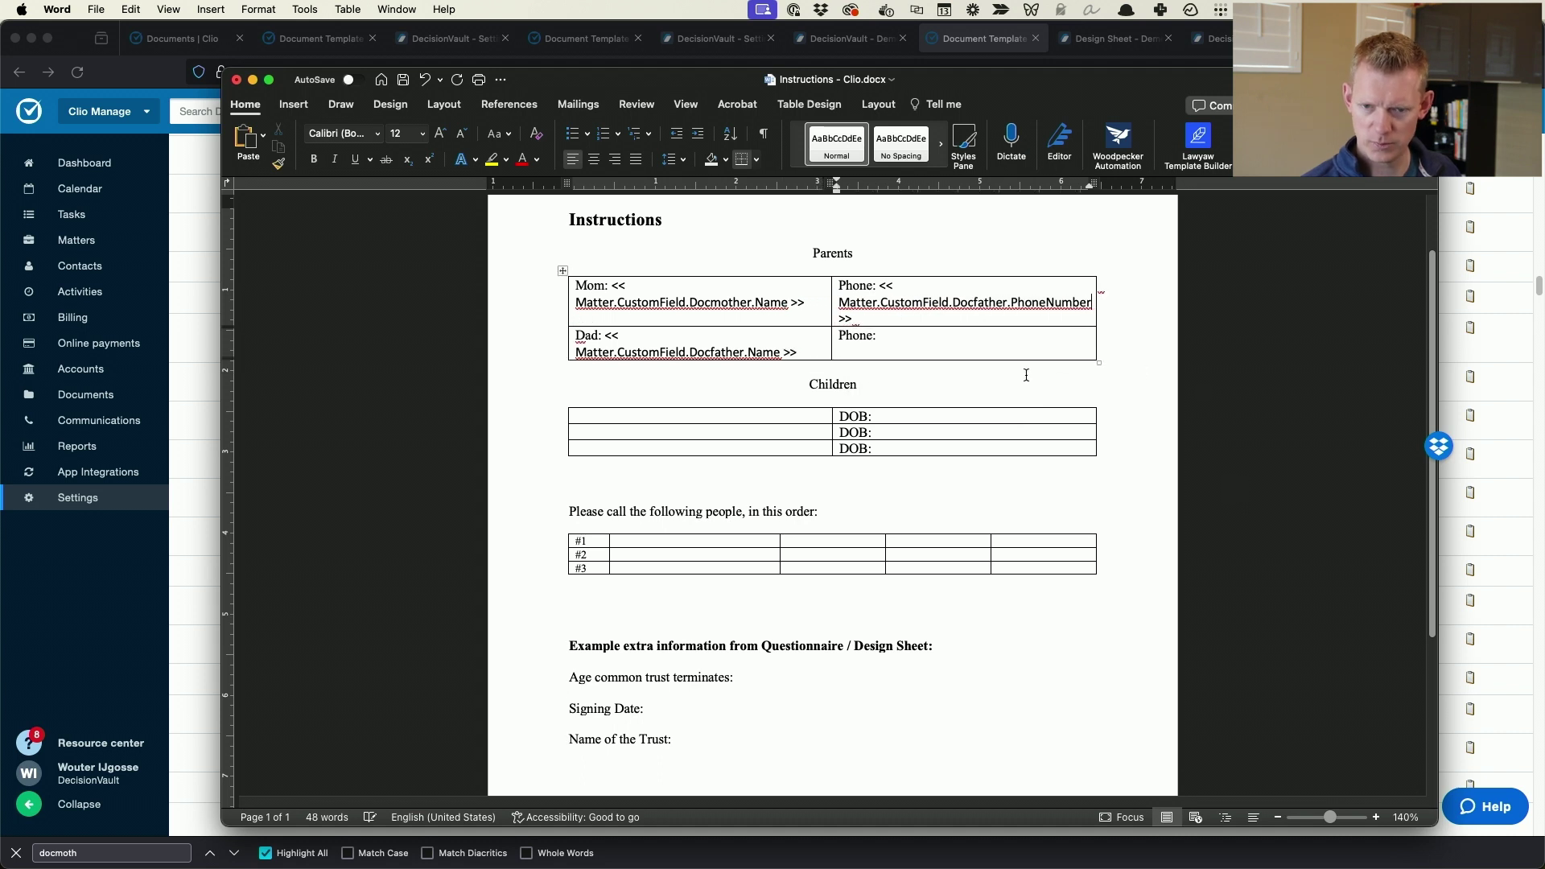
Paste the Docmother.PhoneNumber merge field after "Phone:" in the Dad row and place the cursor in the first Children table cell.
left_click(896, 336)
key("super+v")
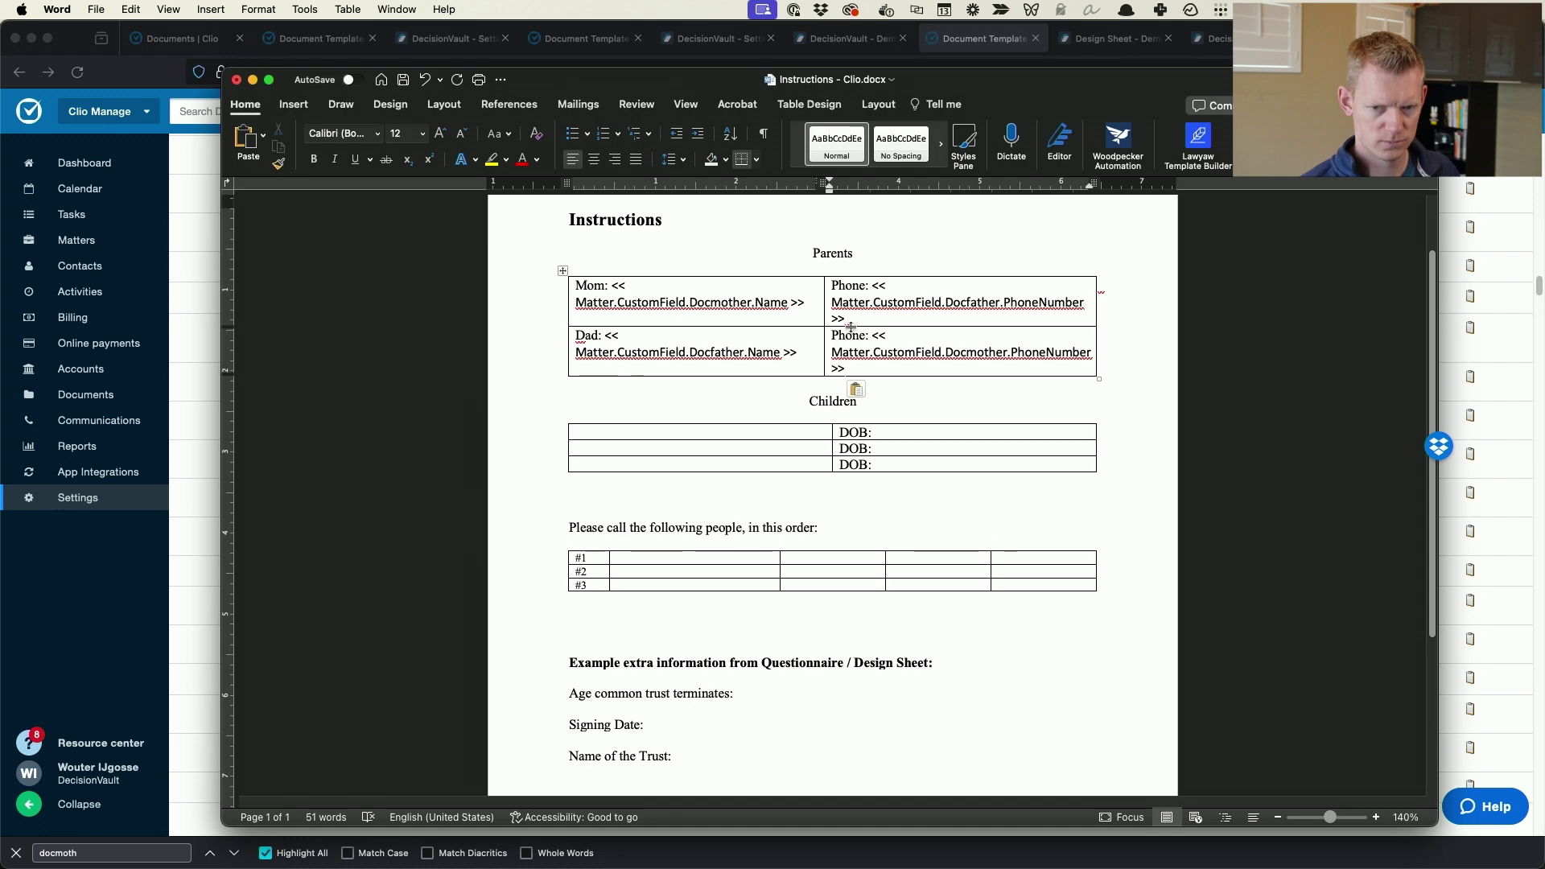
left_click(785, 435)
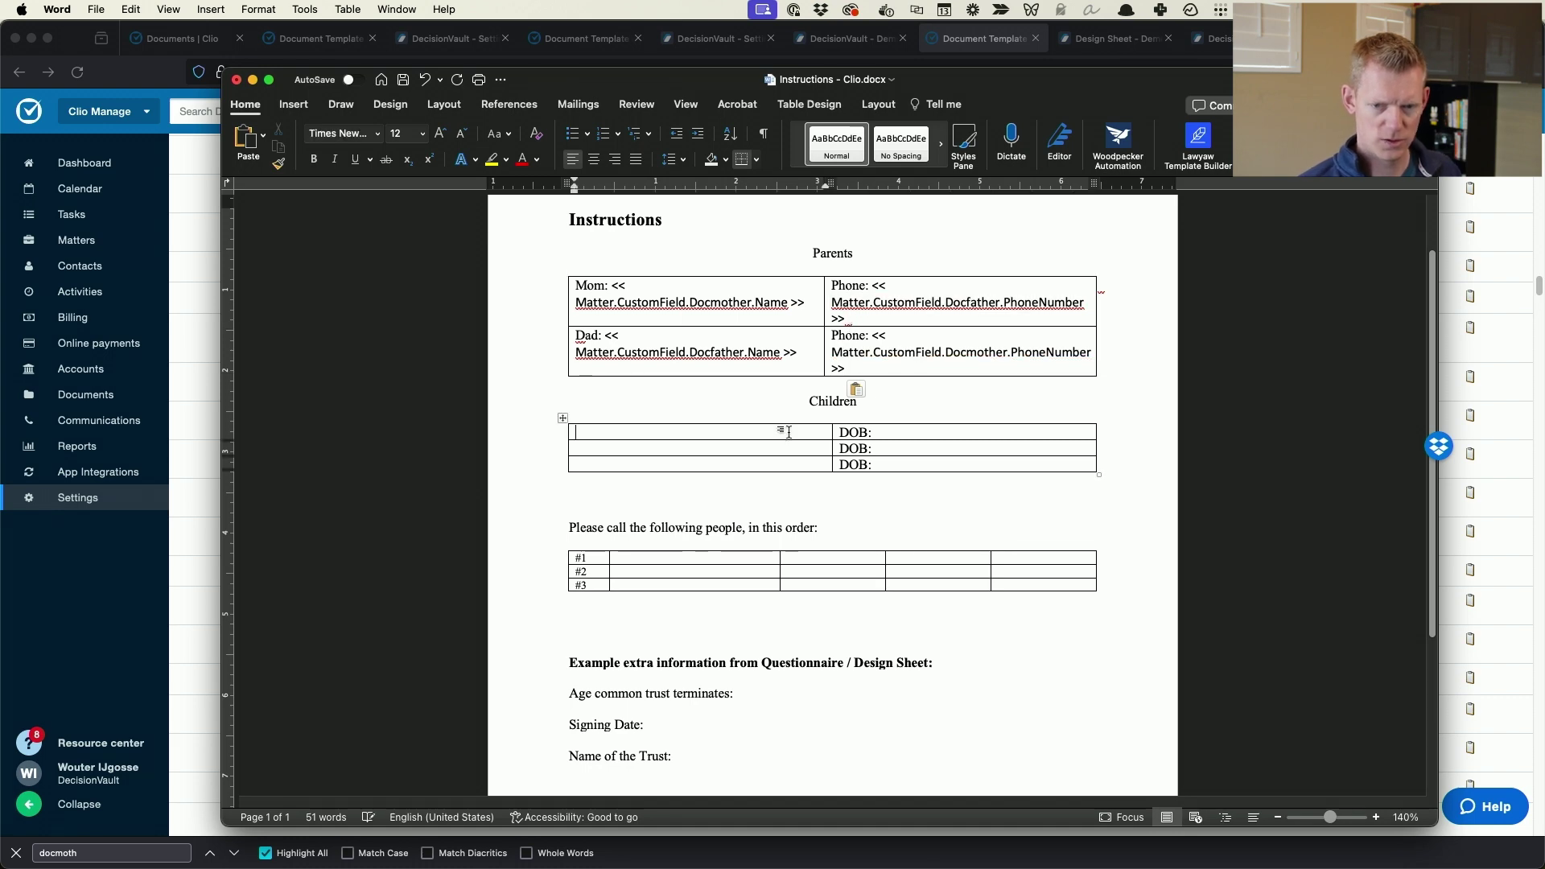
Switch to the Clio merge field list and search it for "docchi".
key("super+Tab")
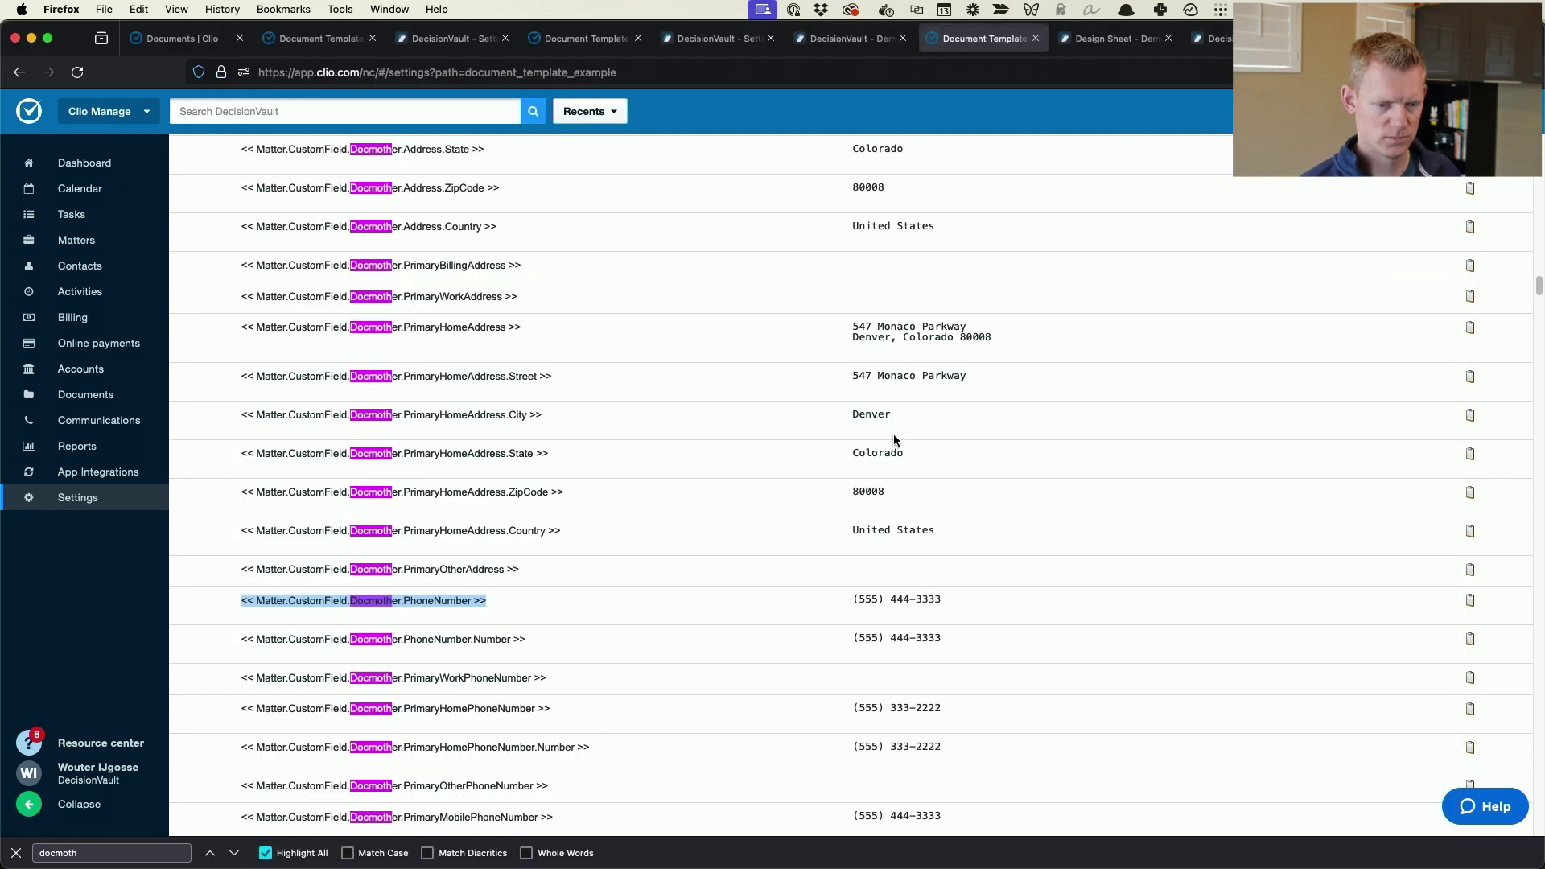
key("super+f")
type("docshil")
key("BackSpace")
key("BackSpace")
key("BackSpace")
key("BackSpace")
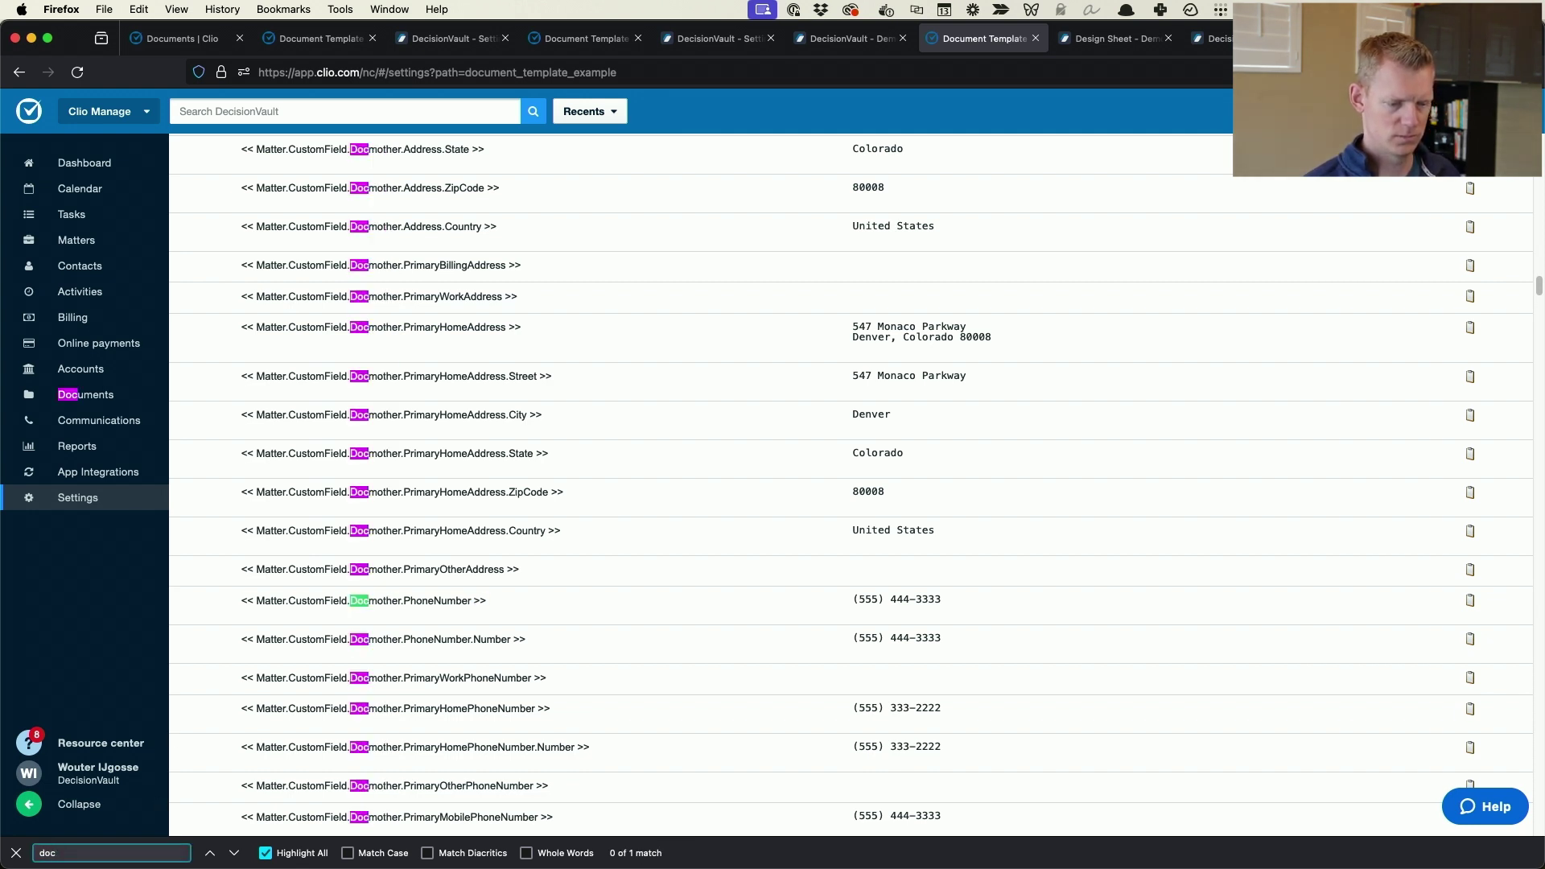
type("chi")
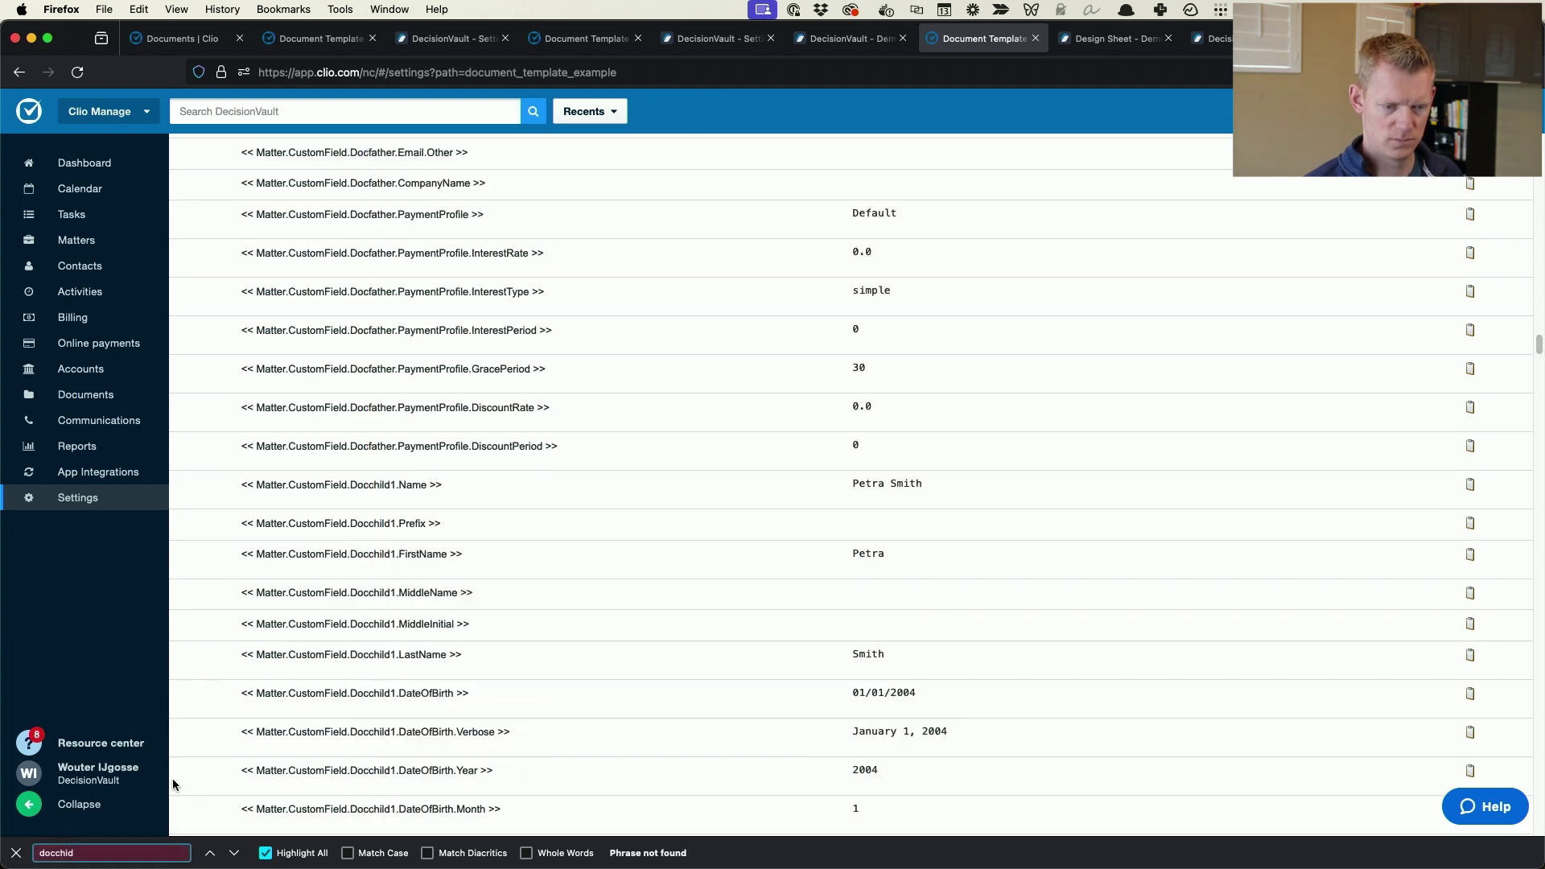
Copy the full Matter.CustomField.Docchild1.Name merge field and return to the Word document.
scroll(466, 515, "down", 1)
left_click(461, 433)
left_click_drag(462, 433, 249, 427)
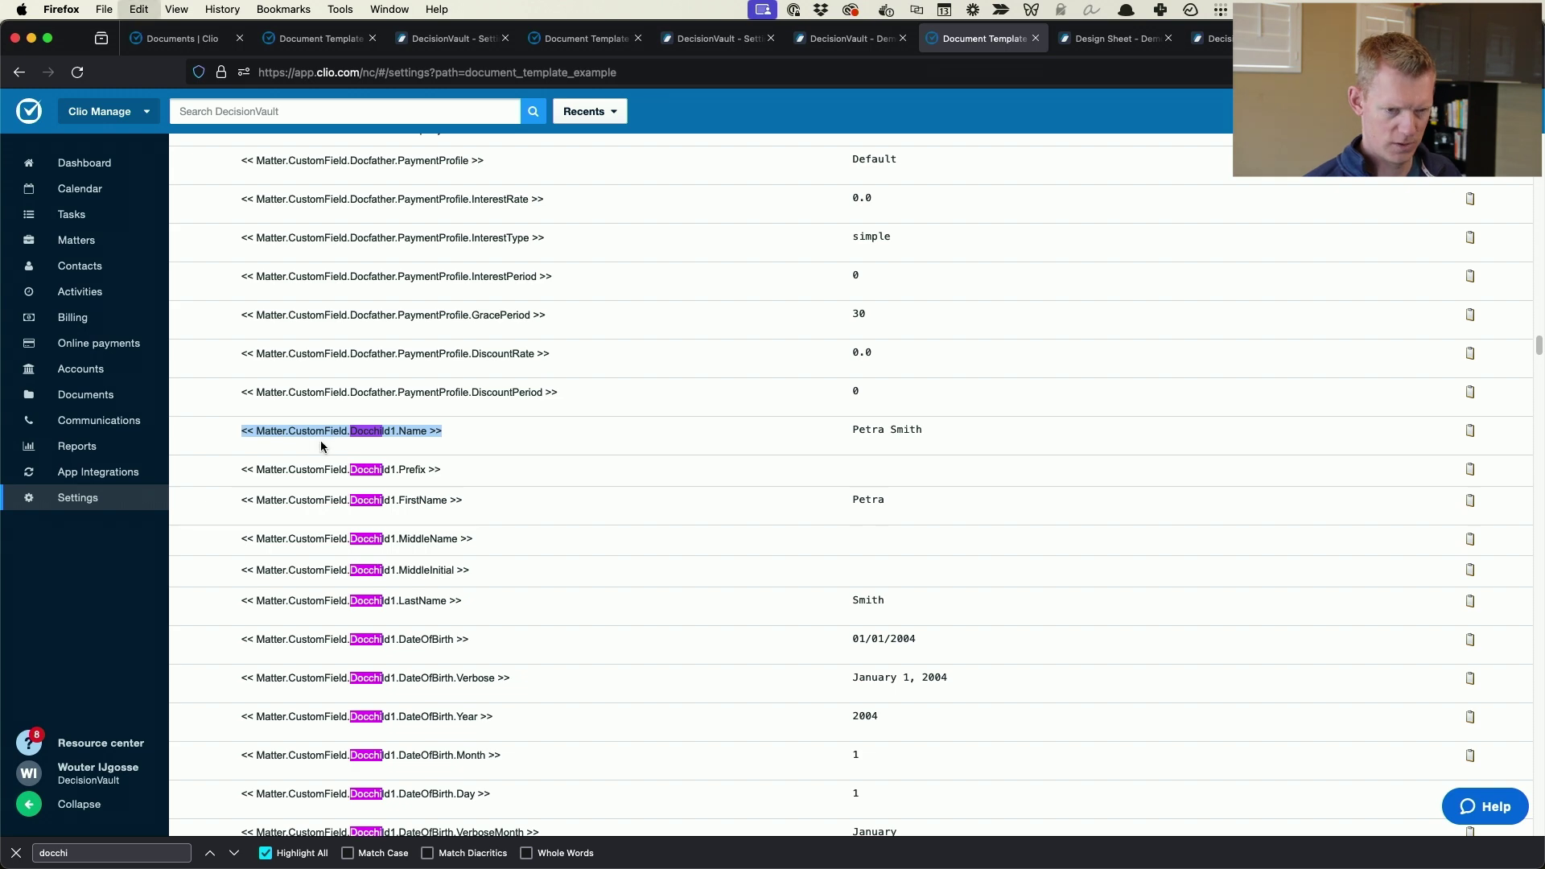
scroll(427, 511, "down", 2)
key("super+c")
key("super+Tab")
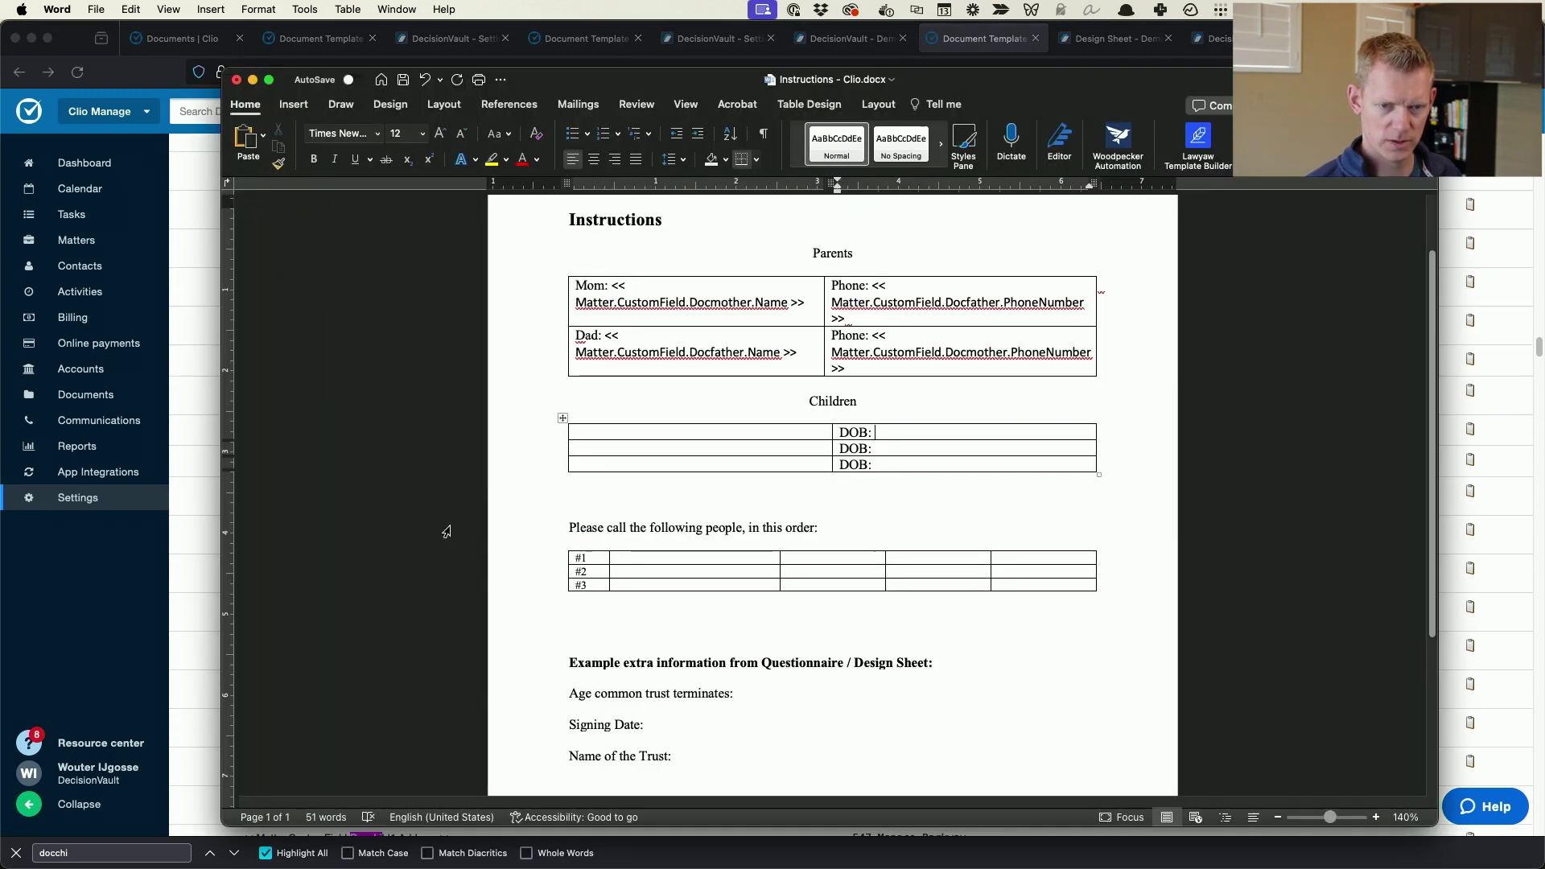
Paste the Docchild1.Name merge field into the name cell of all three Children table rows.
key("super+v")
left_click(675, 450)
key("super+v")
left_click(694, 466)
key("super+v")
Renumber the name merge fields in the second and third Children rows to Docchild2 and Docchild3.
double_click(772, 451)
left_click(762, 450)
key("BackSpace")
type("2")
left_click(761, 466)
key("BackSpace")
type("3")
Place the cursor after "DOB:" in the first Children row, copy the Docchild1.DateOfBirth.Verbose field from Clio, and return to Word.
left_click(924, 432)
key("super+Tab")
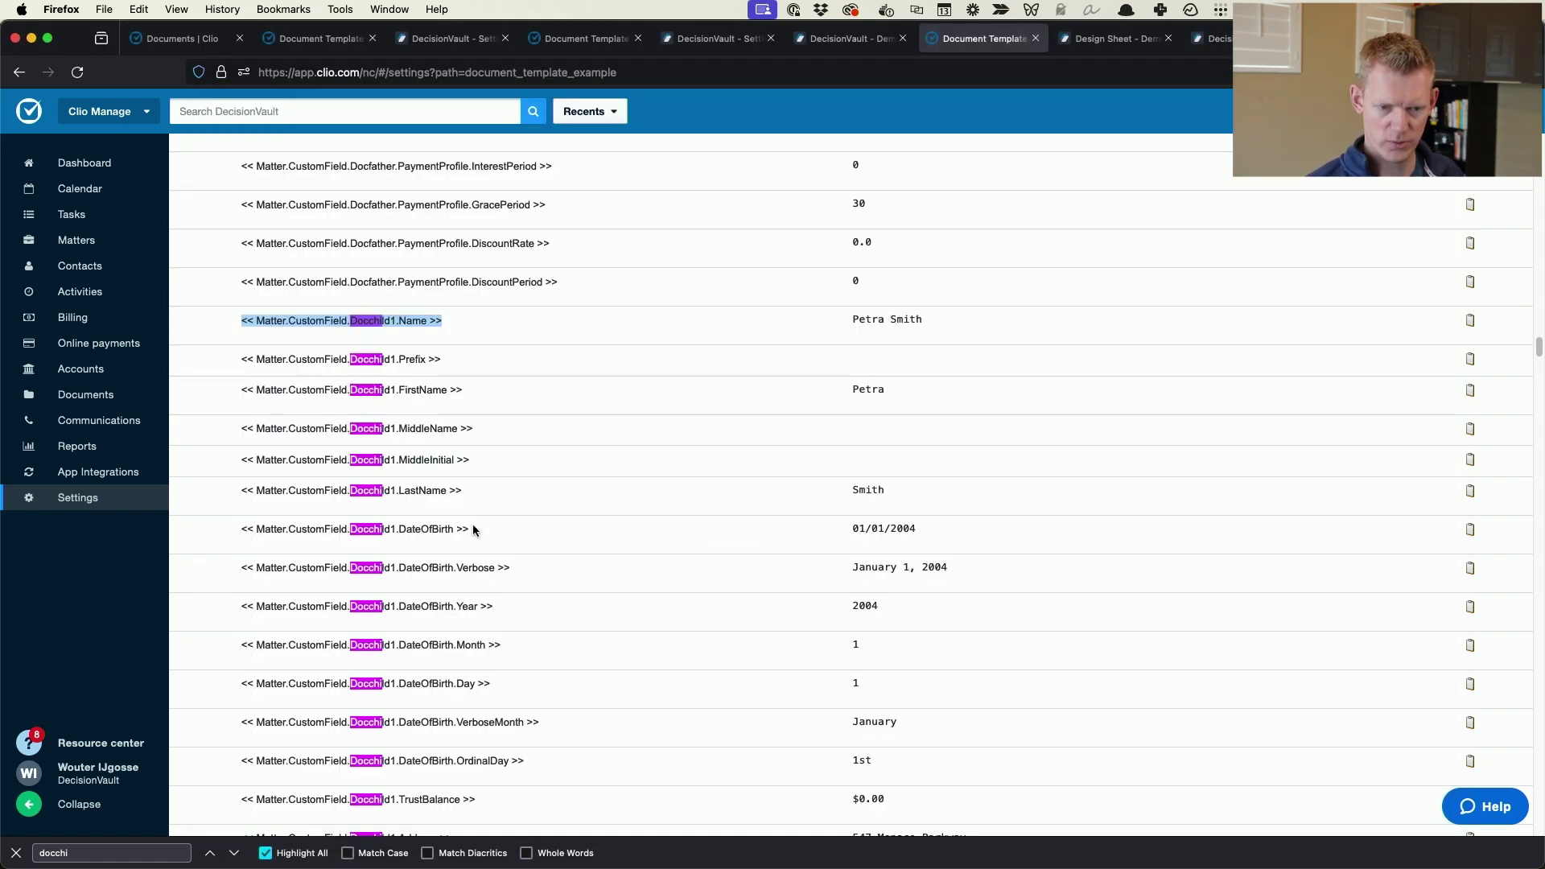
scroll(445, 508, "down", 2)
triple_click(316, 482)
right_click(269, 480)
left_click(297, 488)
key("super+Tab")
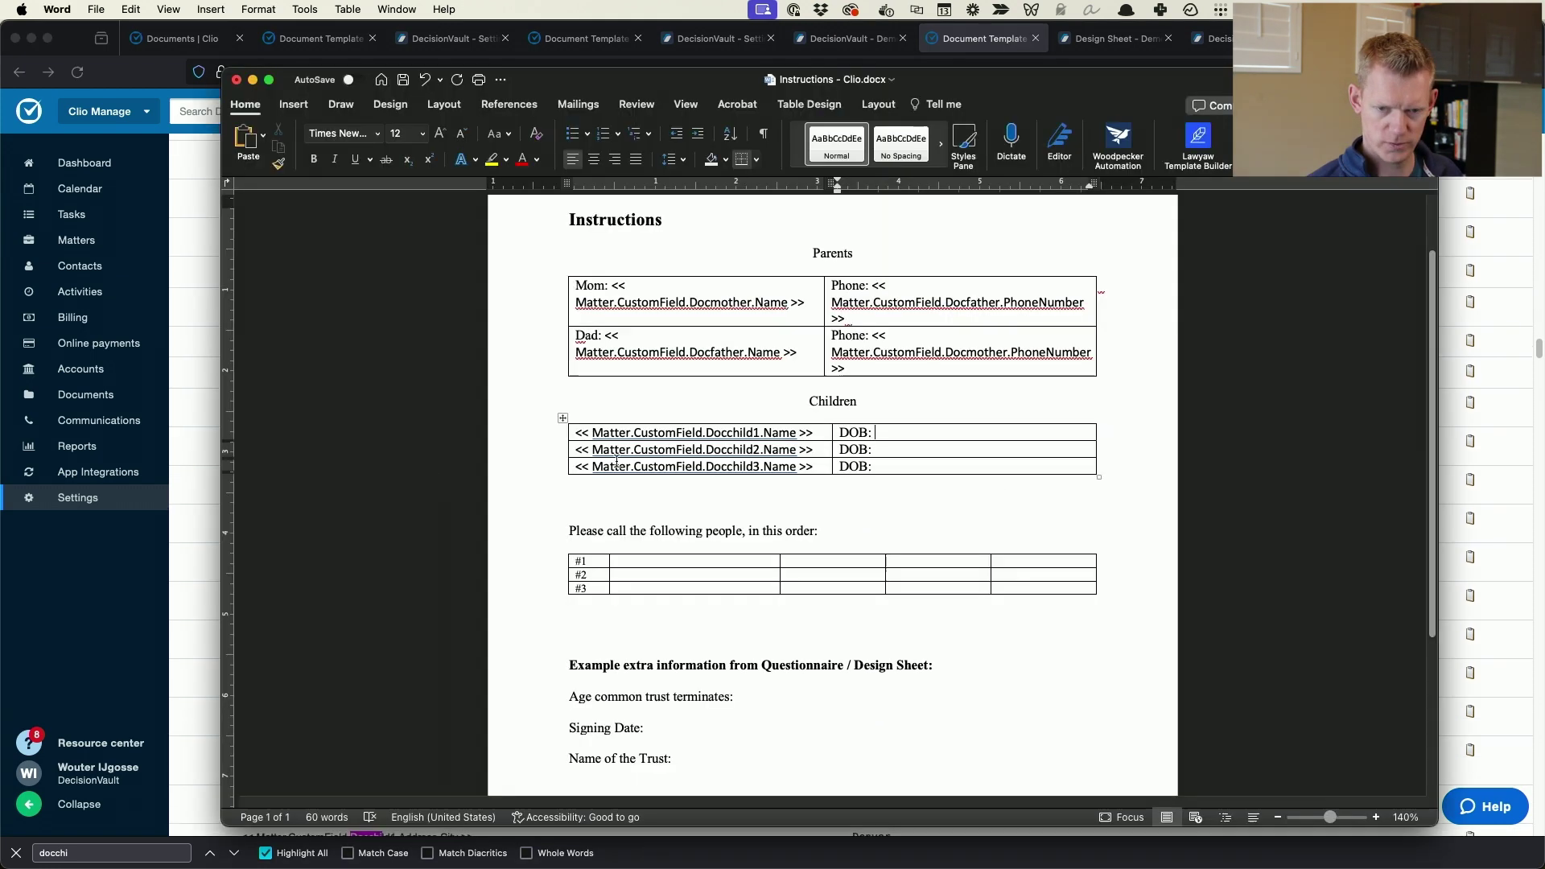
Paste the Docchild1.DateOfBirth.Verbose merge field after "DOB:" in all three Children rows.
key("super+v")
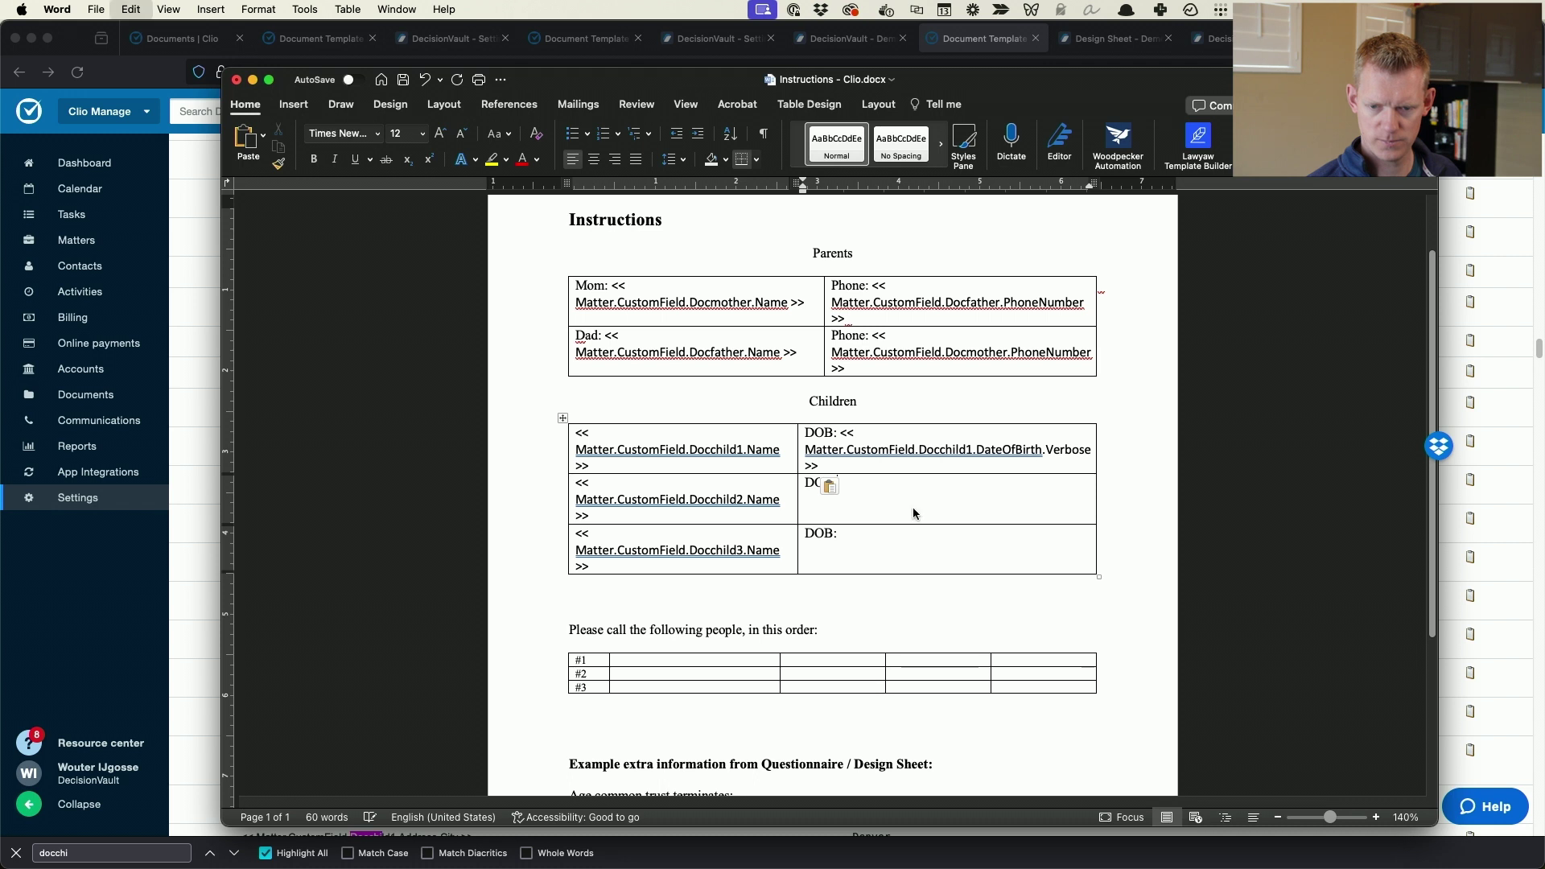
left_click(904, 546)
key("super+v")
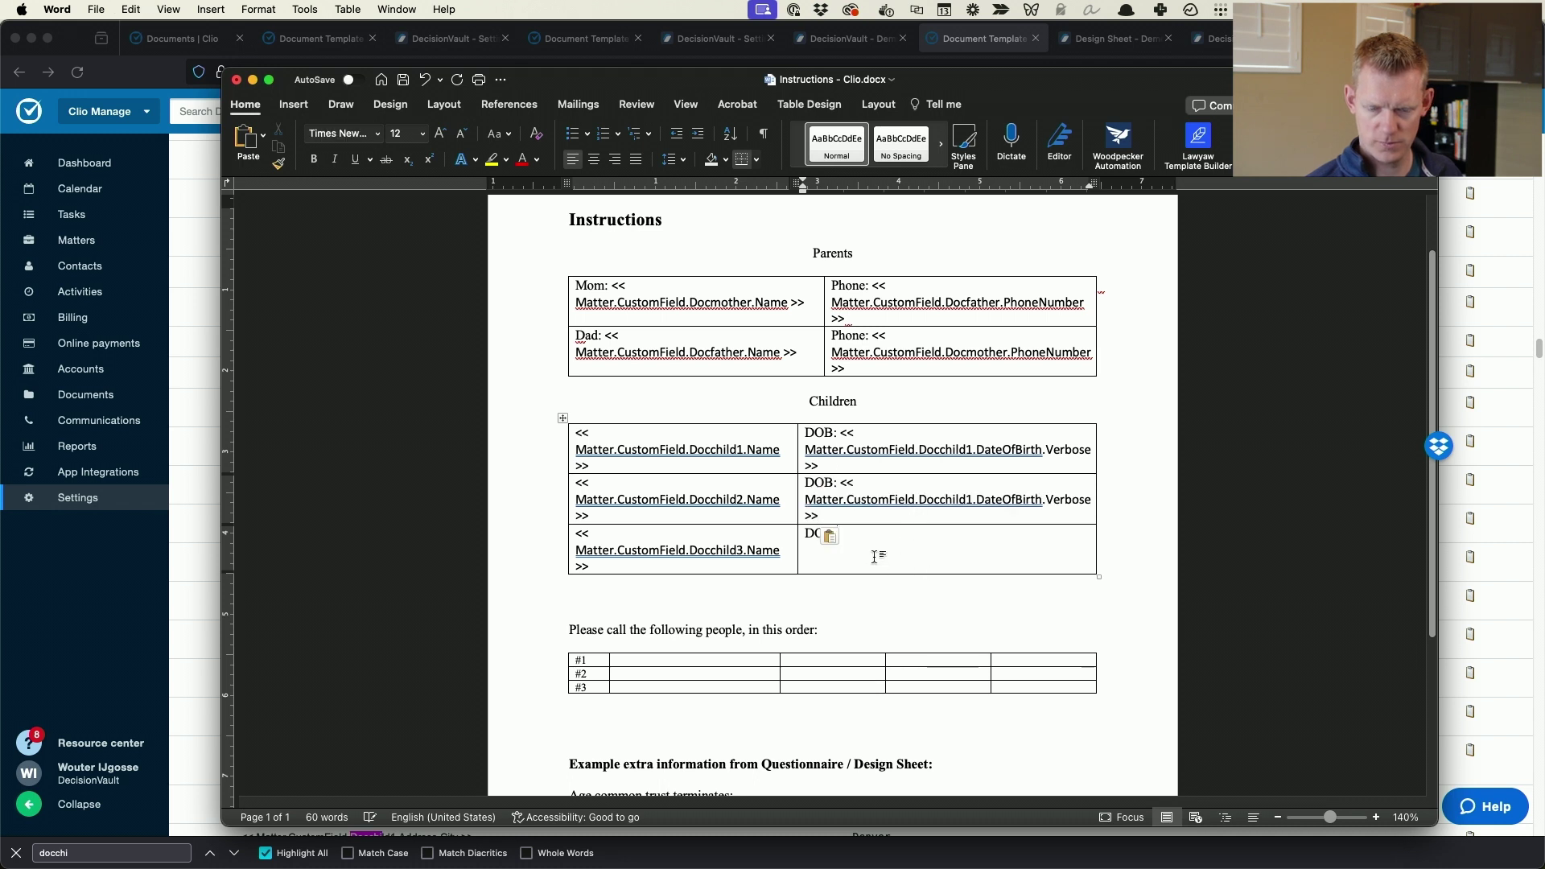
left_click(884, 548)
key("super+v")
Renumber the date of birth merge fields to Docchild3 in the third Children row and Docchild2 in the second.
left_click(837, 535)
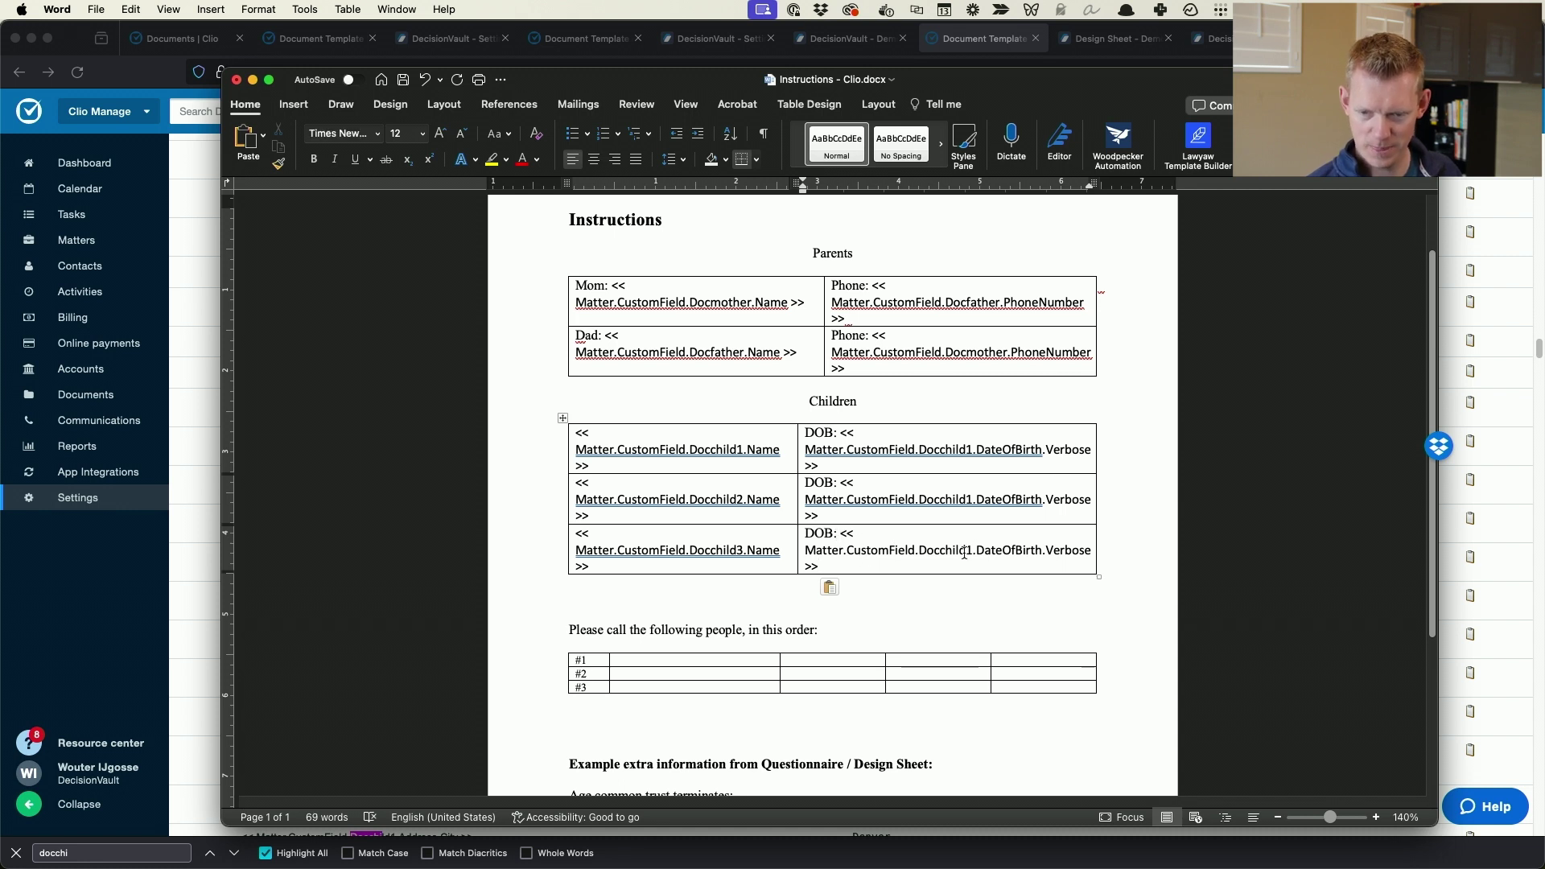
key("shift+Right")
type("3")
left_click(815, 499)
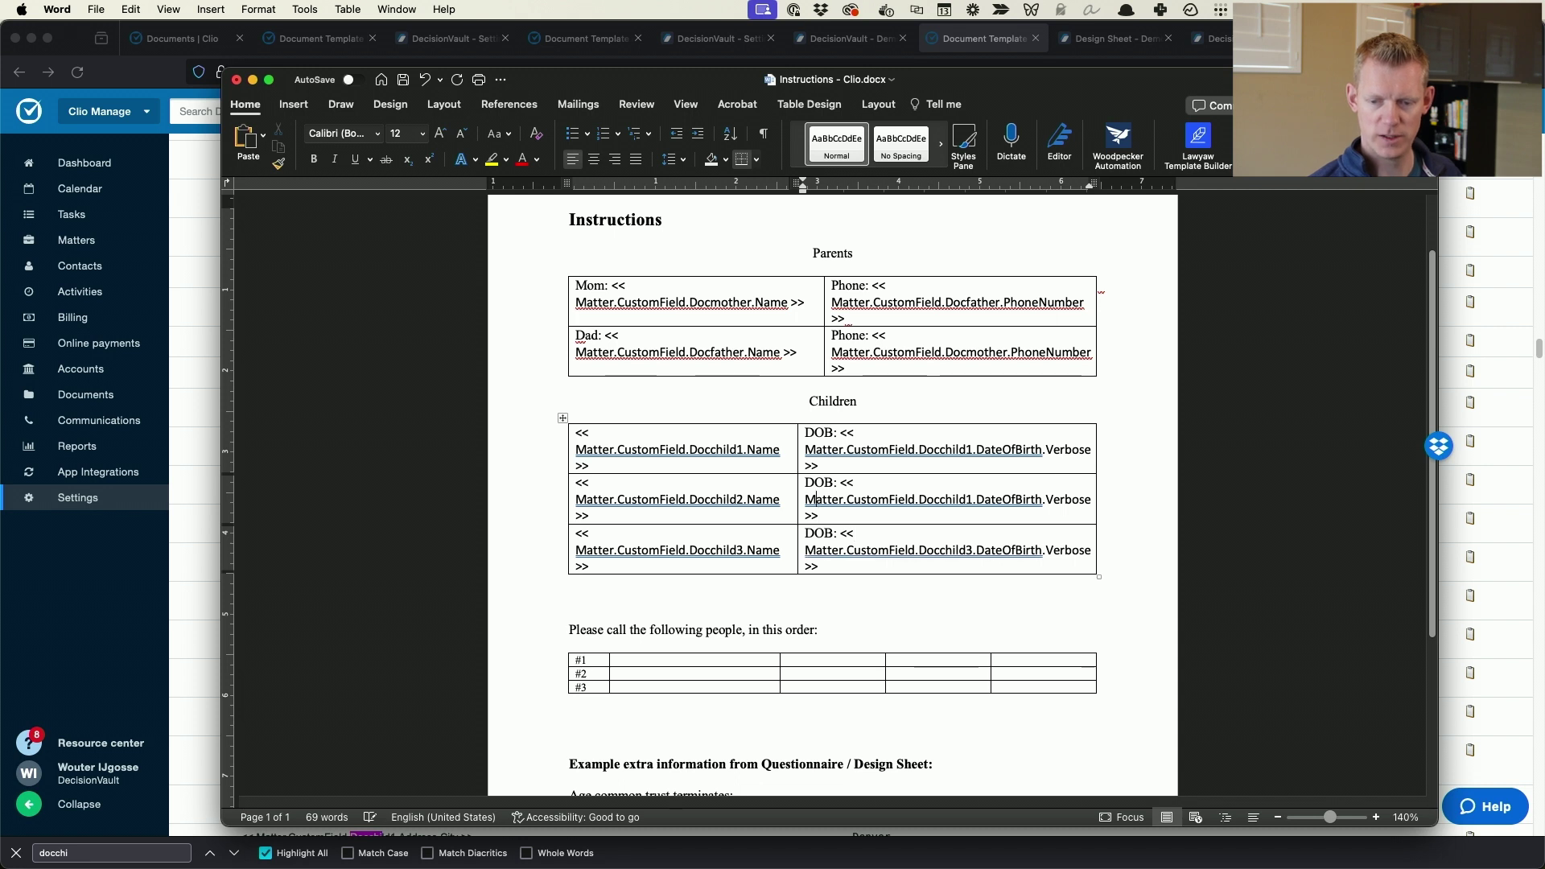
left_click(968, 499)
key("shift+Right")
type("3")
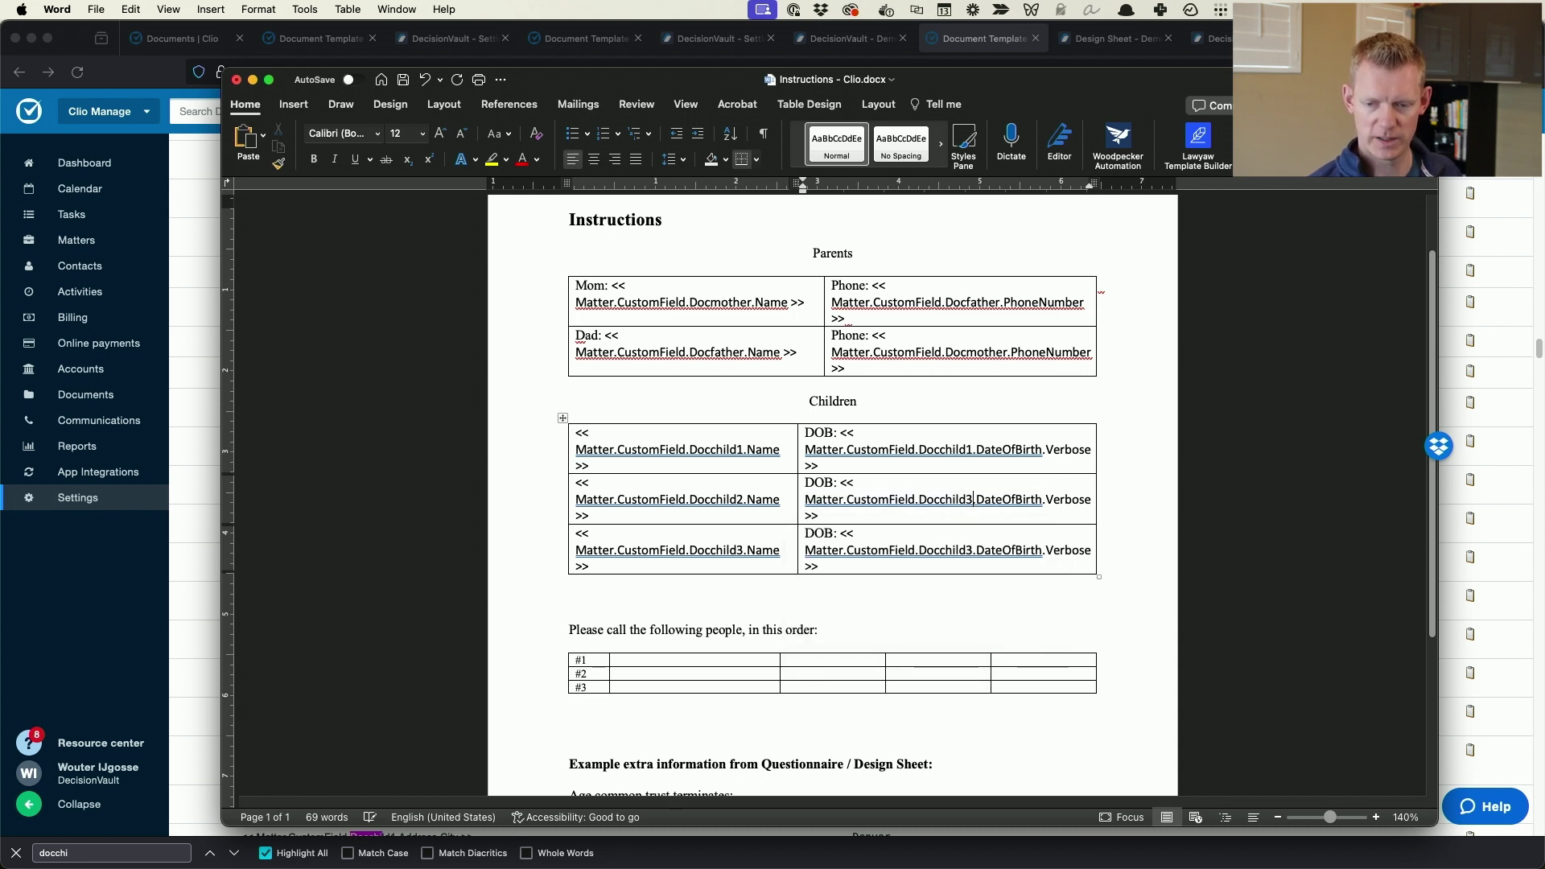
key("BackSpace")
type("2")
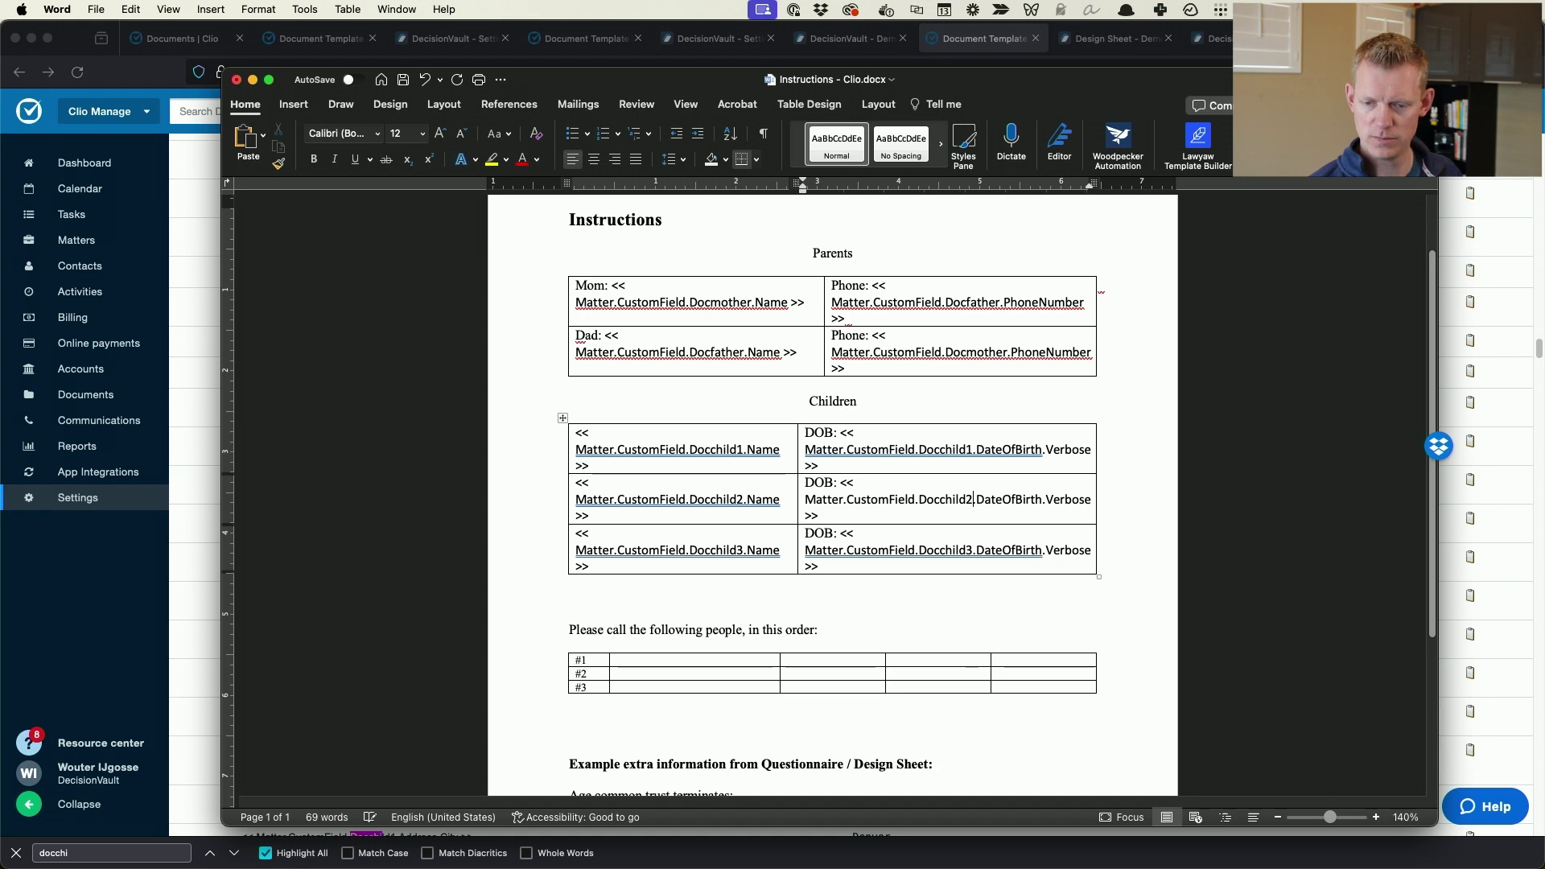
Review the merge fields throughout the Instructions document, from the Parents table to the call order table and the design sheet answers.
scroll(724, 518, "down", 5)
left_click(722, 504)
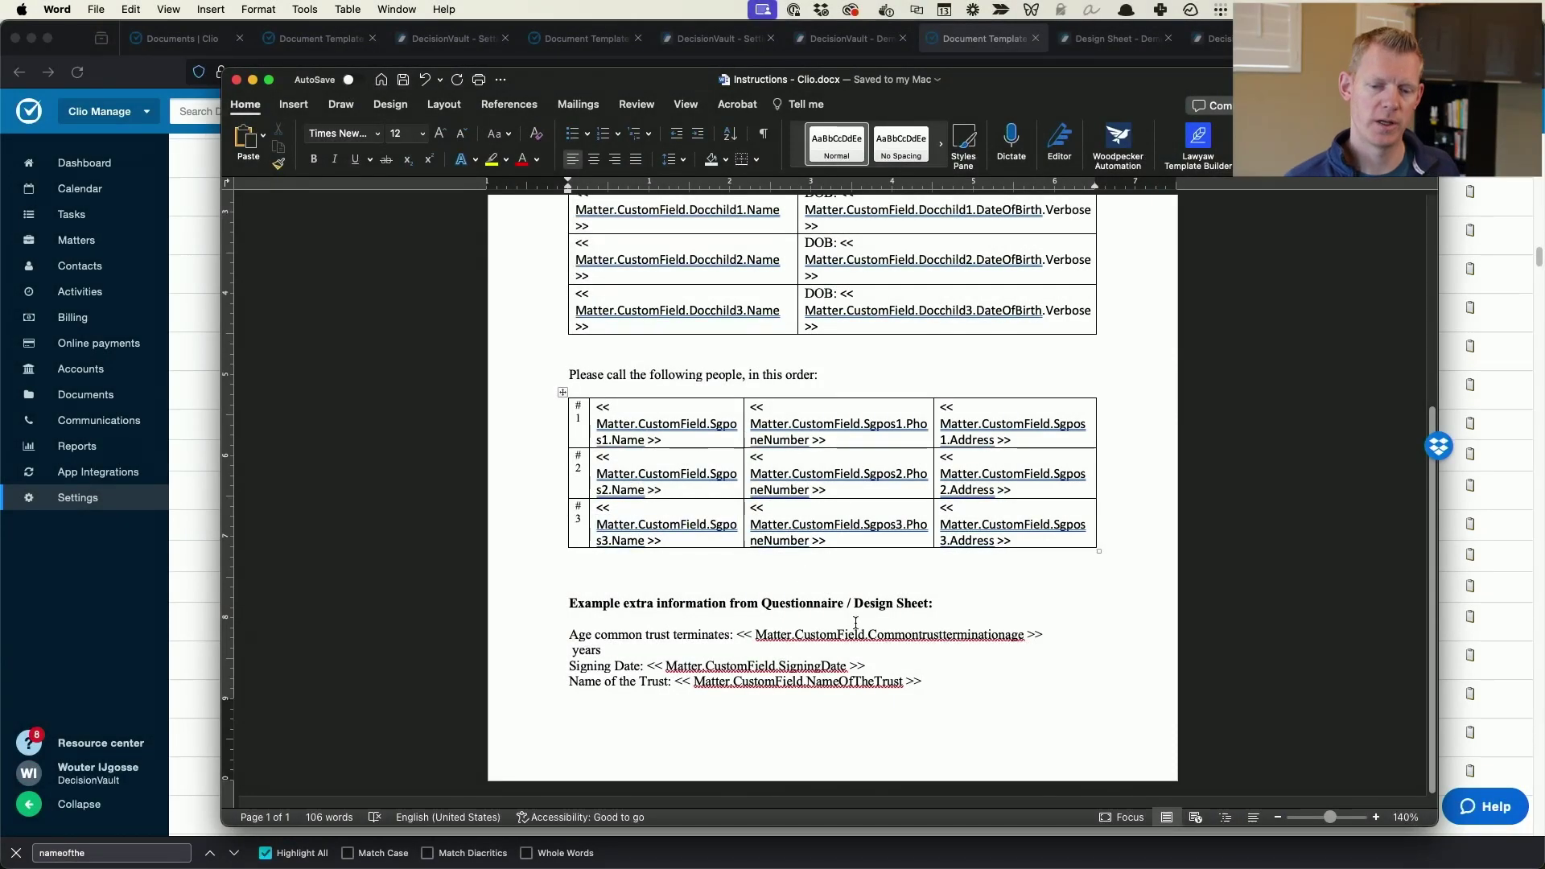
scroll(832, 572, "up", 8)
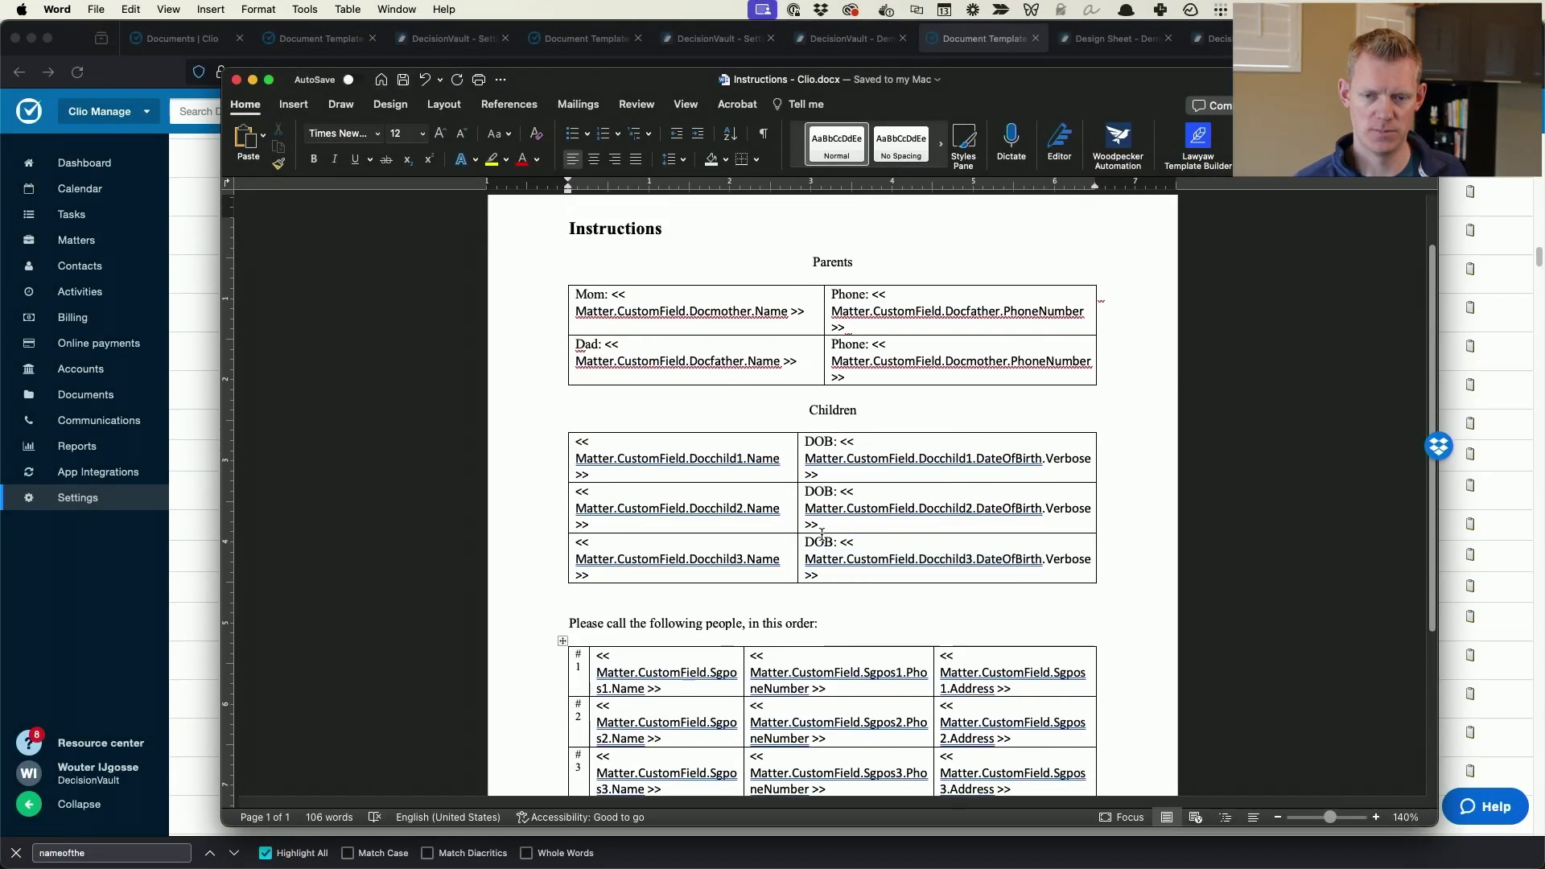
scroll(805, 483, "down", 5)
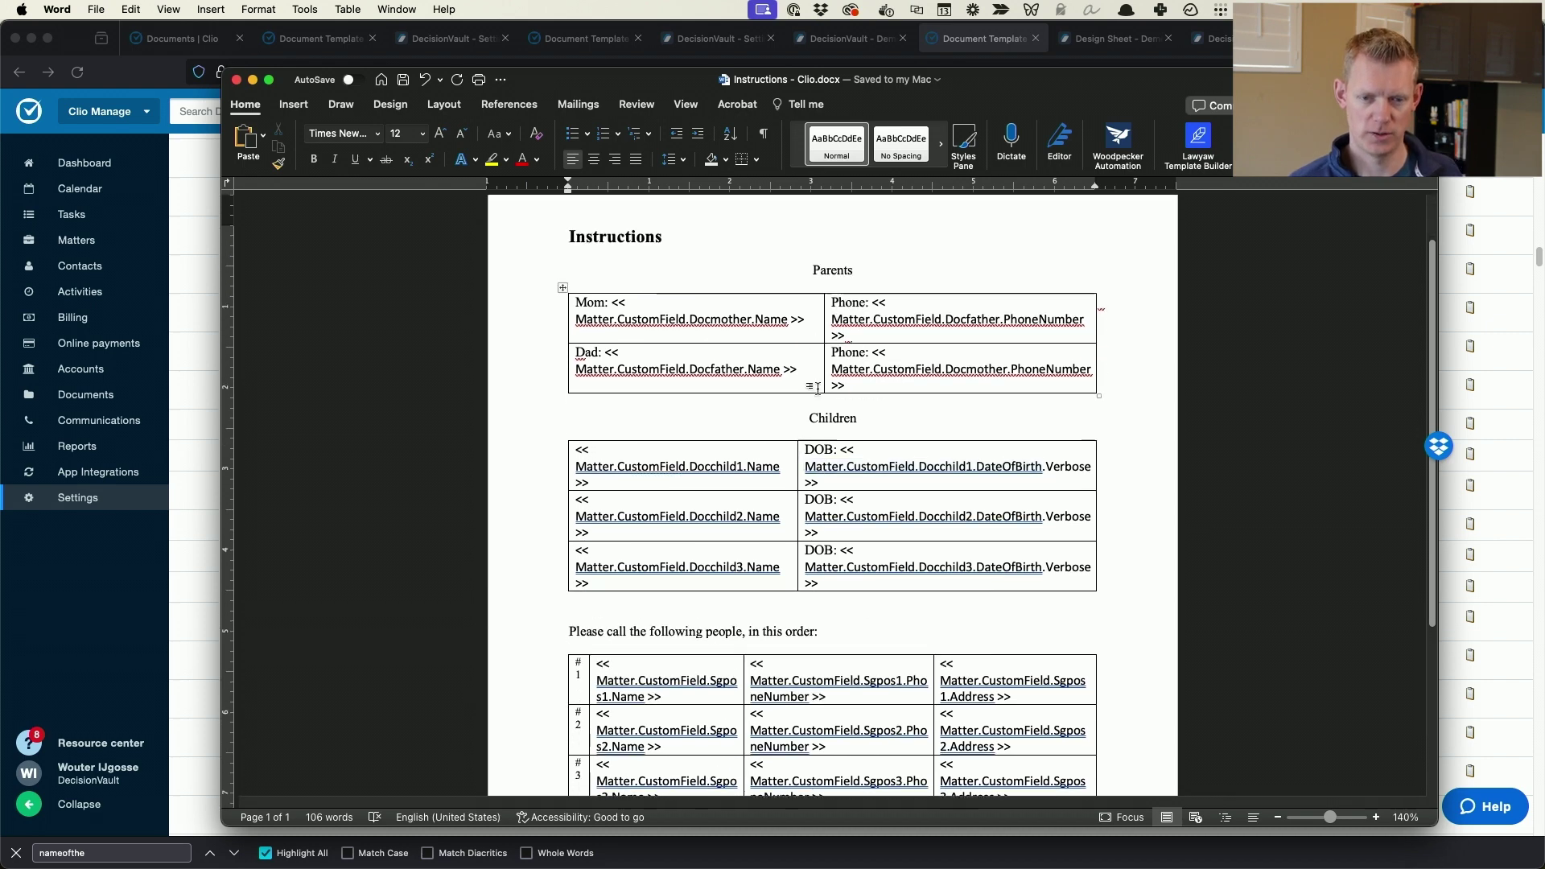
scroll(822, 389, "down", 1)
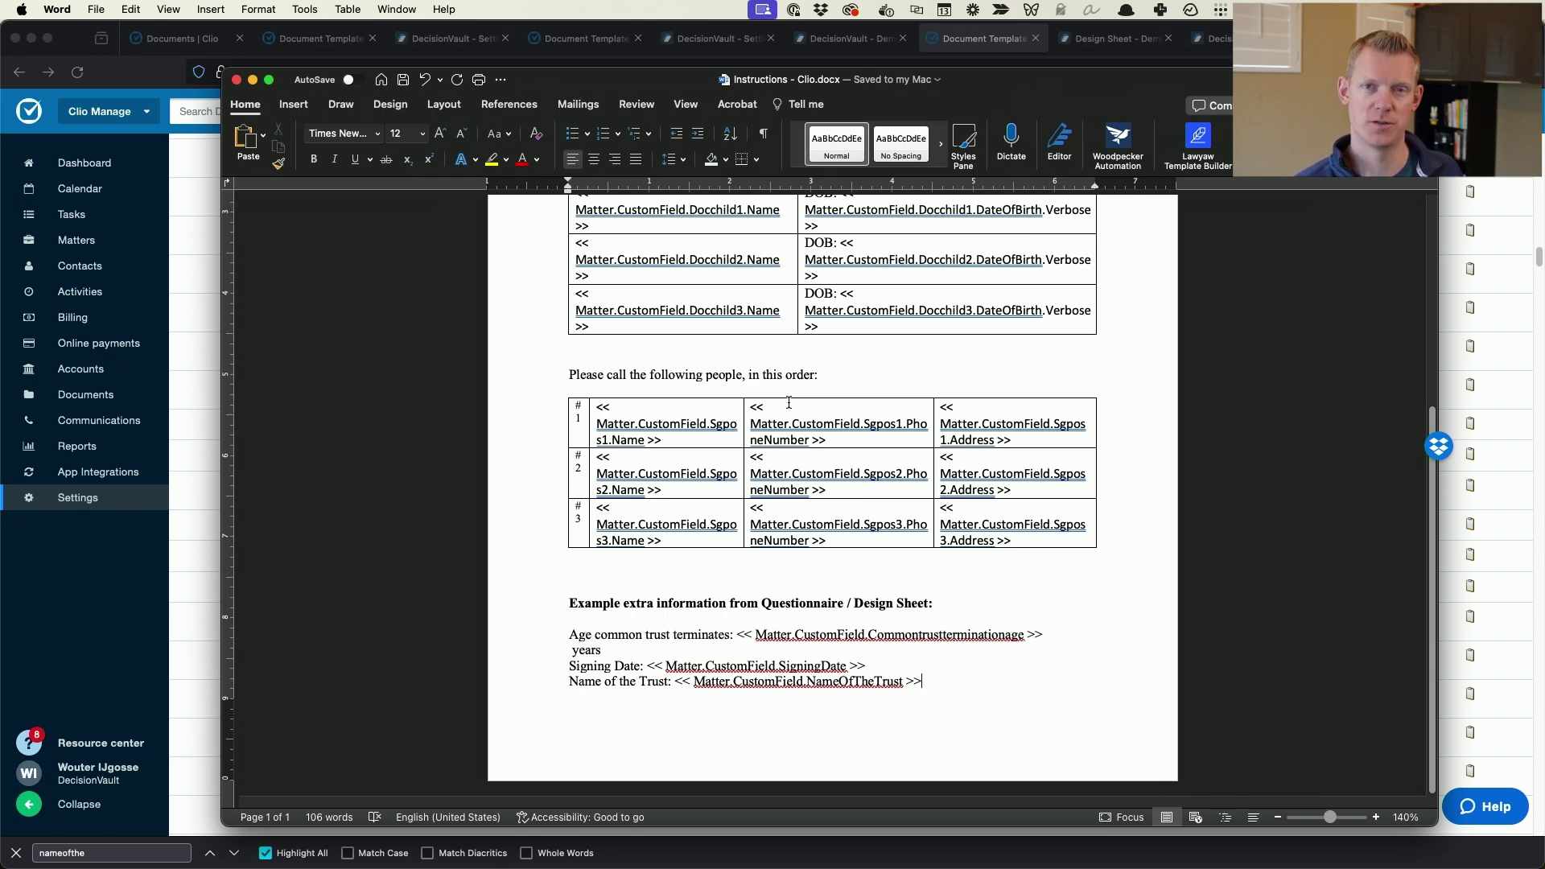
left_click_drag(750, 423, 904, 427)
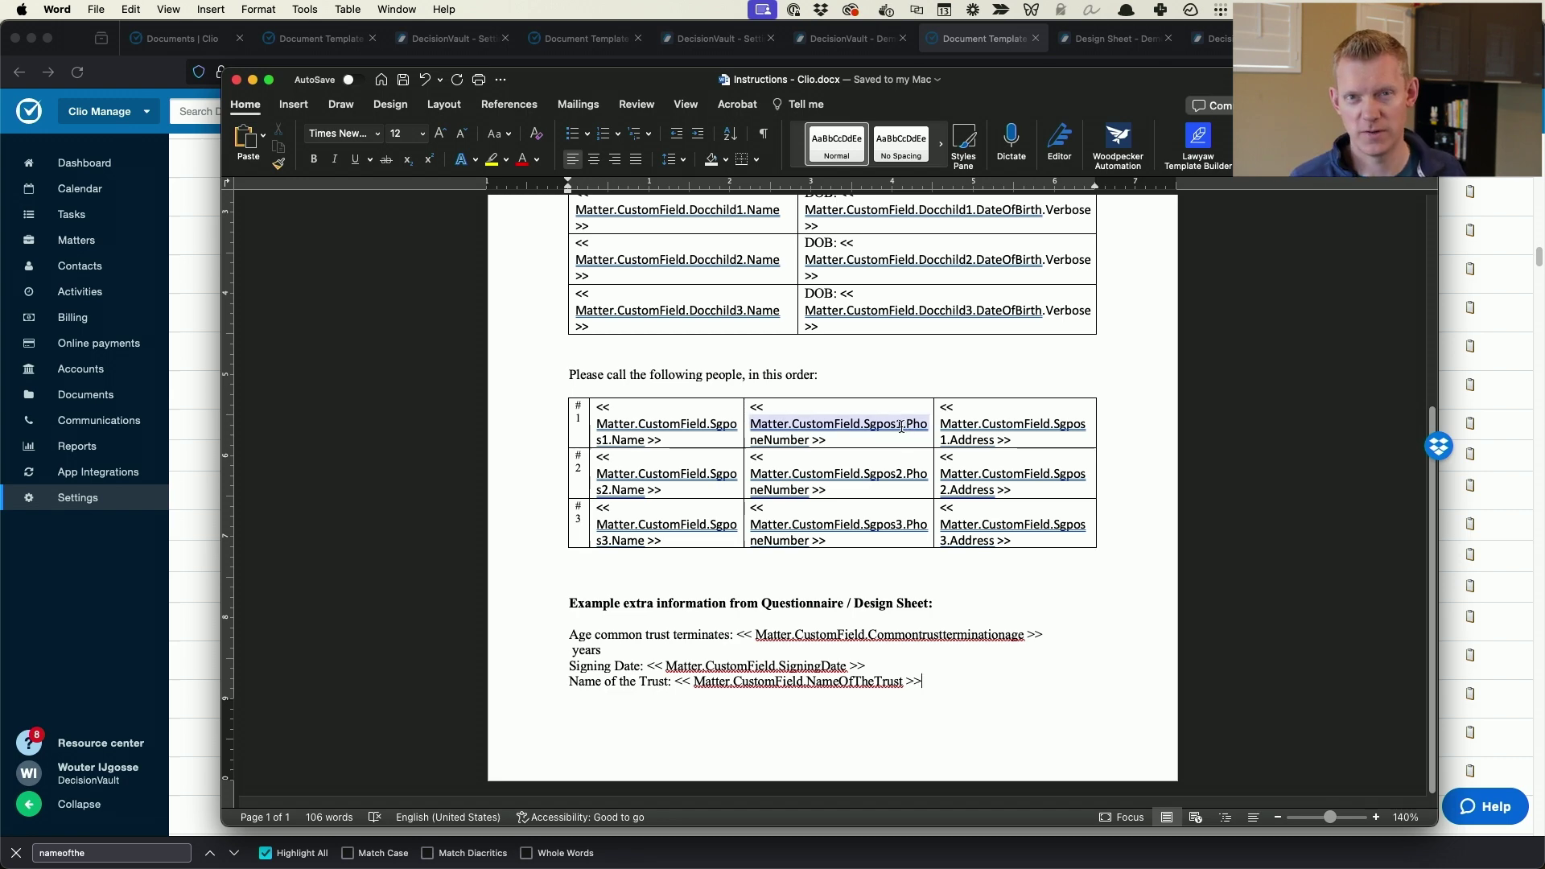
Switch to the demo matter's dashboard in Clio and examine the relationship labels listed under its related contacts.
key("super+Tab")
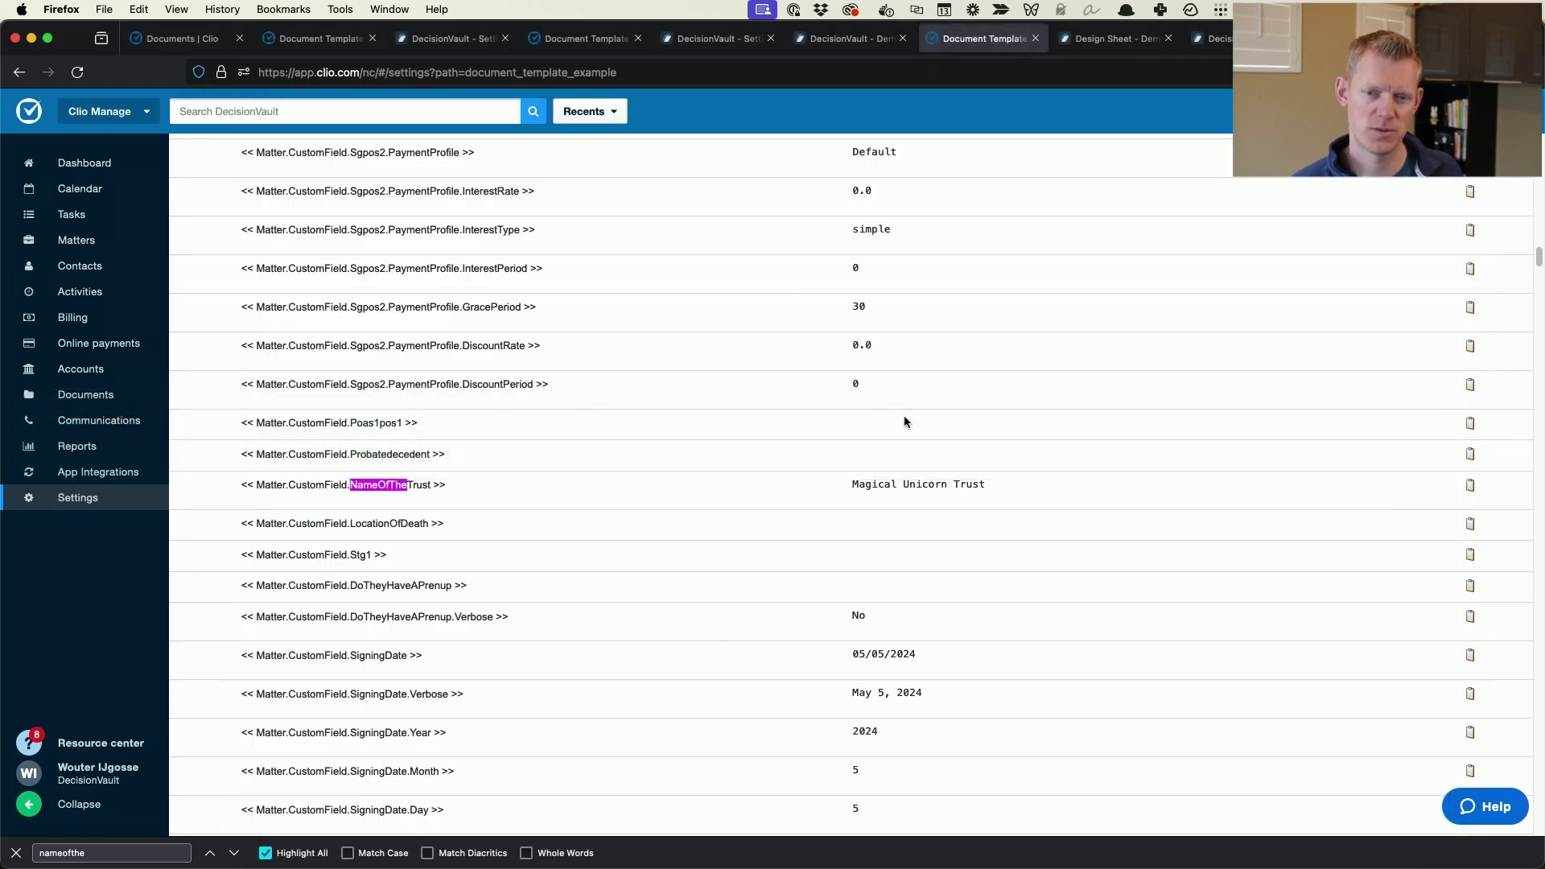
key("ctrl+Tab")
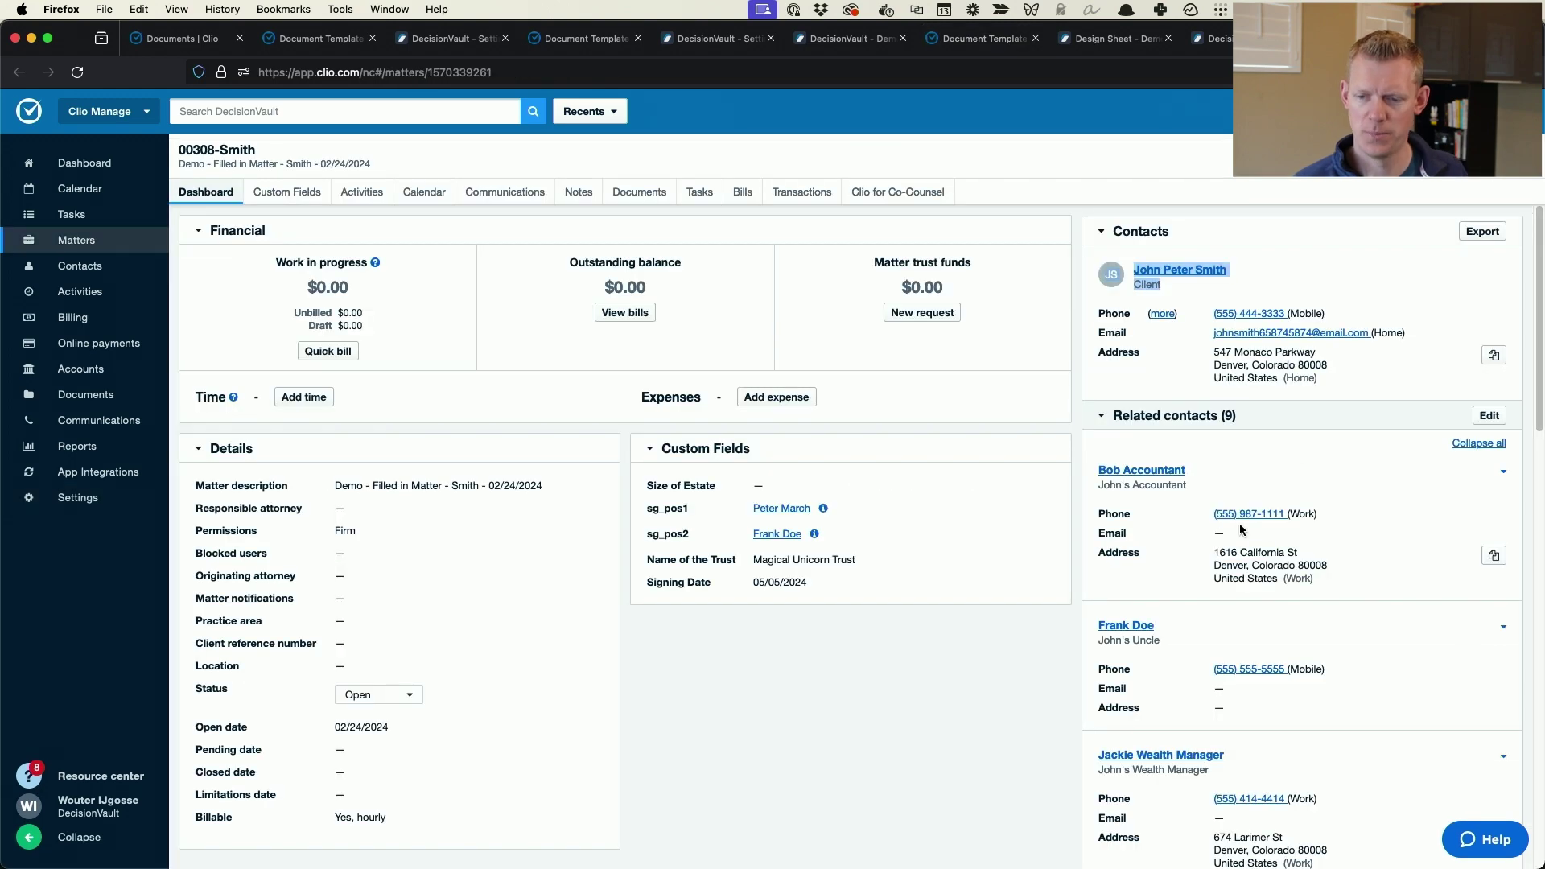
left_click_drag(1110, 485, 1183, 486)
left_click_drag(1112, 645, 1153, 641)
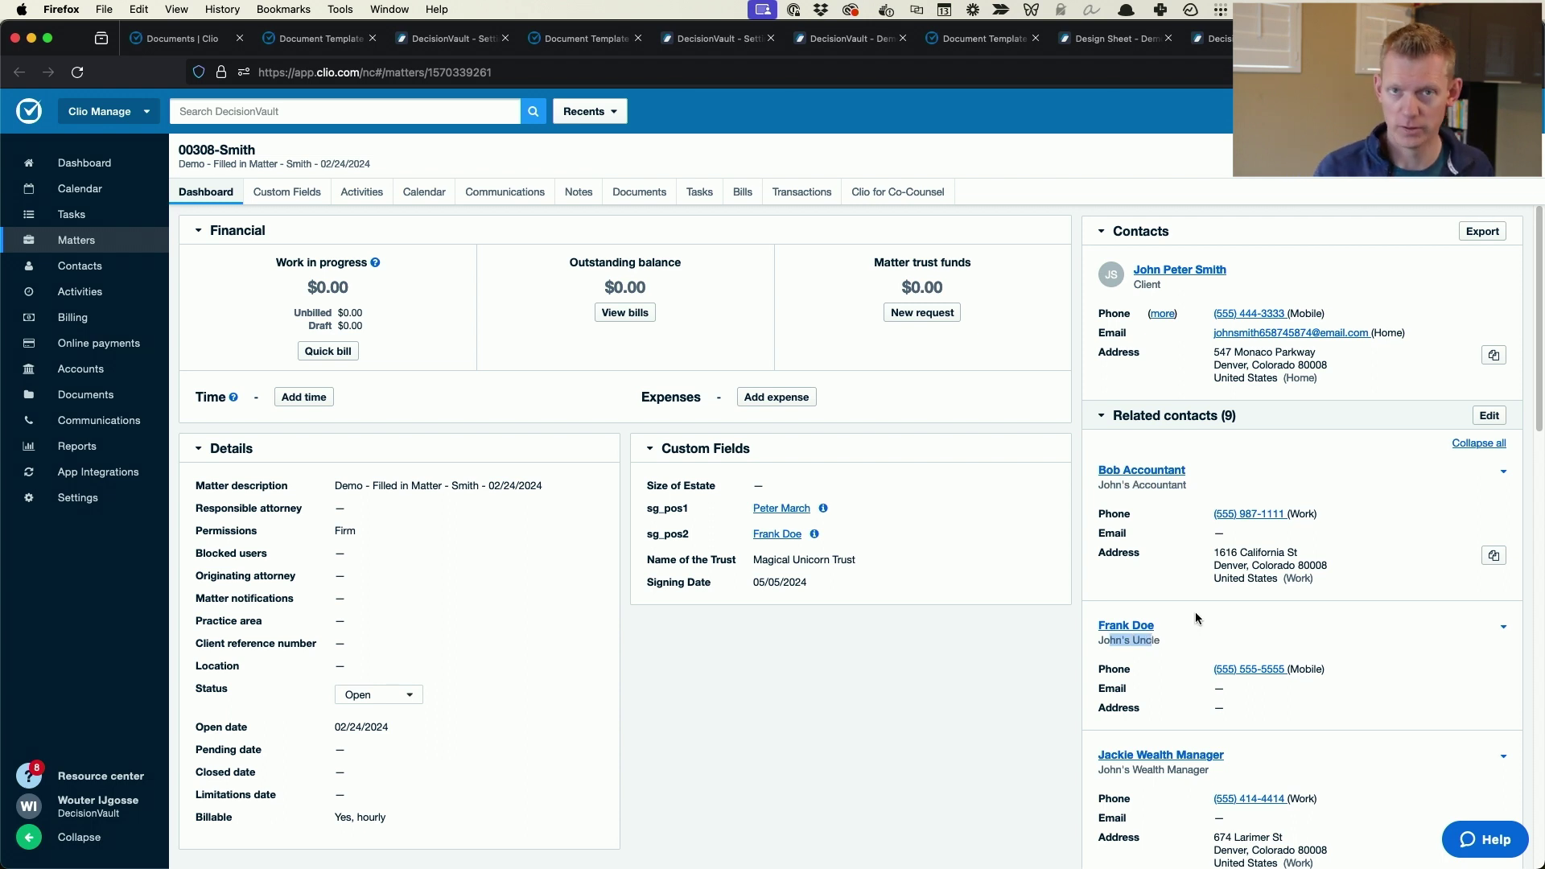
scroll(1175, 571, "down", 5)
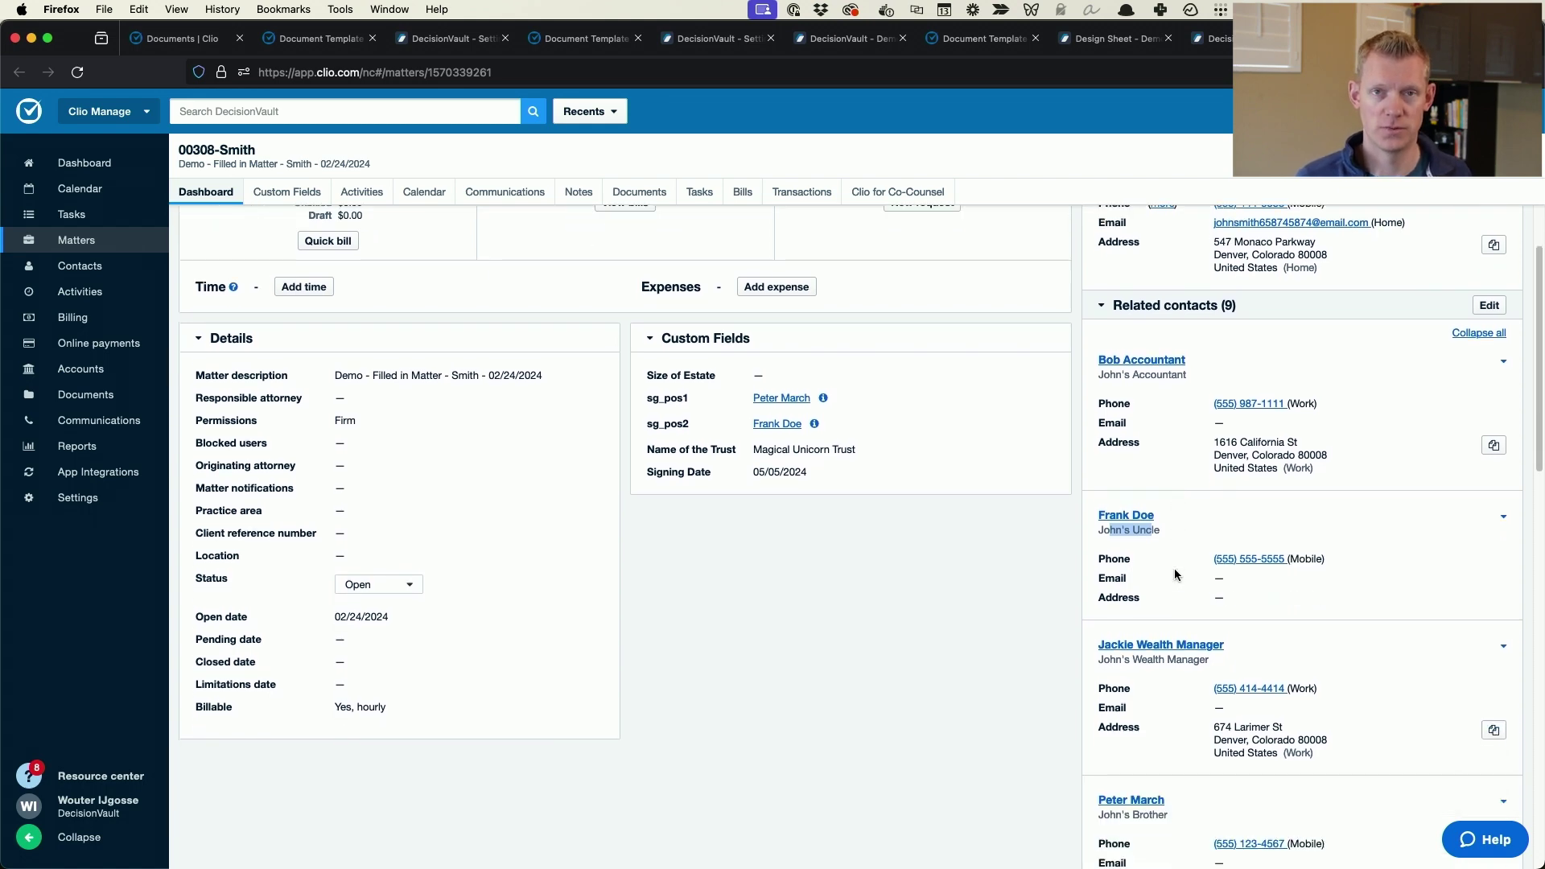
left_click_drag(1115, 561, 1172, 567)
scroll(1172, 571, "down", 4)
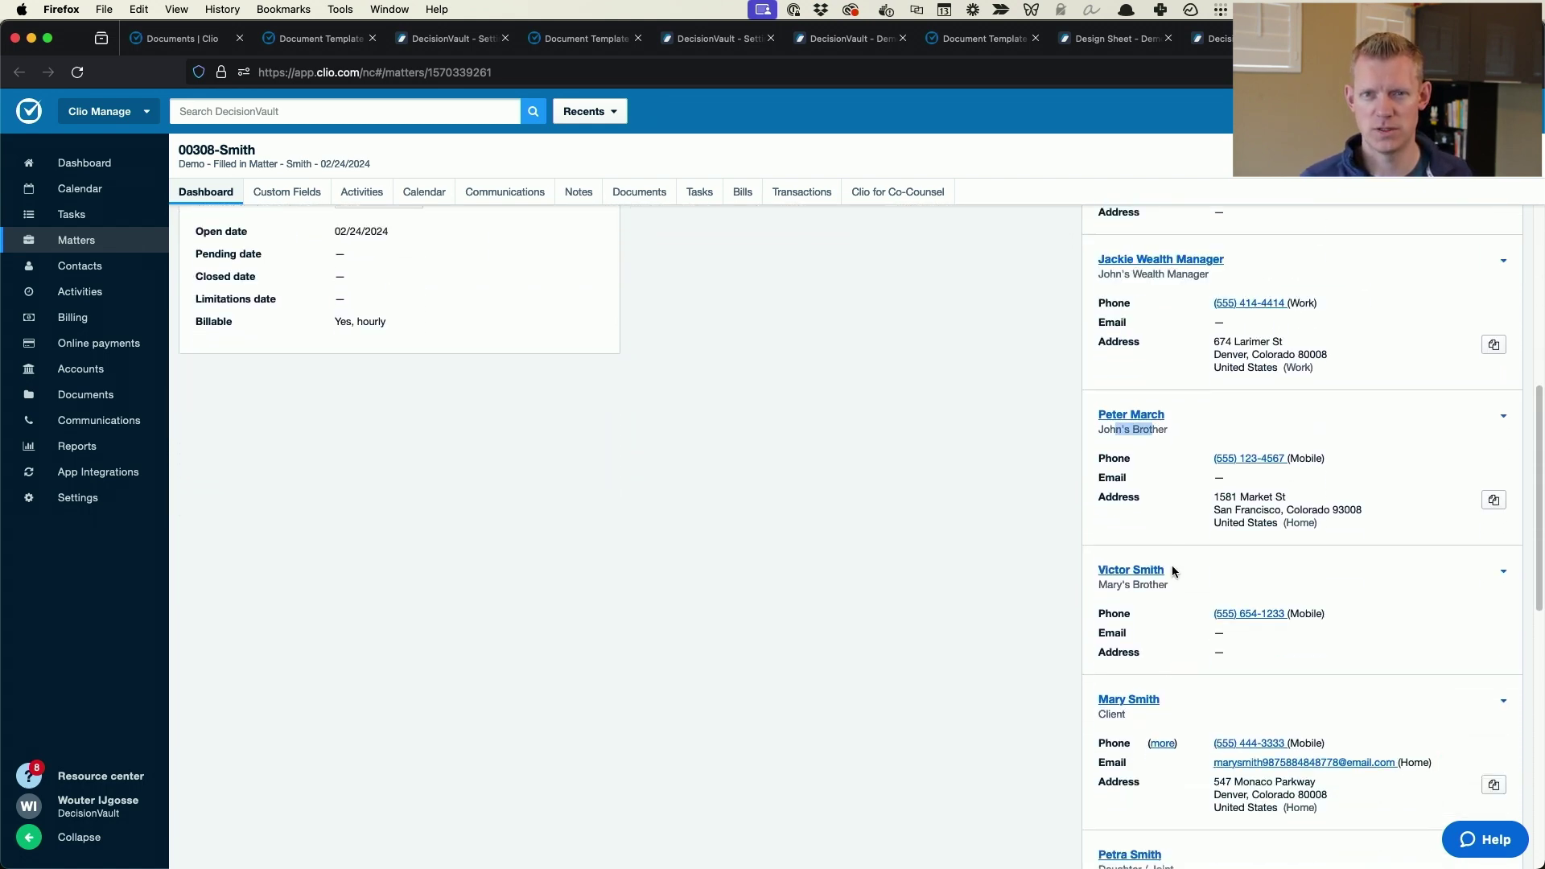
scroll(1172, 572, "down", 3)
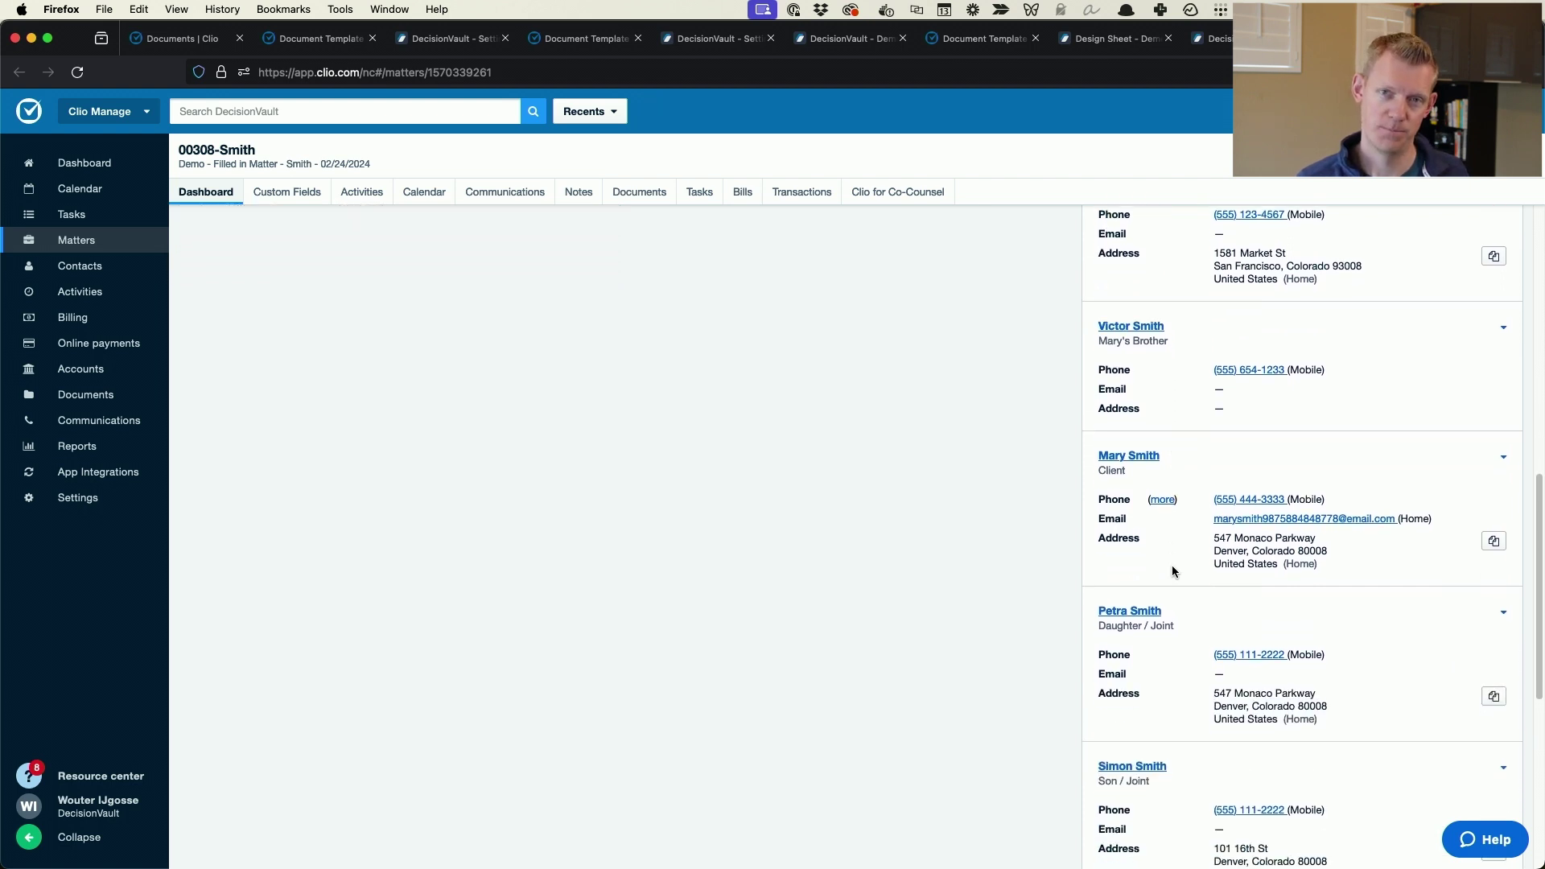
scroll(1171, 571, "down", 1)
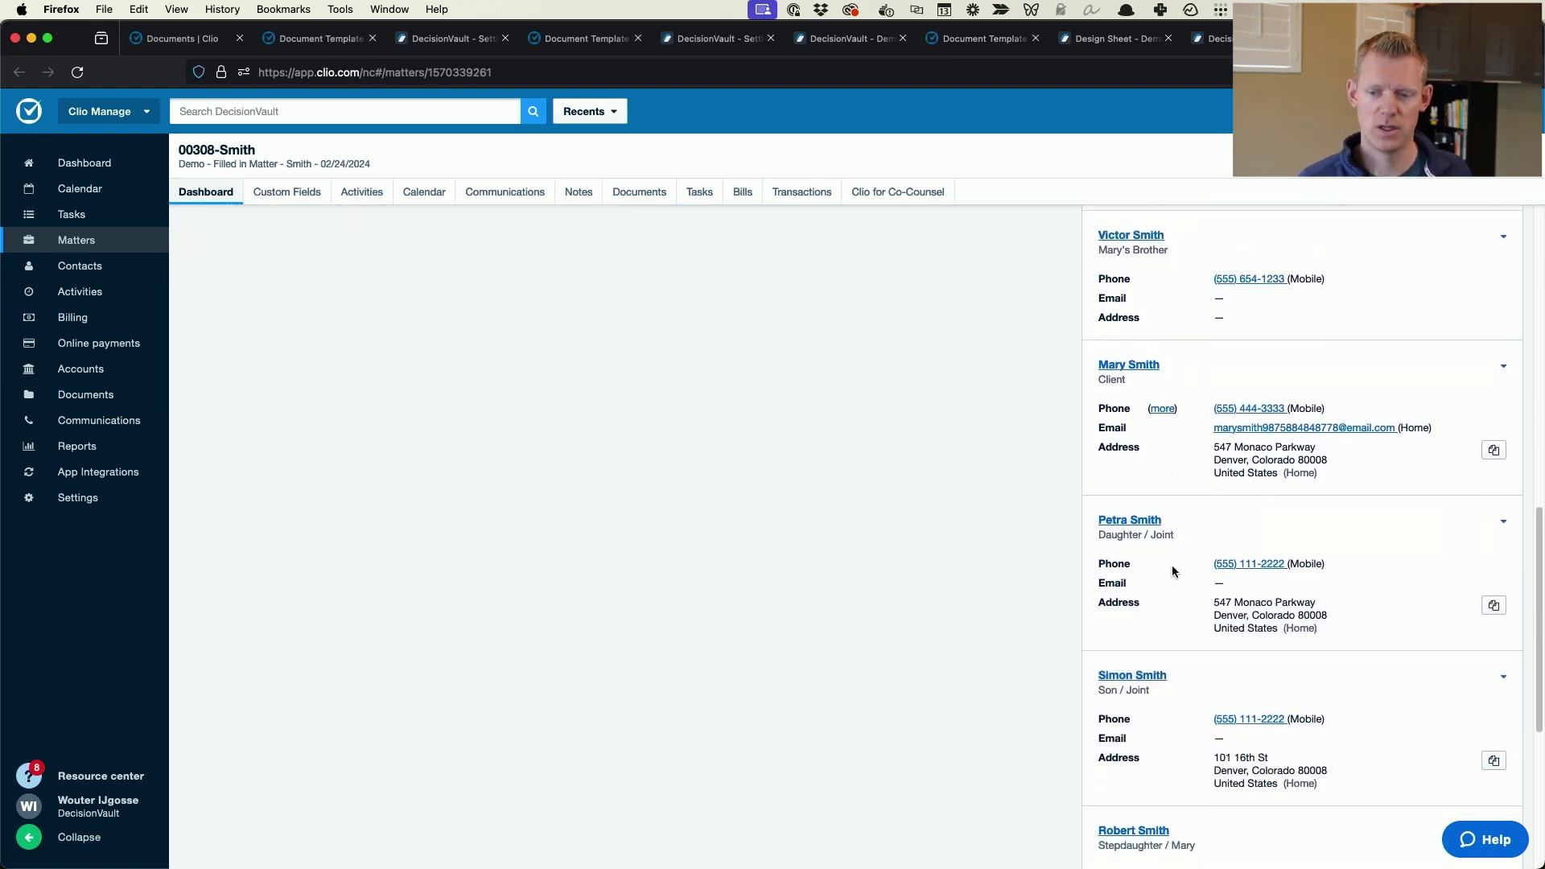
scroll(1171, 572, "down", 3)
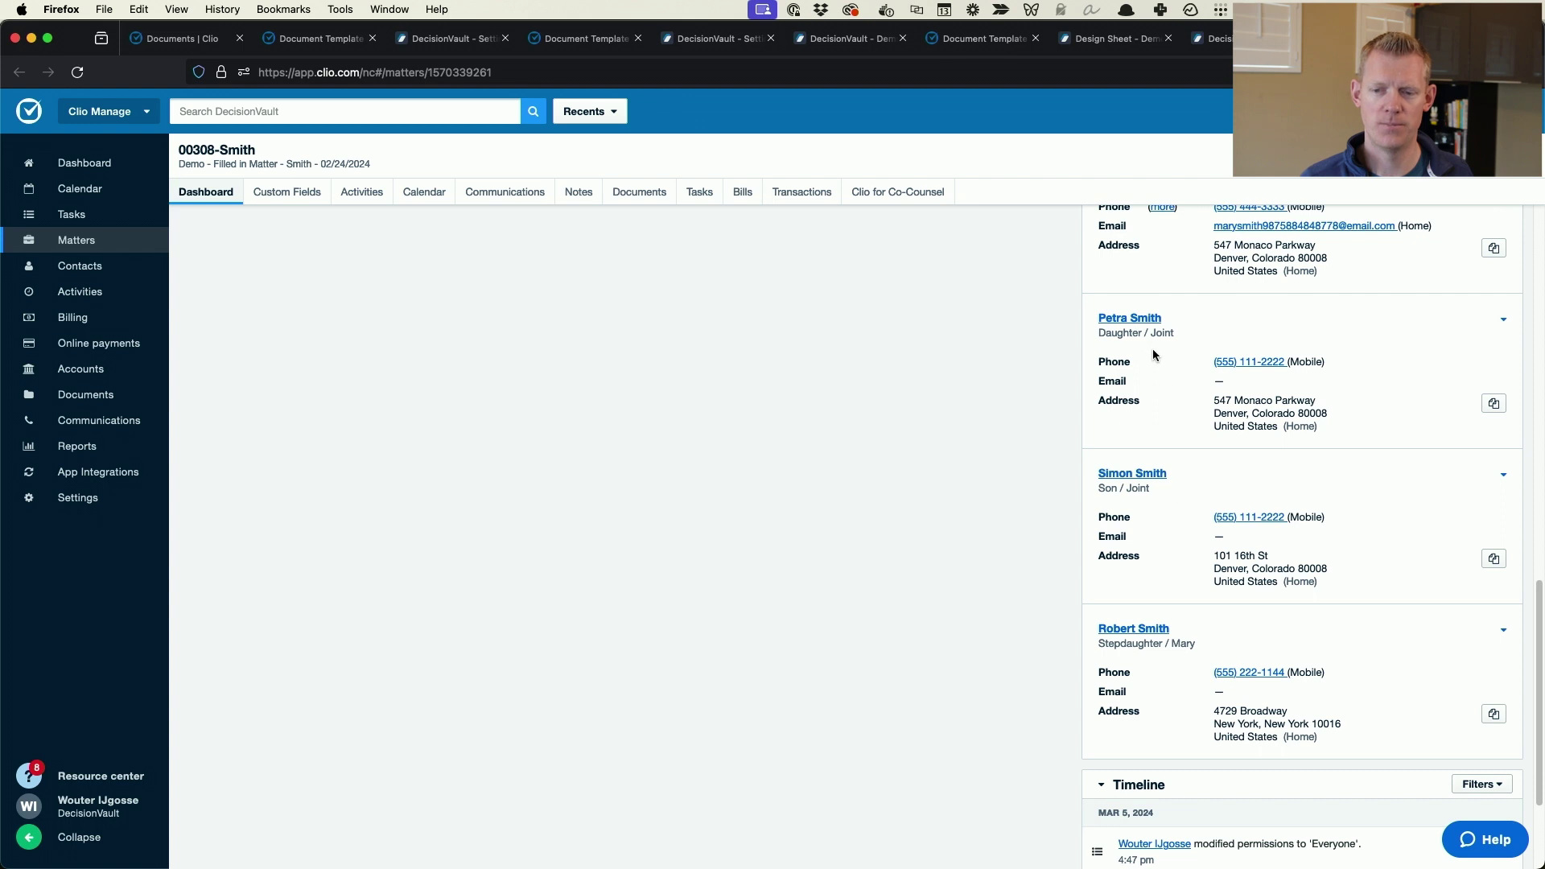
left_click_drag(1129, 333, 1172, 335)
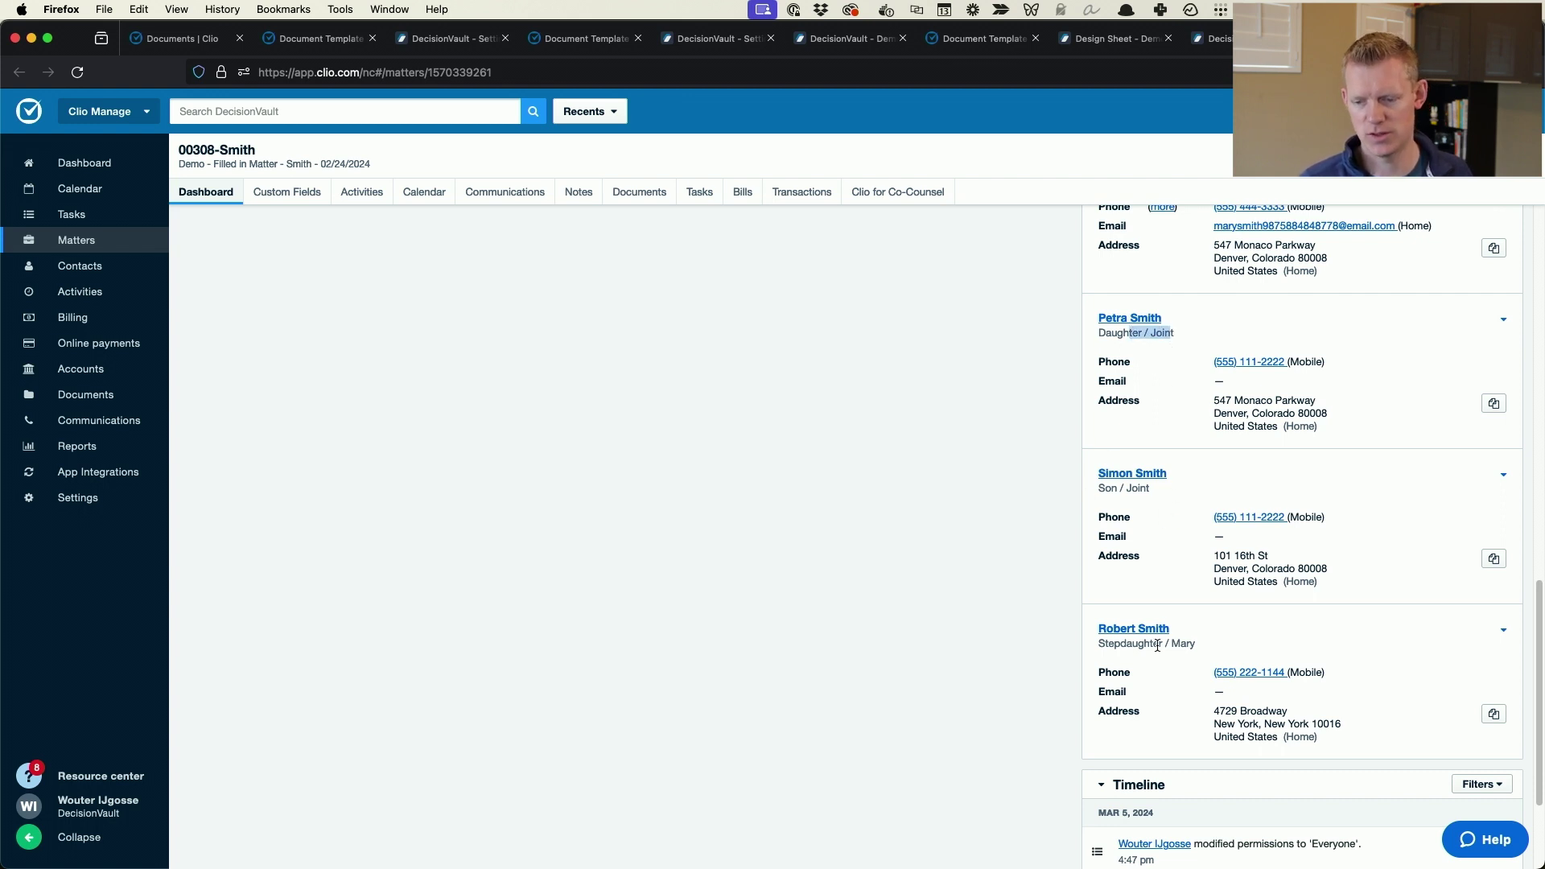
Examine the sg_pos1 and sg_pos2 entries in the matter's custom fields.
scroll(1202, 595, "up", 10)
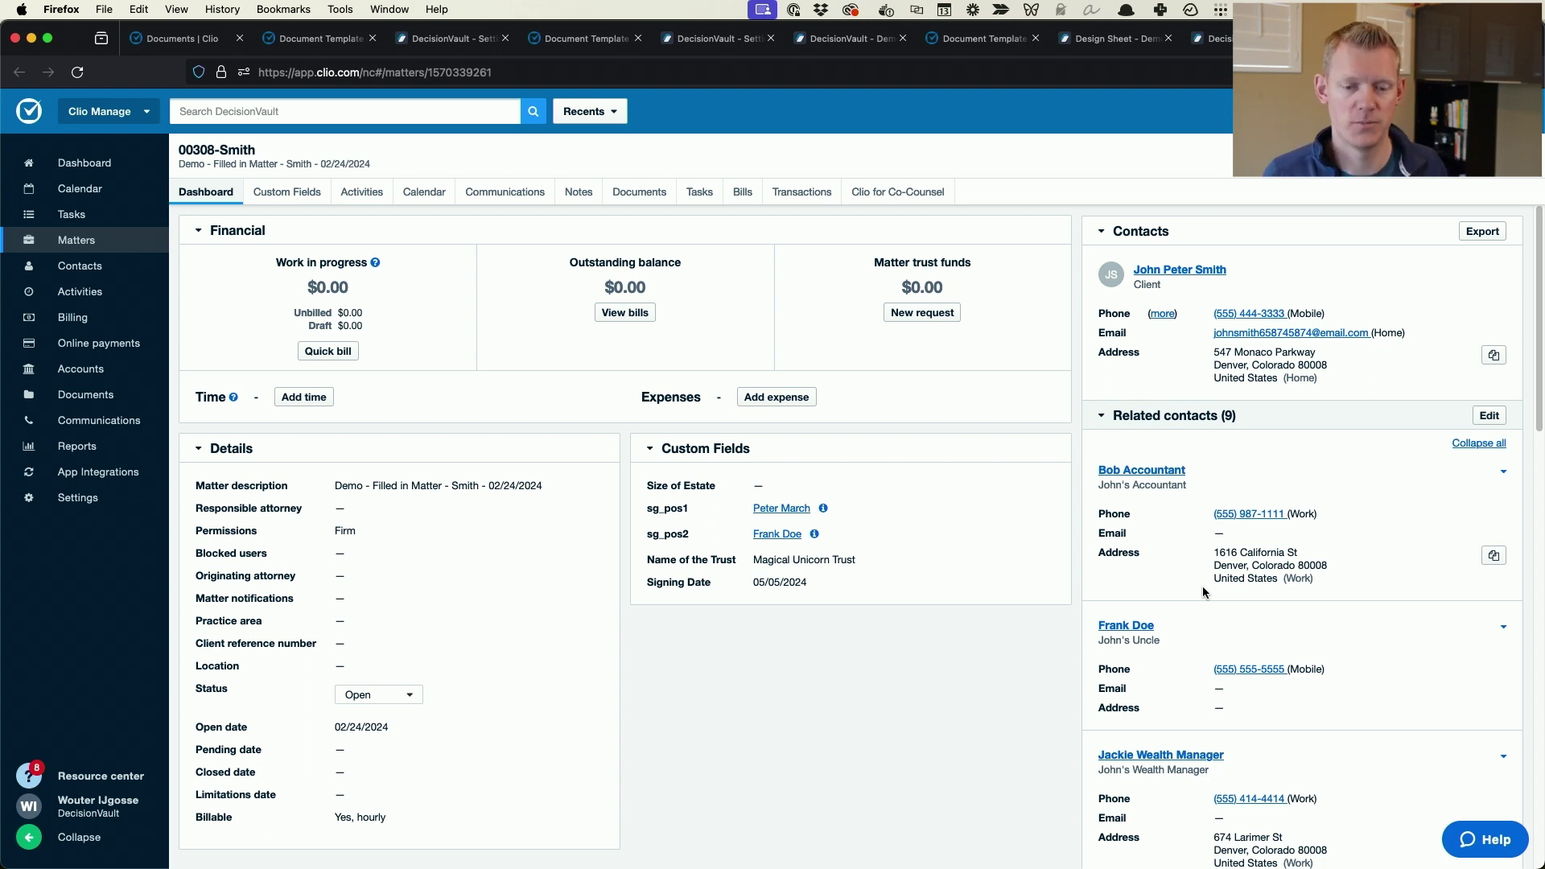
left_click_drag(649, 509, 686, 538)
left_click(659, 515)
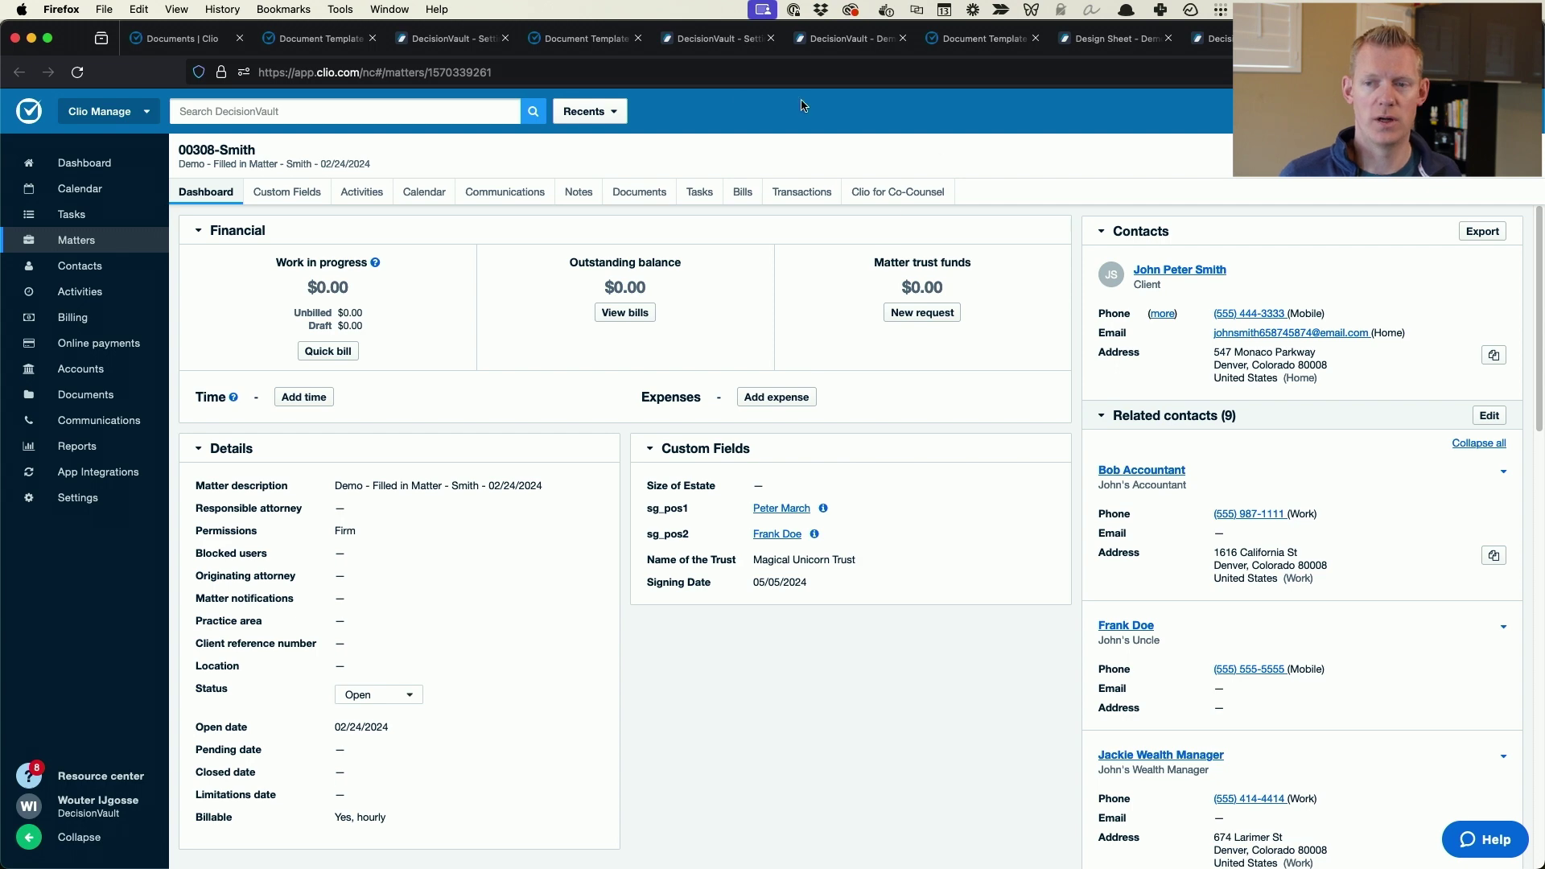
Open the Document Template Merge Fields list and examine the fields available for the Sgpos1 and Sgpos2 contacts, including the phone number fields.
left_click(315, 44)
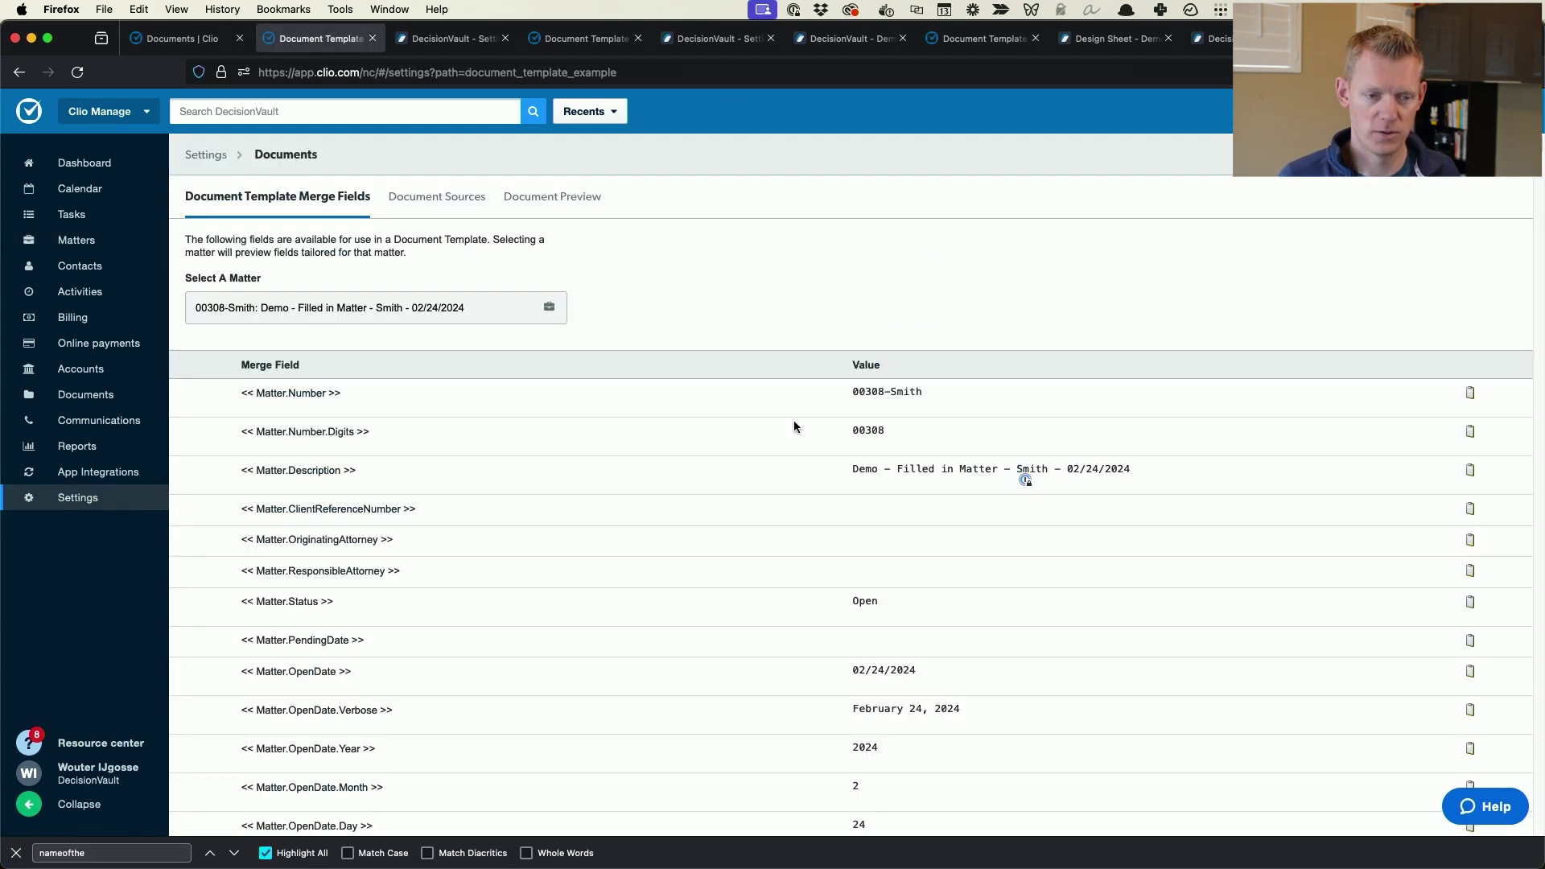
scroll(794, 422, "down", 20)
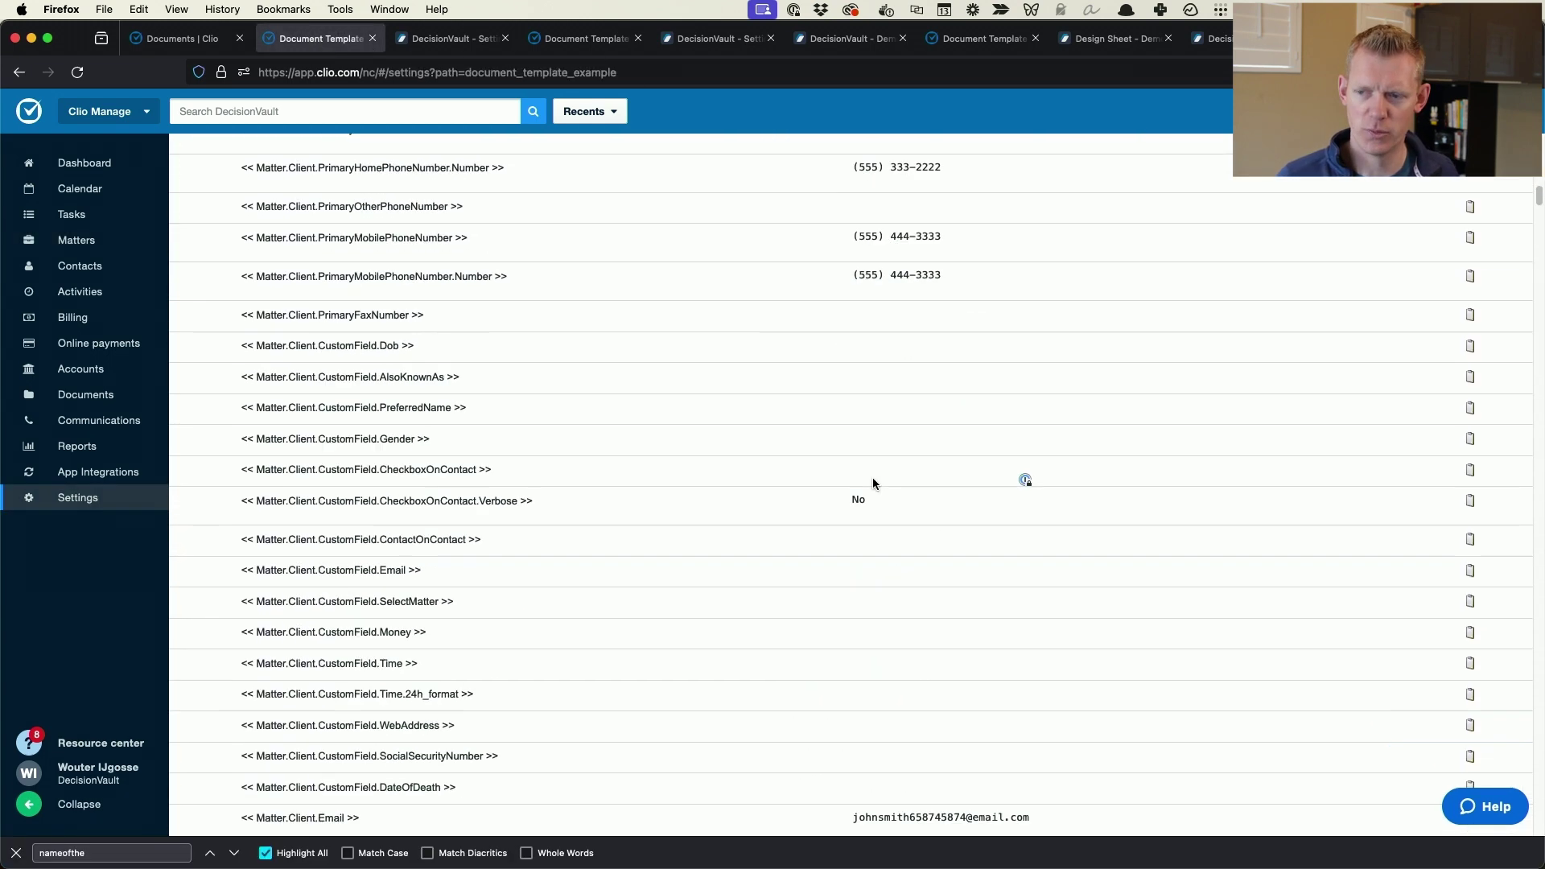
scroll(872, 478, "down", 5)
scroll(520, 365, "up", 20)
scroll(497, 389, "down", 20)
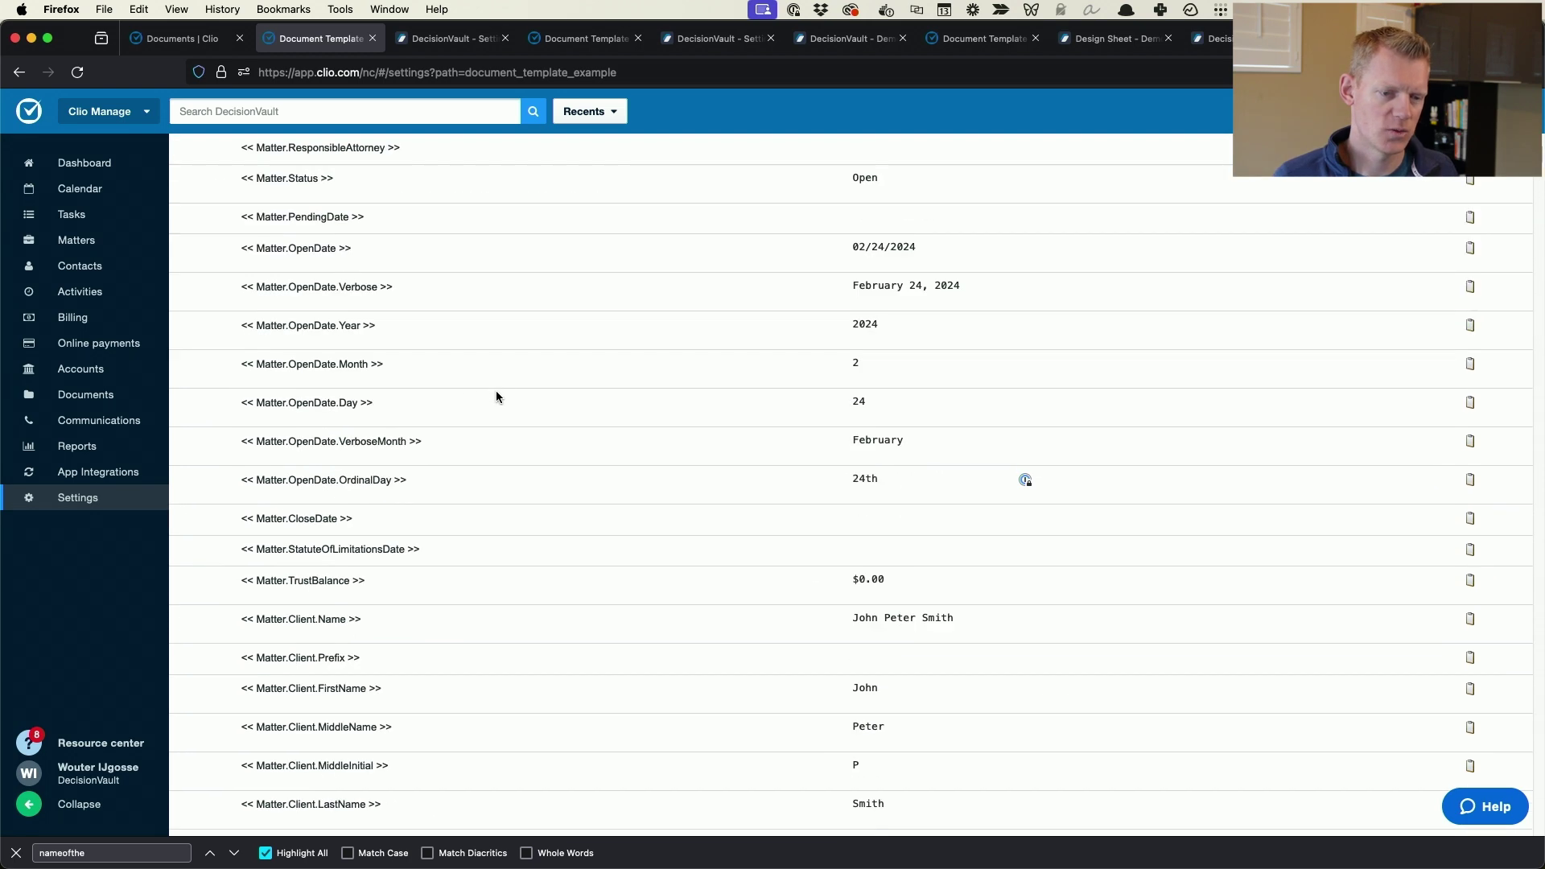
scroll(302, 404, "down", 15)
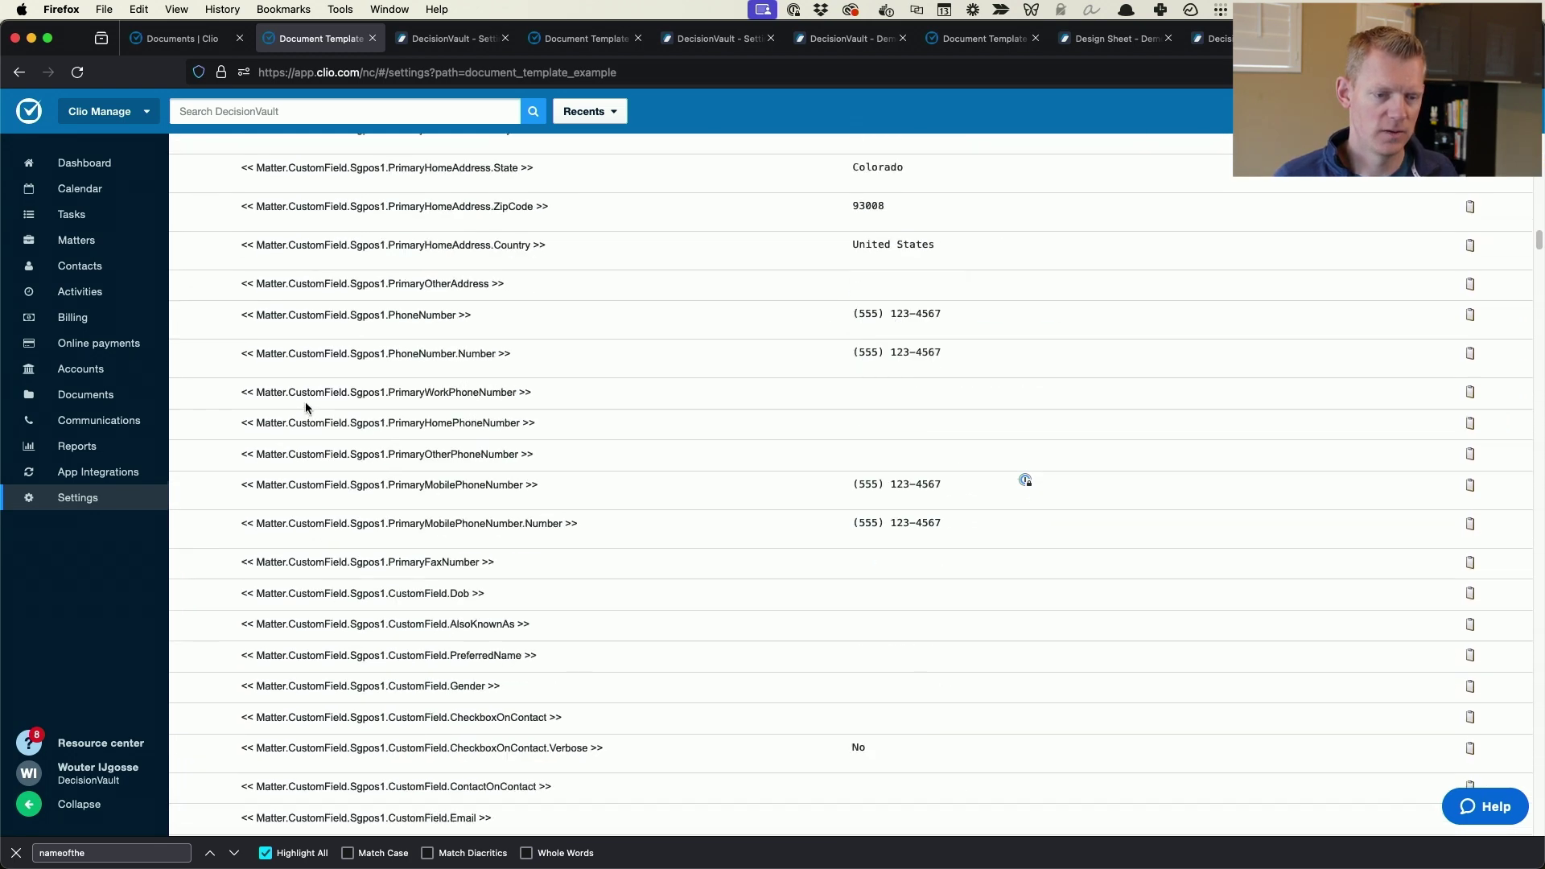
left_click_drag(326, 396, 457, 407)
left_click(363, 394)
left_click_drag(324, 393, 416, 394)
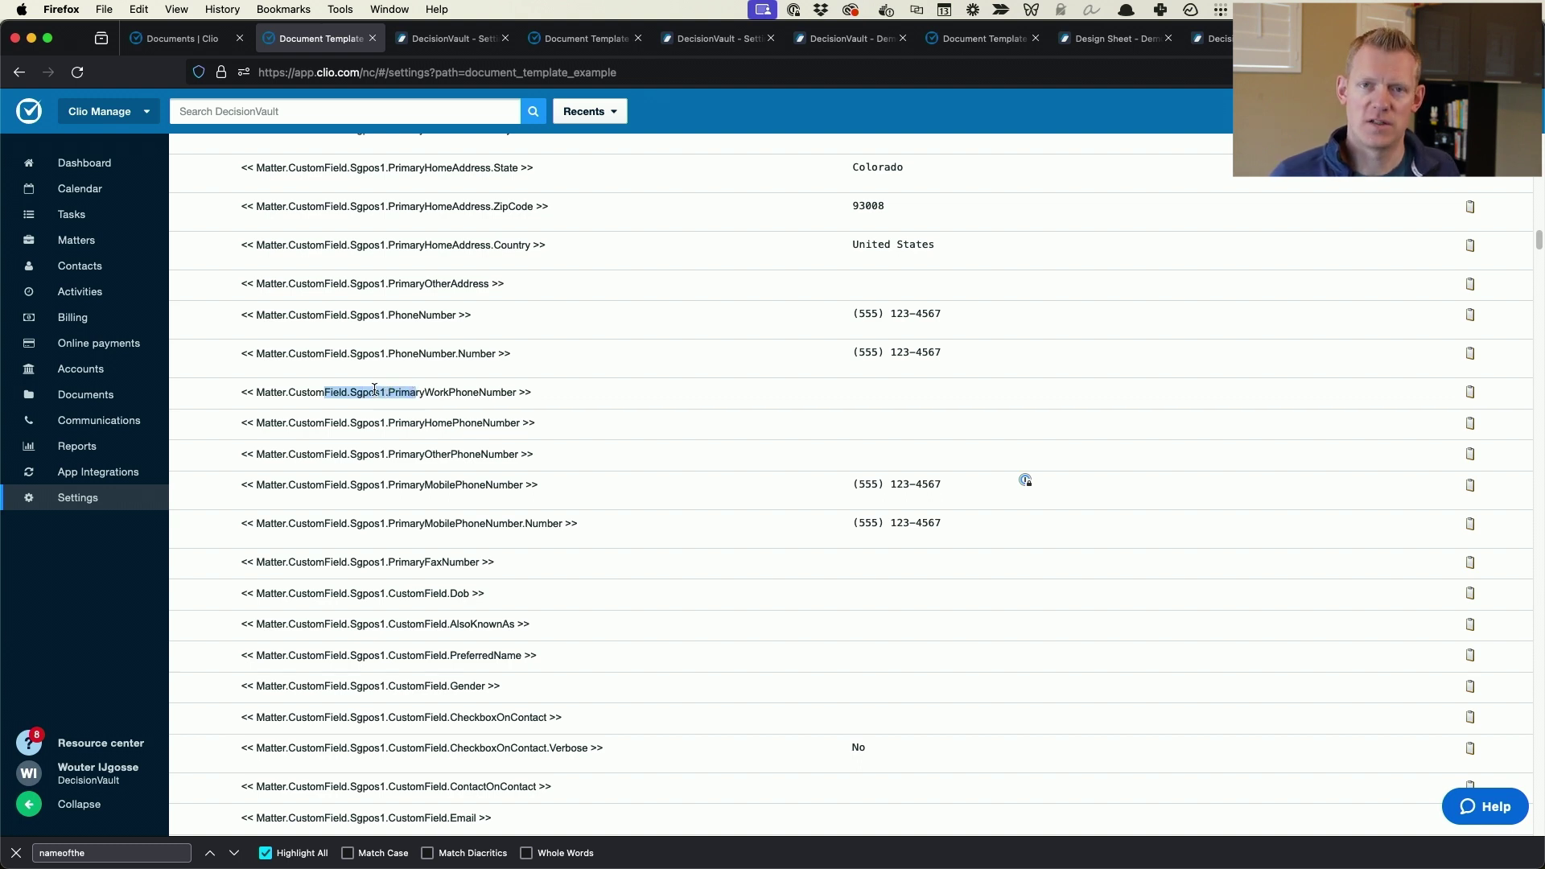
scroll(471, 406, "down", 20)
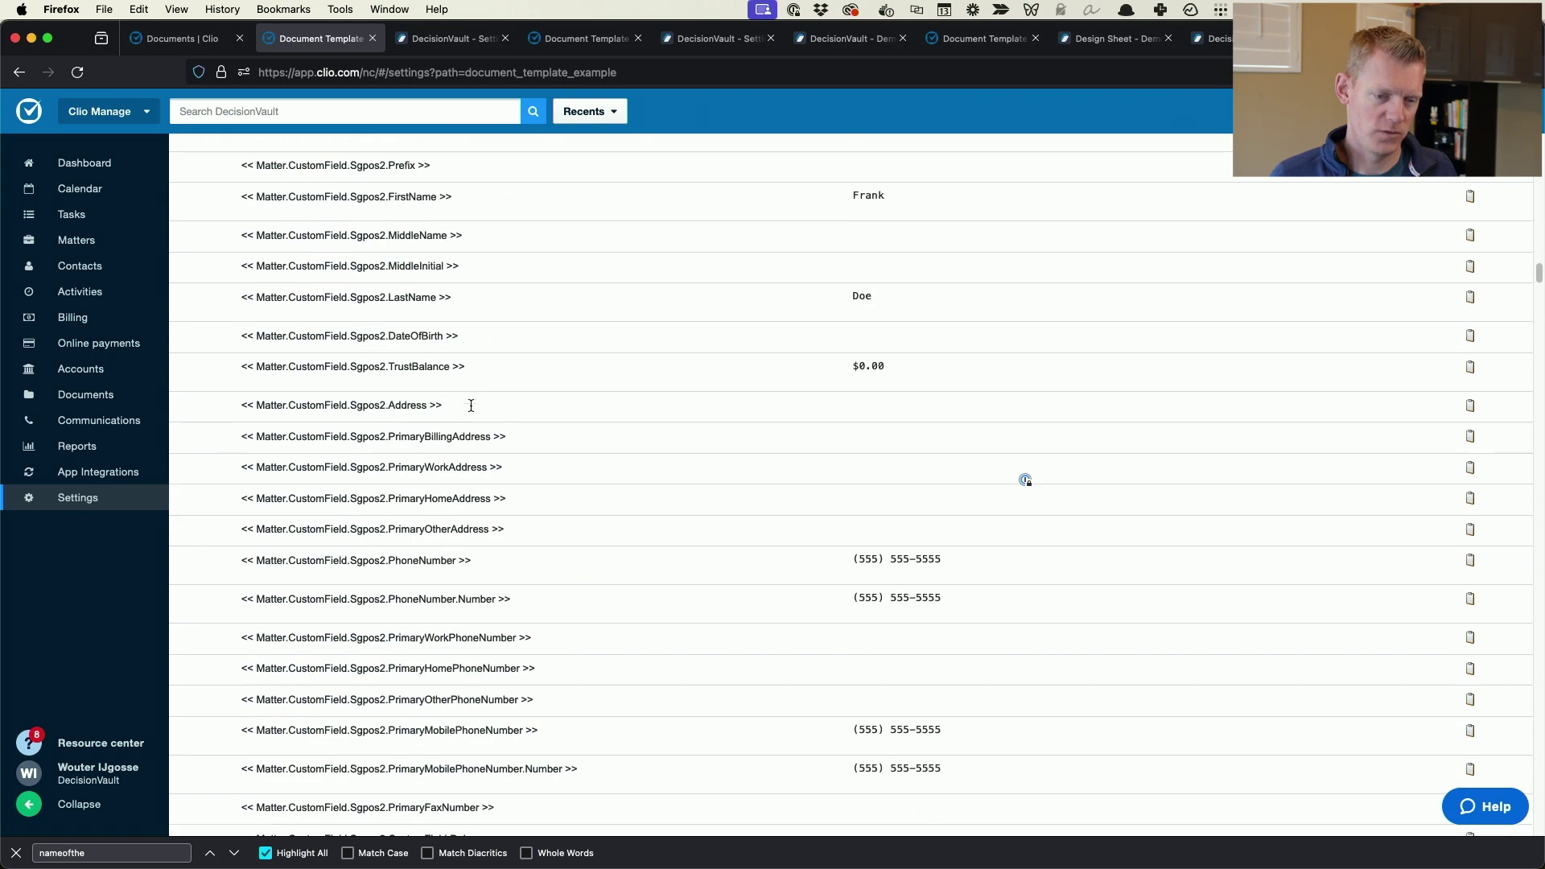
Examine the relationship-based merge fields in the list, including the entries for the brothers, the client and the Daughter/Joint contact.
scroll(470, 411, "down", 10)
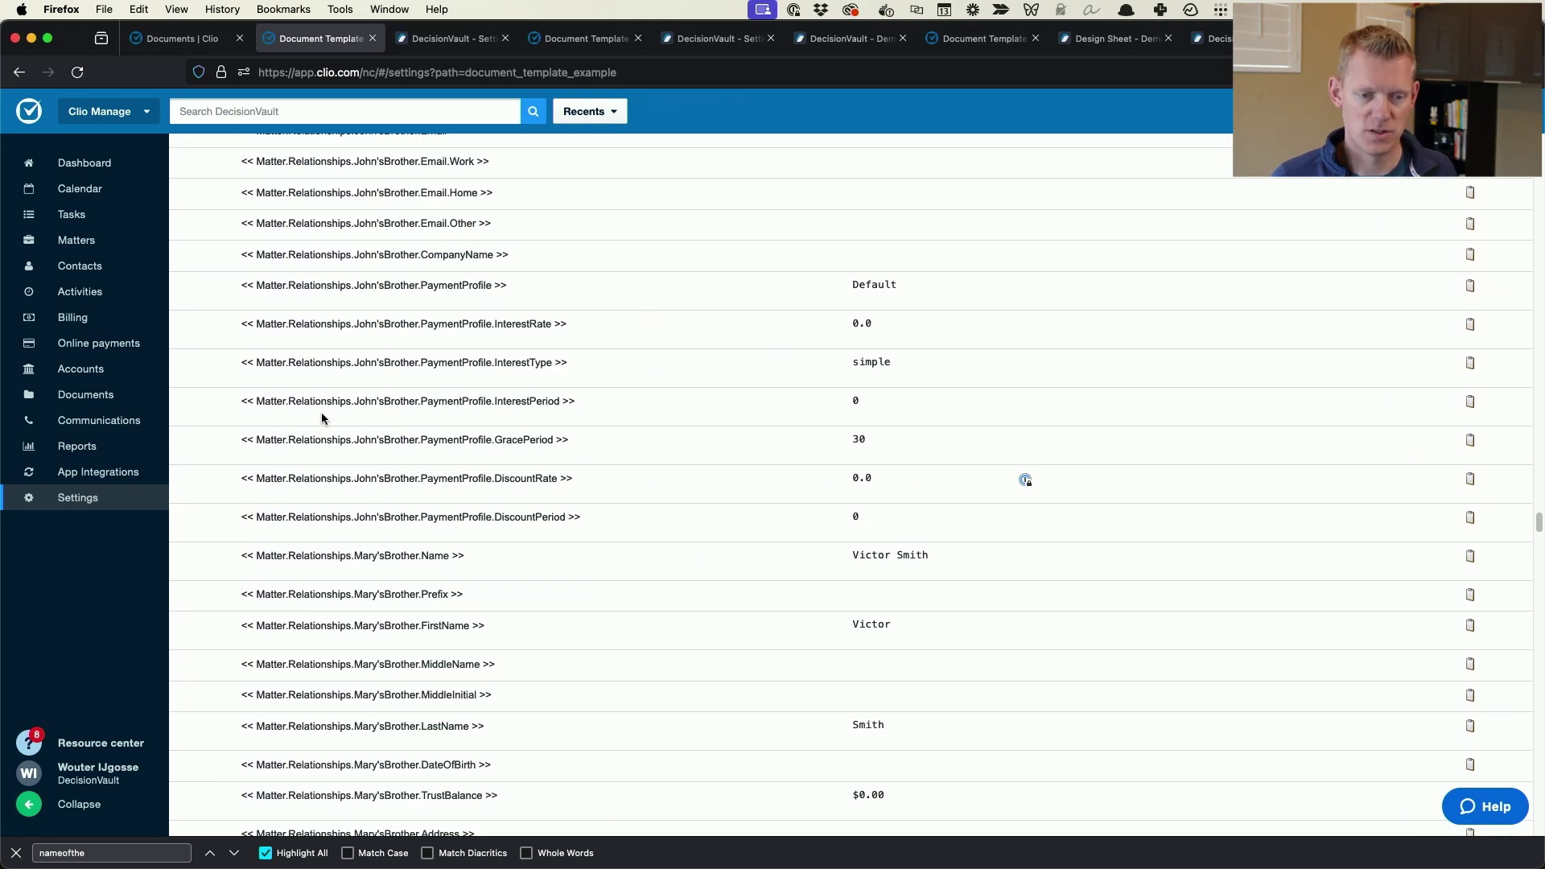
left_click_drag(338, 401, 386, 402)
scroll(446, 412, "down", 5)
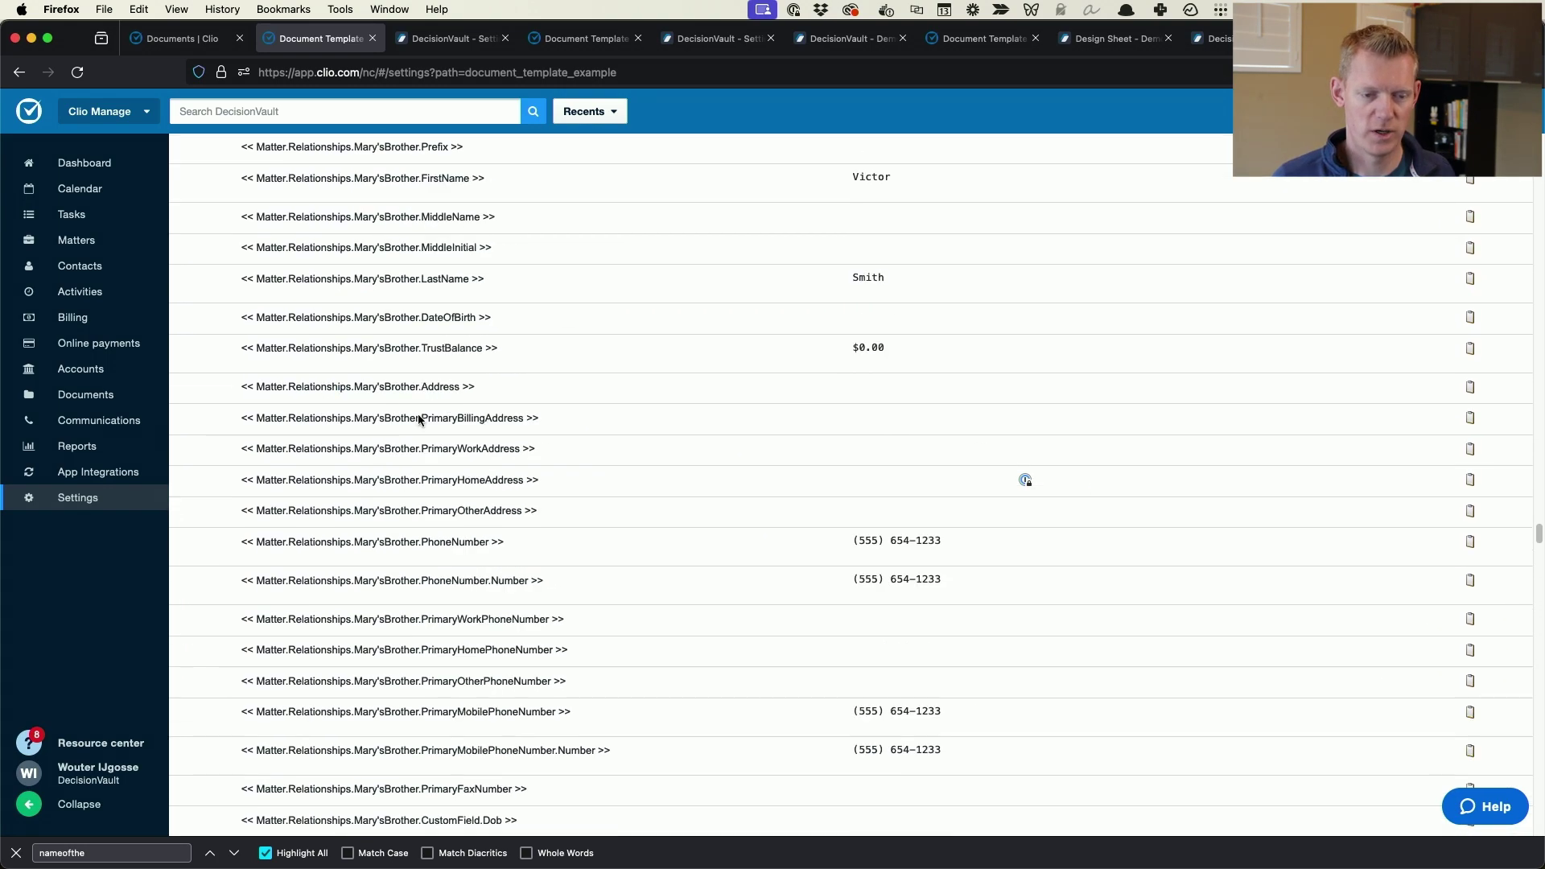
scroll(485, 483, "down", 8)
scroll(425, 480, "down", 20)
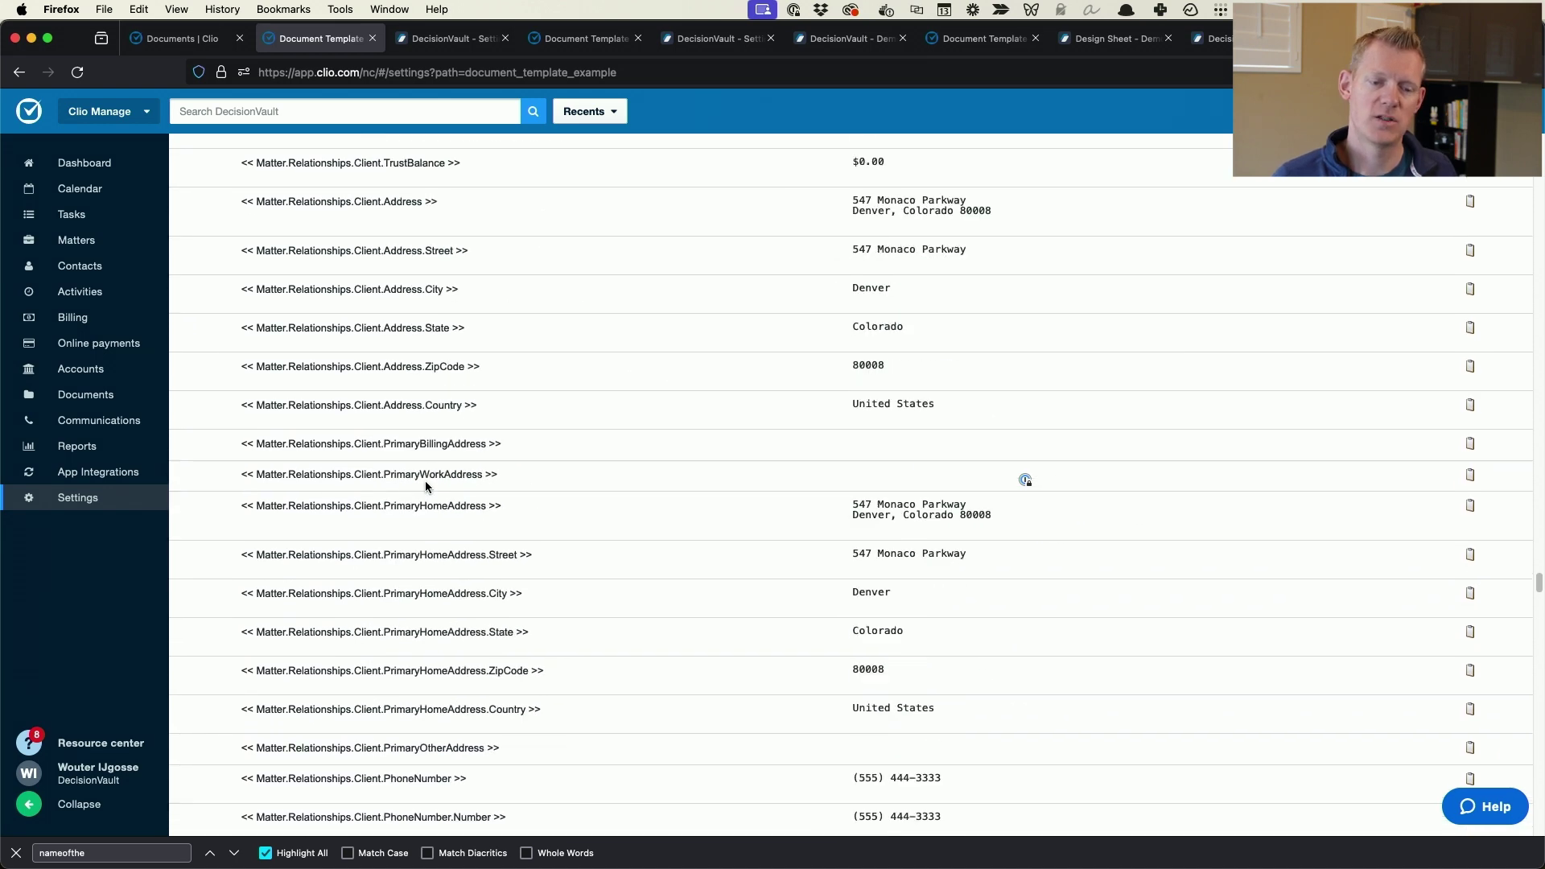
scroll(425, 481, "down", 15)
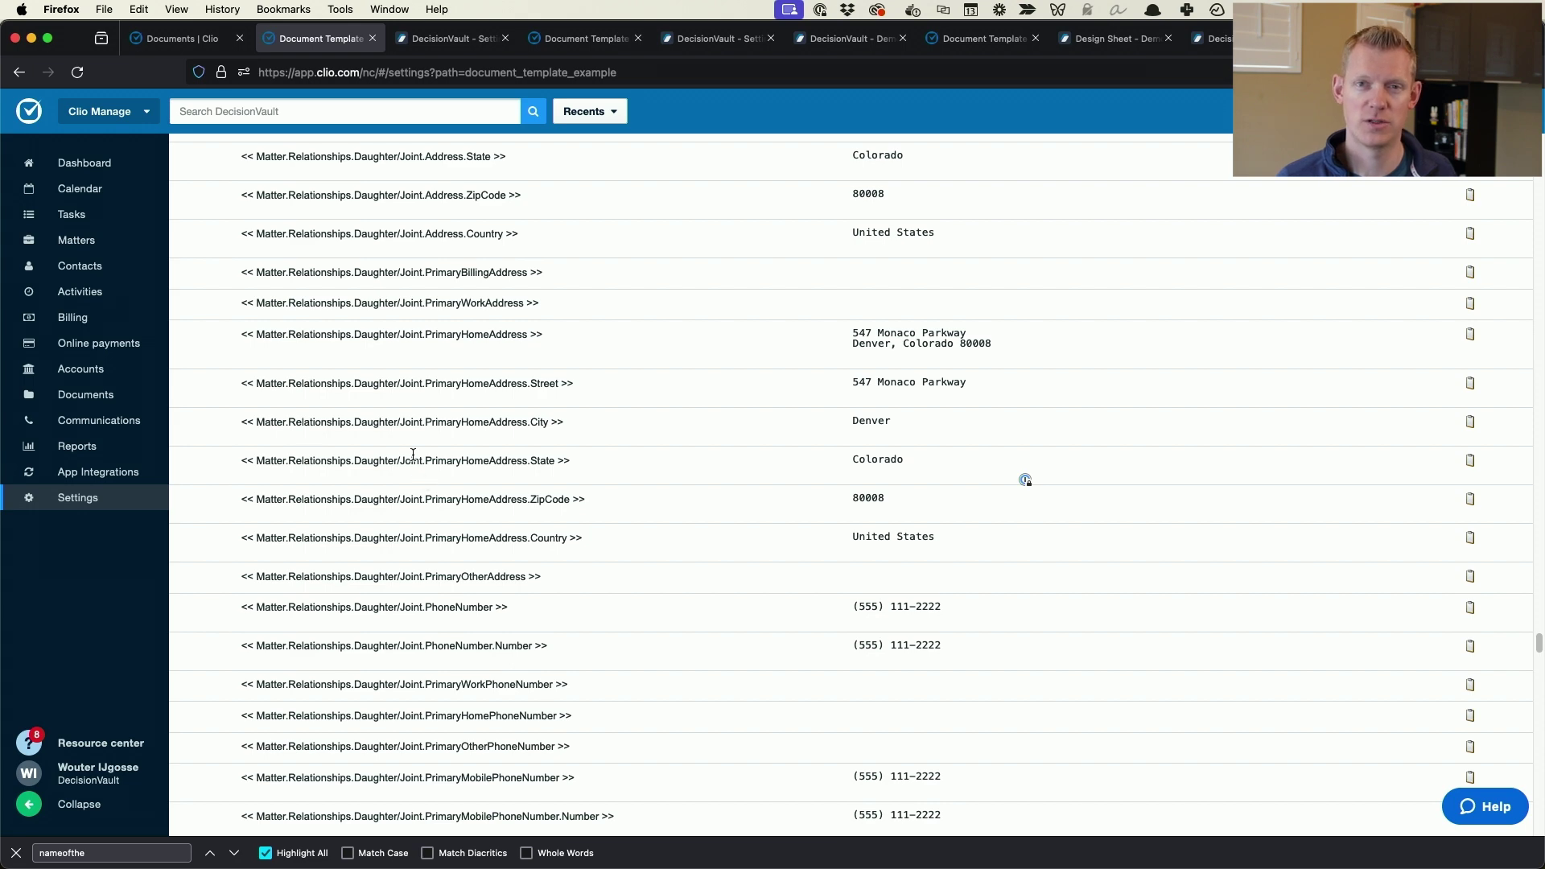
scroll(422, 475, "up", 20)
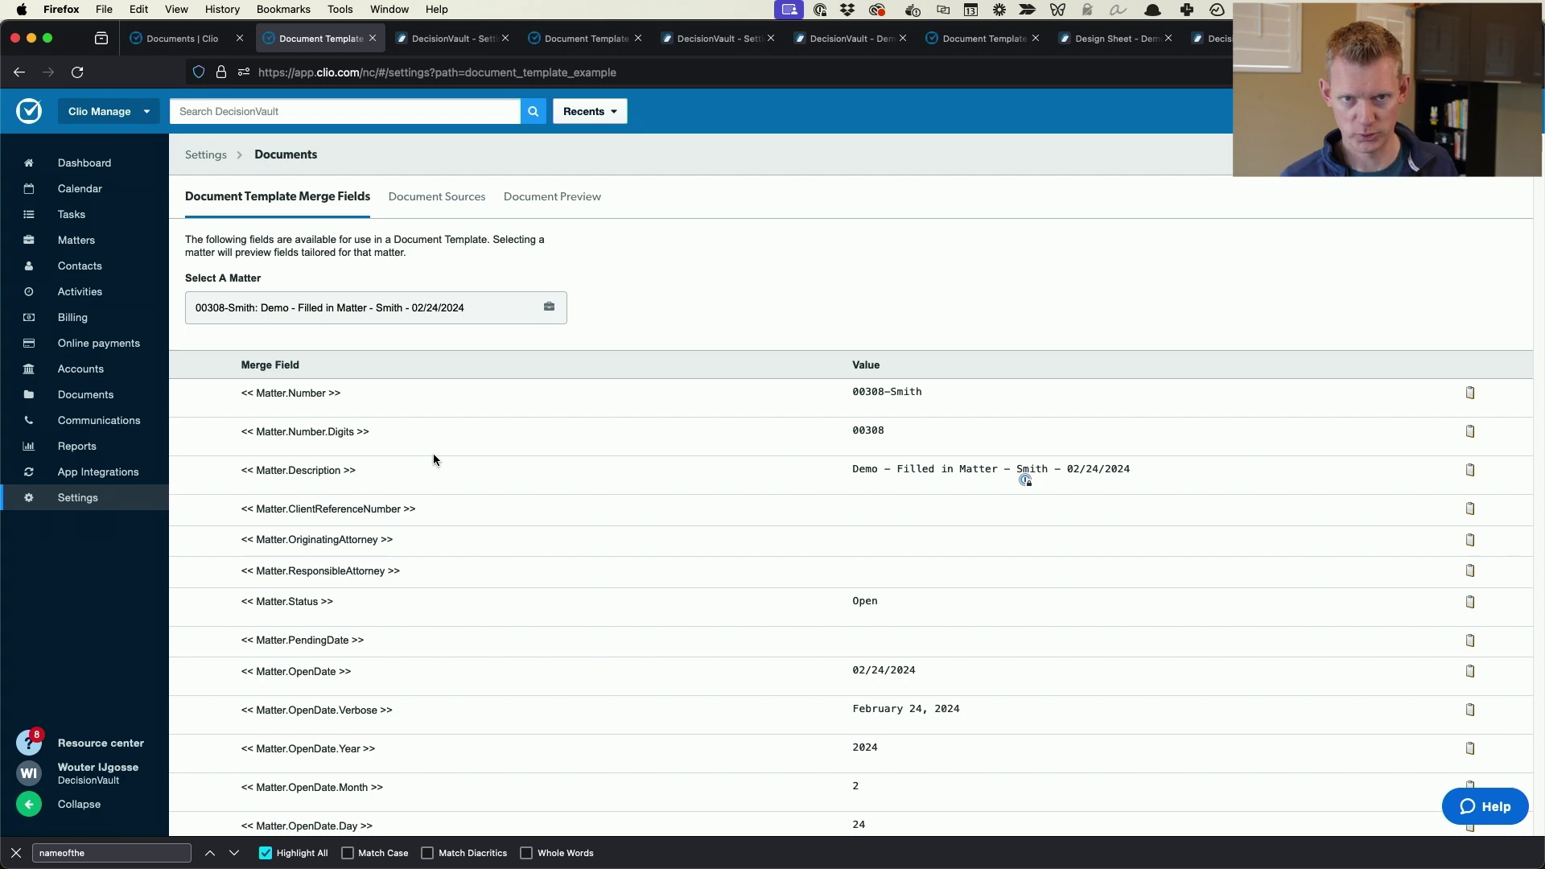
Open the list of document templates in Clio's Documents section.
key("super+Tab")
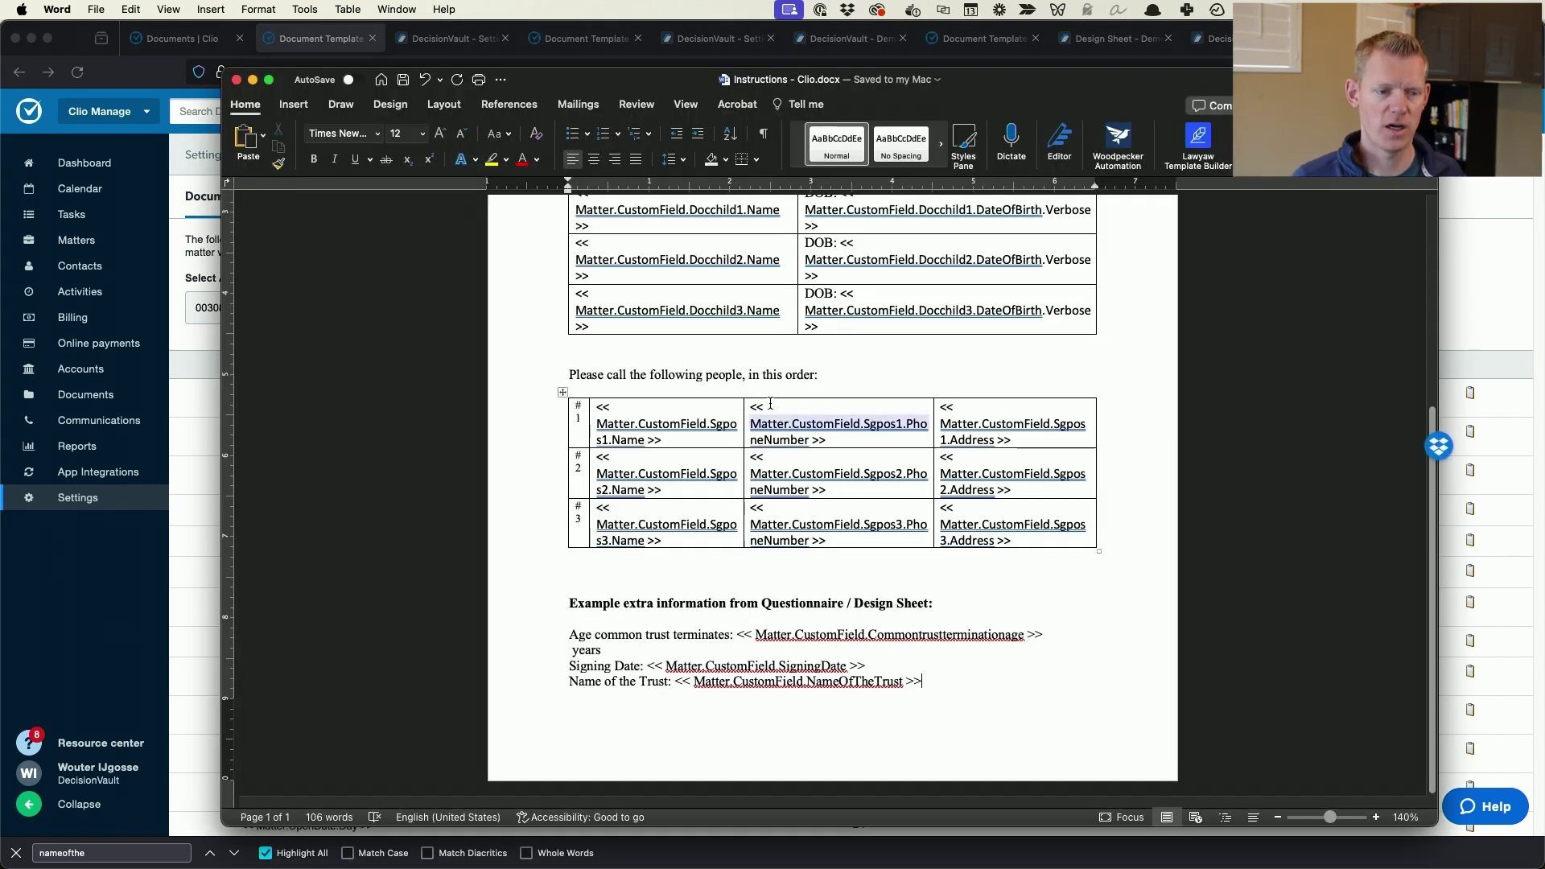
key("super+Tab")
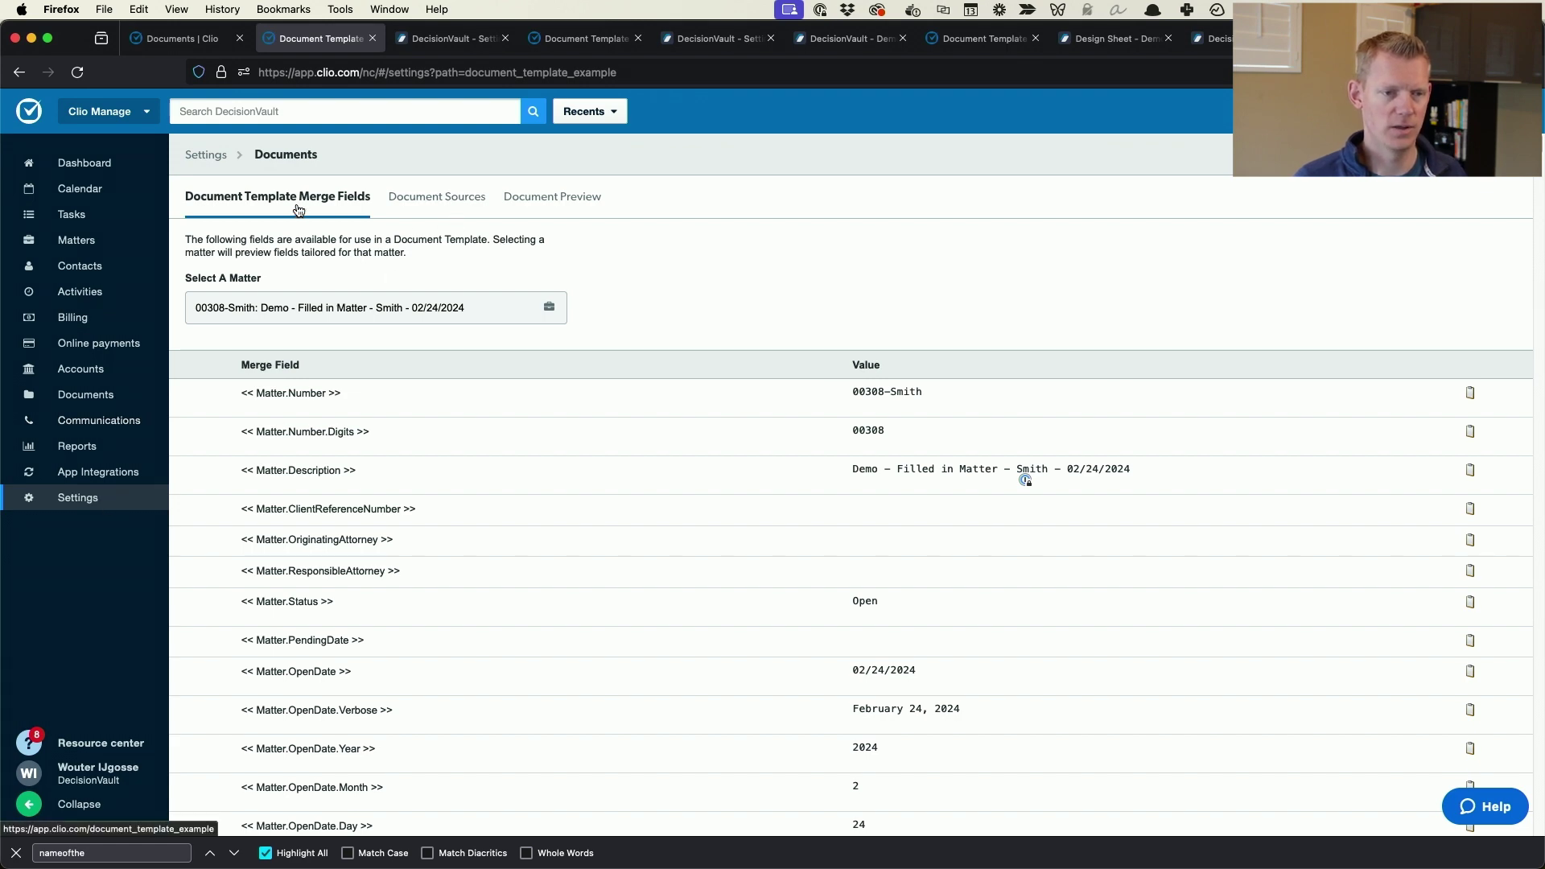
left_click(204, 185)
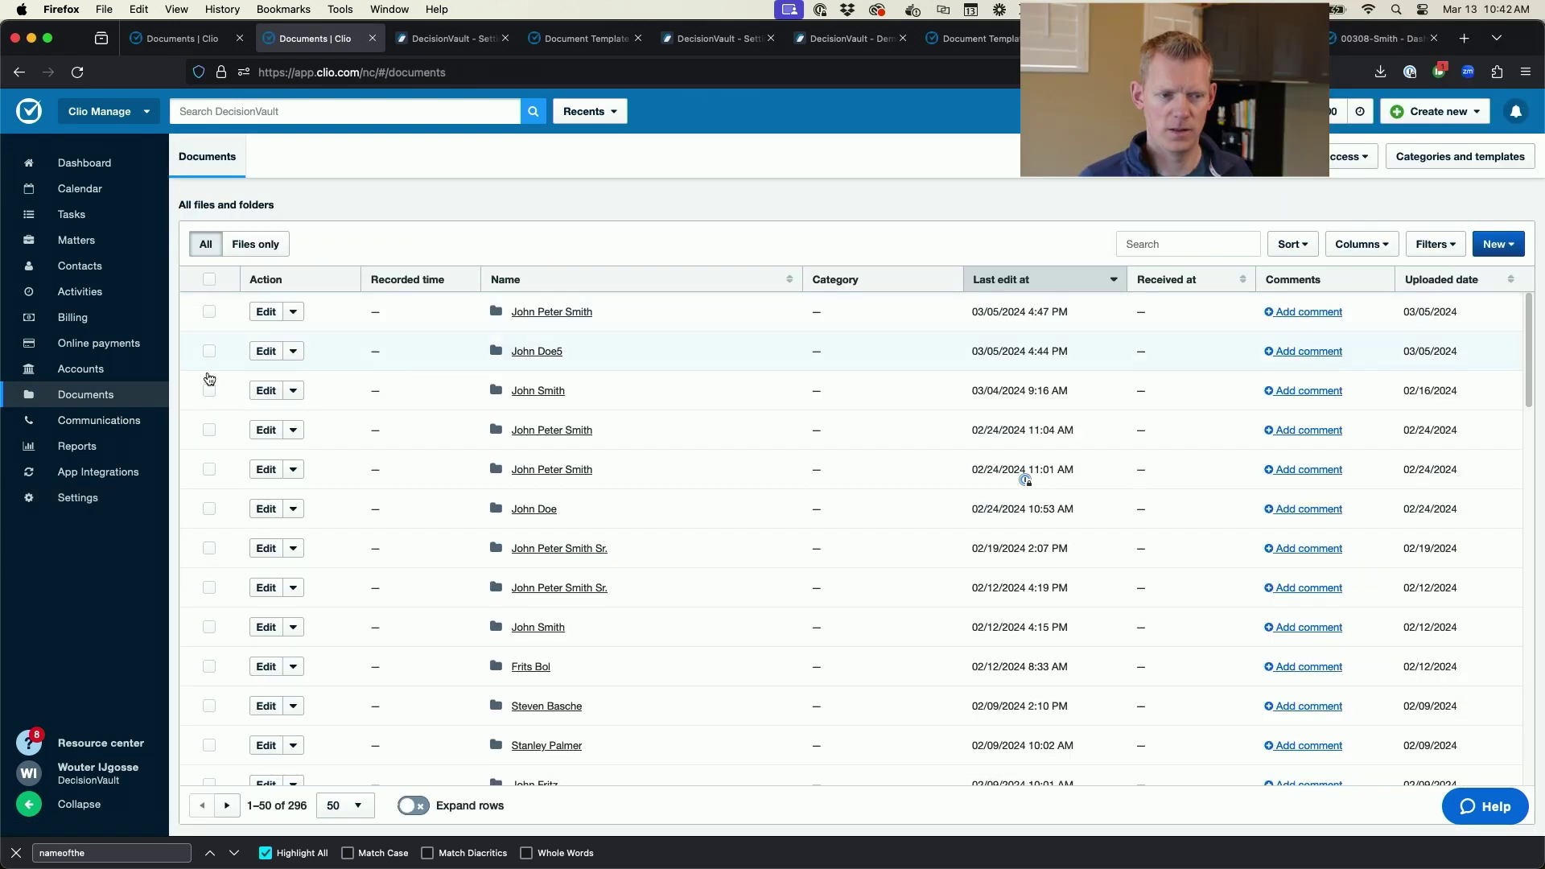
left_click(75, 403)
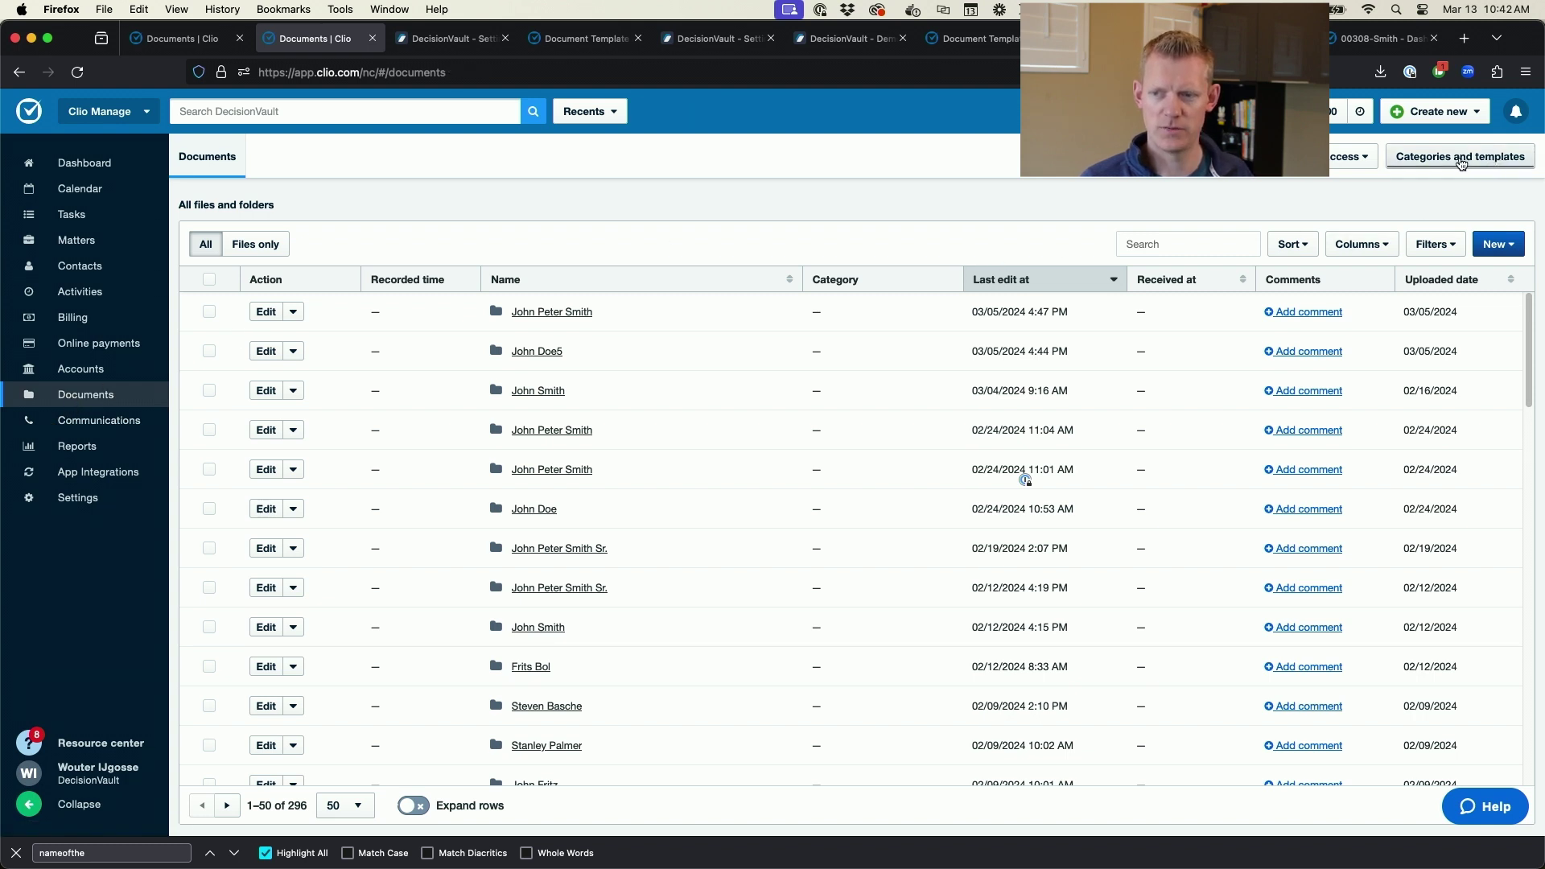
left_click(1493, 161)
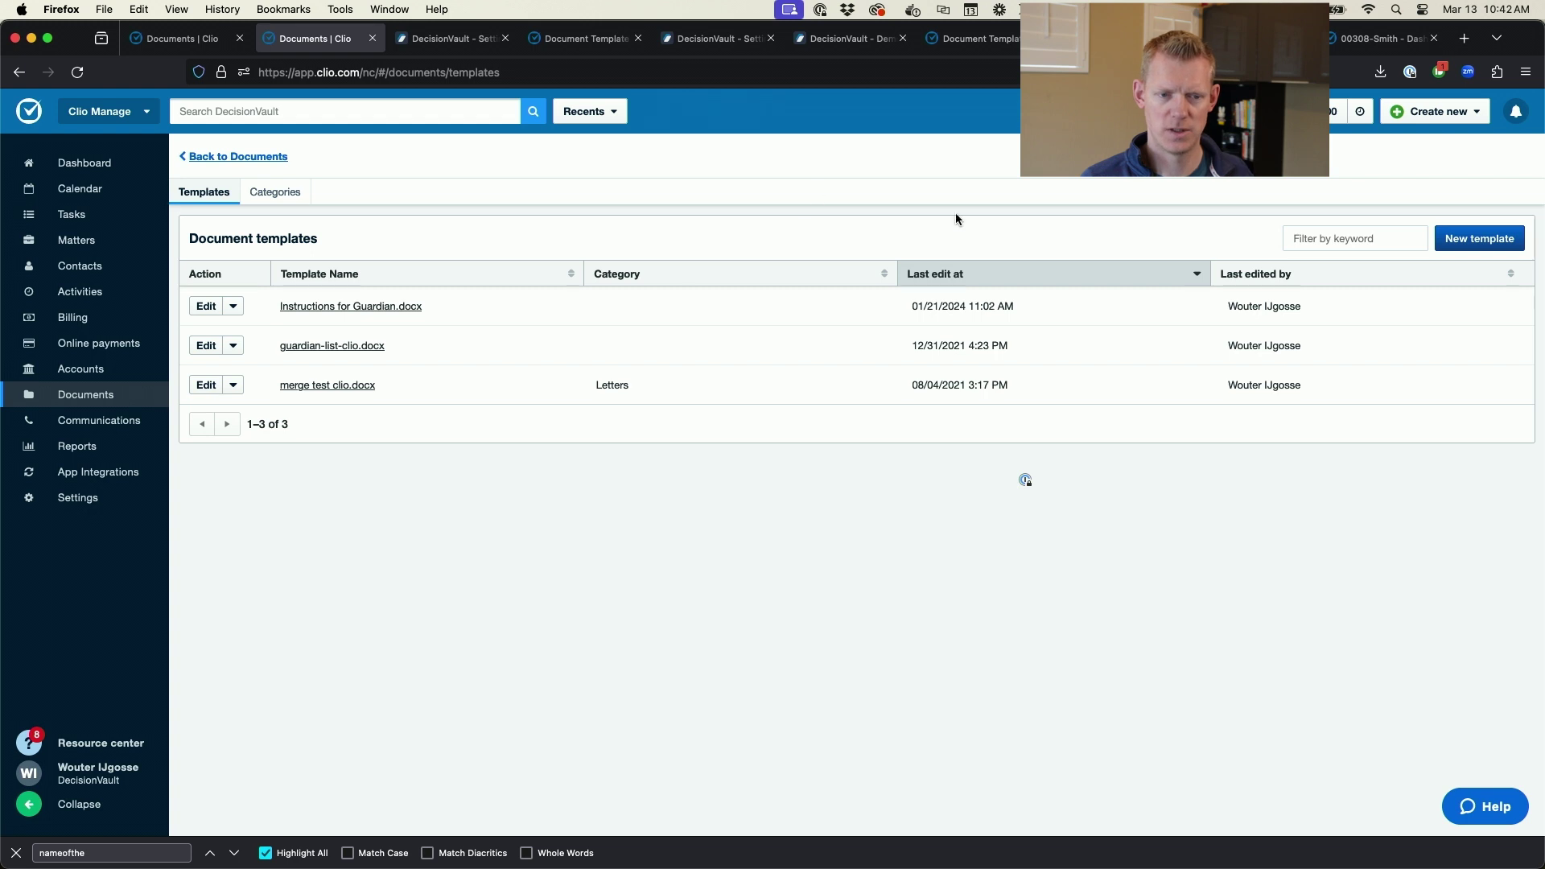
Start a new document template and choose Instructions - Clio.docx from the Examples folder as its file.
key("Return")
double_click(496, 205)
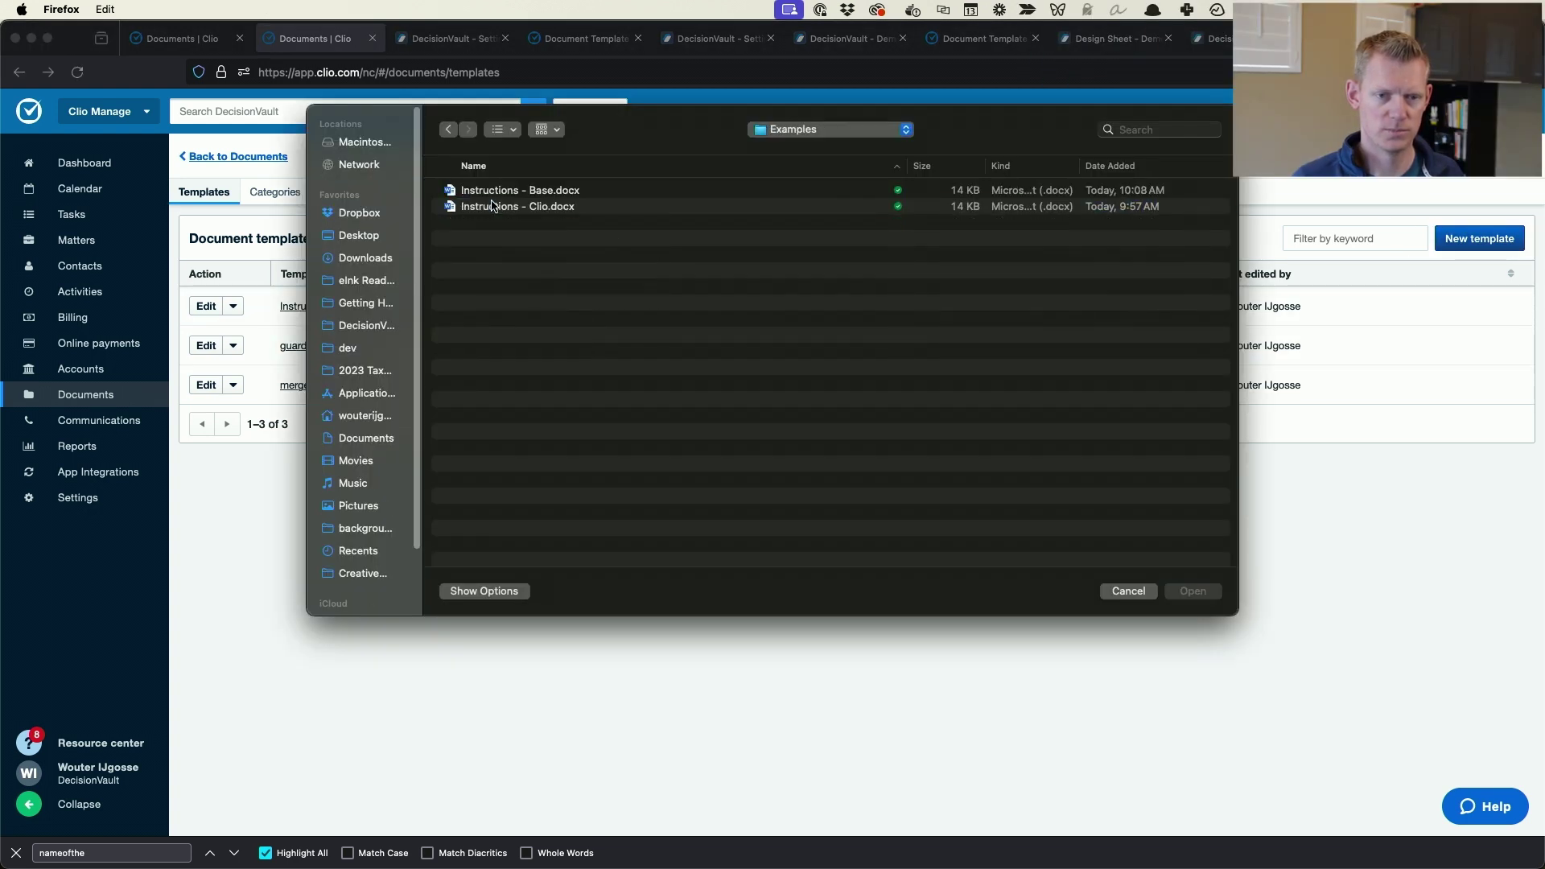
left_click(563, 207)
left_click(1211, 592)
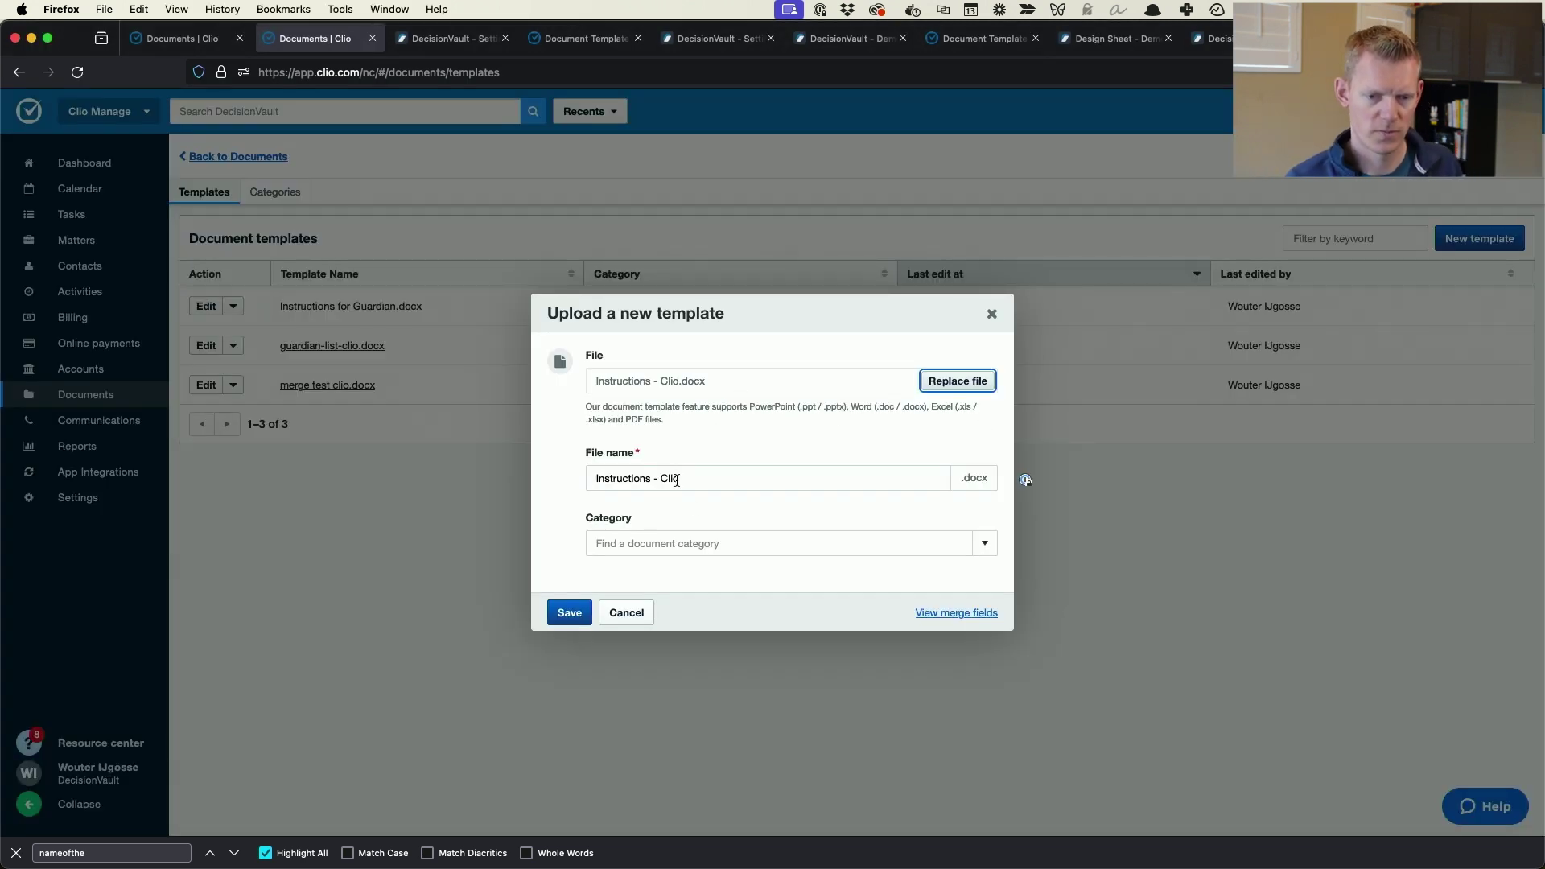
Name the template file Instructions Example - Clio and save the template.
left_click(648, 480)
type("Examples")
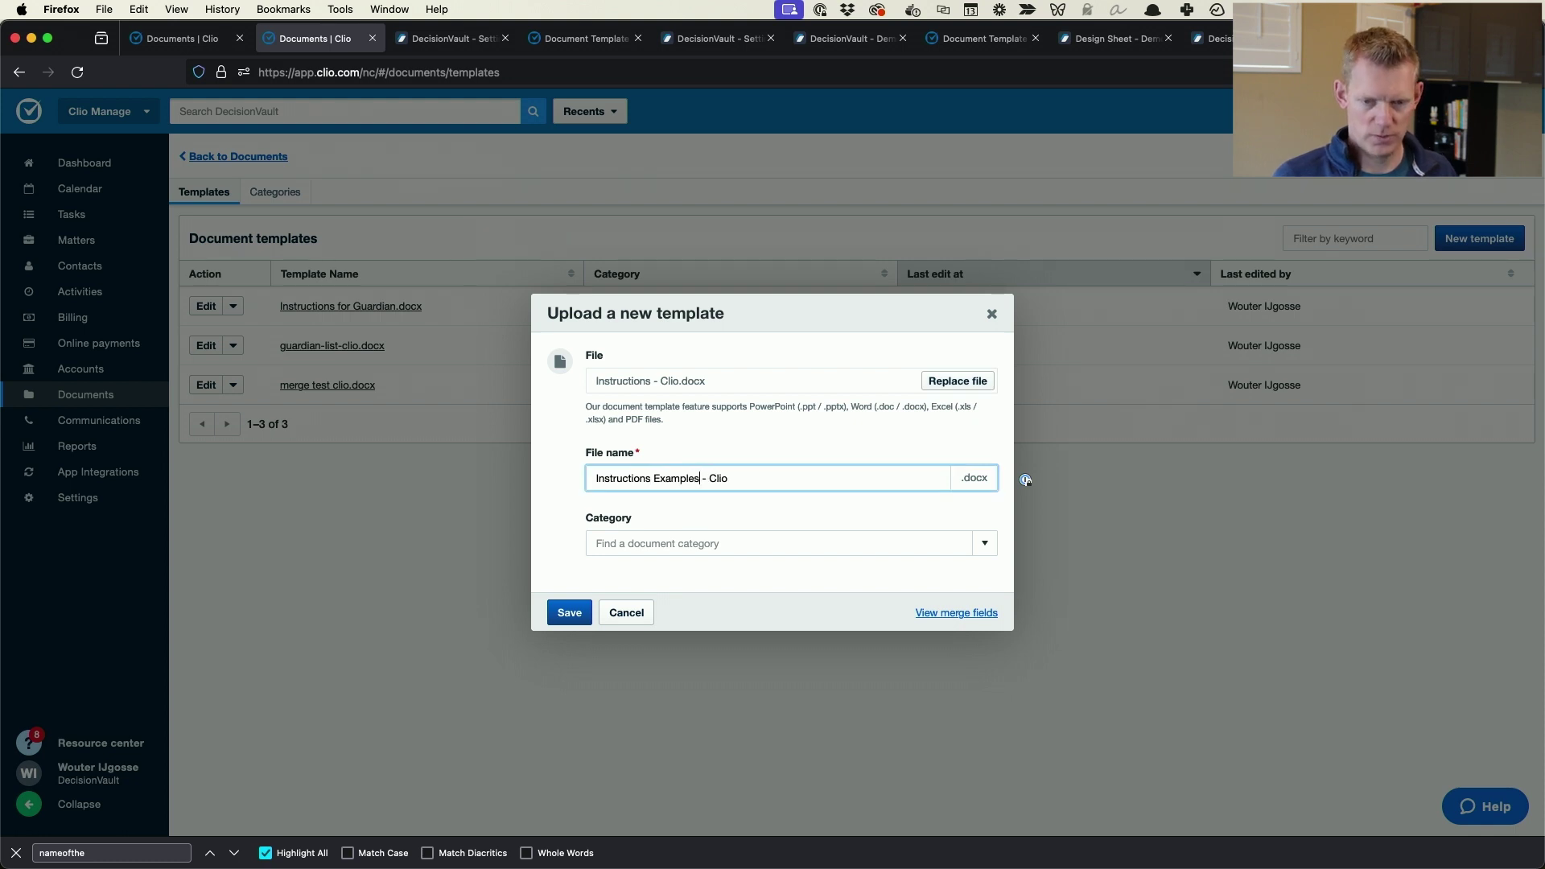
key("BackSpace")
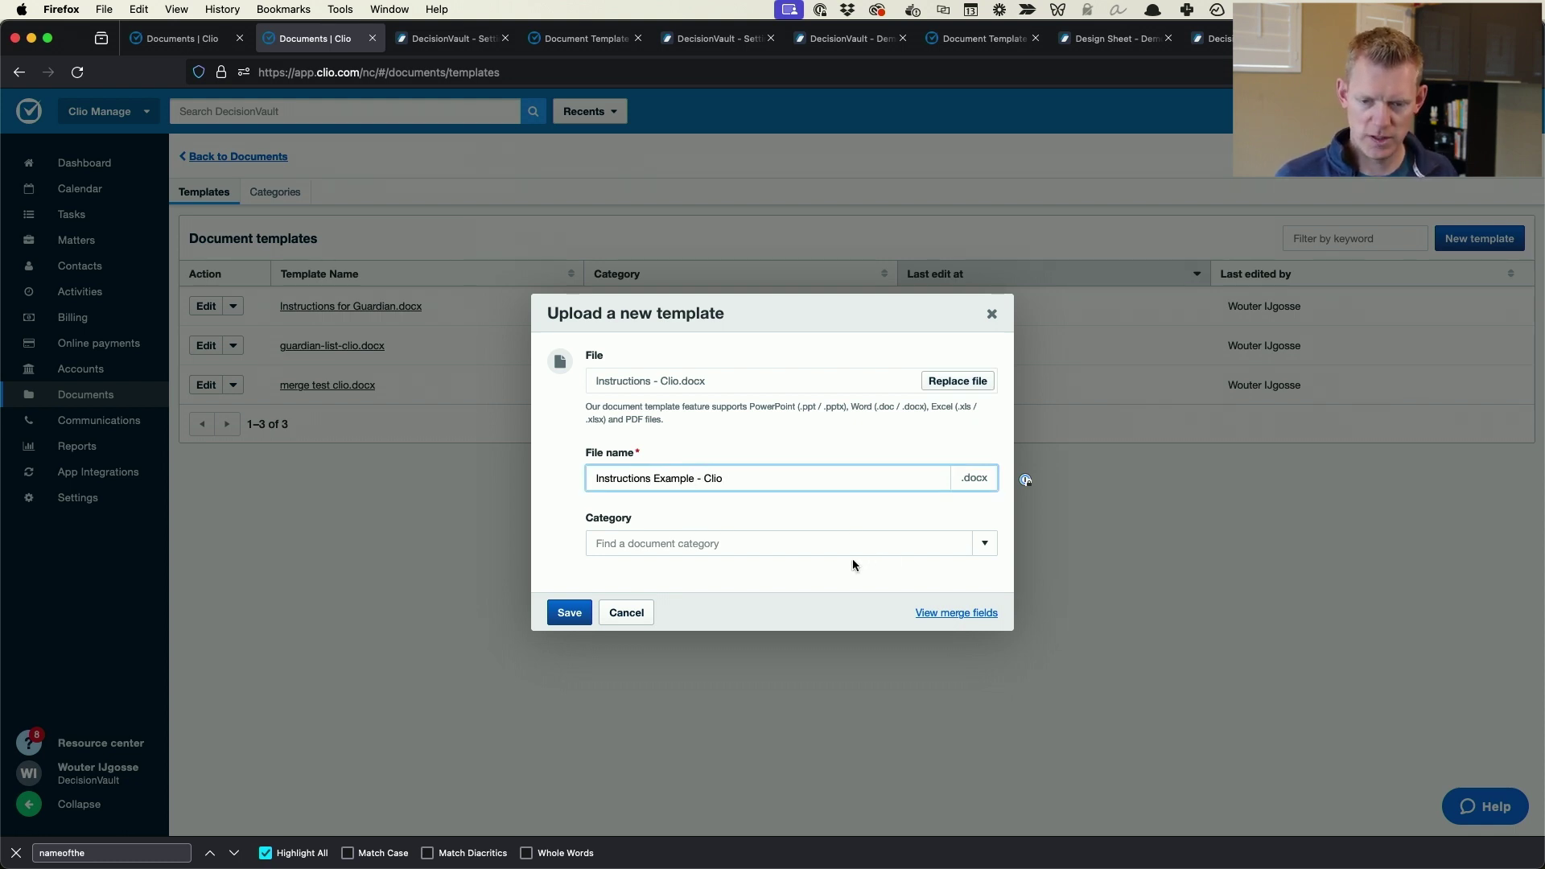
left_click(576, 610)
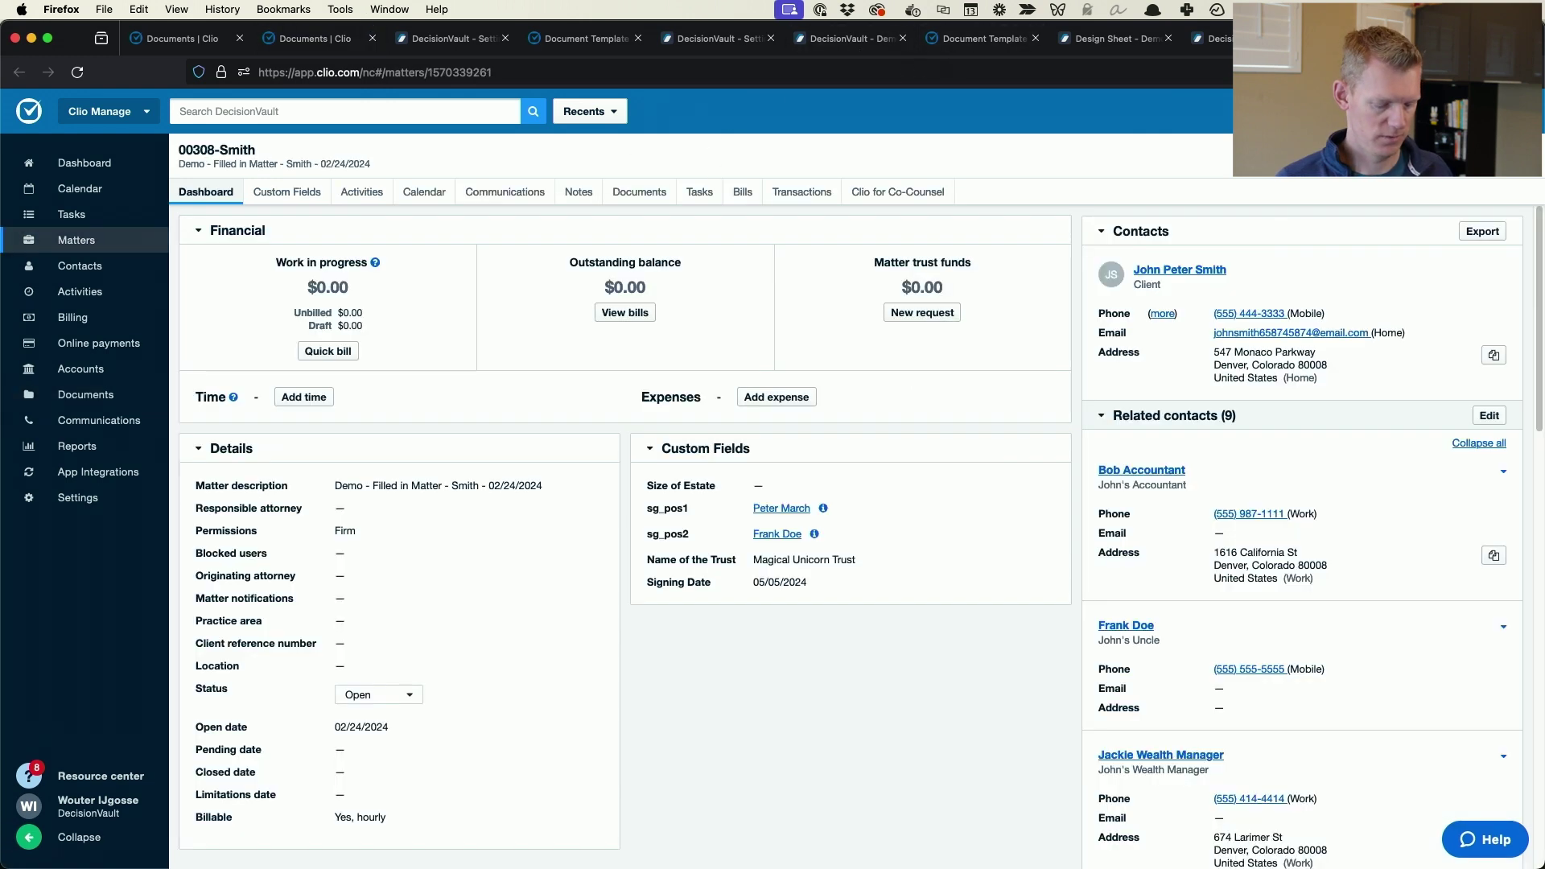
Review the custom fields on the demo matter's dashboard and open the matter's documents.
left_click(1094, 296)
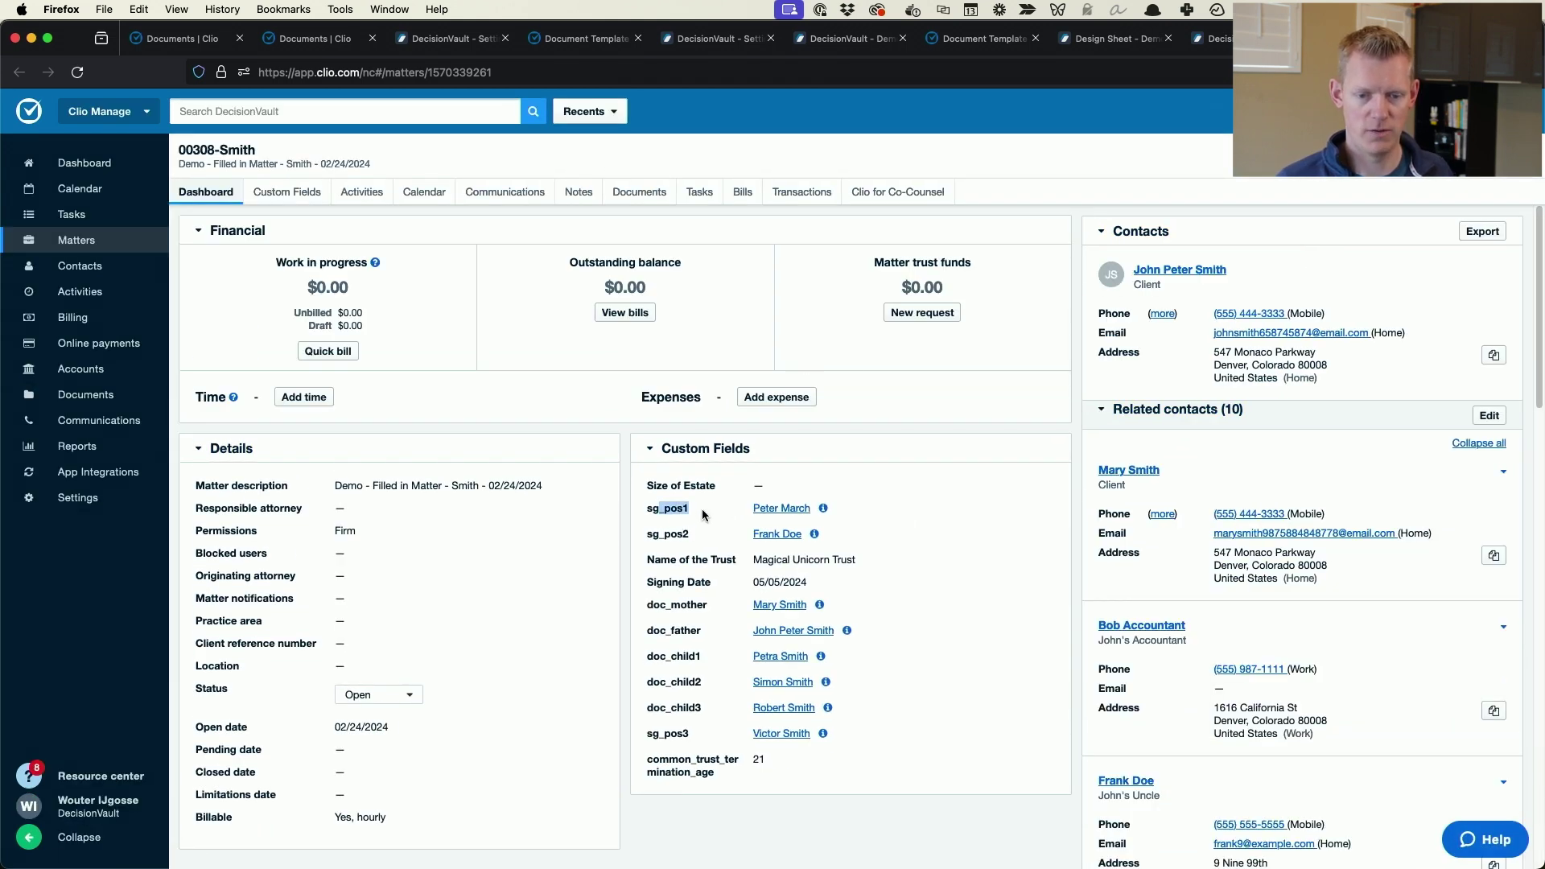
left_click_drag(660, 534, 692, 561)
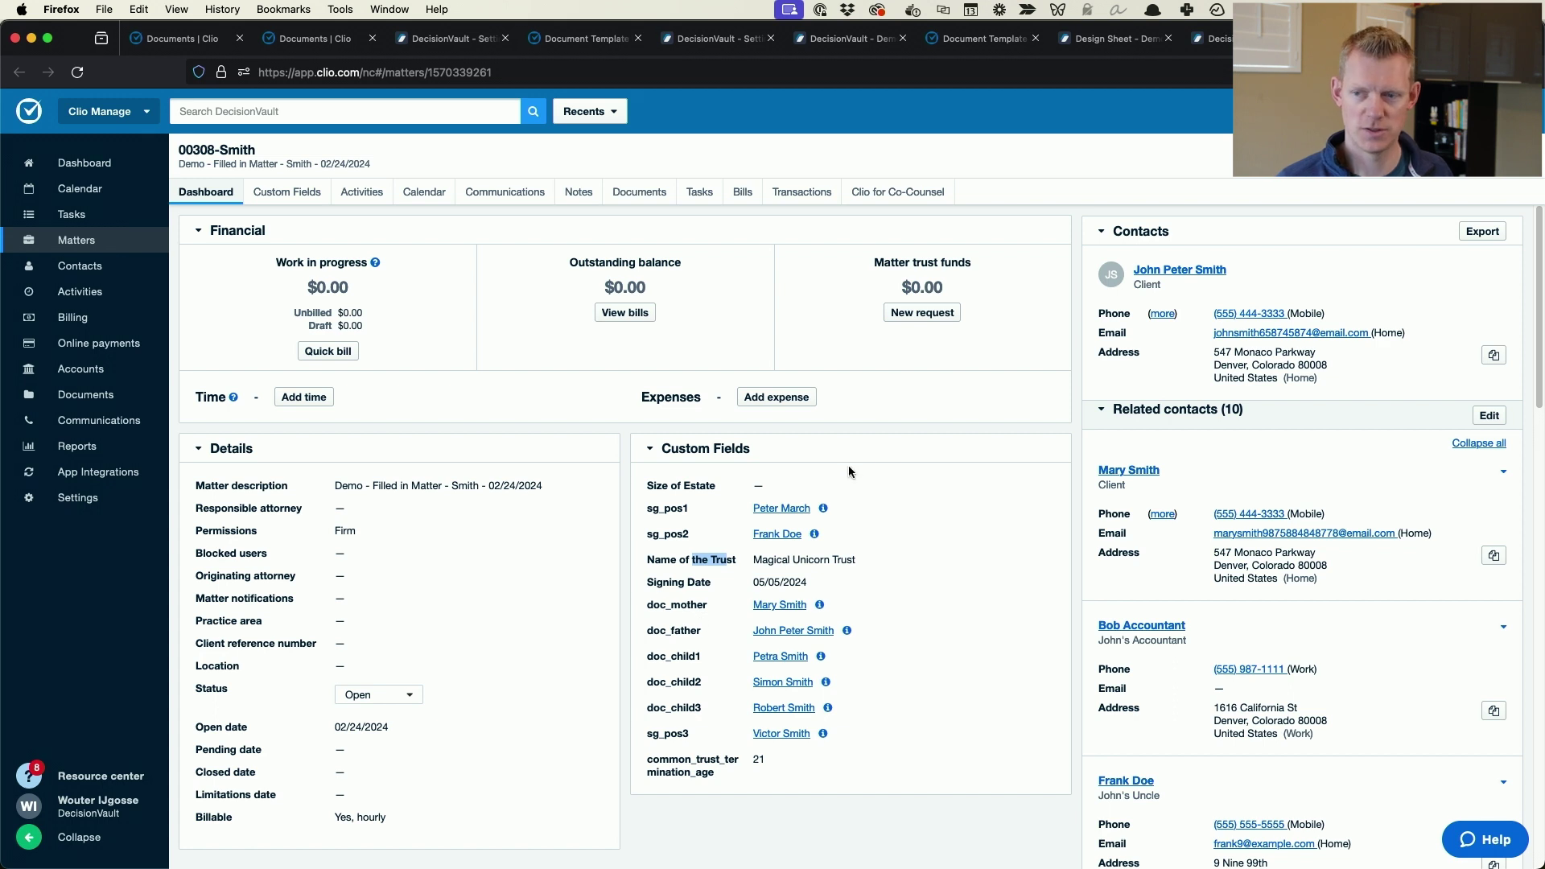
left_click(658, 196)
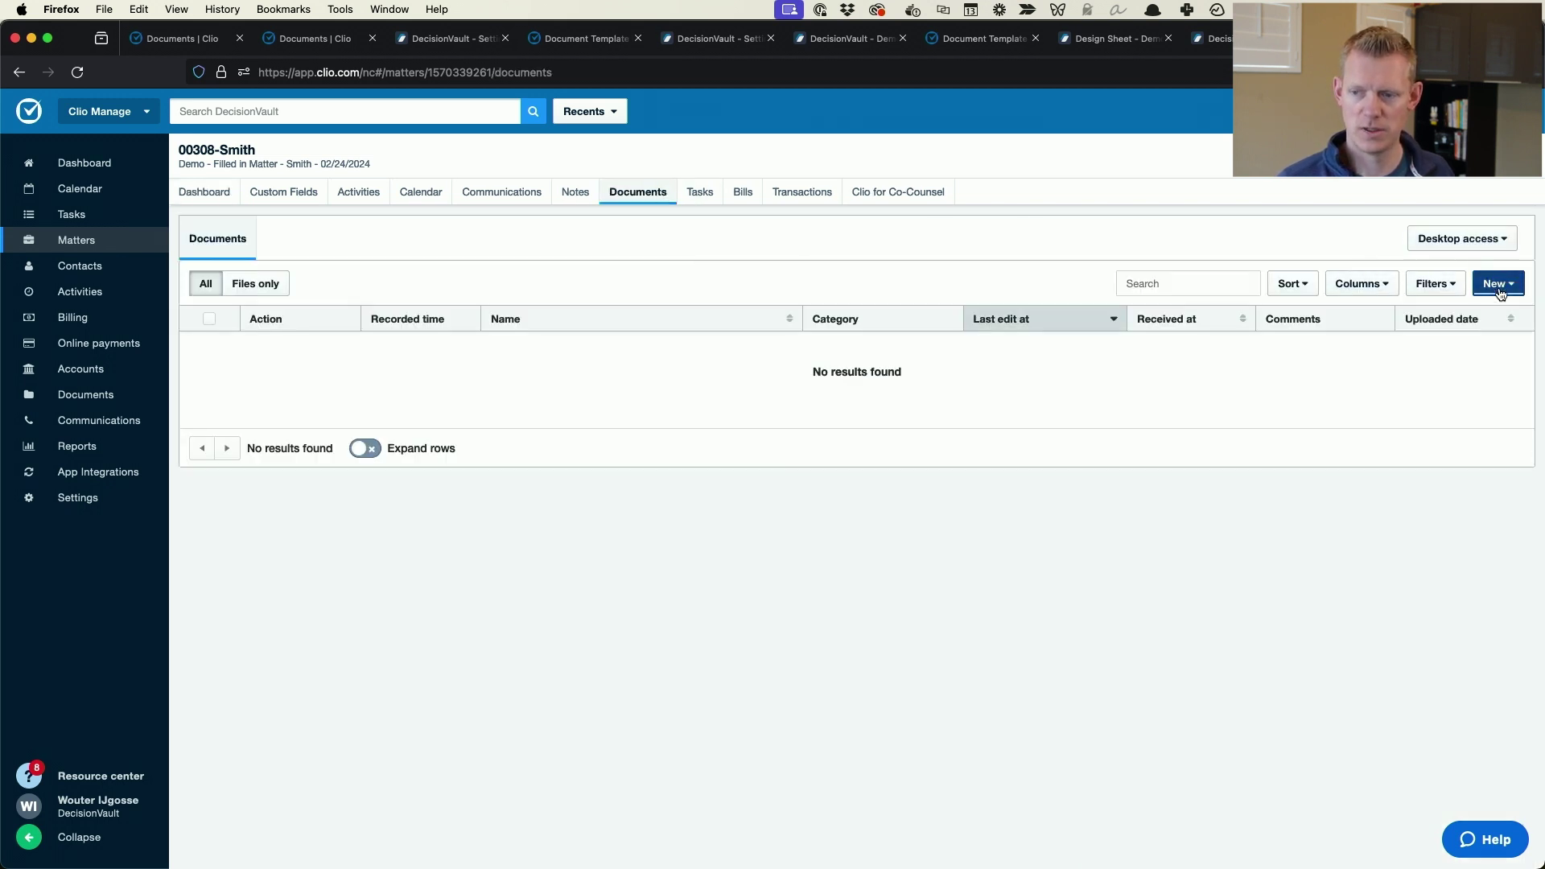
Create a PDF and a Word document for the matter from the Instructions Example - Clio.docx template.
left_click(1485, 286)
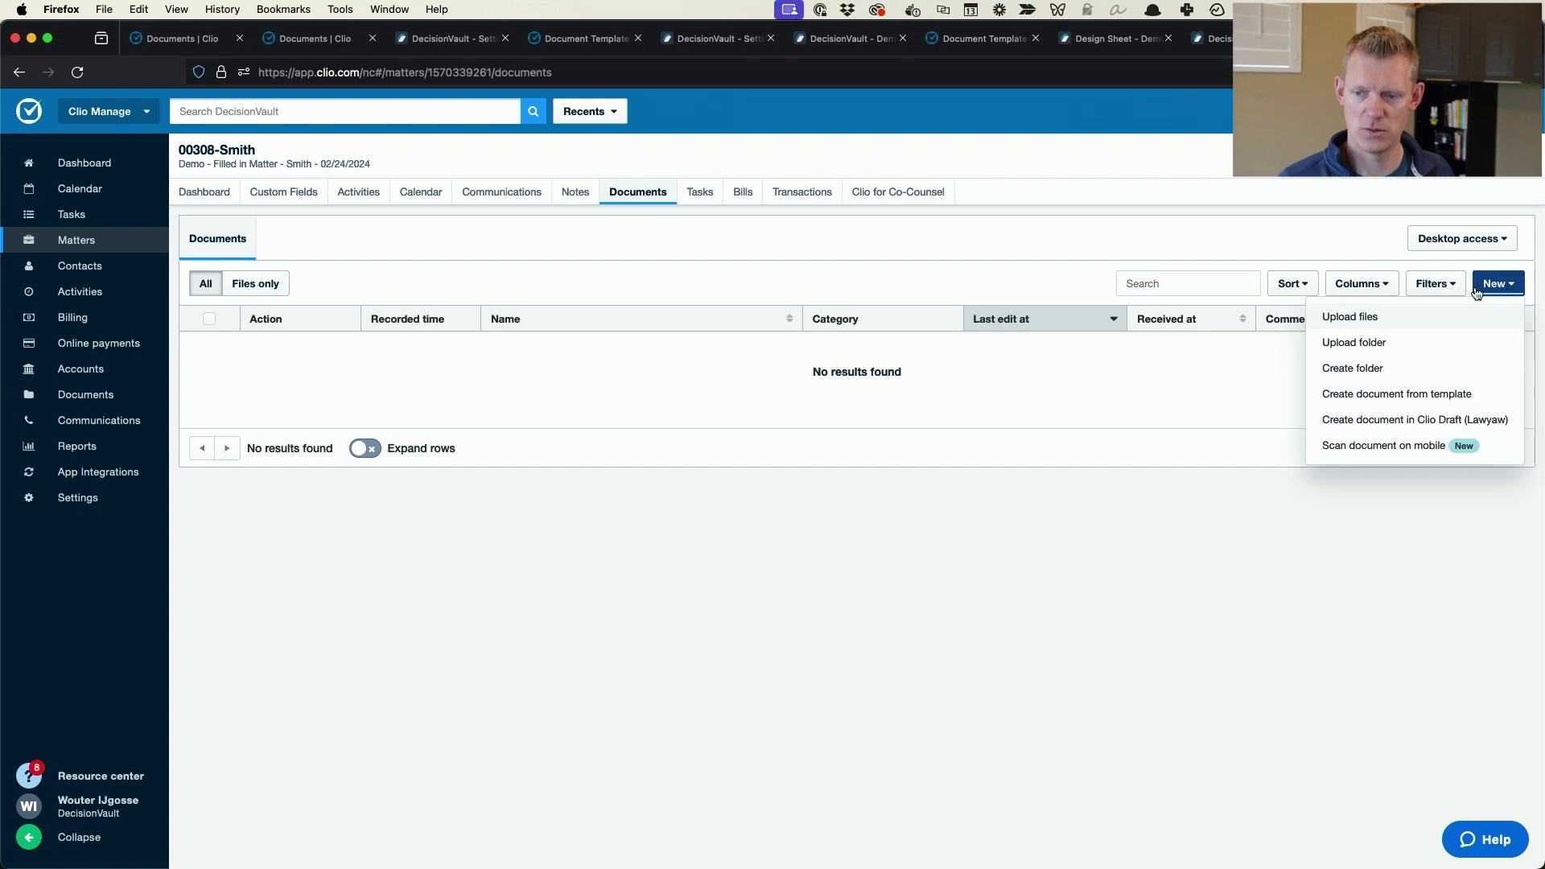
left_click(1428, 394)
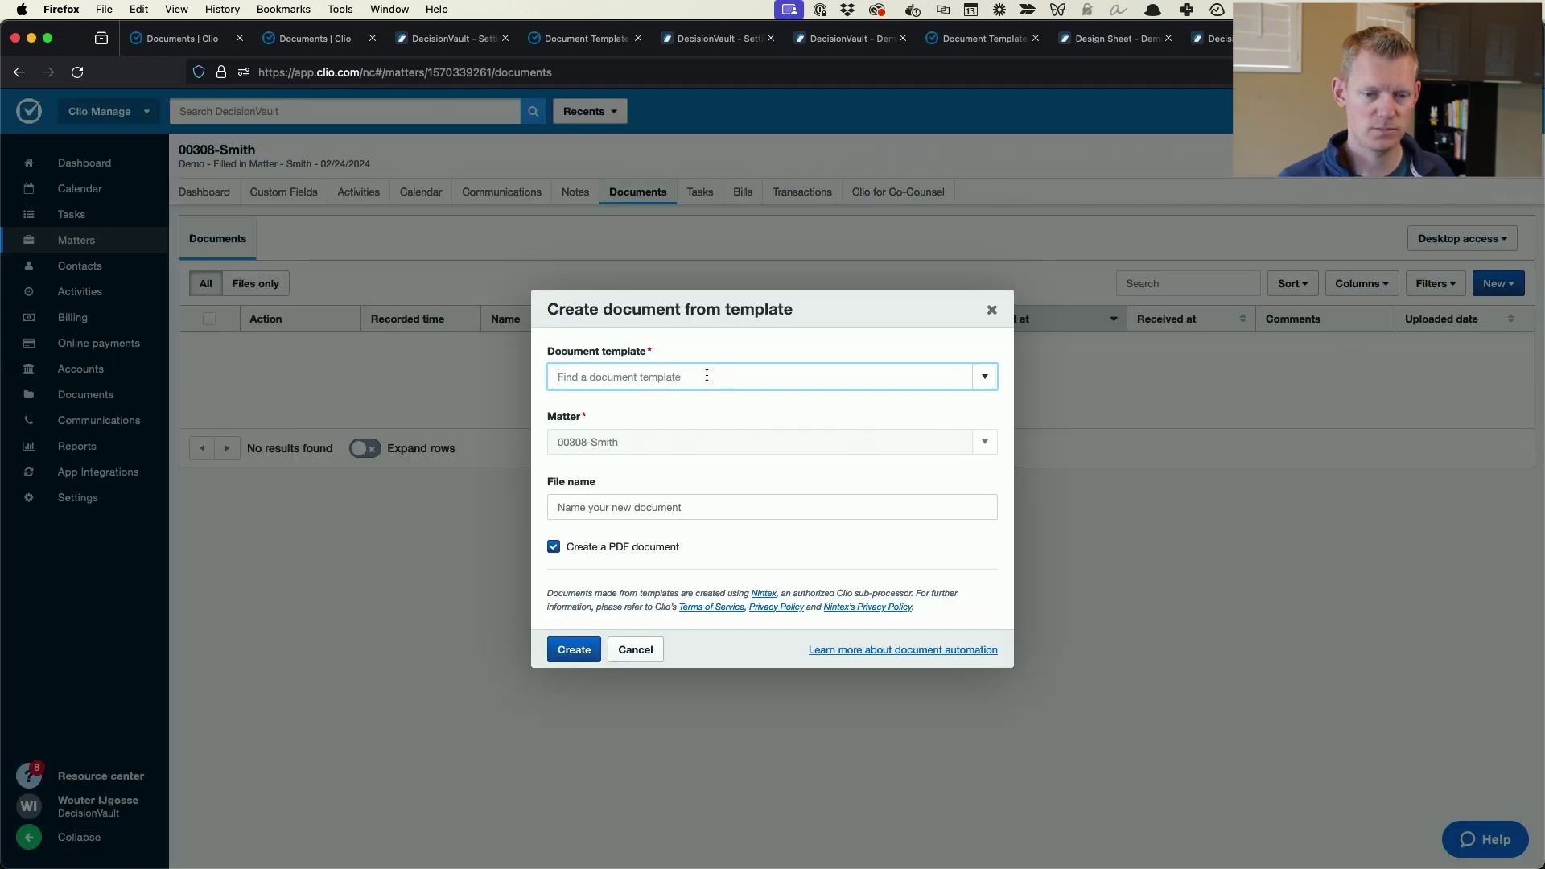
type("inst")
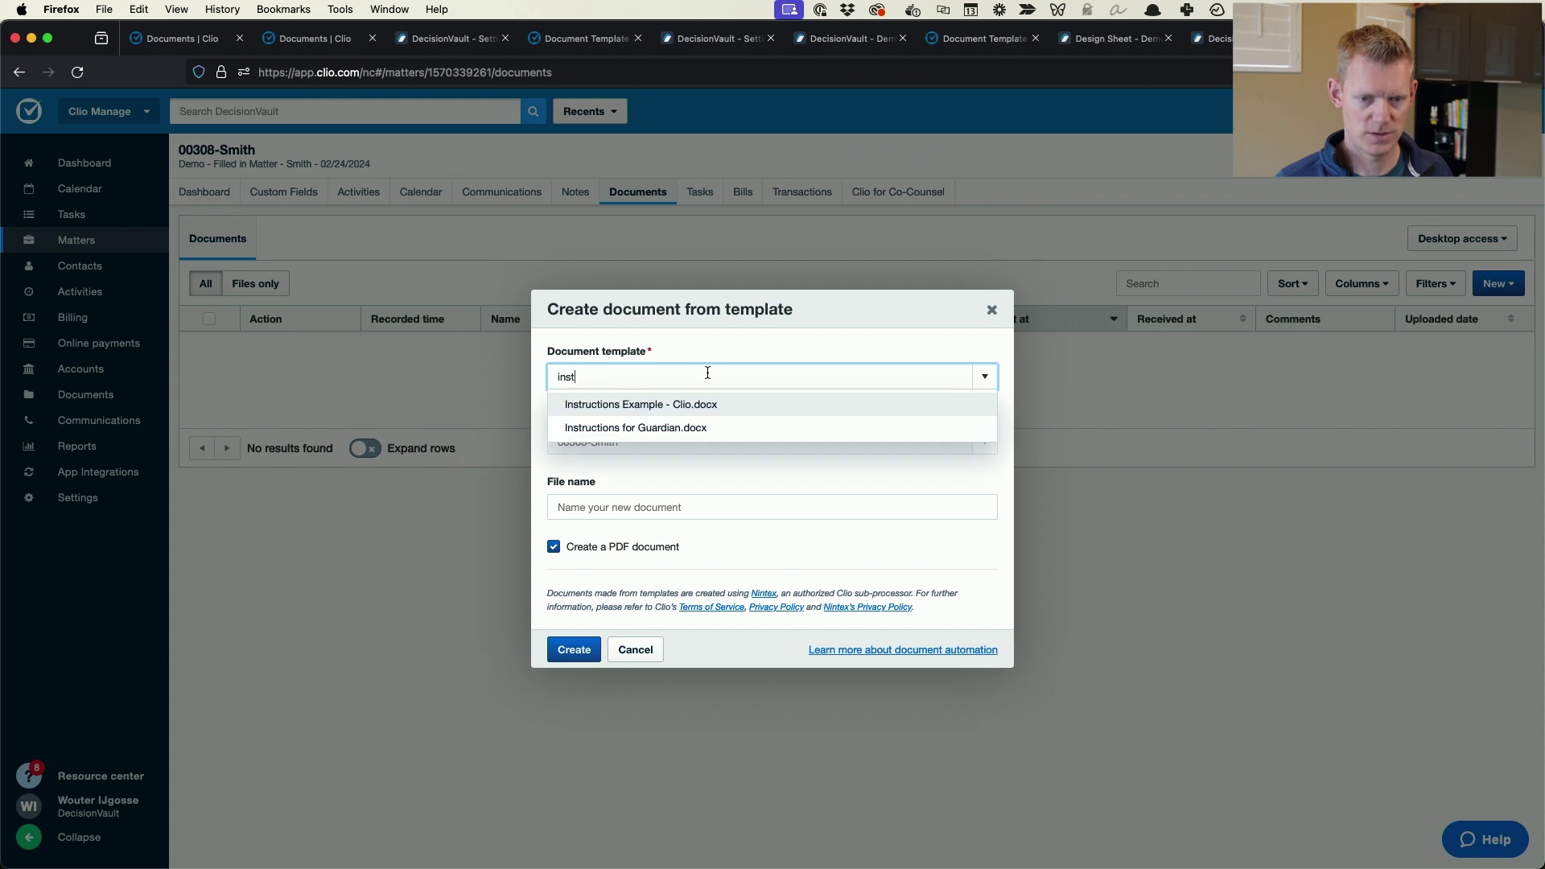
left_click(701, 410)
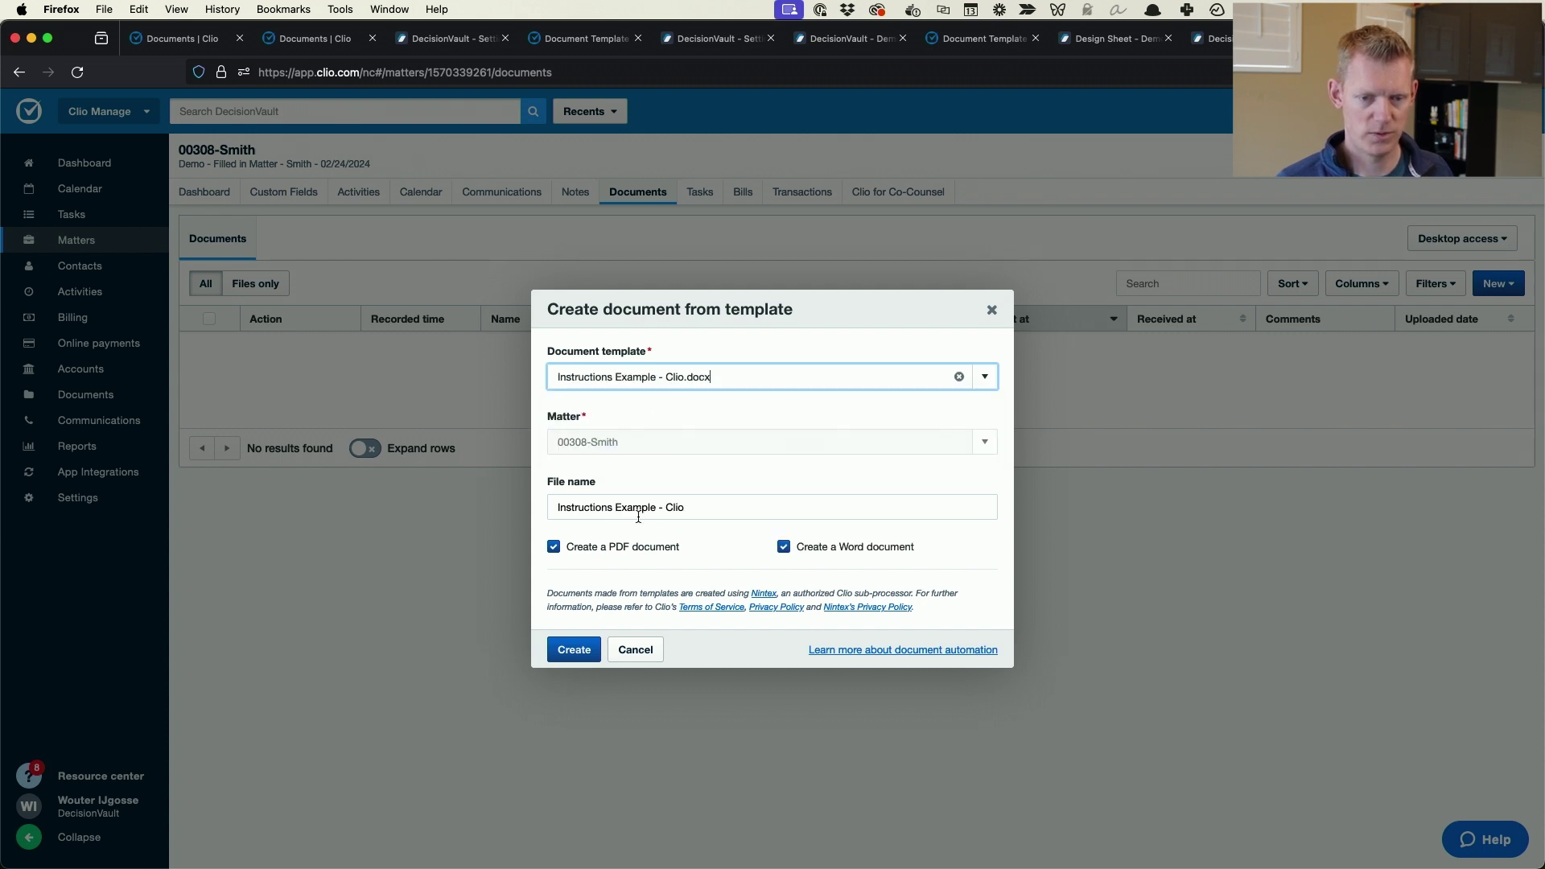
left_click(642, 549)
left_click(633, 548)
left_click(583, 655)
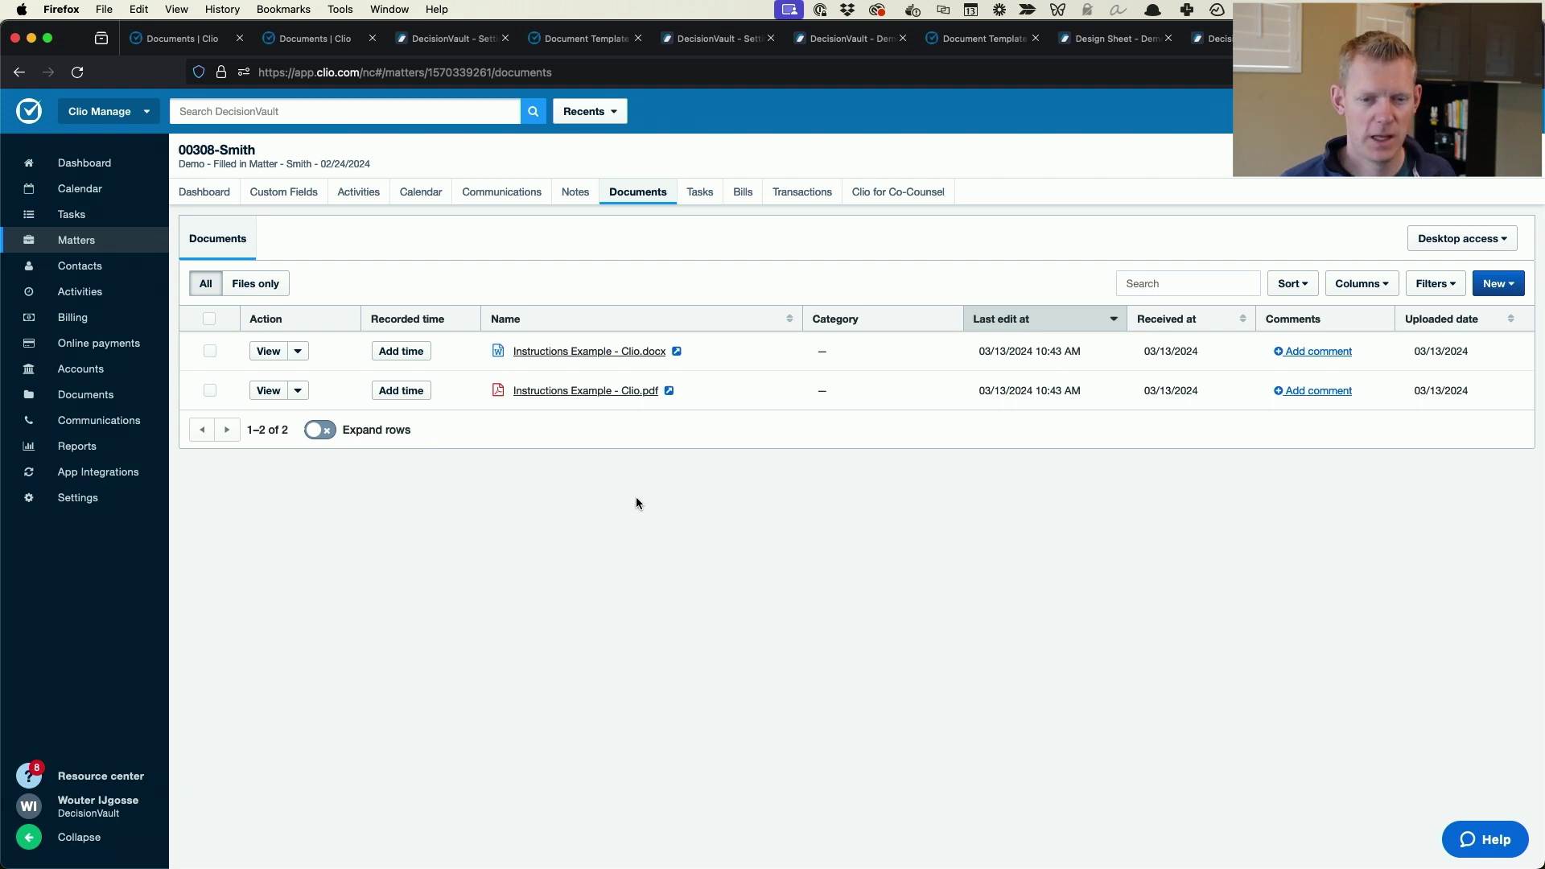
Open the generated Instructions Example - Clio.pdf and check the merged data in its Parents and Children tables.
left_click(629, 394)
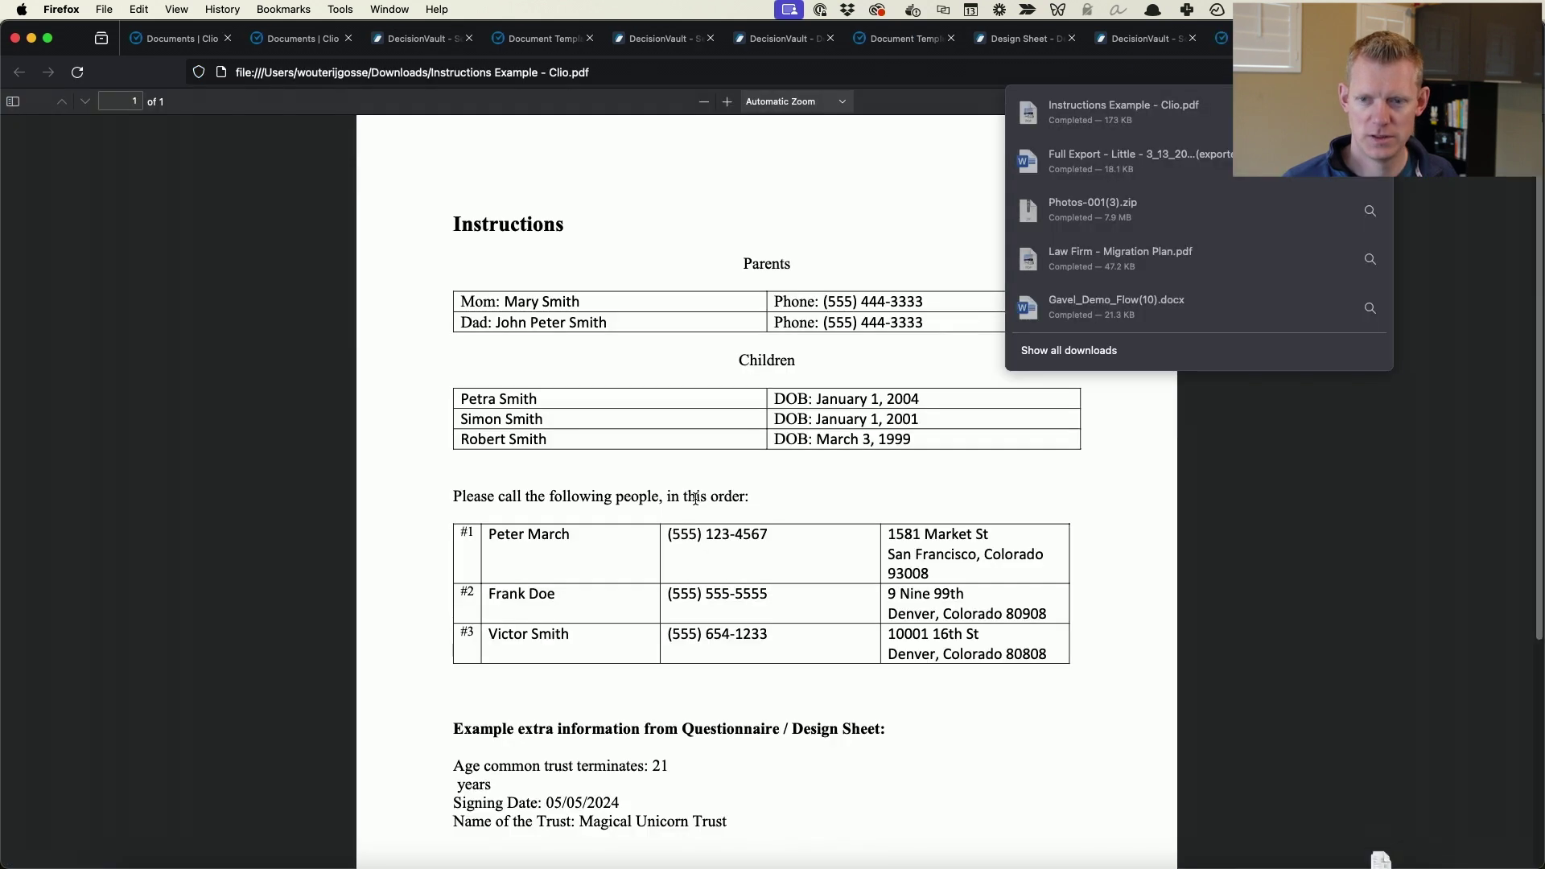
left_click(701, 506)
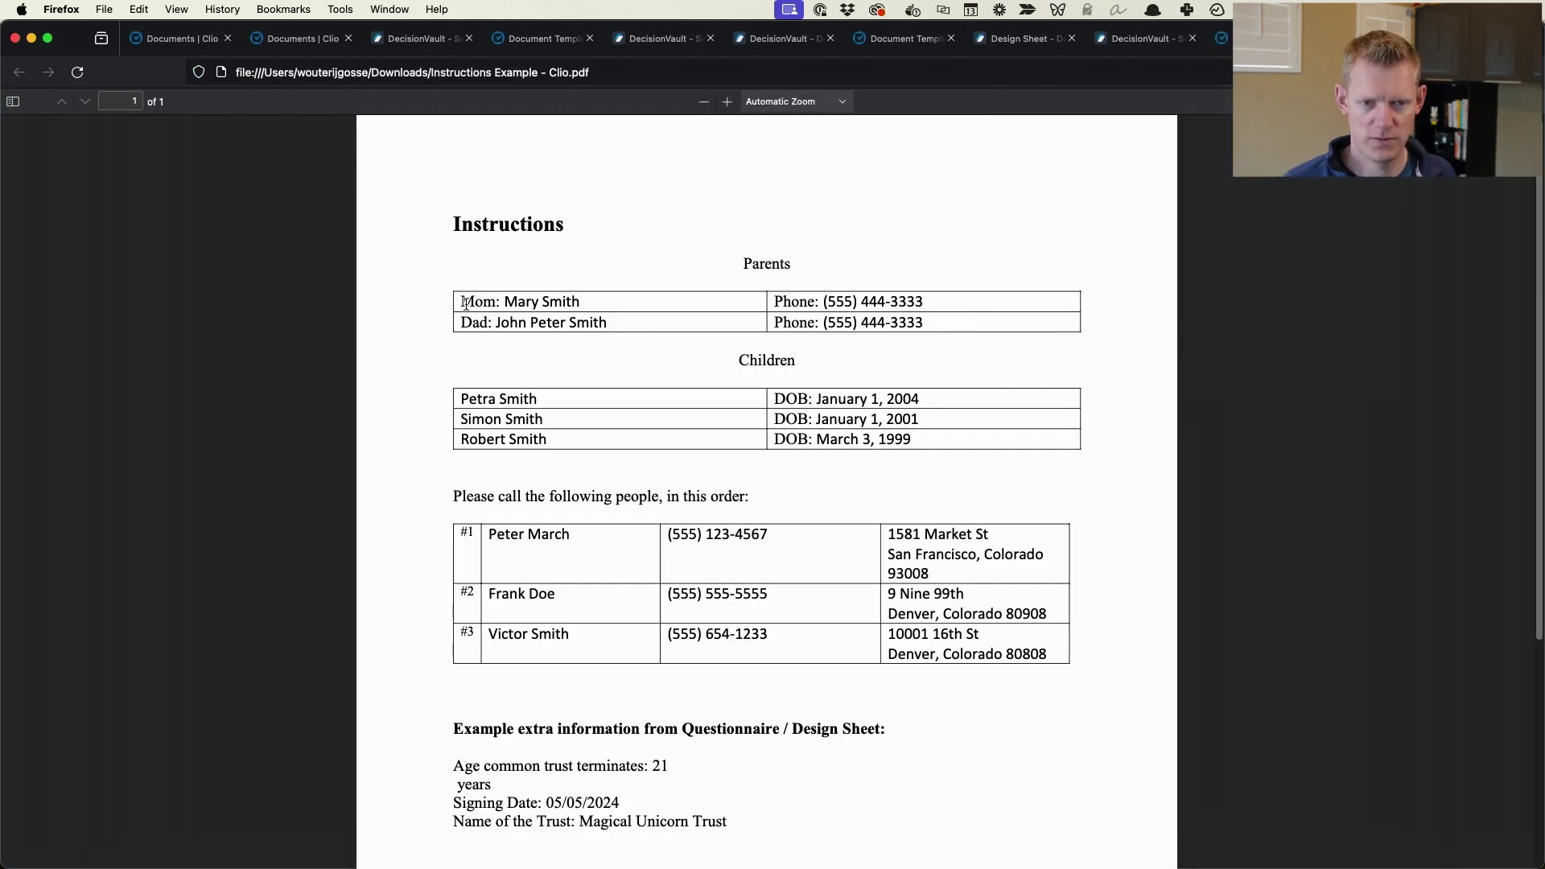
left_click_drag(504, 302, 580, 303)
left_click_drag(822, 302, 934, 306)
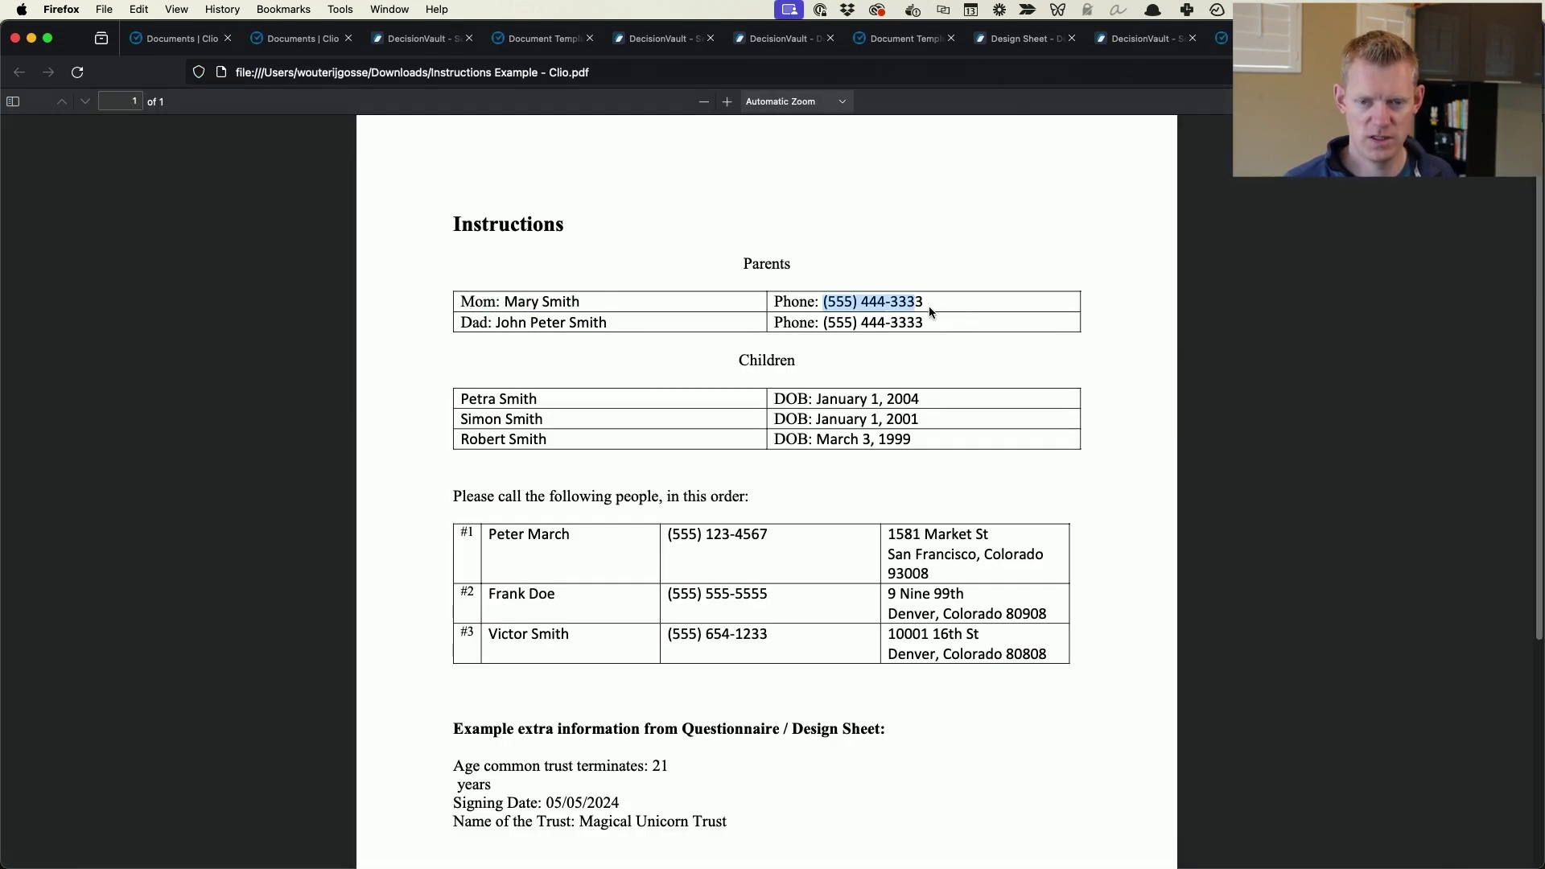
left_click_drag(503, 394, 543, 440)
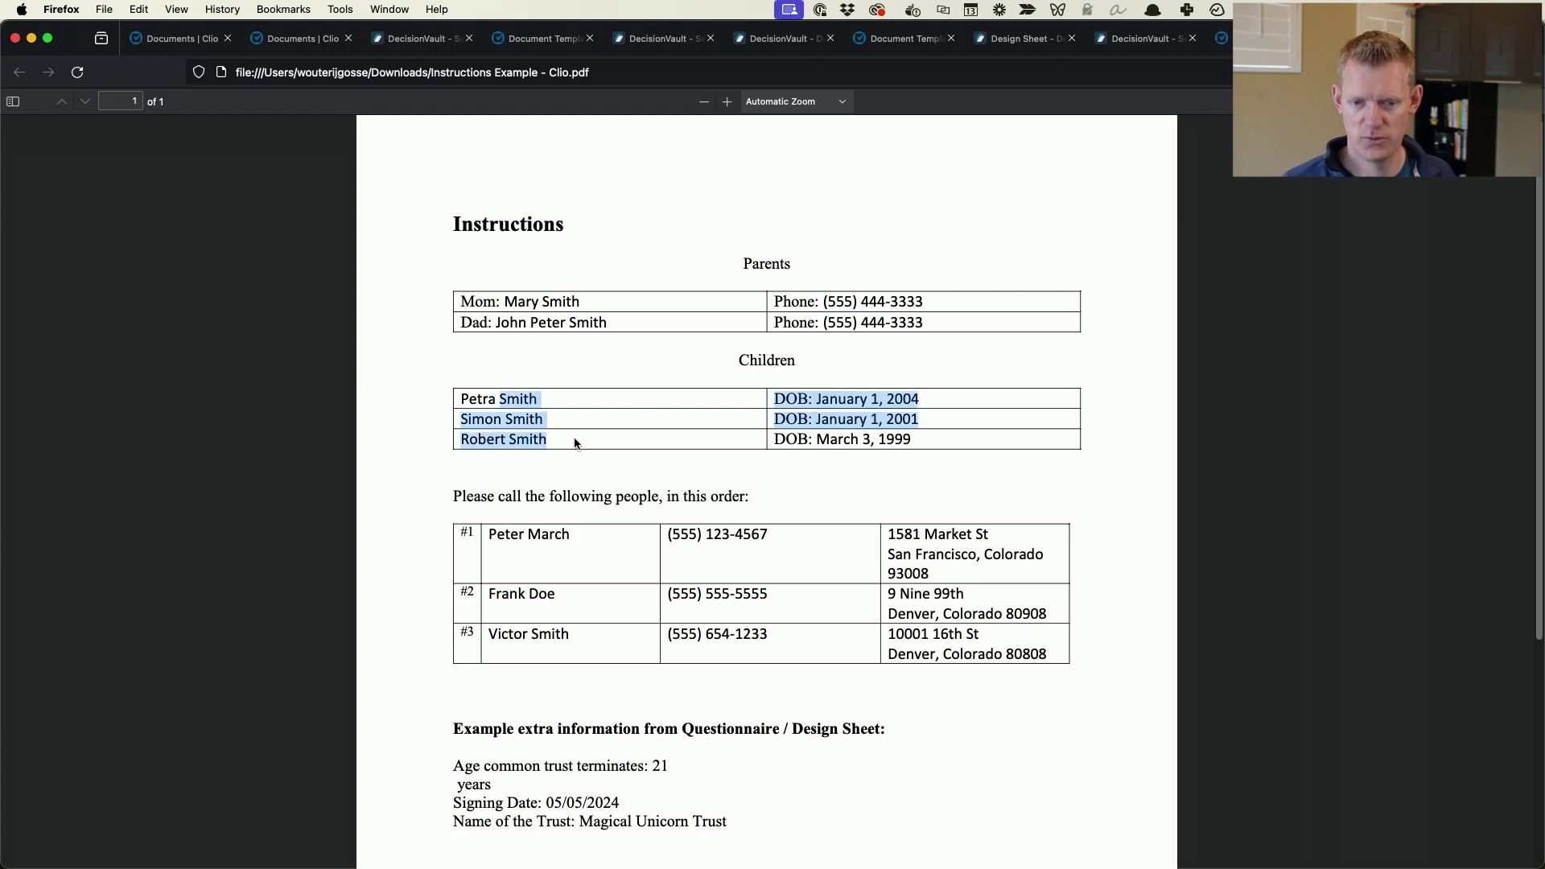
left_click(818, 422)
scroll(828, 418, "down", 1)
scroll(827, 418, "down", 5)
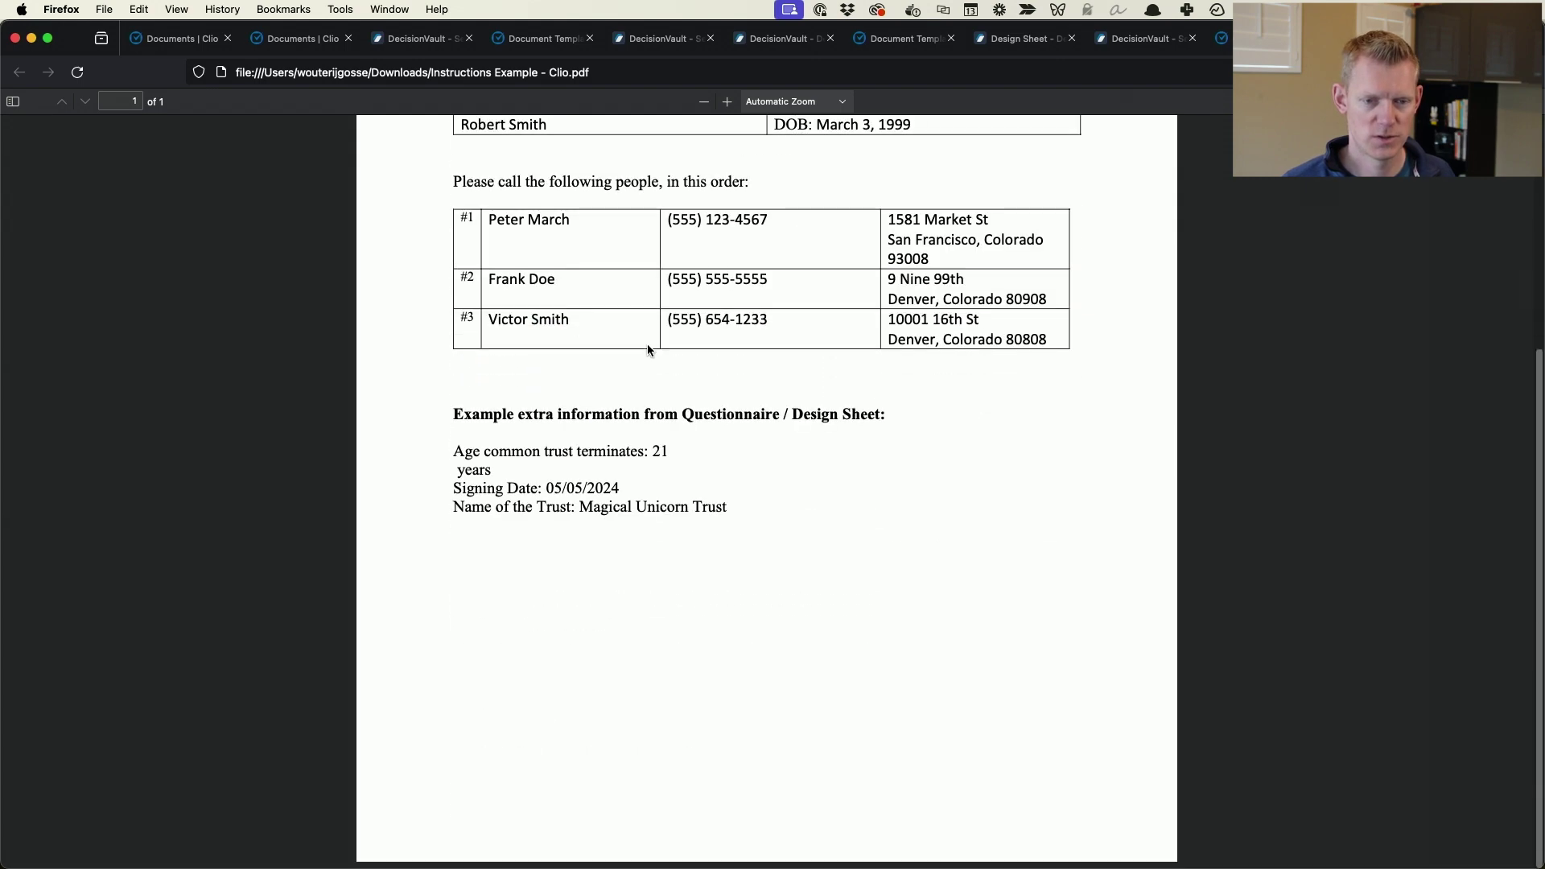
Check the merged call order table and the Questionnaire / Design Sheet answers in the generated PDF.
left_click_drag(470, 225, 980, 342)
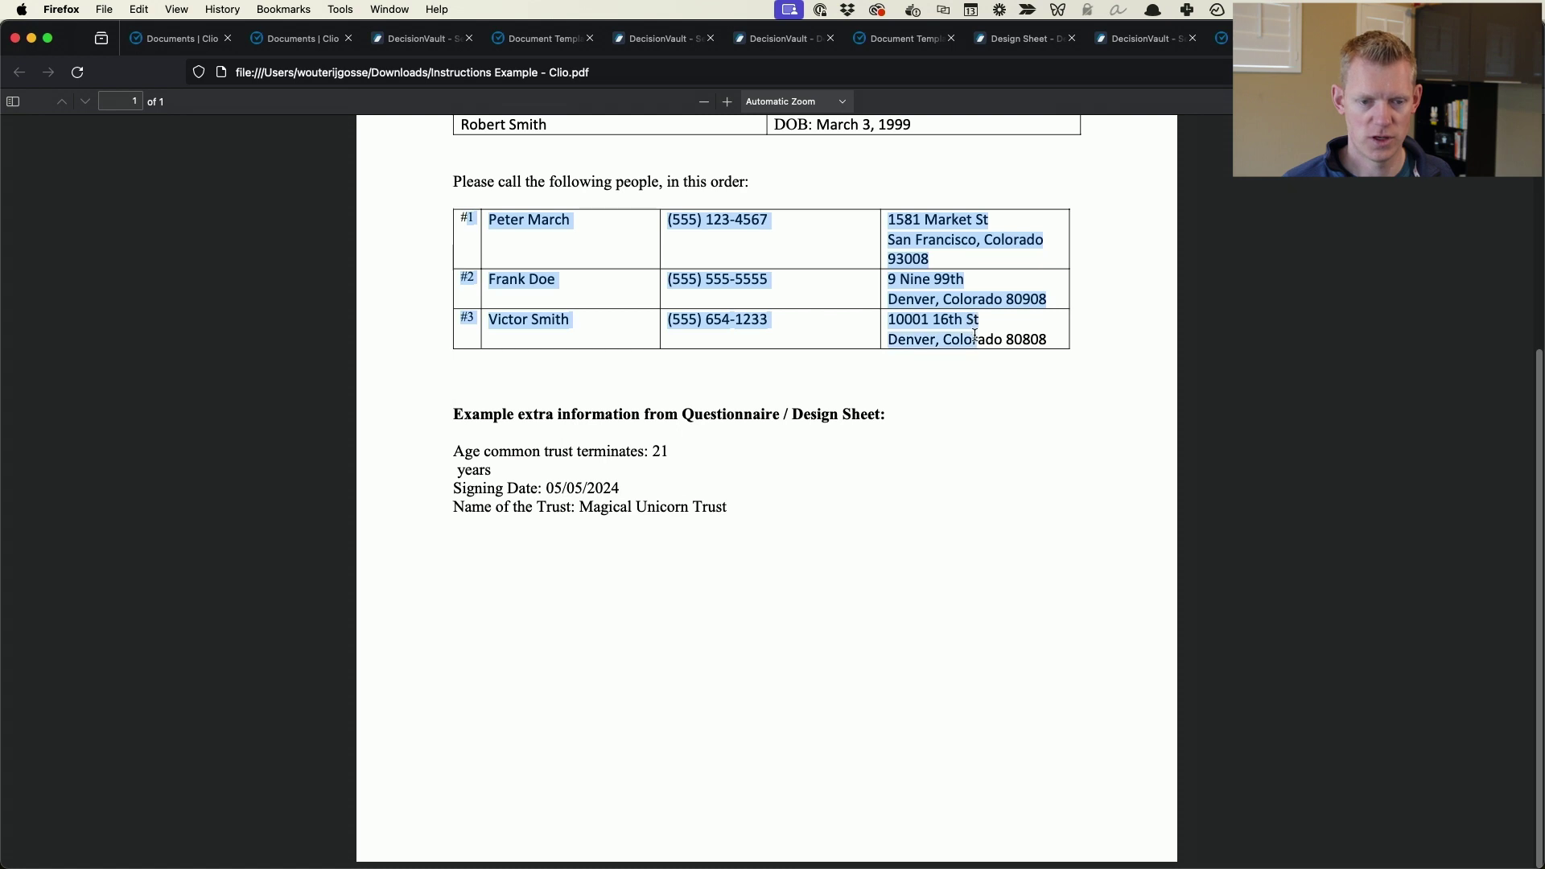
left_click(901, 342)
left_click_drag(500, 413, 741, 526)
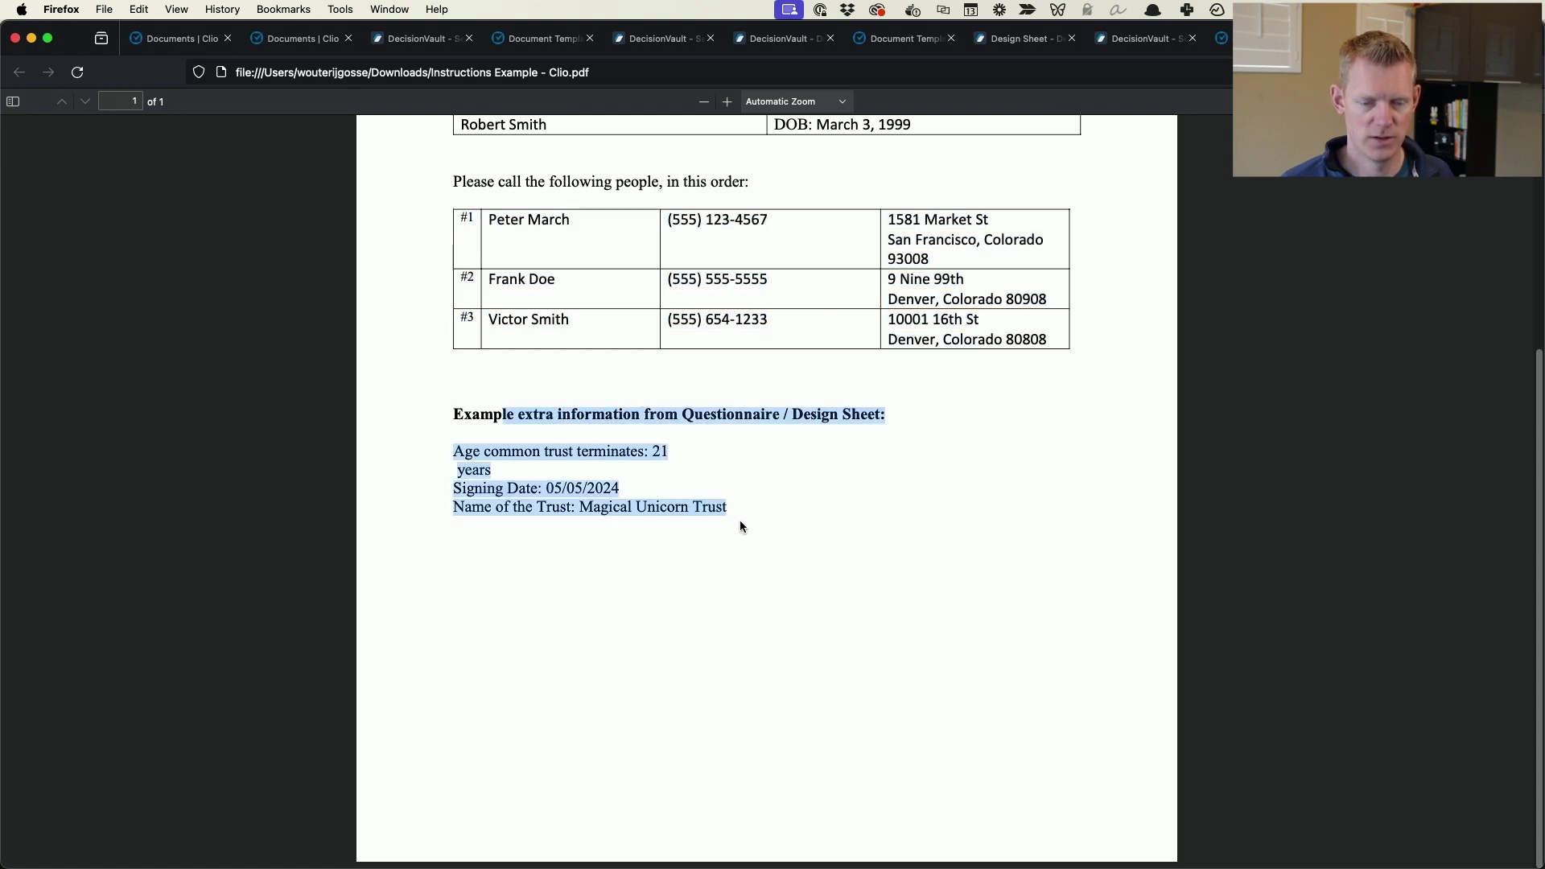
left_click(751, 517)
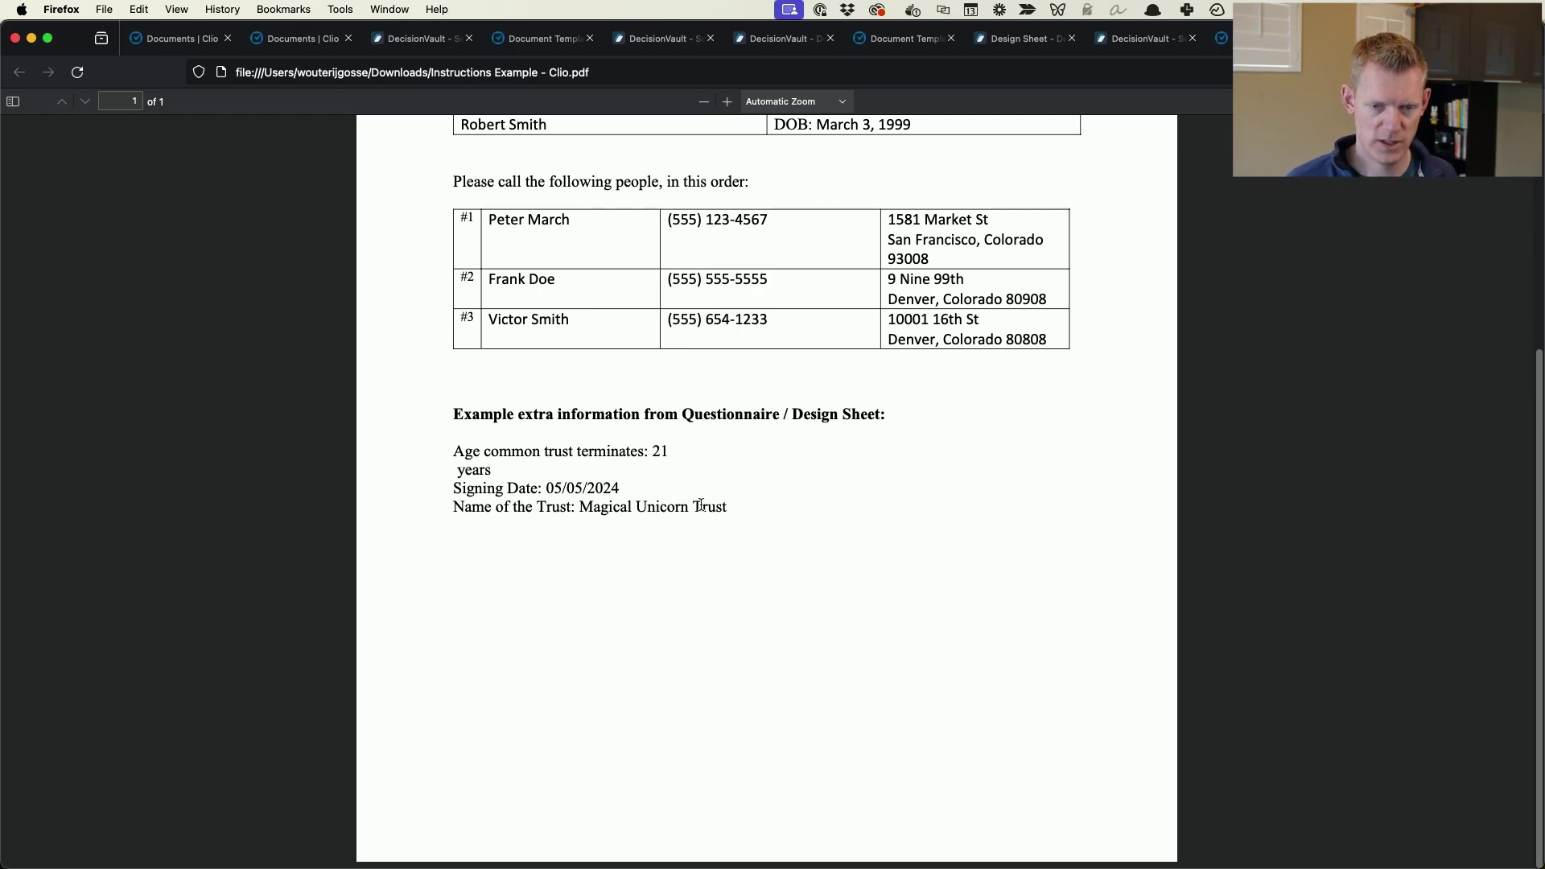
scroll(685, 509, "up", 5)
left_click_drag(549, 546, 474, 372)
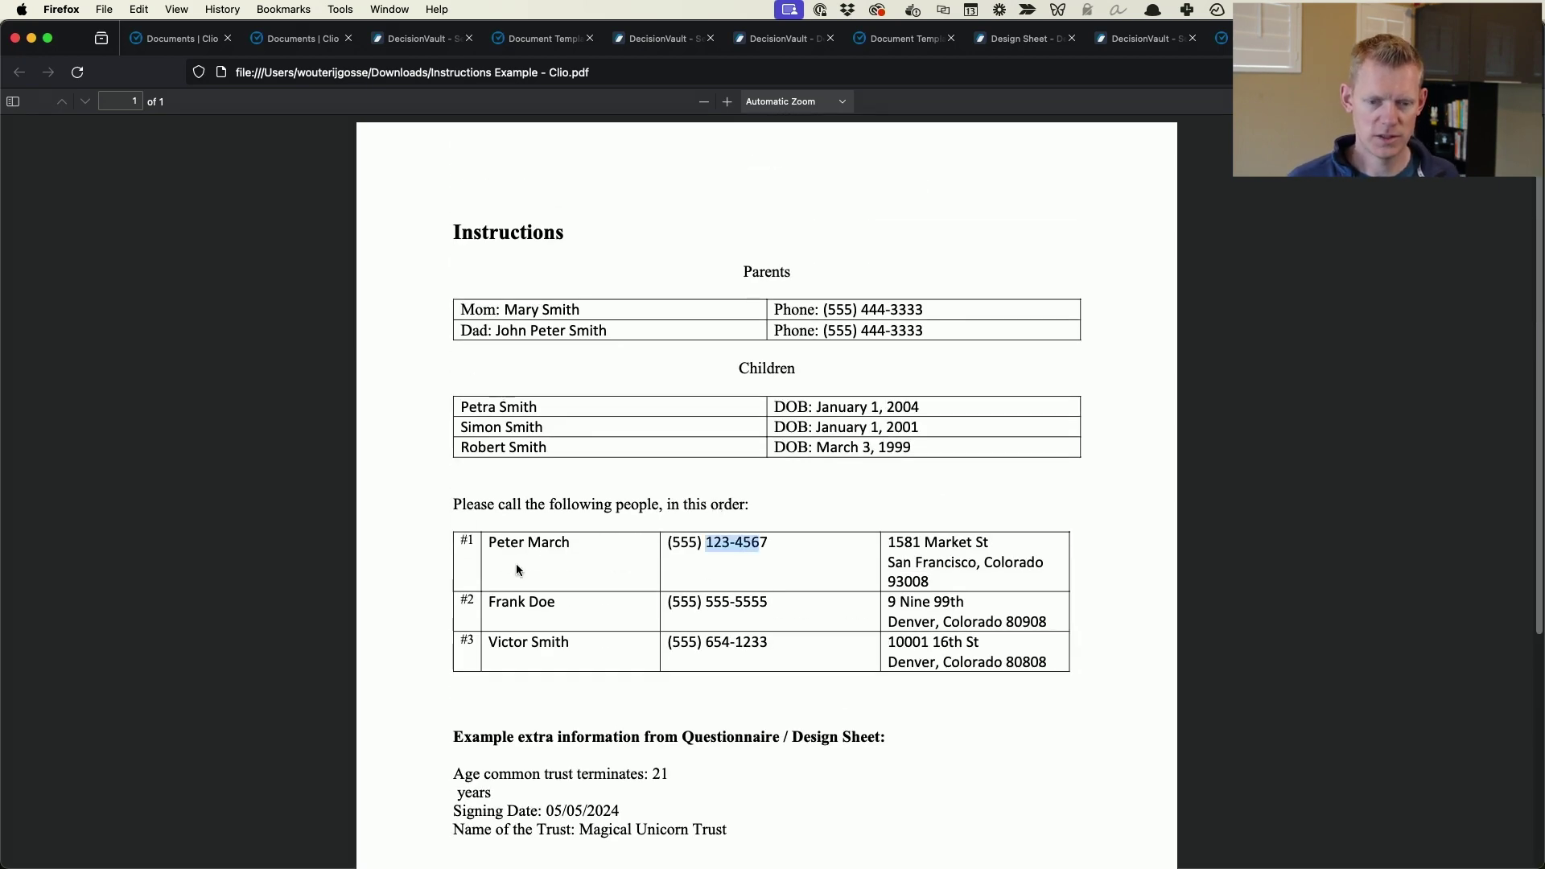
left_click_drag(459, 538, 765, 546)
left_click(810, 479)
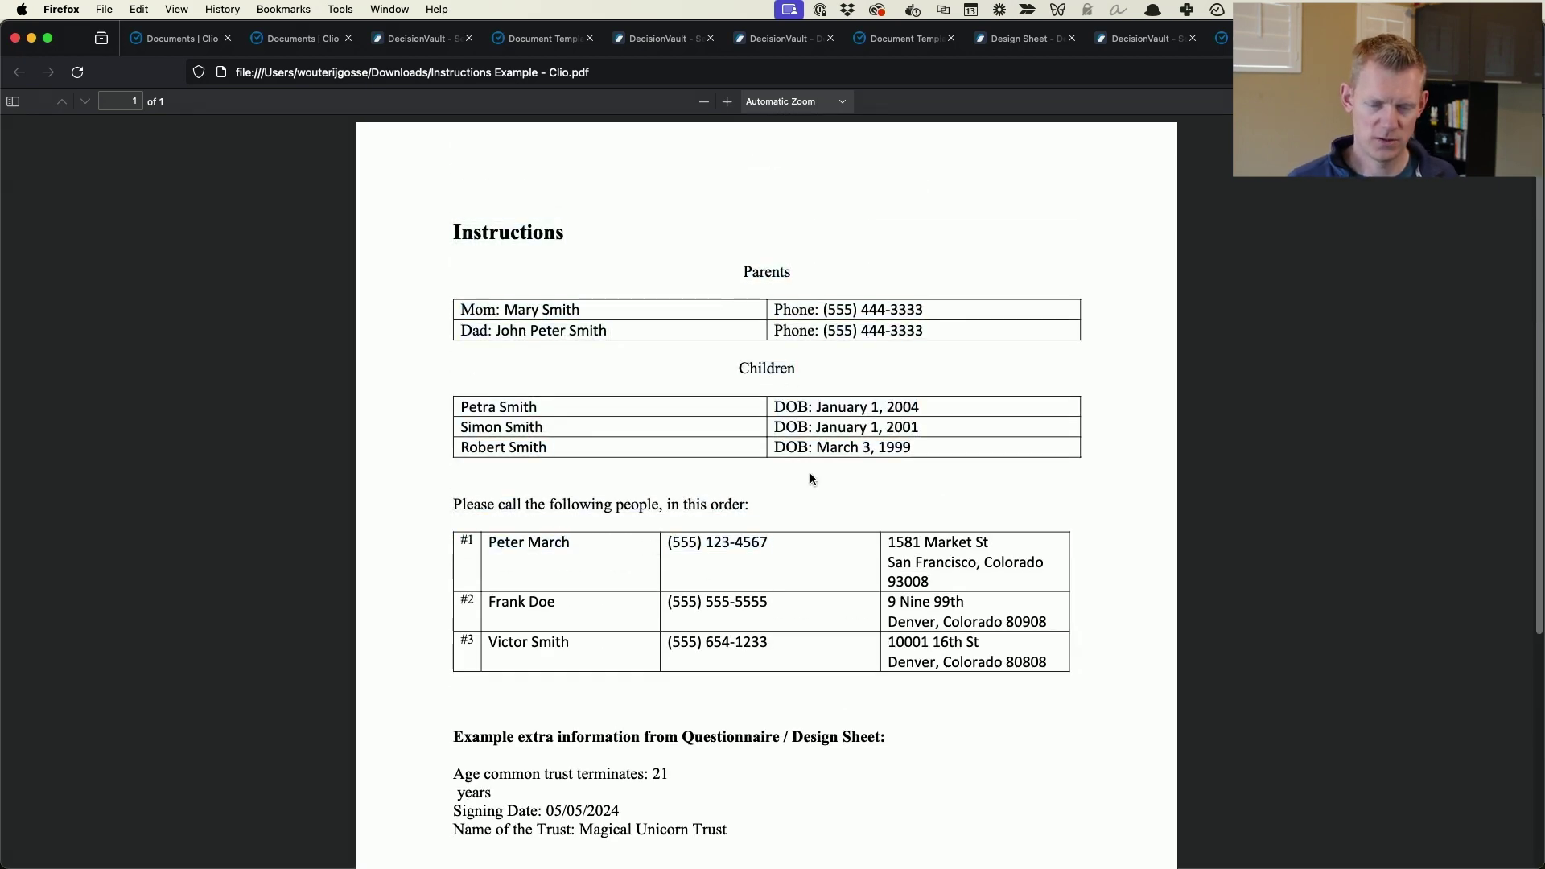
Switch to the Instructions - Clio.docx template in Word and review the child and Sgpos1 name merge fields.
key("super+Tab")
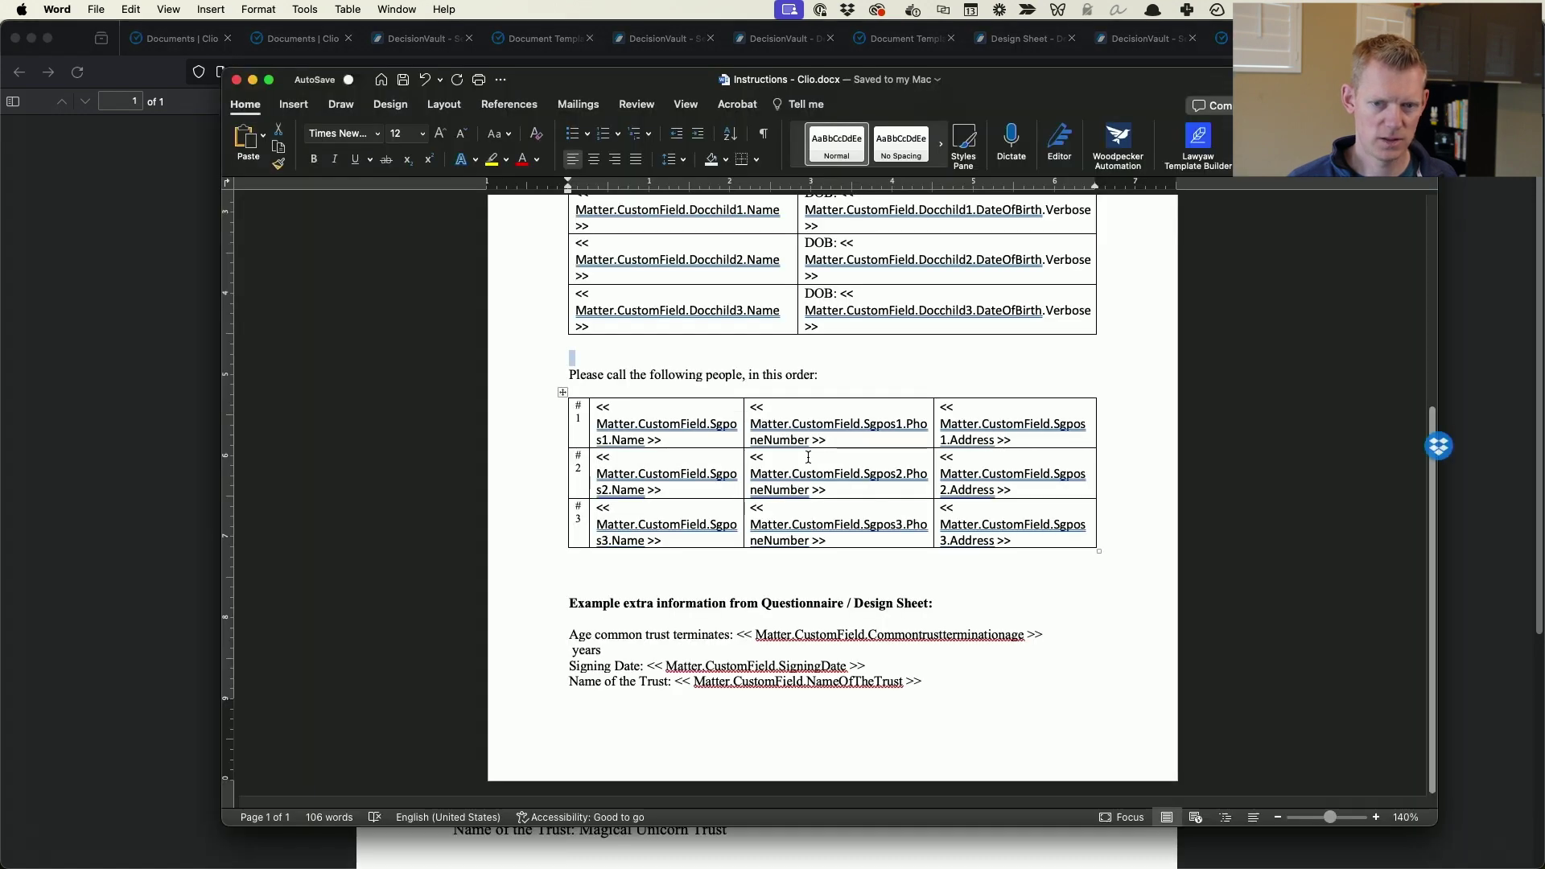
left_click(656, 310)
left_click(592, 324)
left_click(640, 426)
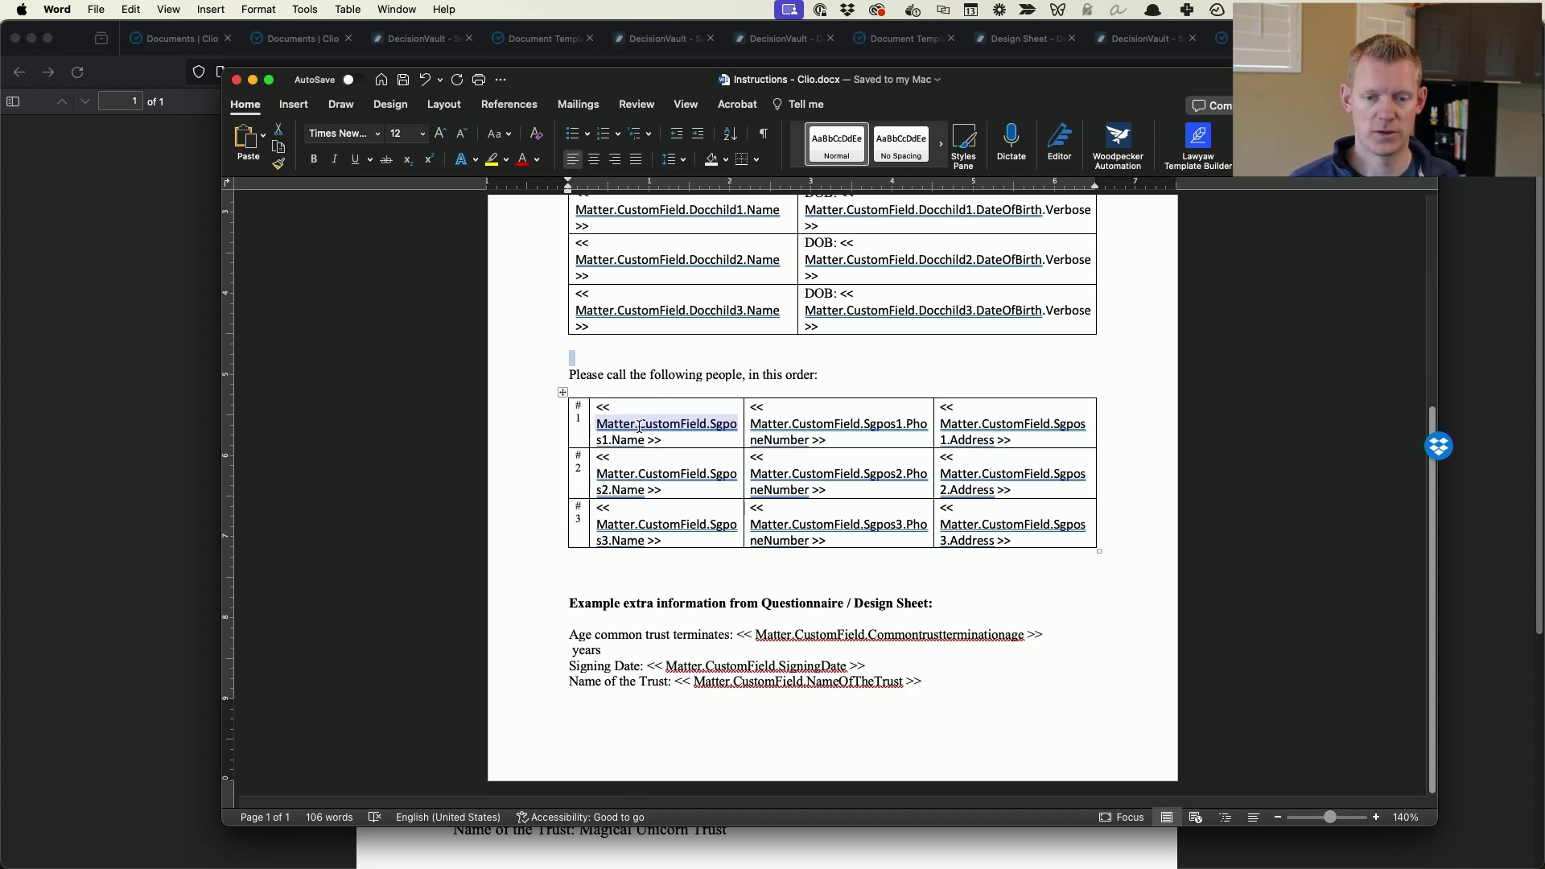
Set all text in the Instructions - Clio.docx template to Tahoma at size 12 and save the document.
left_click(582, 461)
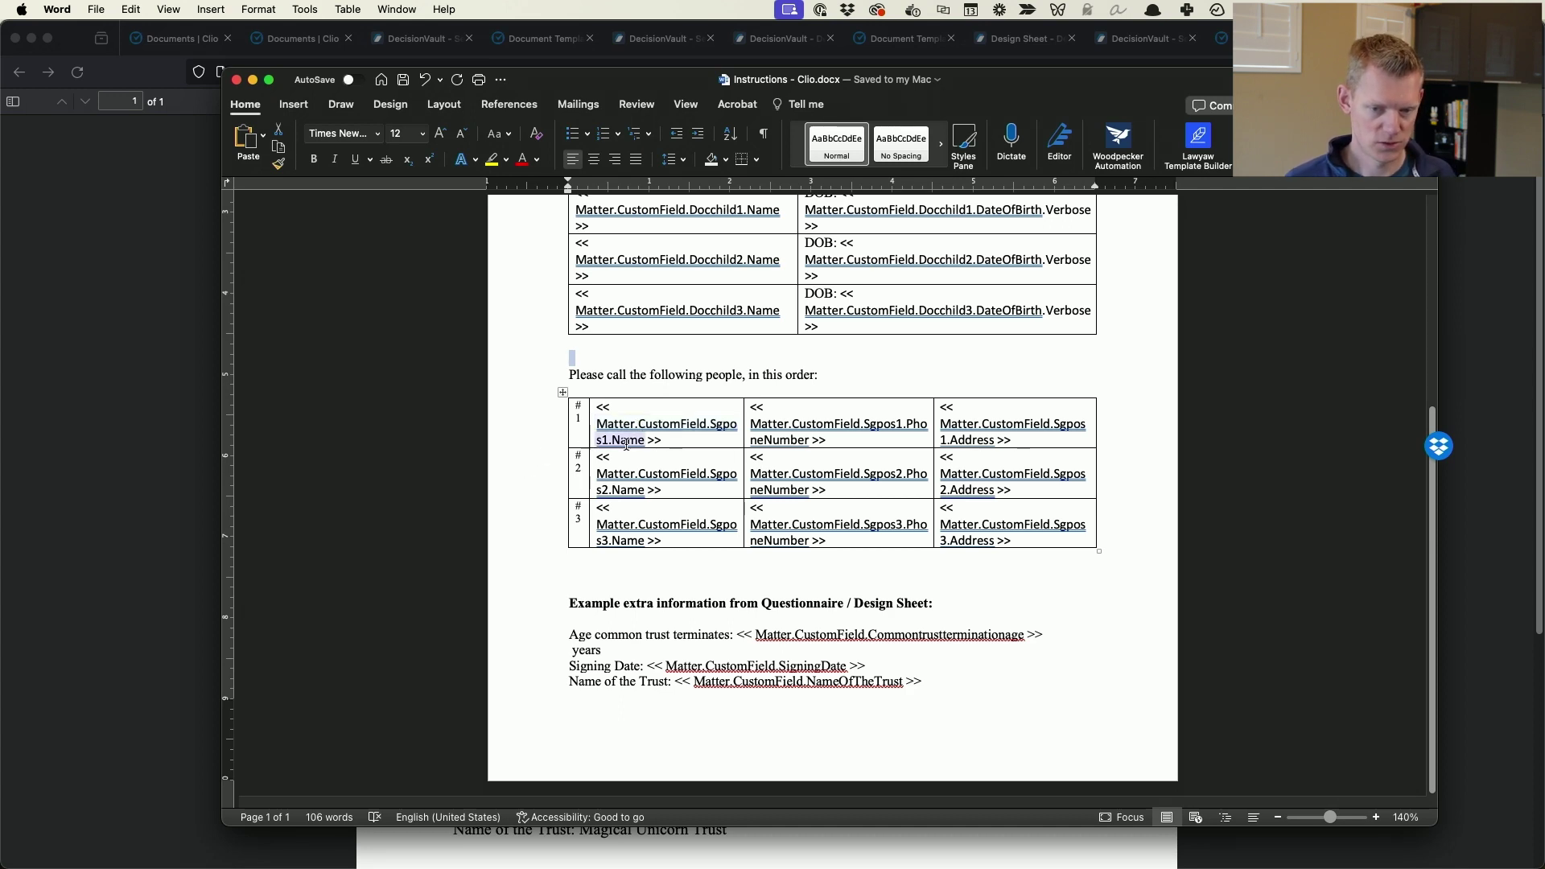
left_click(679, 443)
key("super+a")
left_click(345, 138)
type("Tahoma")
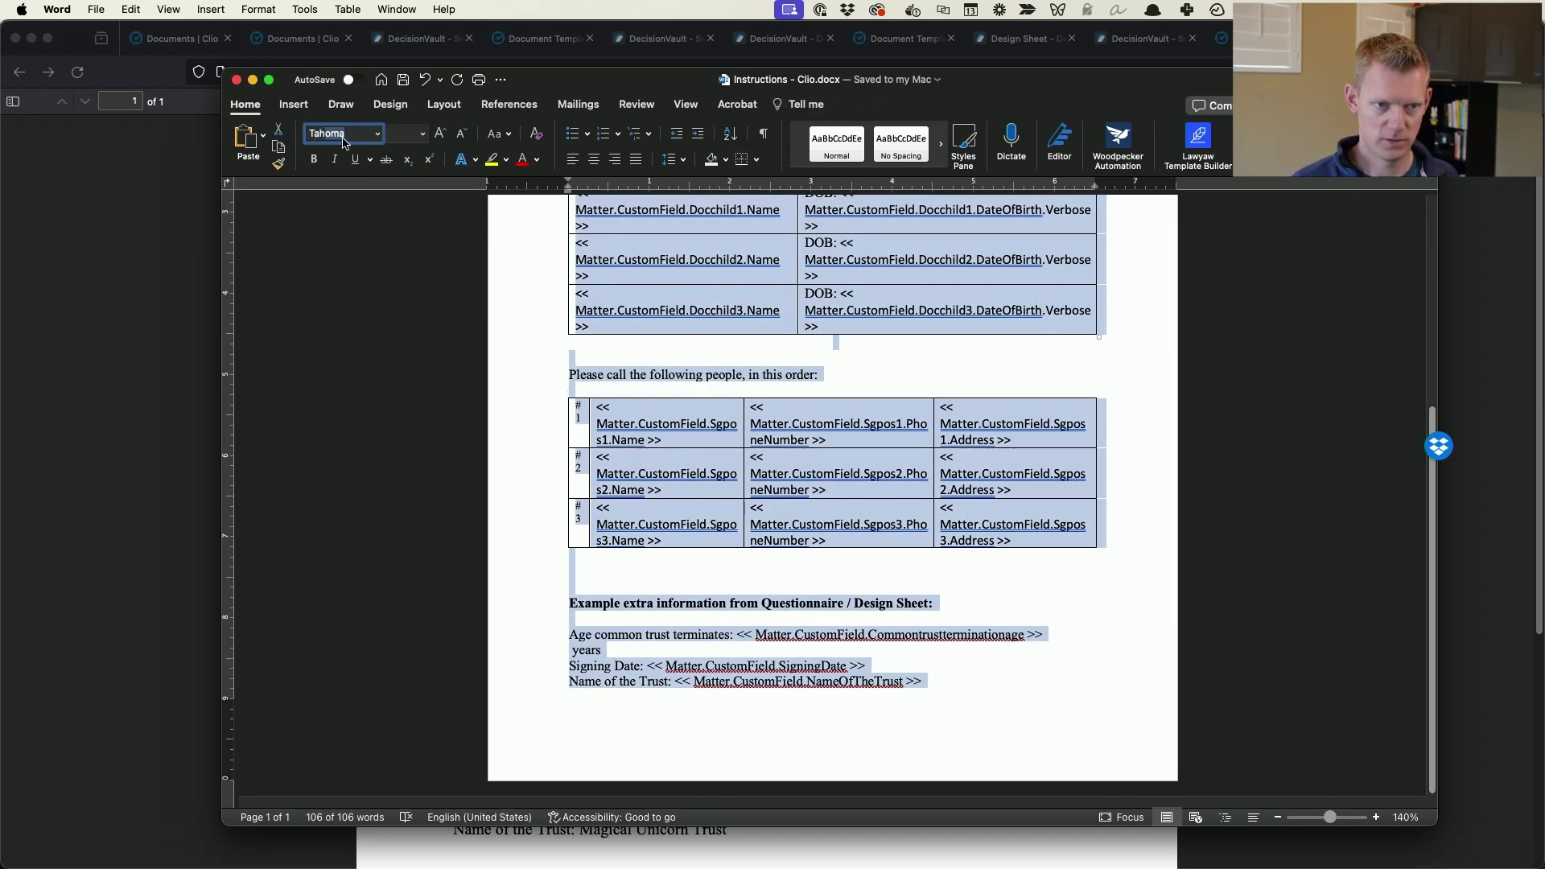
key("Return")
left_click(407, 143)
type("12")
key("Return")
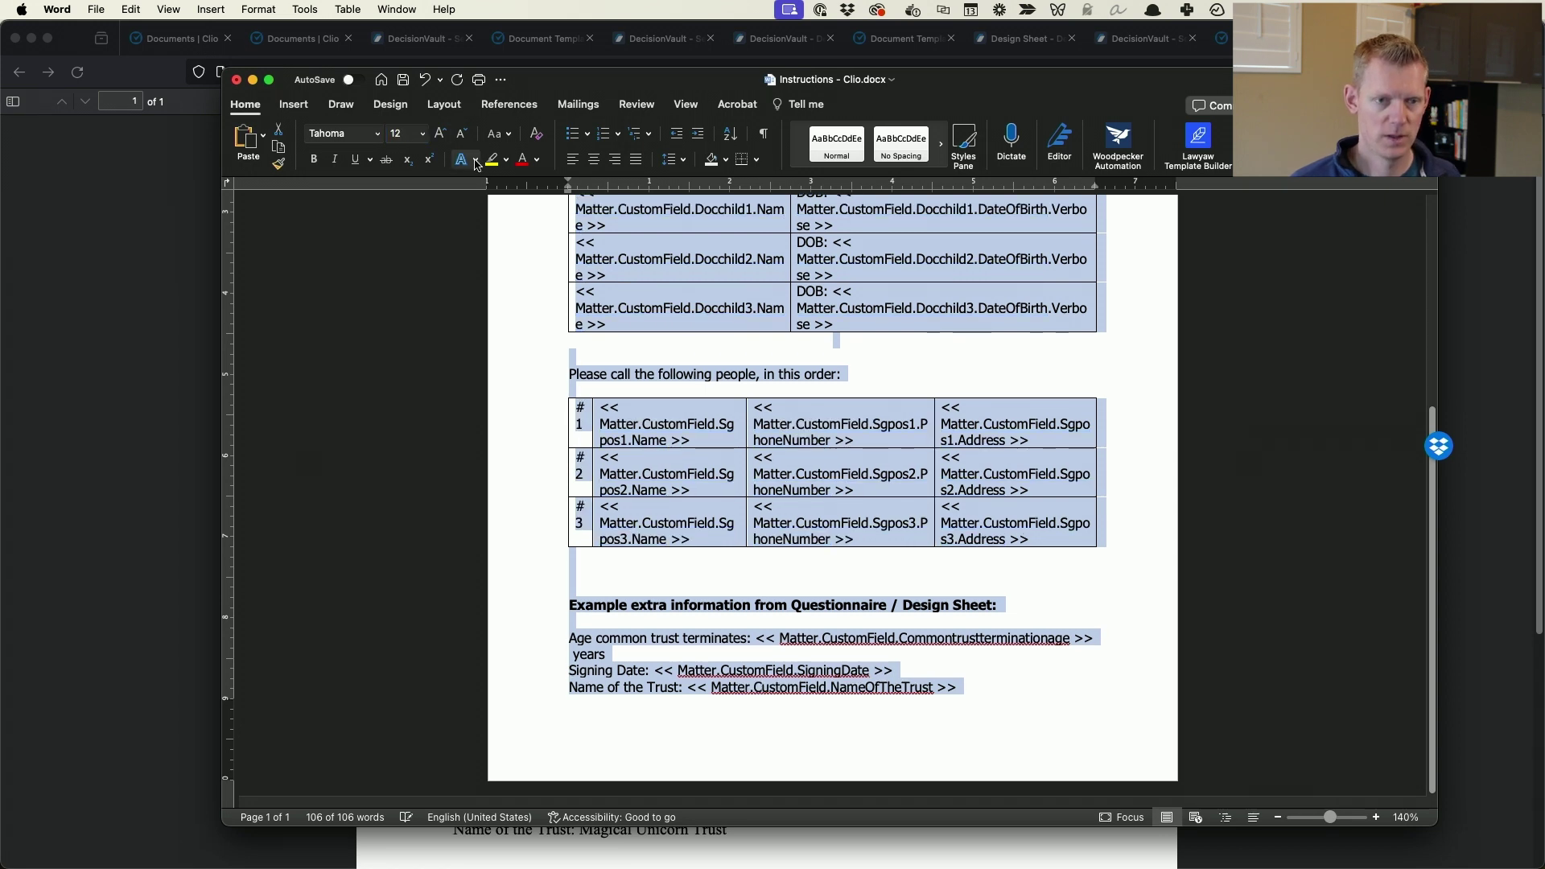
left_click(419, 340)
key("super+s")
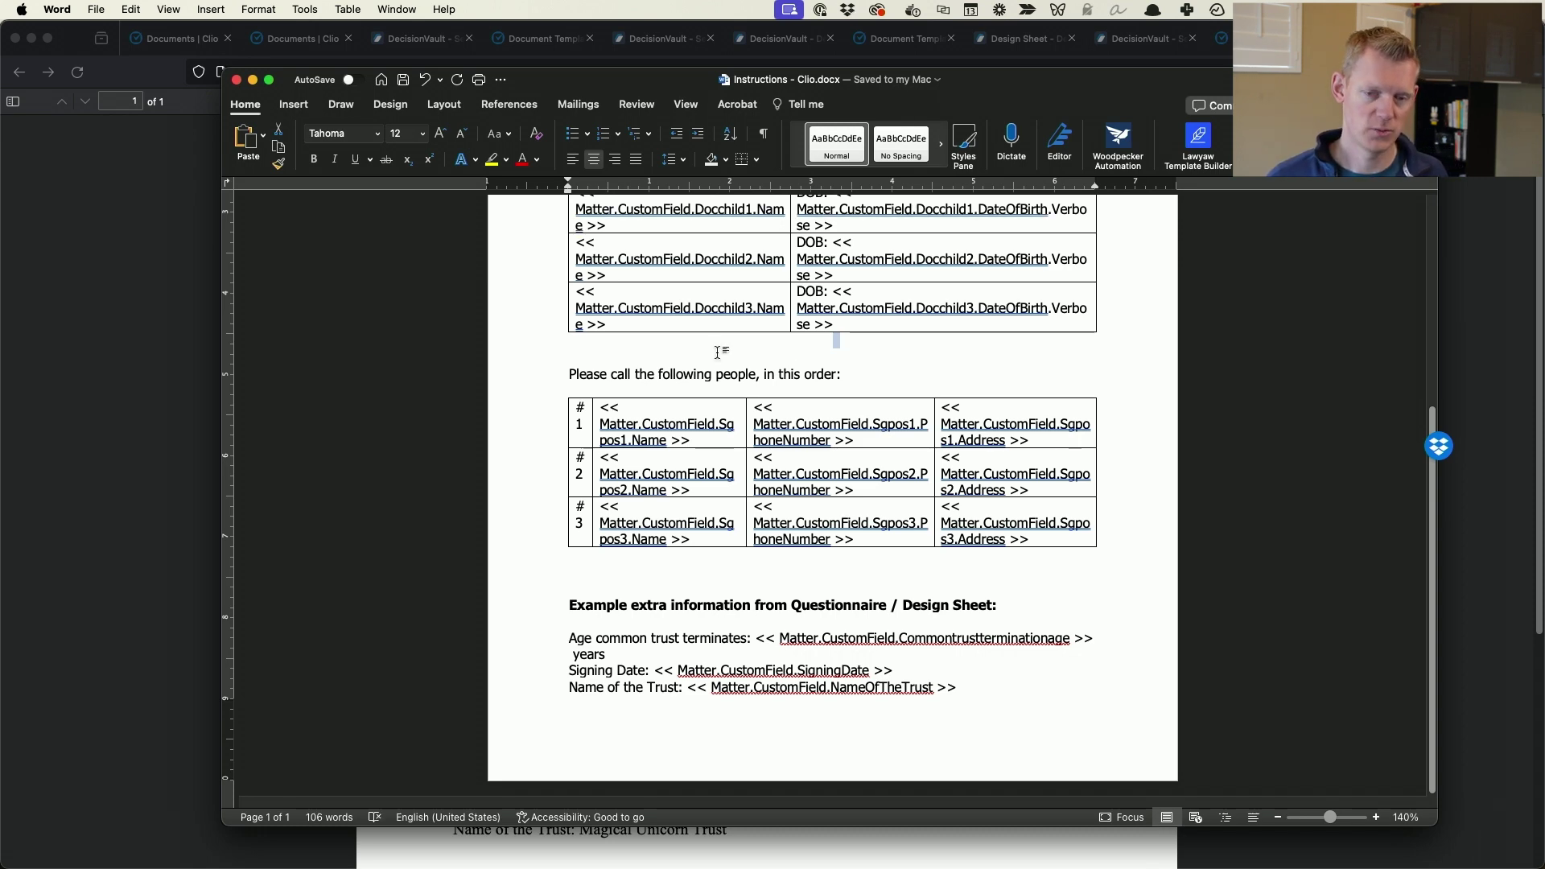
Switch to Firefox, close the generated PDF and open the downloaded Instructions Example - Clio.docx in Word.
key("super+Tab")
key("super+w")
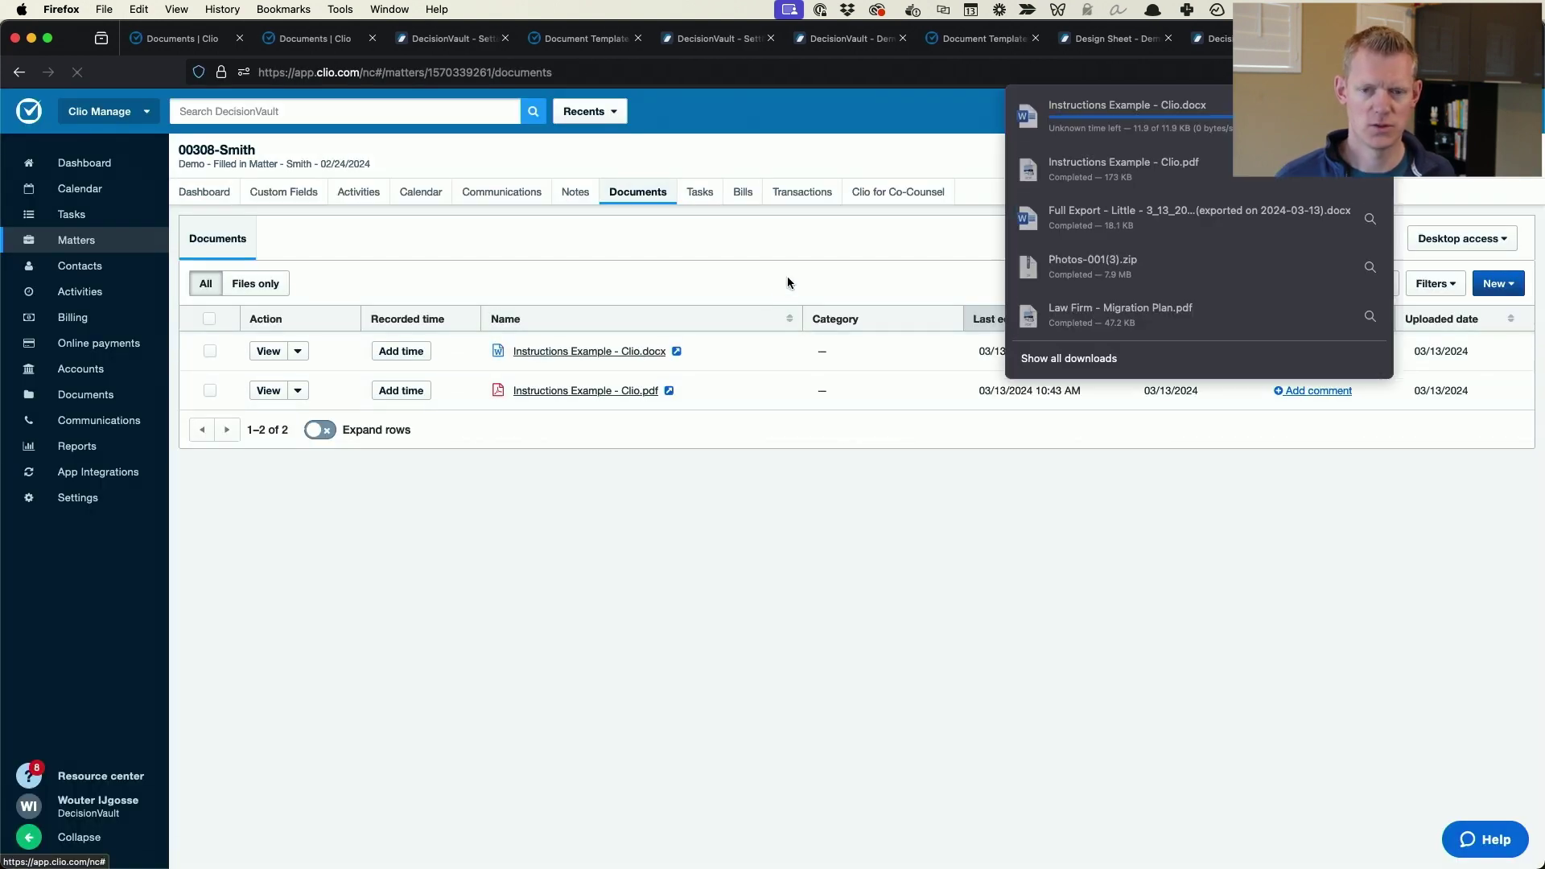
left_click(1115, 128)
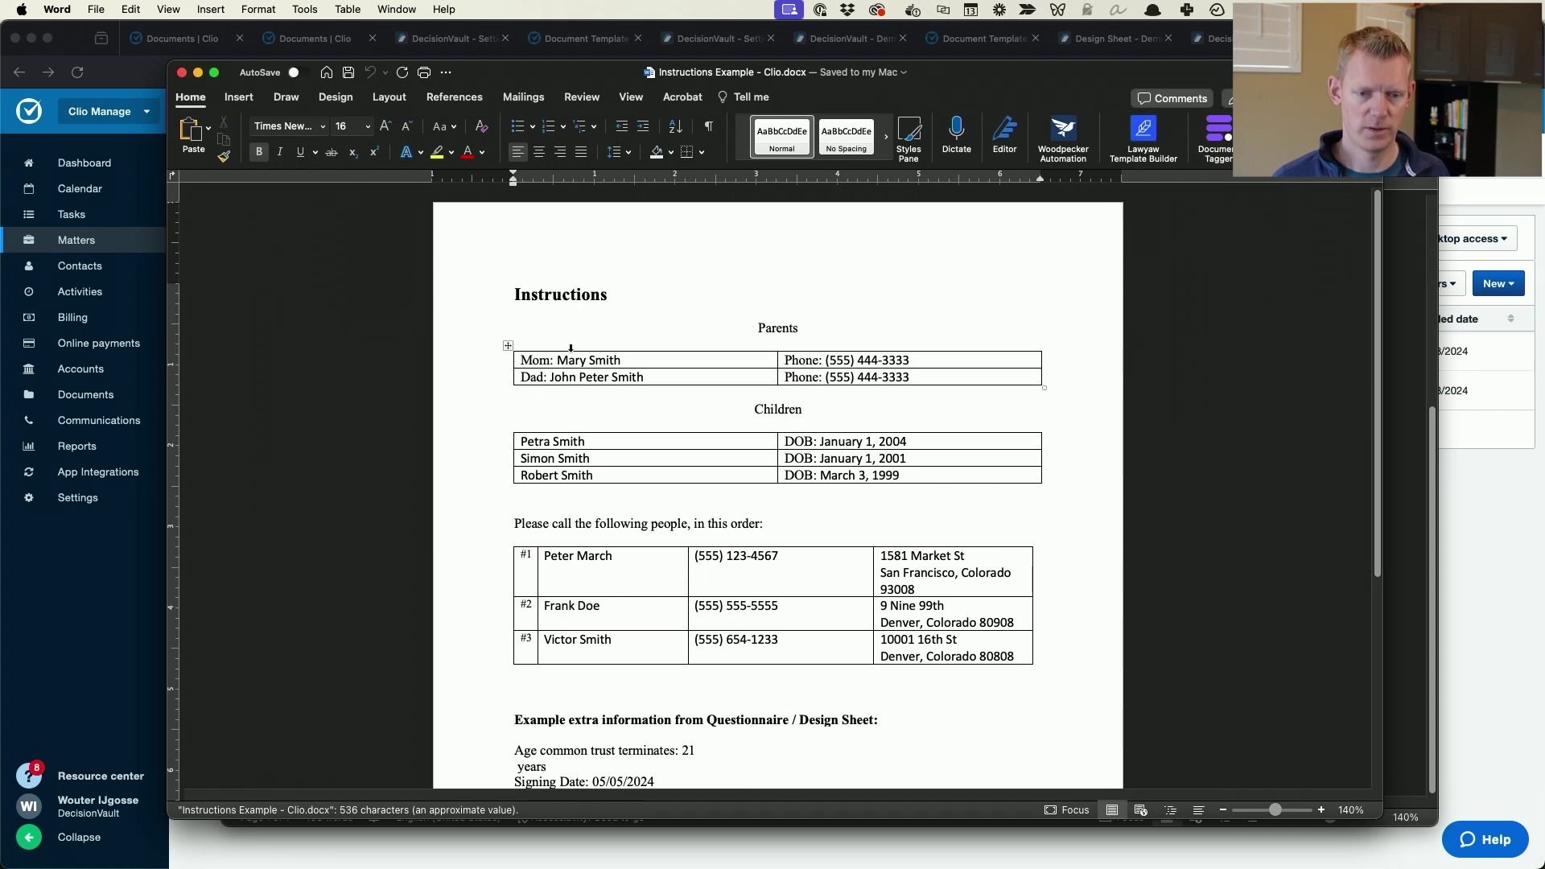
Check the merged Parents, Children and call order tables and the Questionnaire / Design Sheet answers in the generated Word document.
left_click(576, 359)
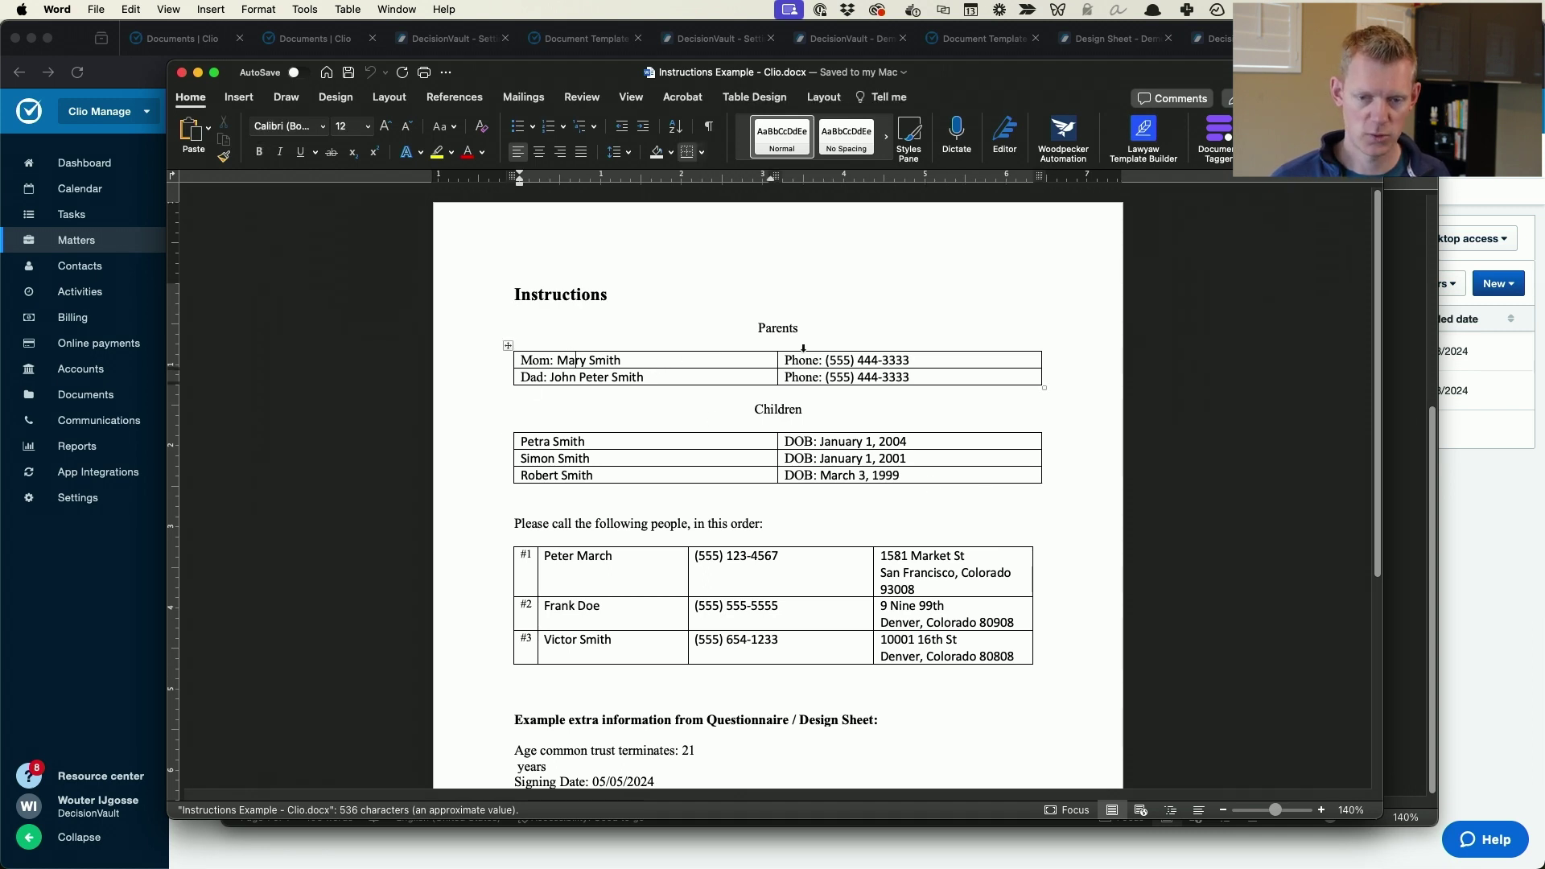
left_click(810, 377)
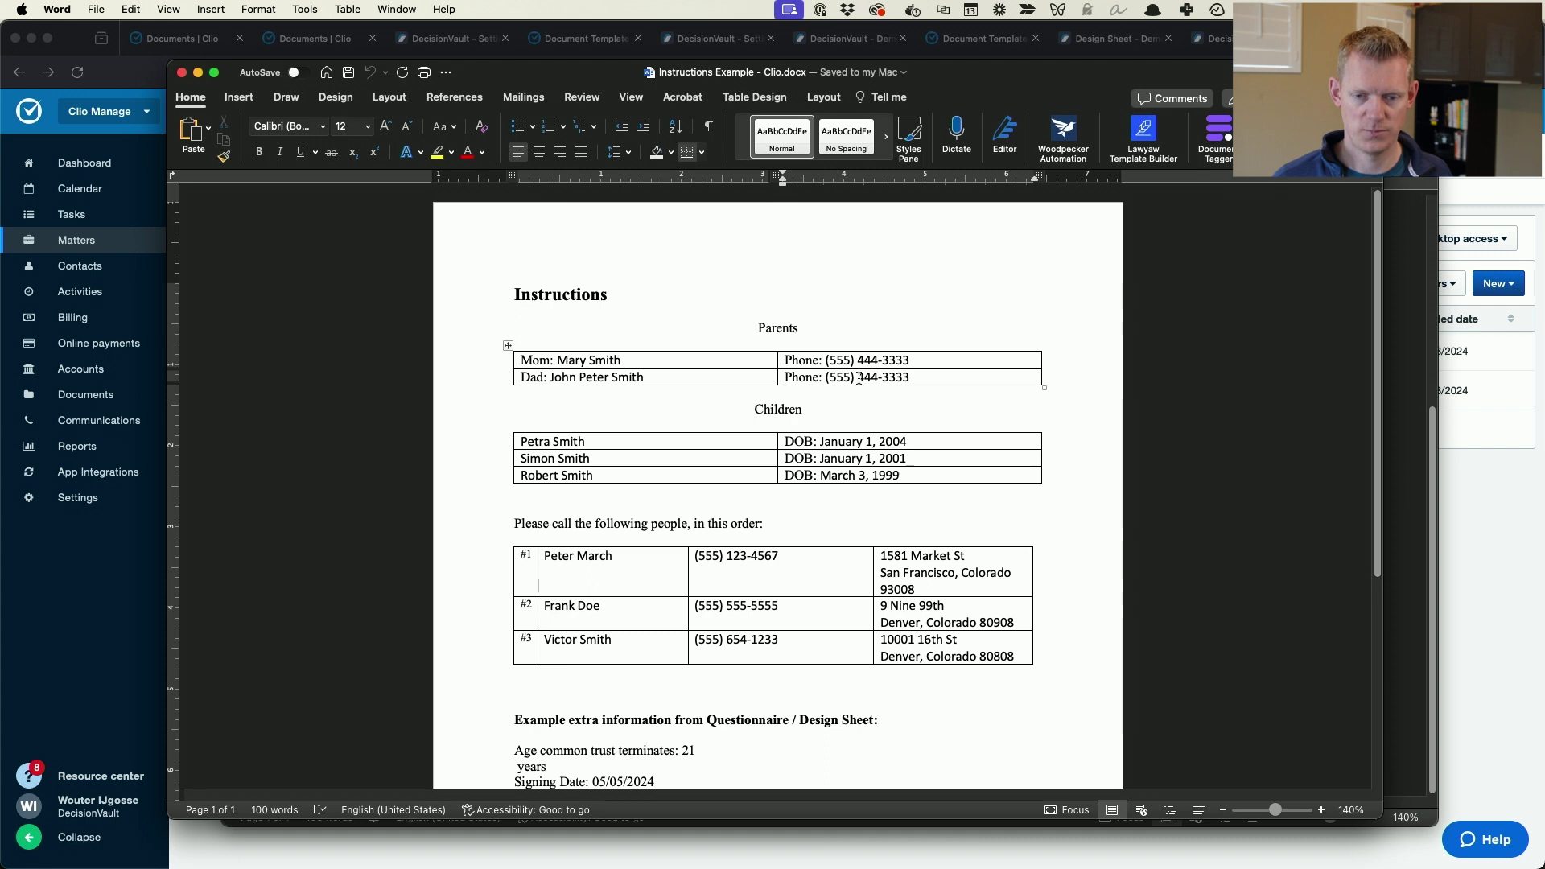
scroll(628, 389, "down", 3)
scroll(628, 394, "down", 4)
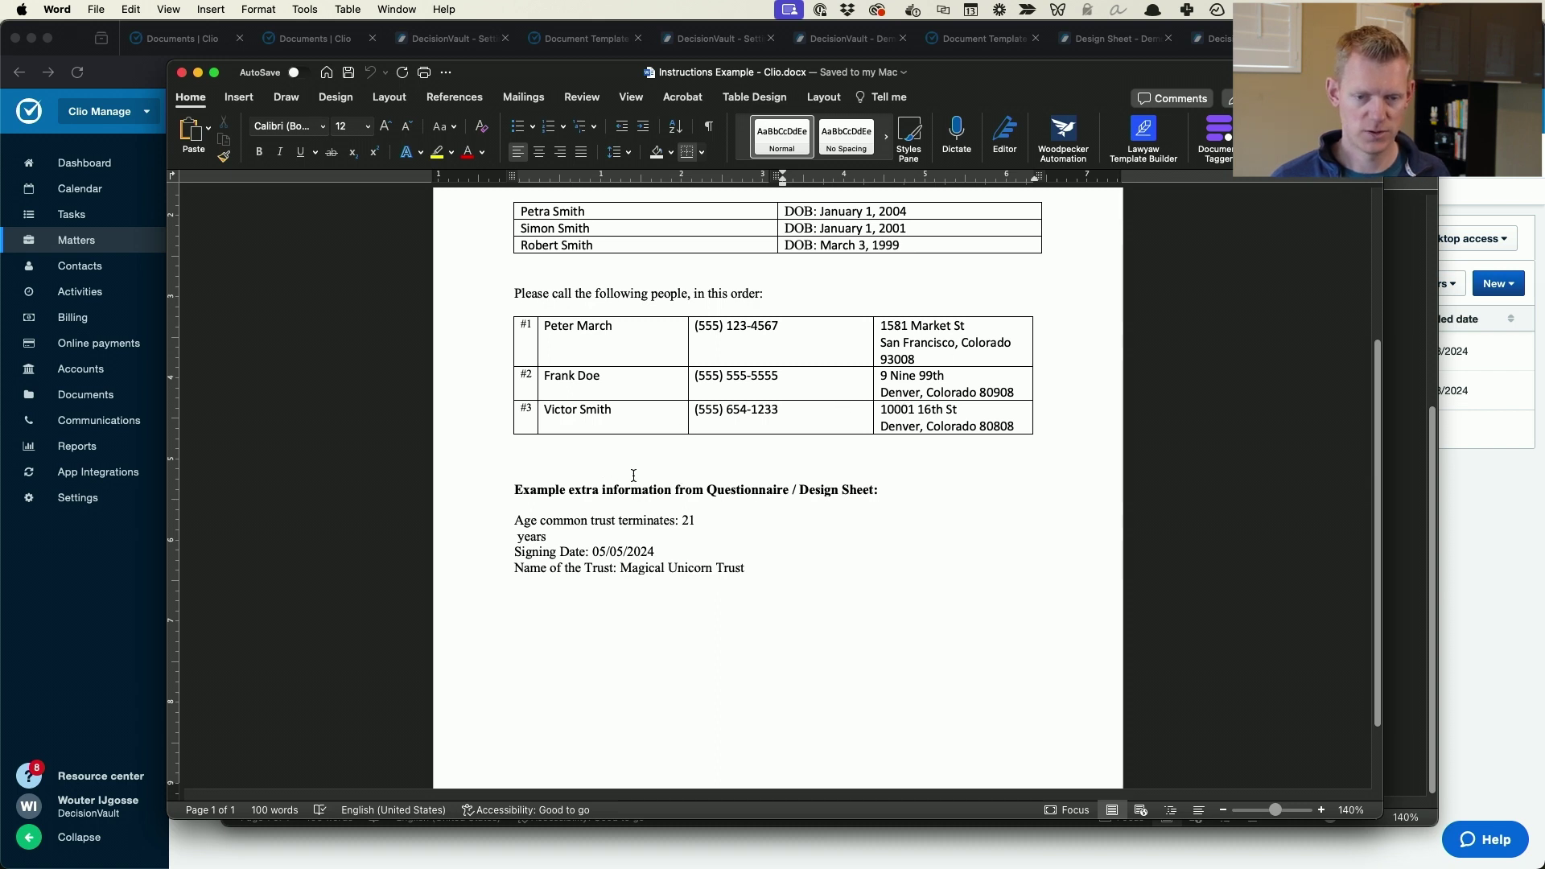
scroll(612, 475, "down", 1)
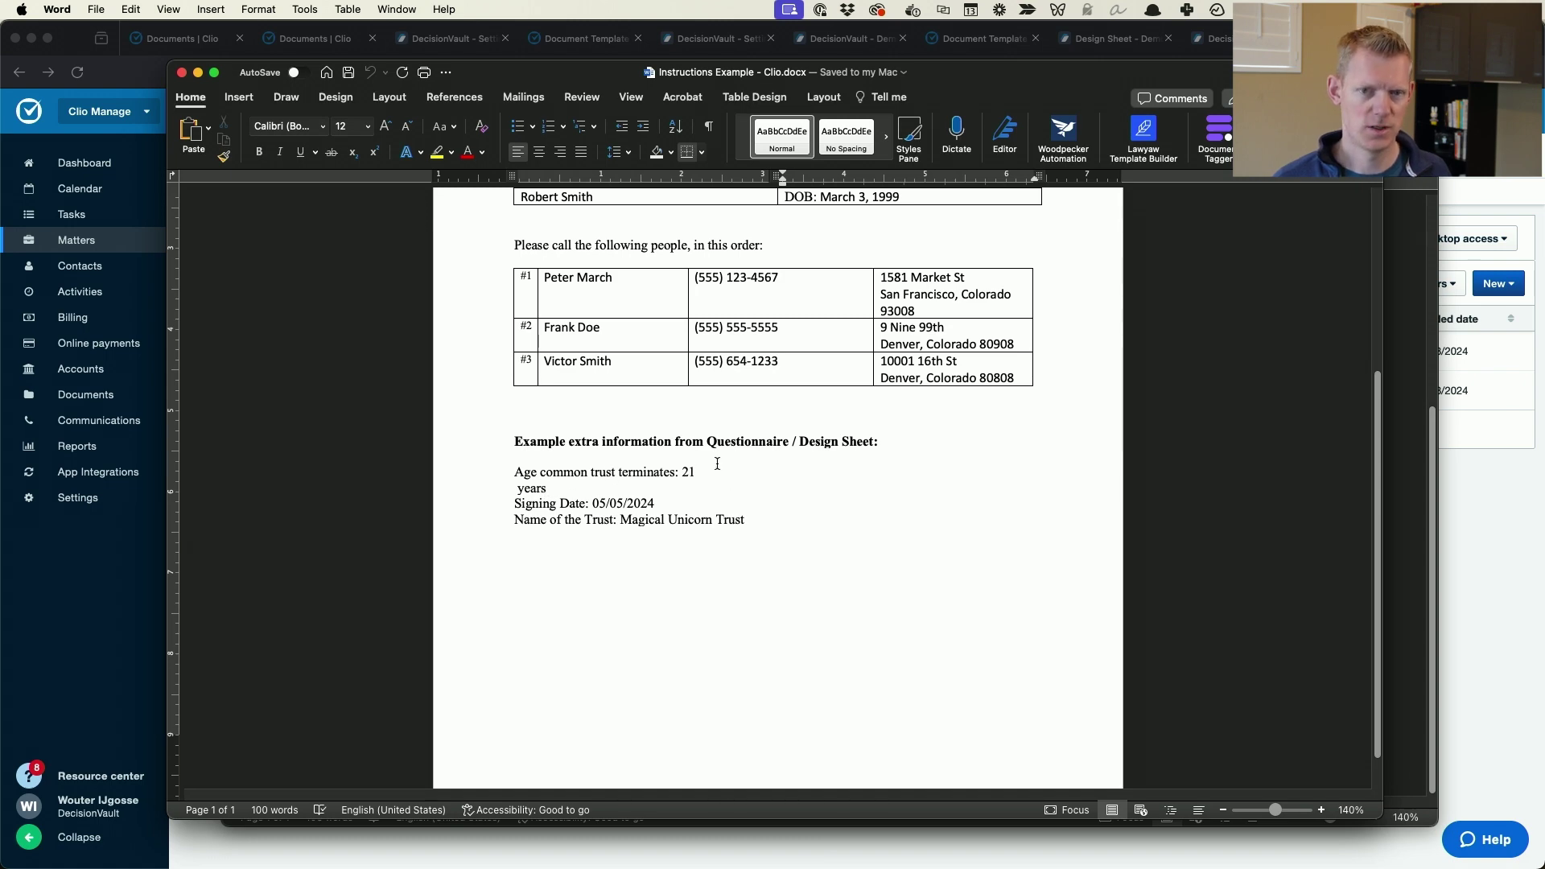
In Instructions - Clio.docx, show formatting marks, remove the paragraph break before "years" on the common trust age line and save.
key("super+tab")
key("super+tab")
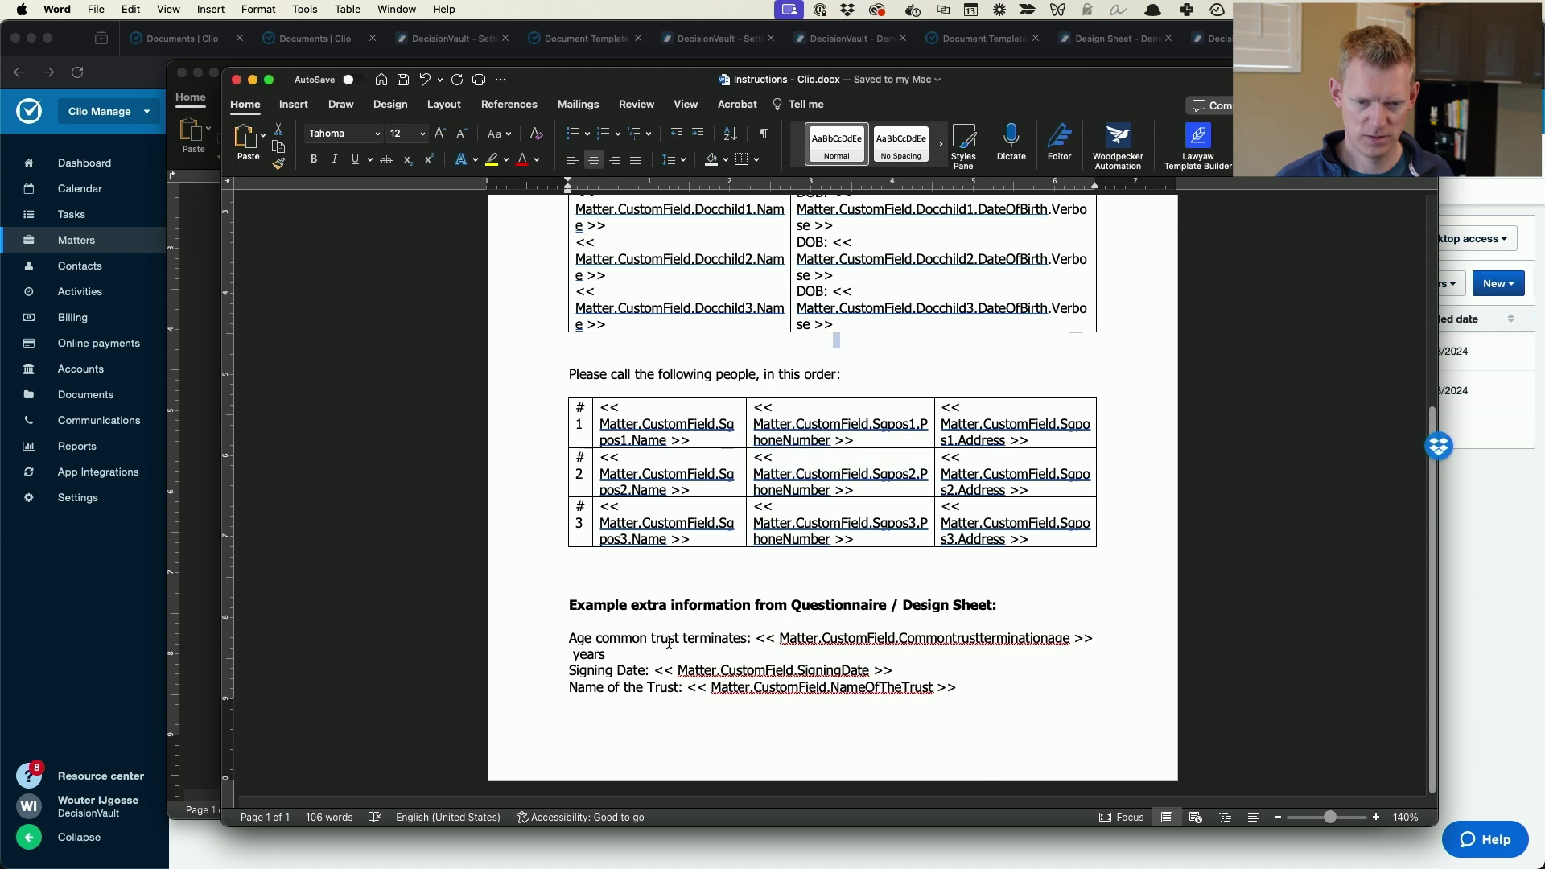
left_click_drag(1094, 638, 967, 638)
key("super+8")
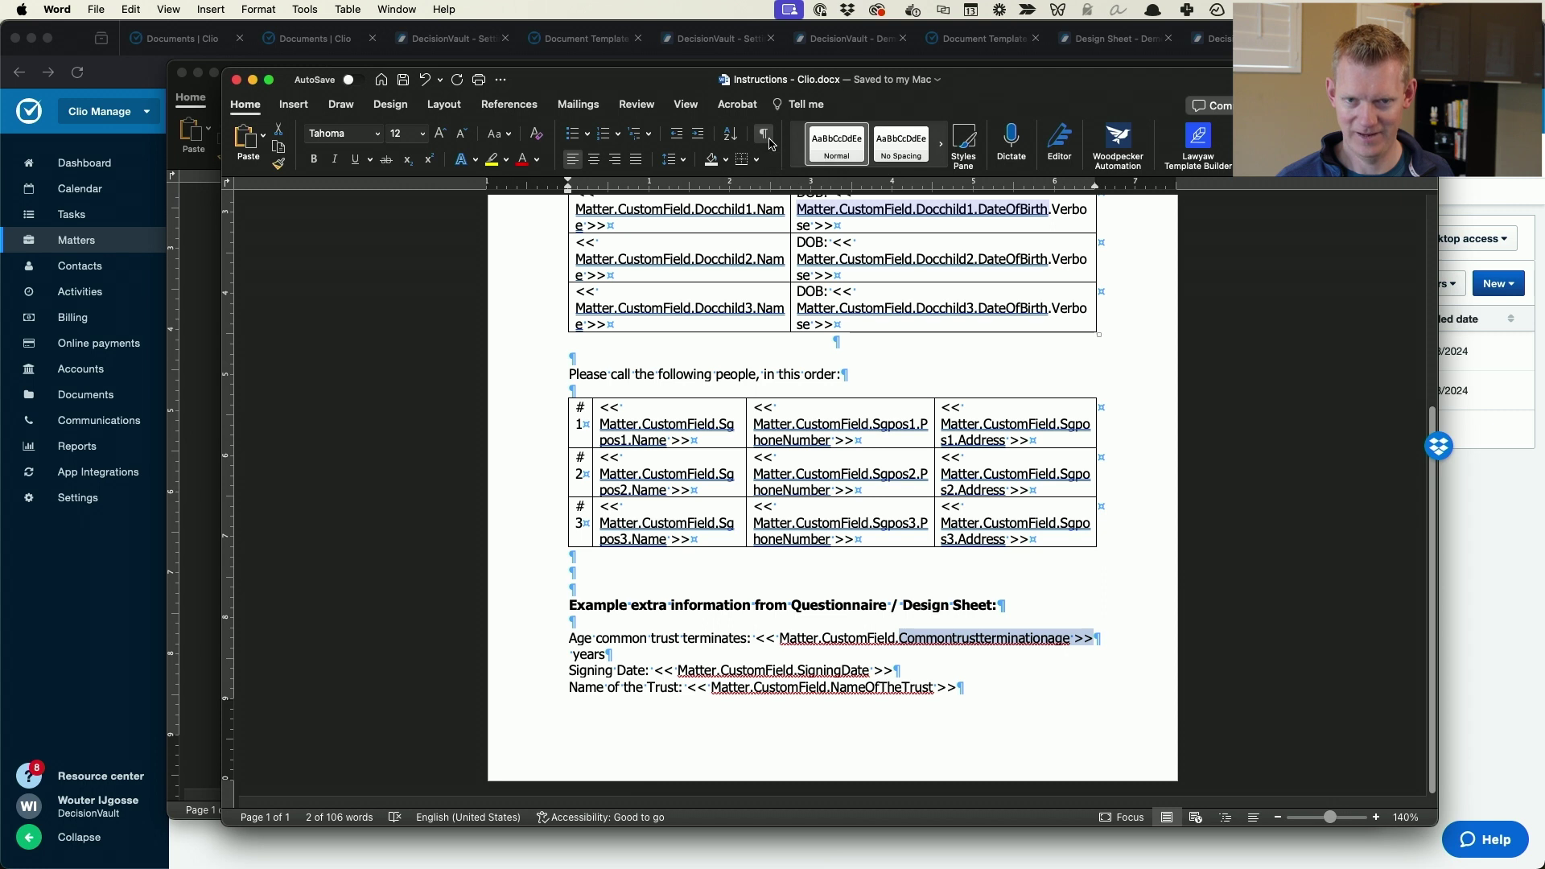
left_click(1118, 646)
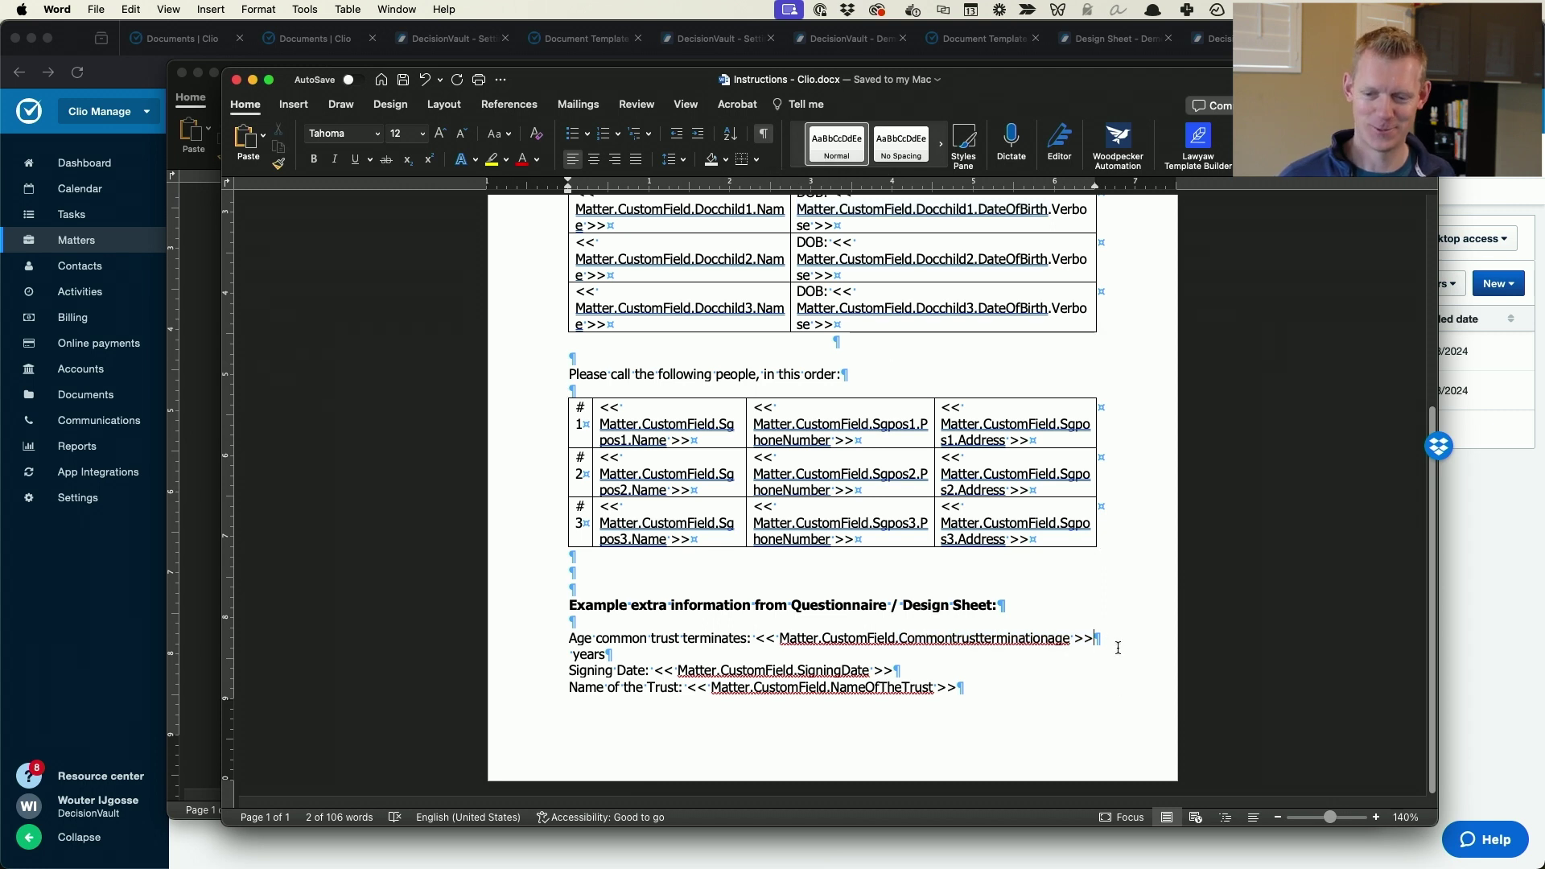
key("Delete")
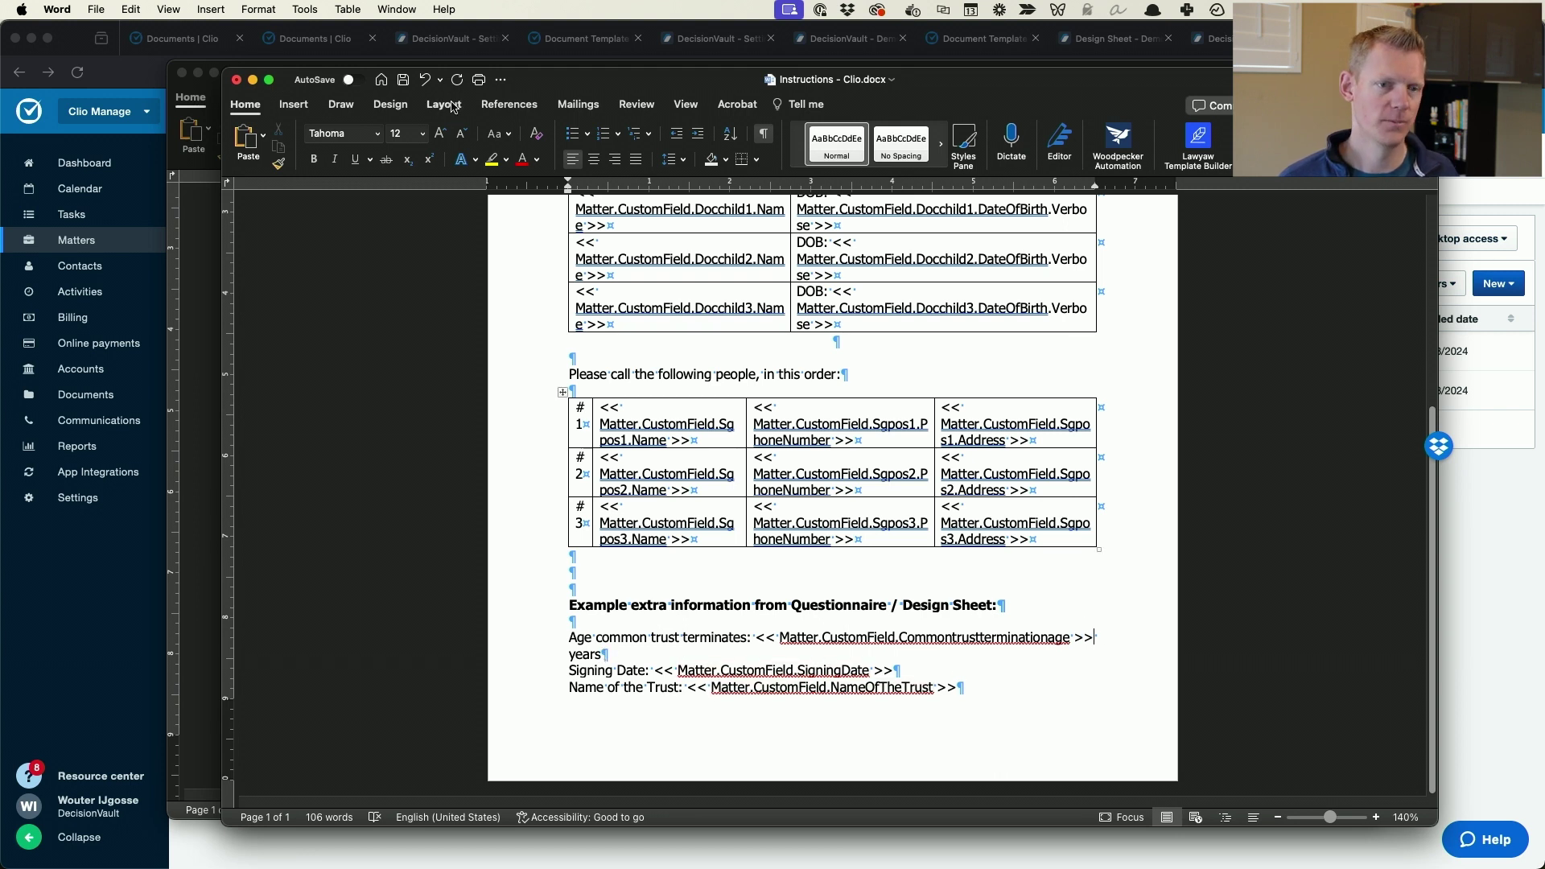
left_click(402, 83)
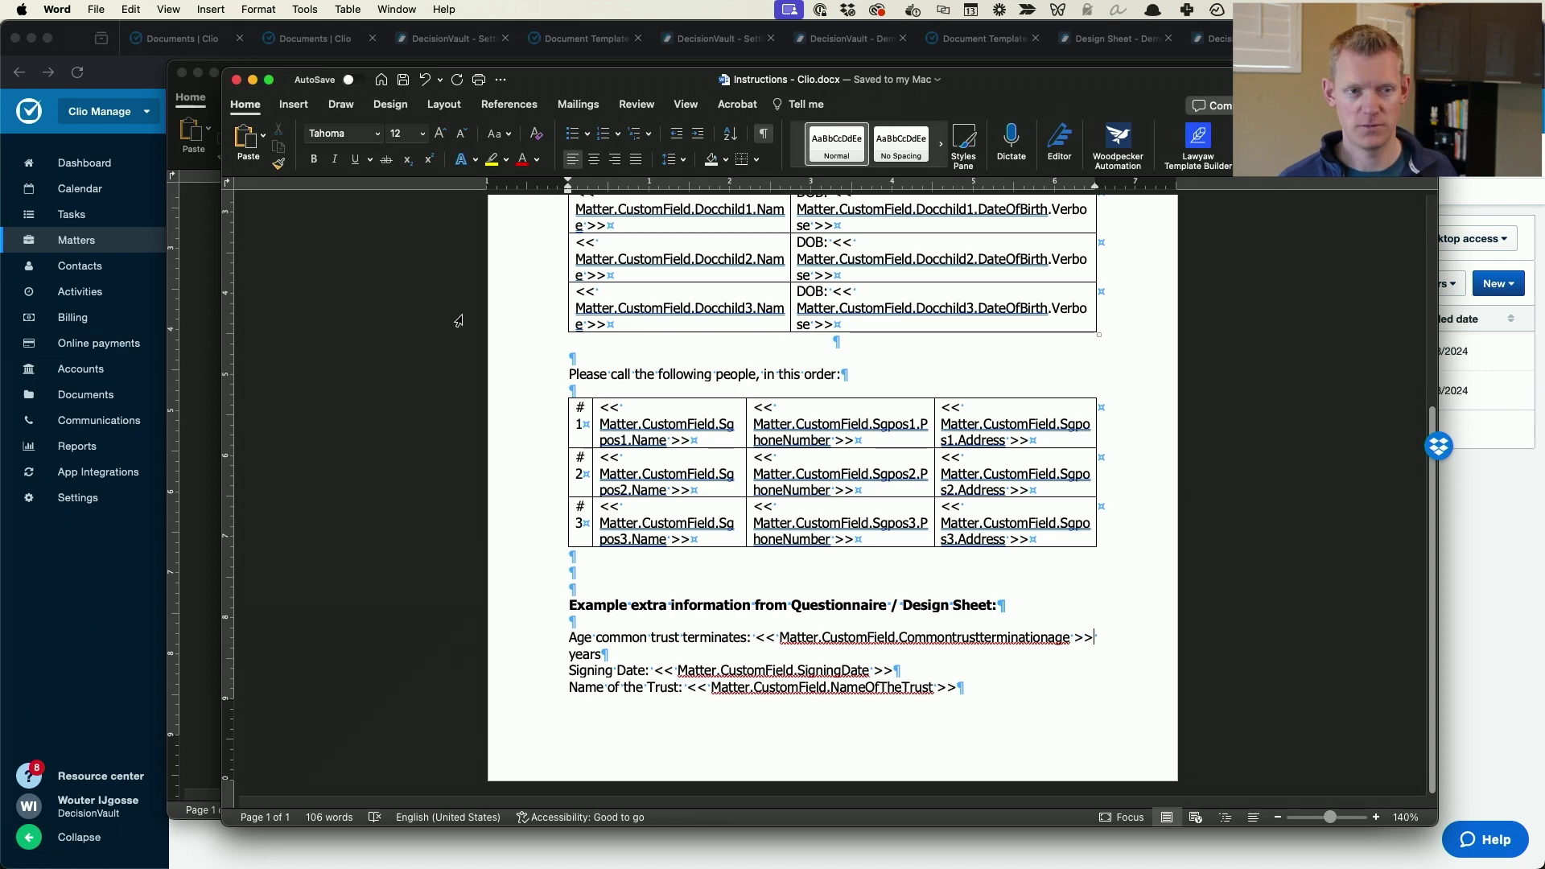
Switch to Clio in Firefox and open the list of document templates.
left_click(78, 700)
left_click(85, 394)
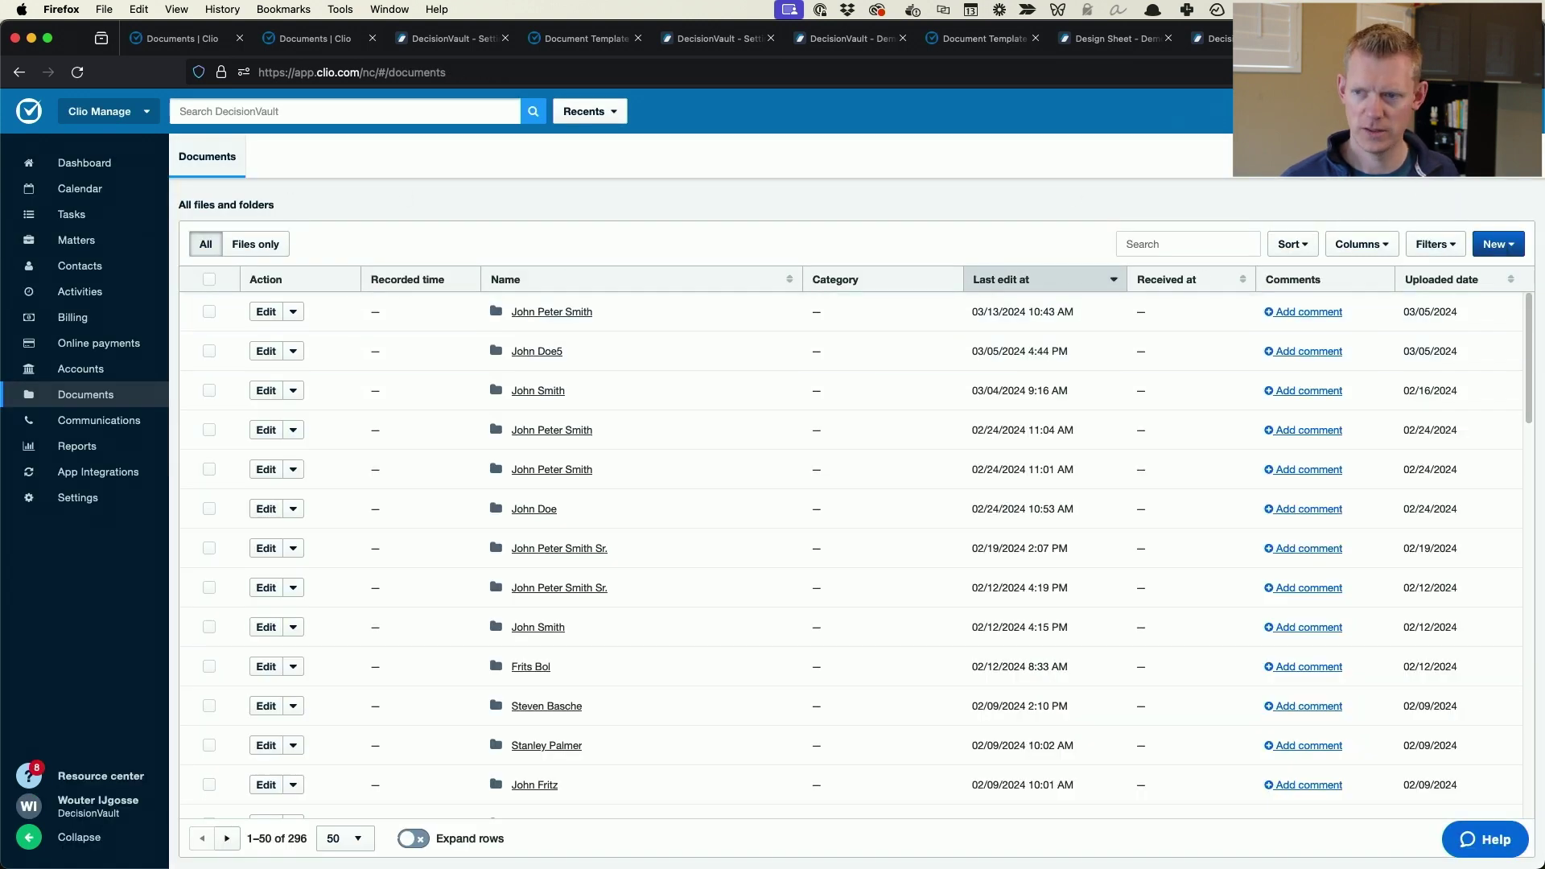
left_click(1376, 158)
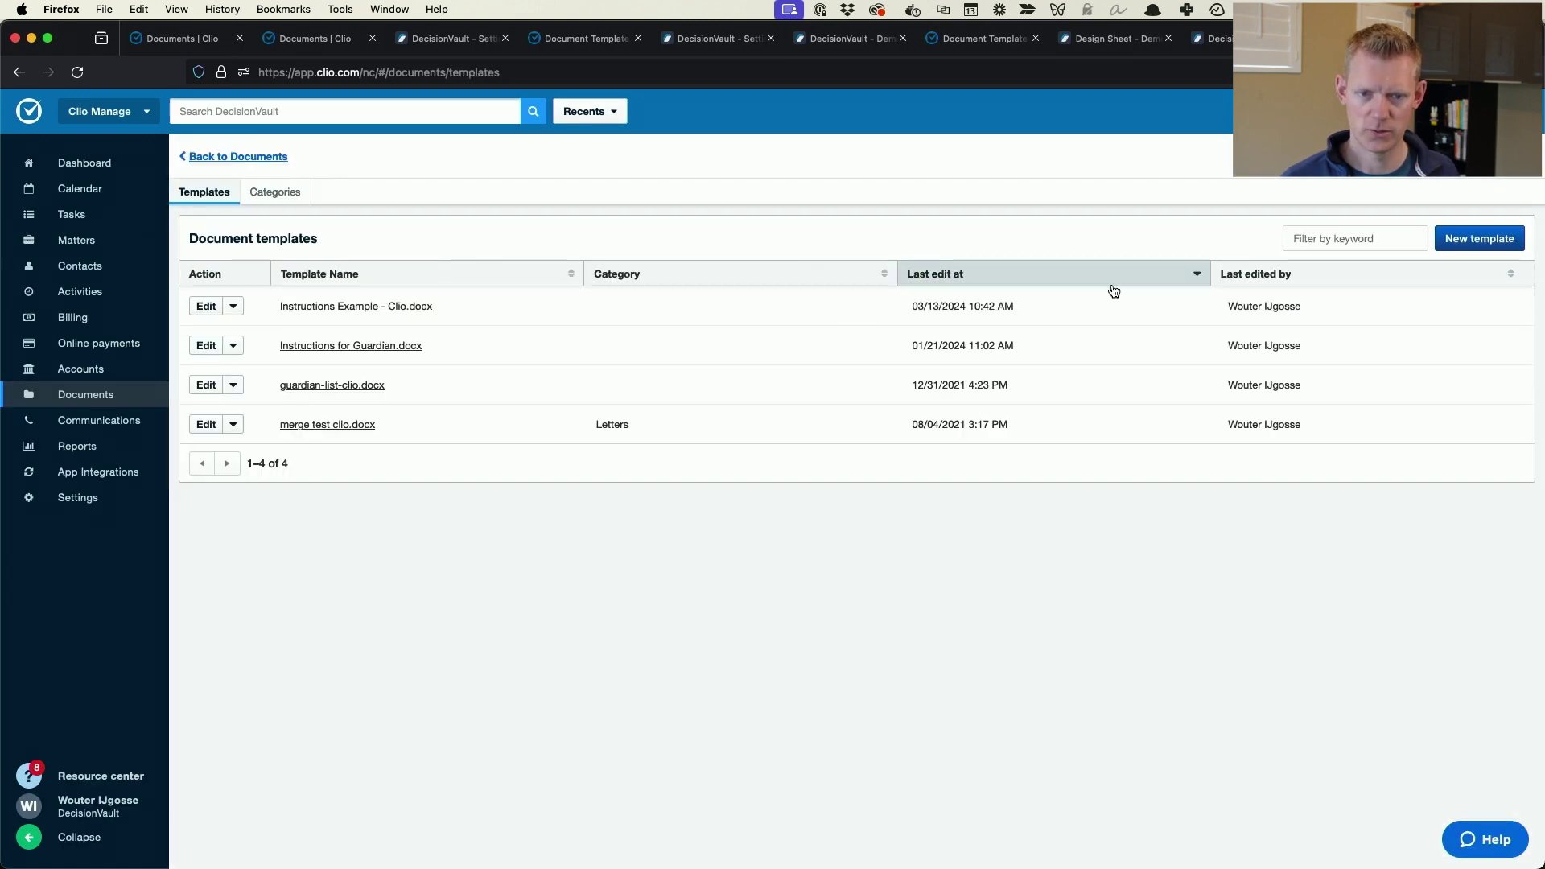
Edit the Instructions Example - Clio.docx template and try to replace its file with Instructions - Clio.docx from the Examples folder.
left_click(203, 306)
left_click(950, 402)
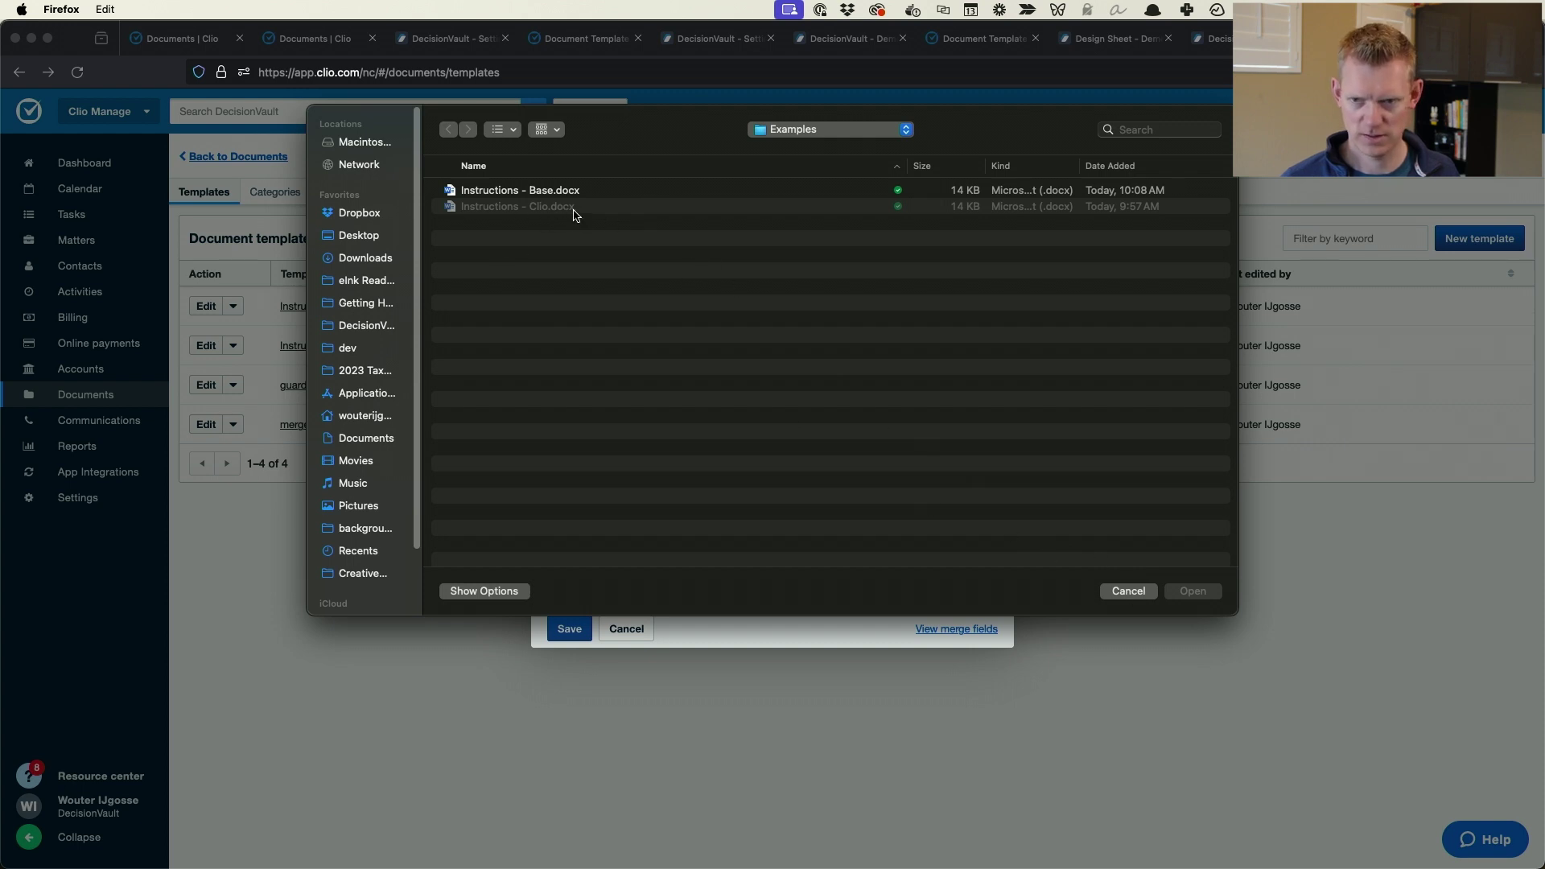
left_click(1114, 589)
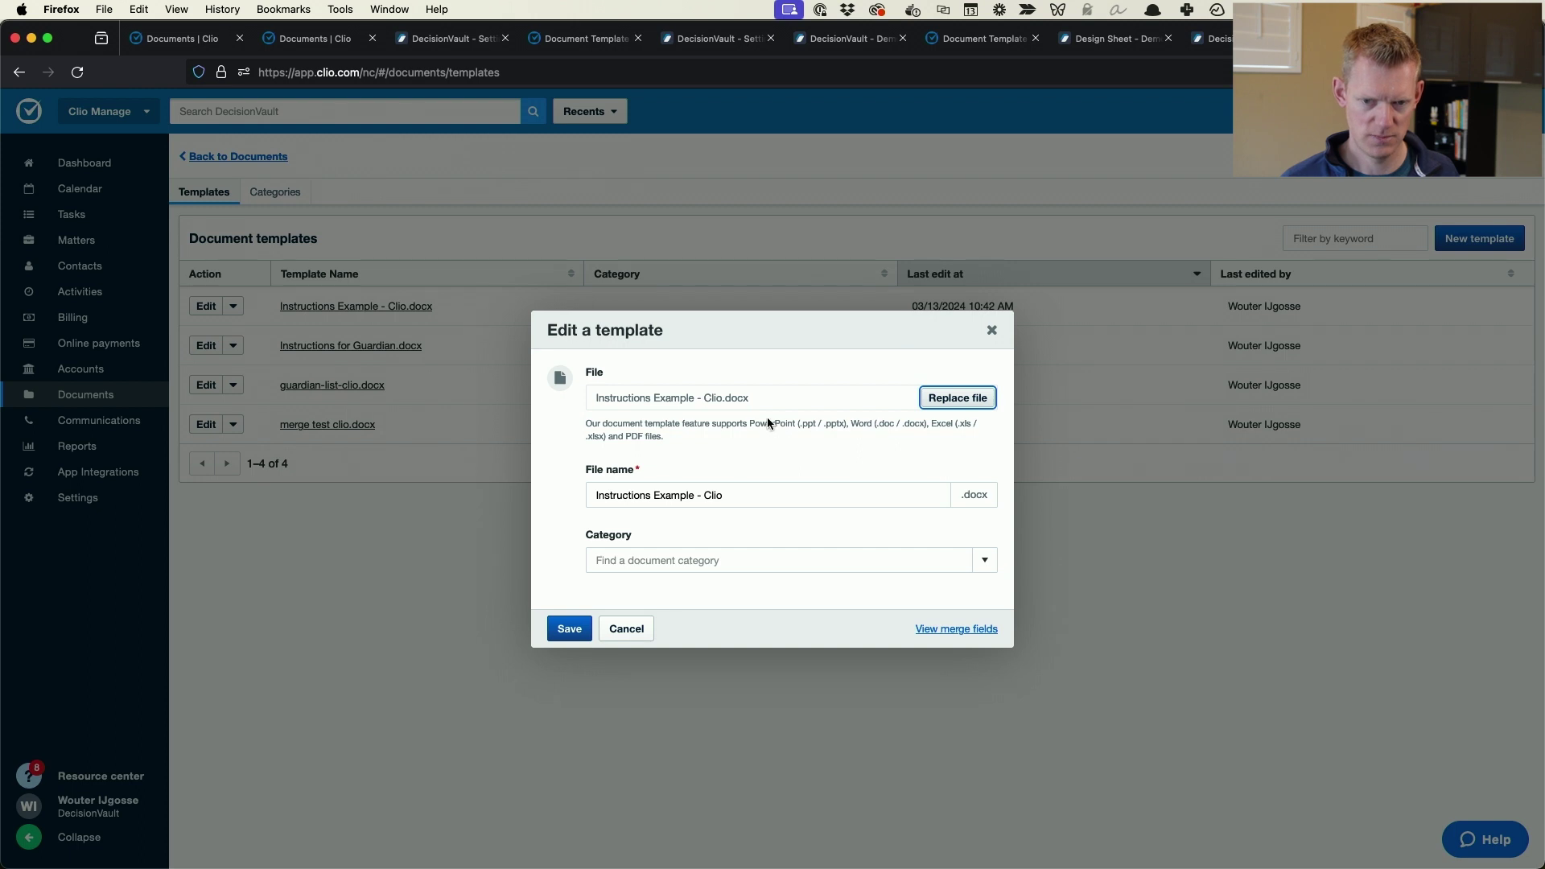